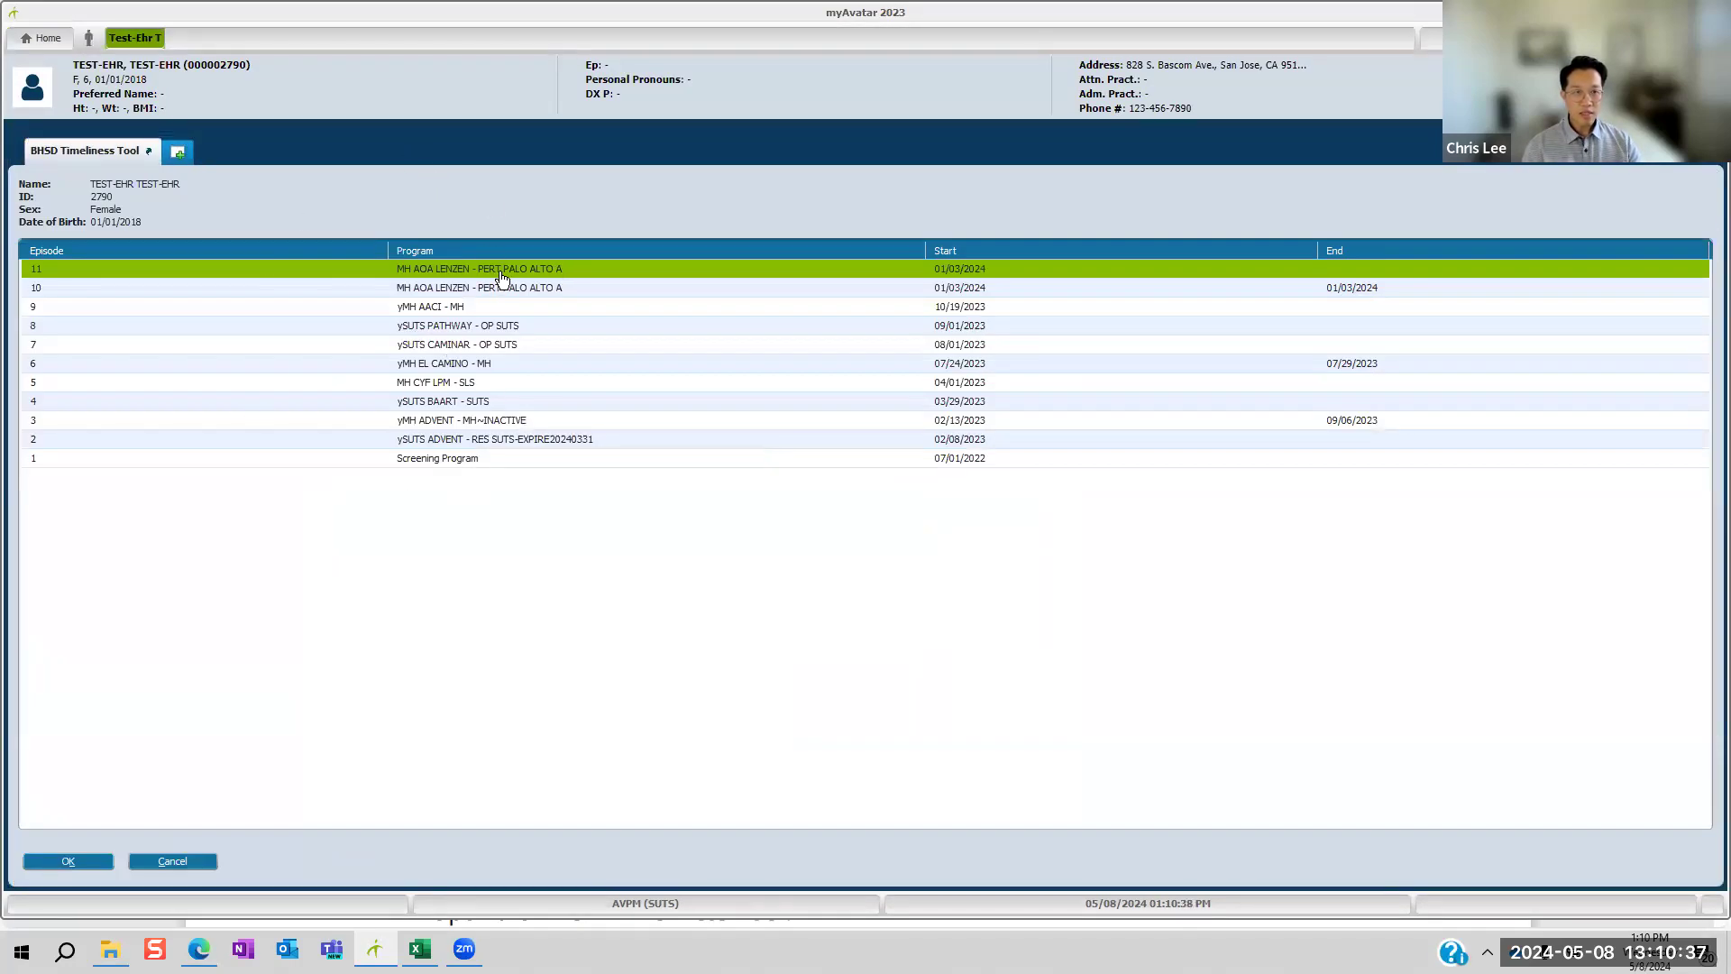
Step: Open the timeliness form for episode 11 and set the Date of First Contact to Request Services to 04/01/2024
click(70, 863)
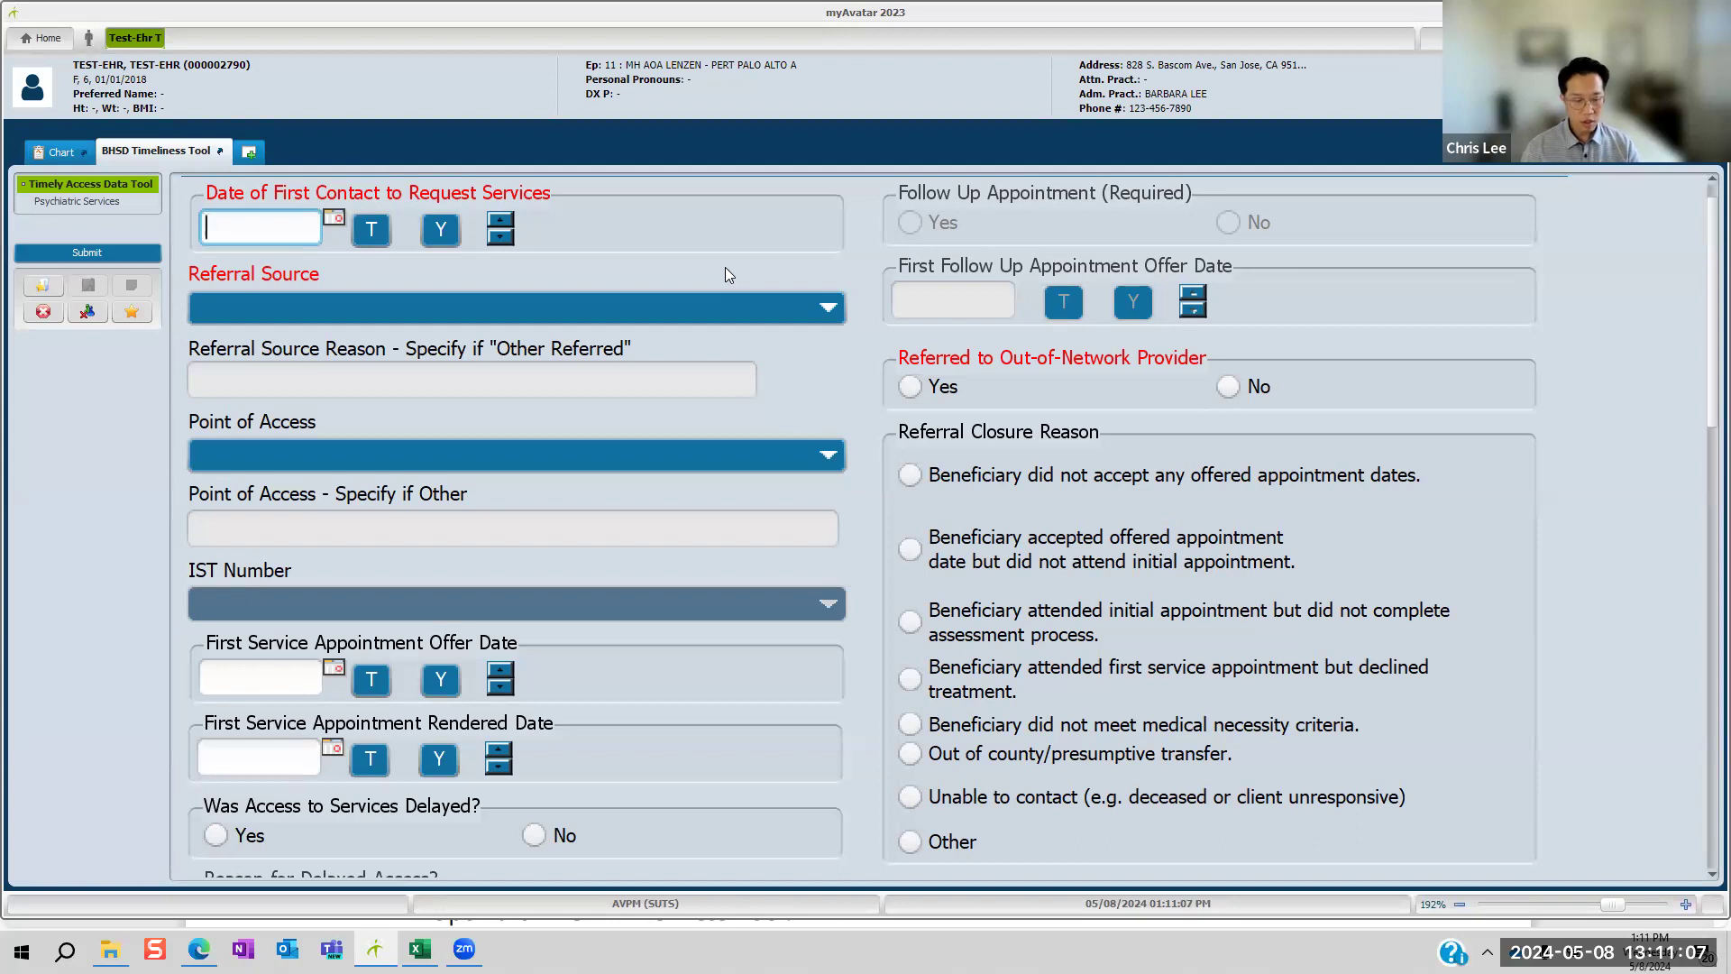
text(04/01/2024)
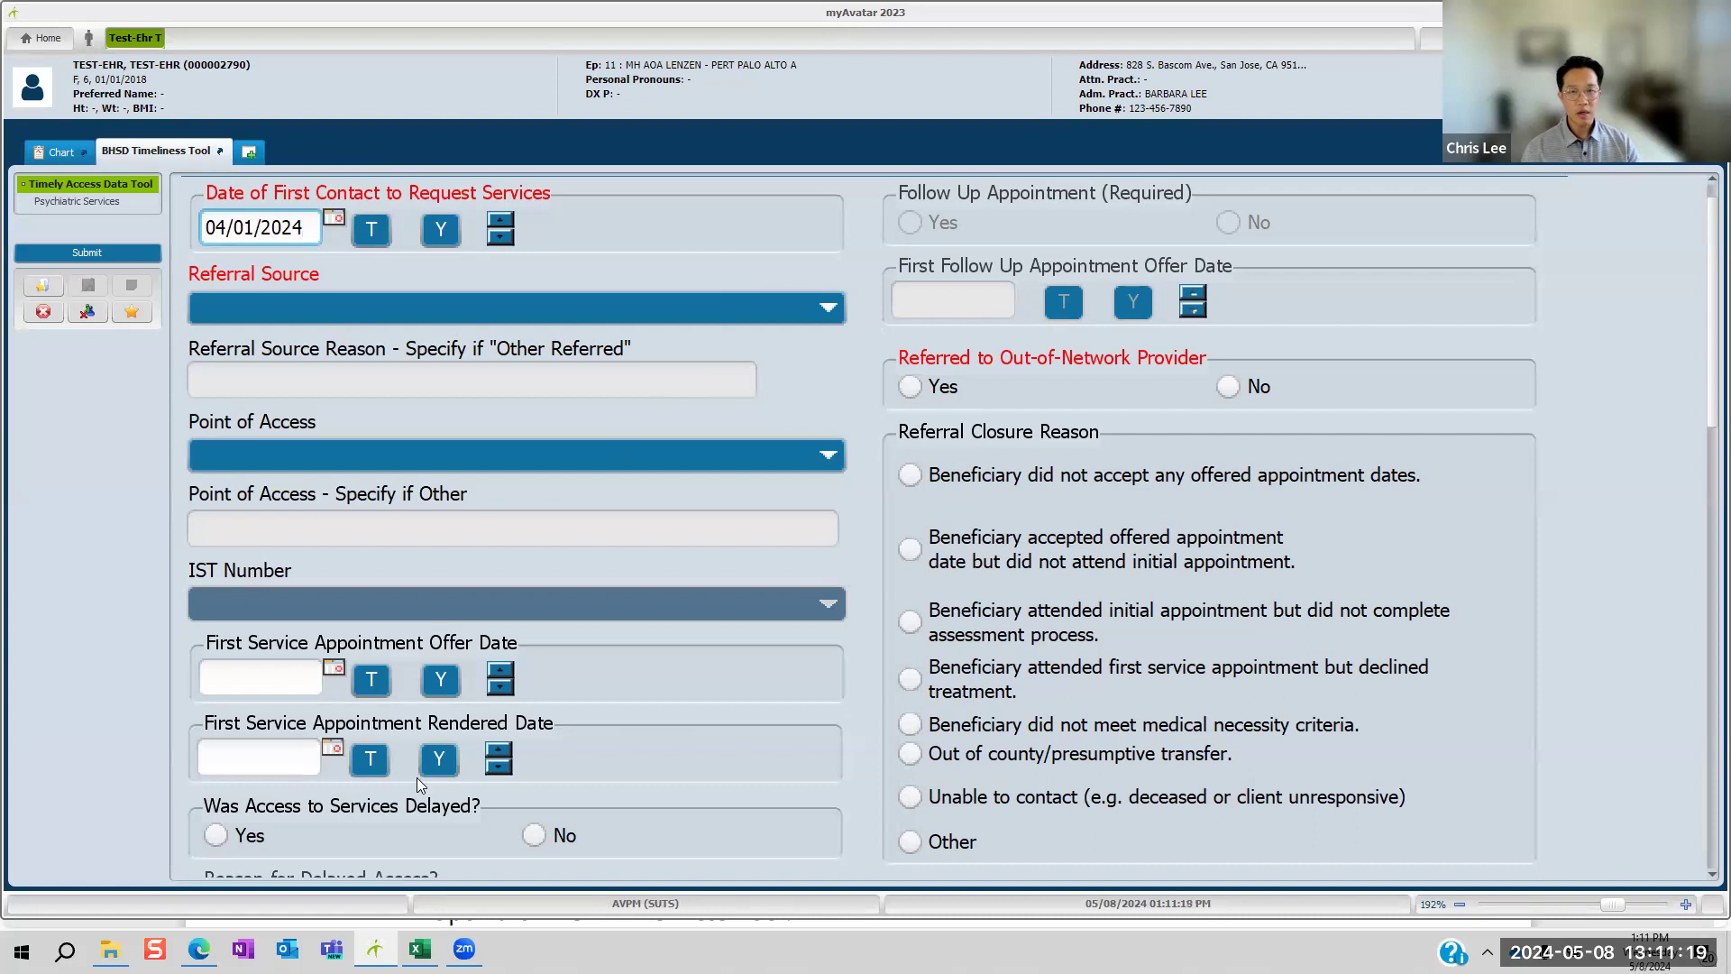
scroll(417, 777, down, 3)
scroll(417, 778, down, 4)
scroll(416, 777, up, 3)
scroll(417, 777, up, 4)
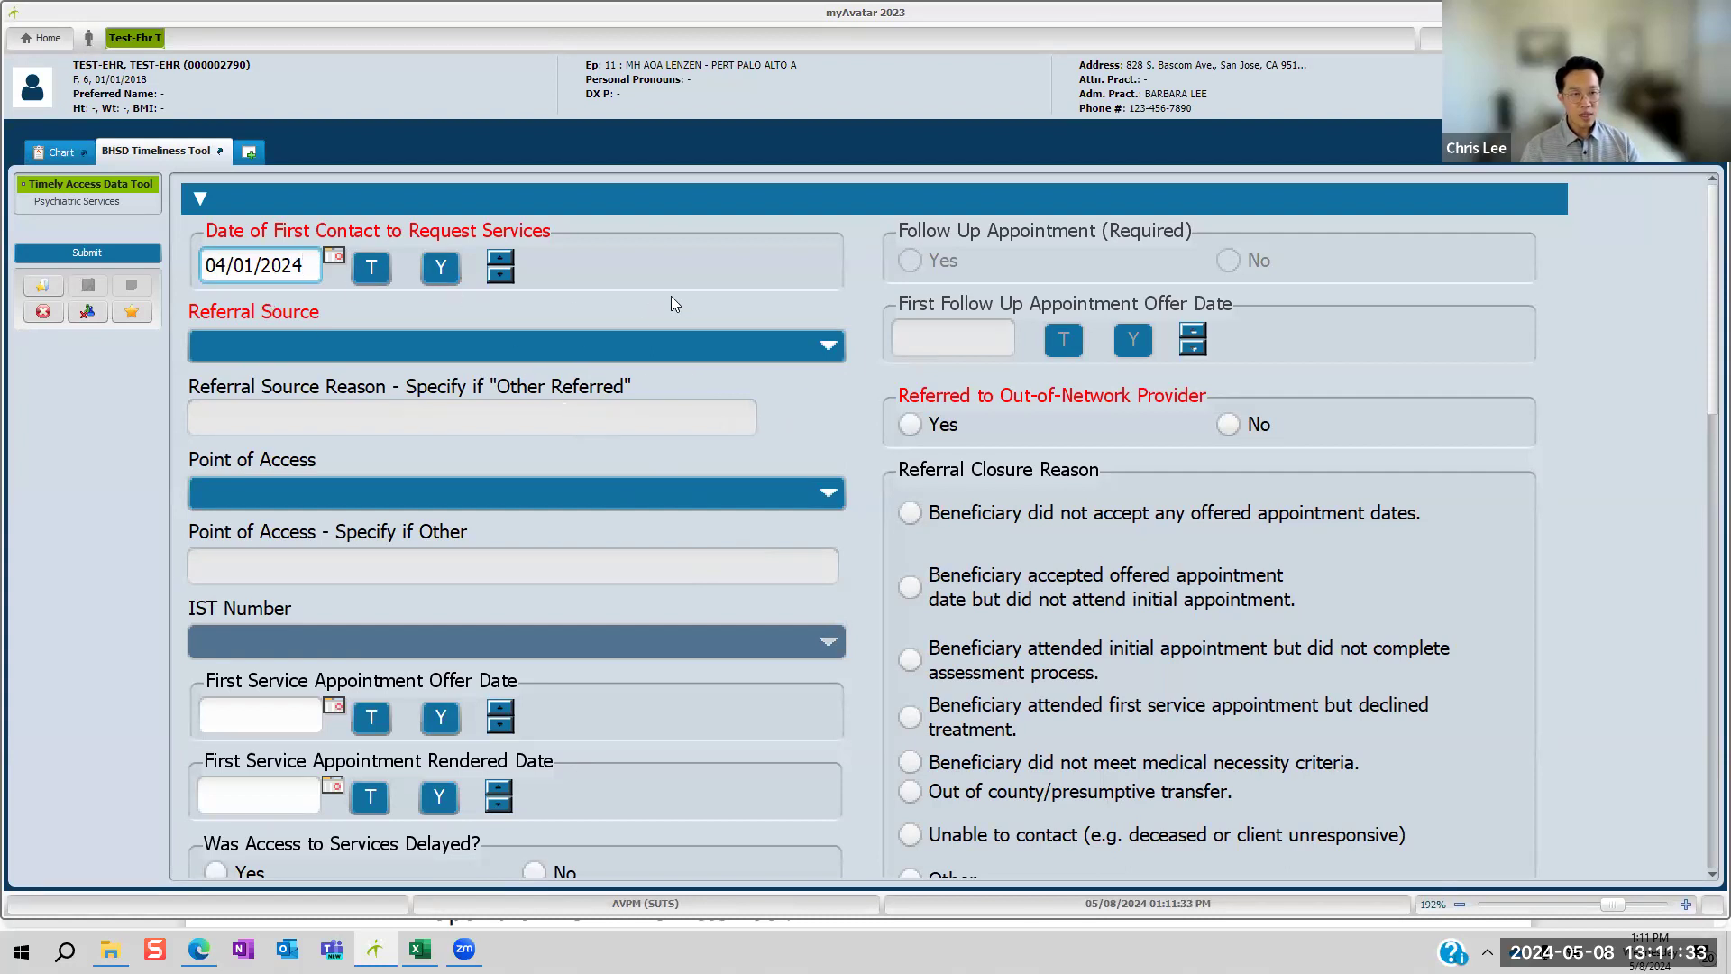
Step: Set the Referral Source to Other Referred, dismissing the information message, and activate the referral source reason field
click(765, 360)
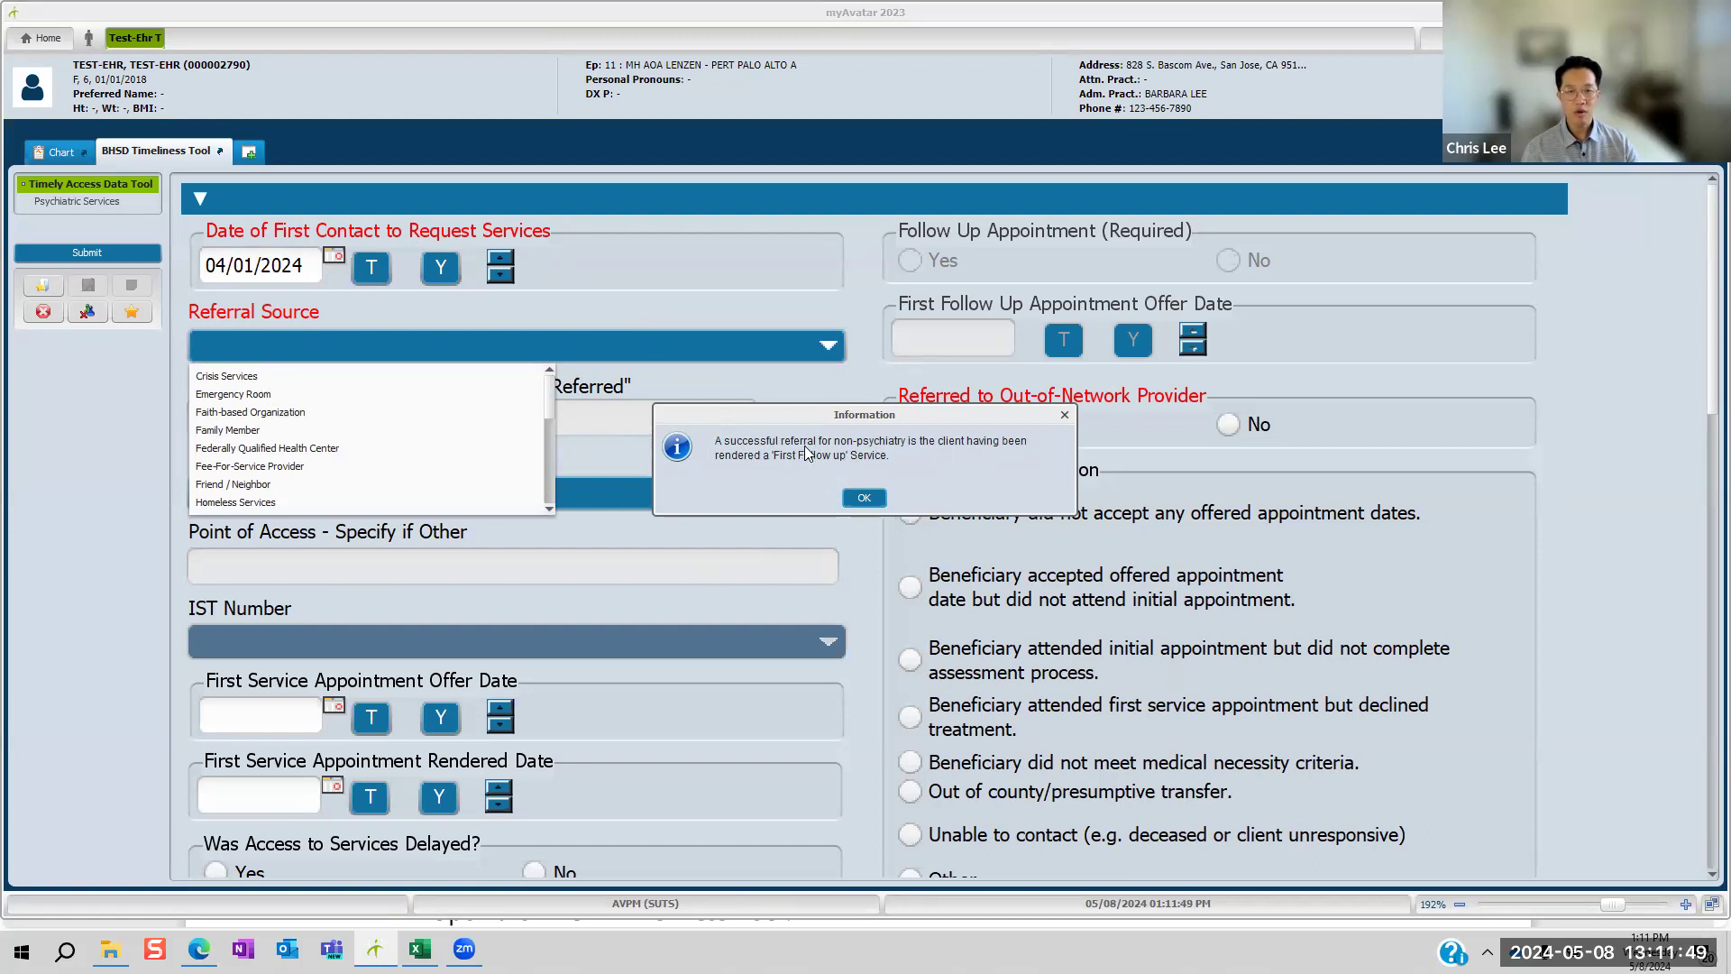
click(871, 500)
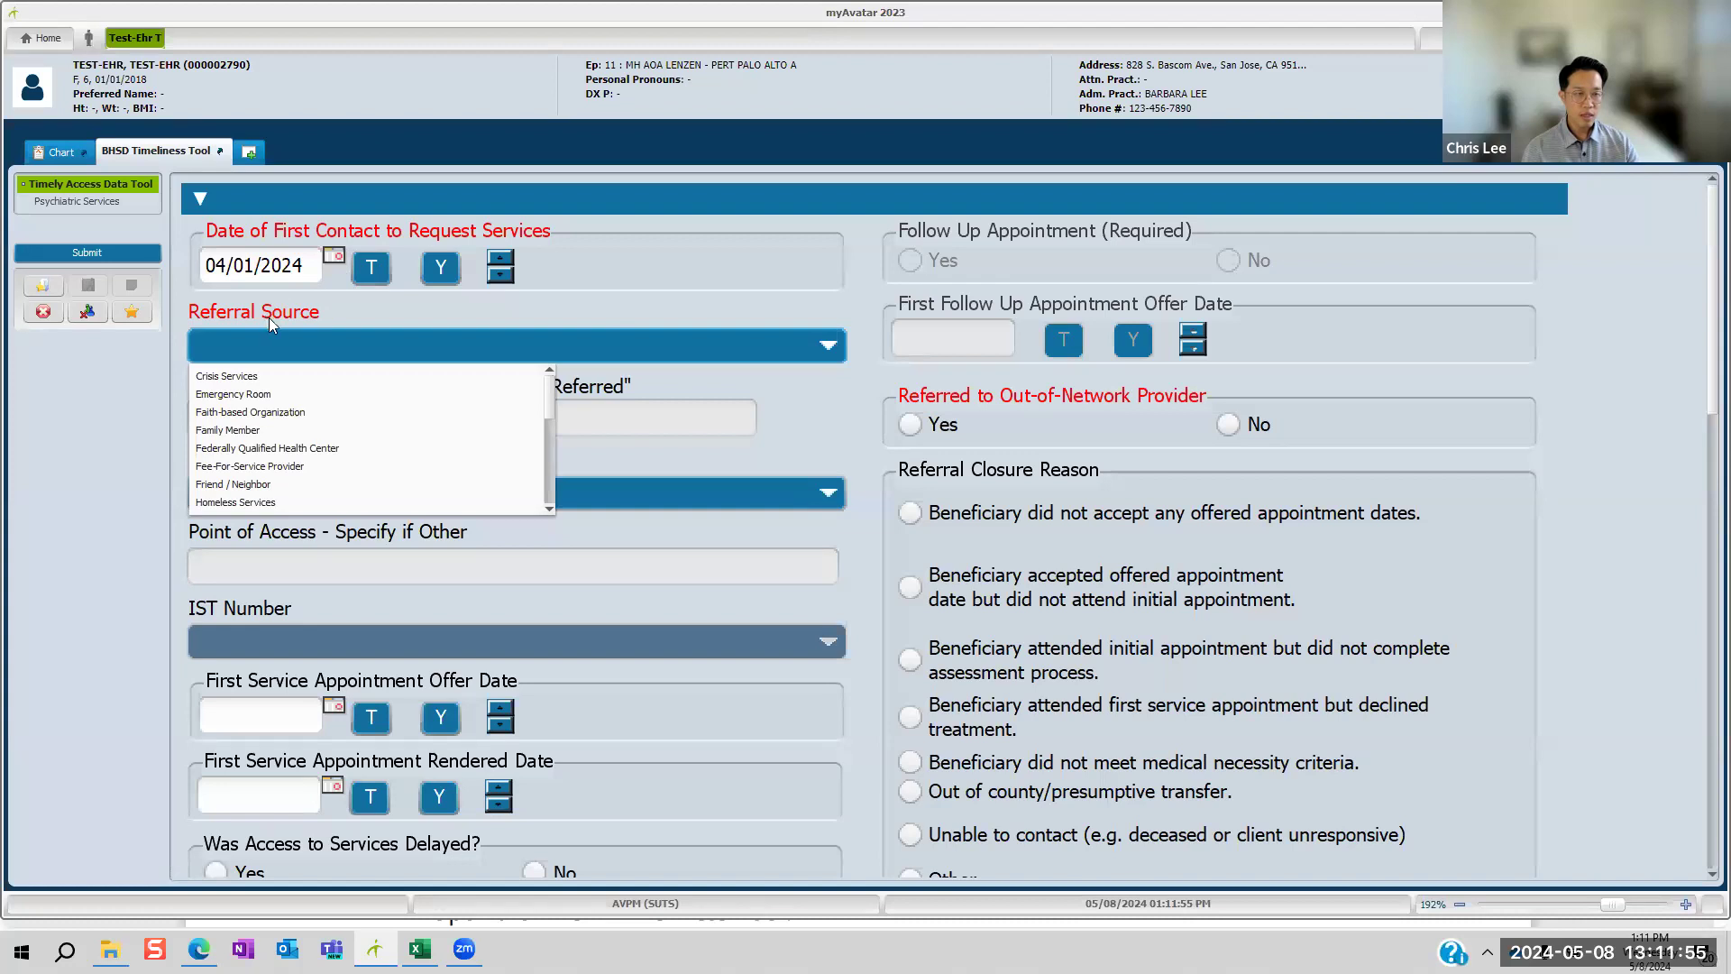
click(824, 356)
click(824, 356)
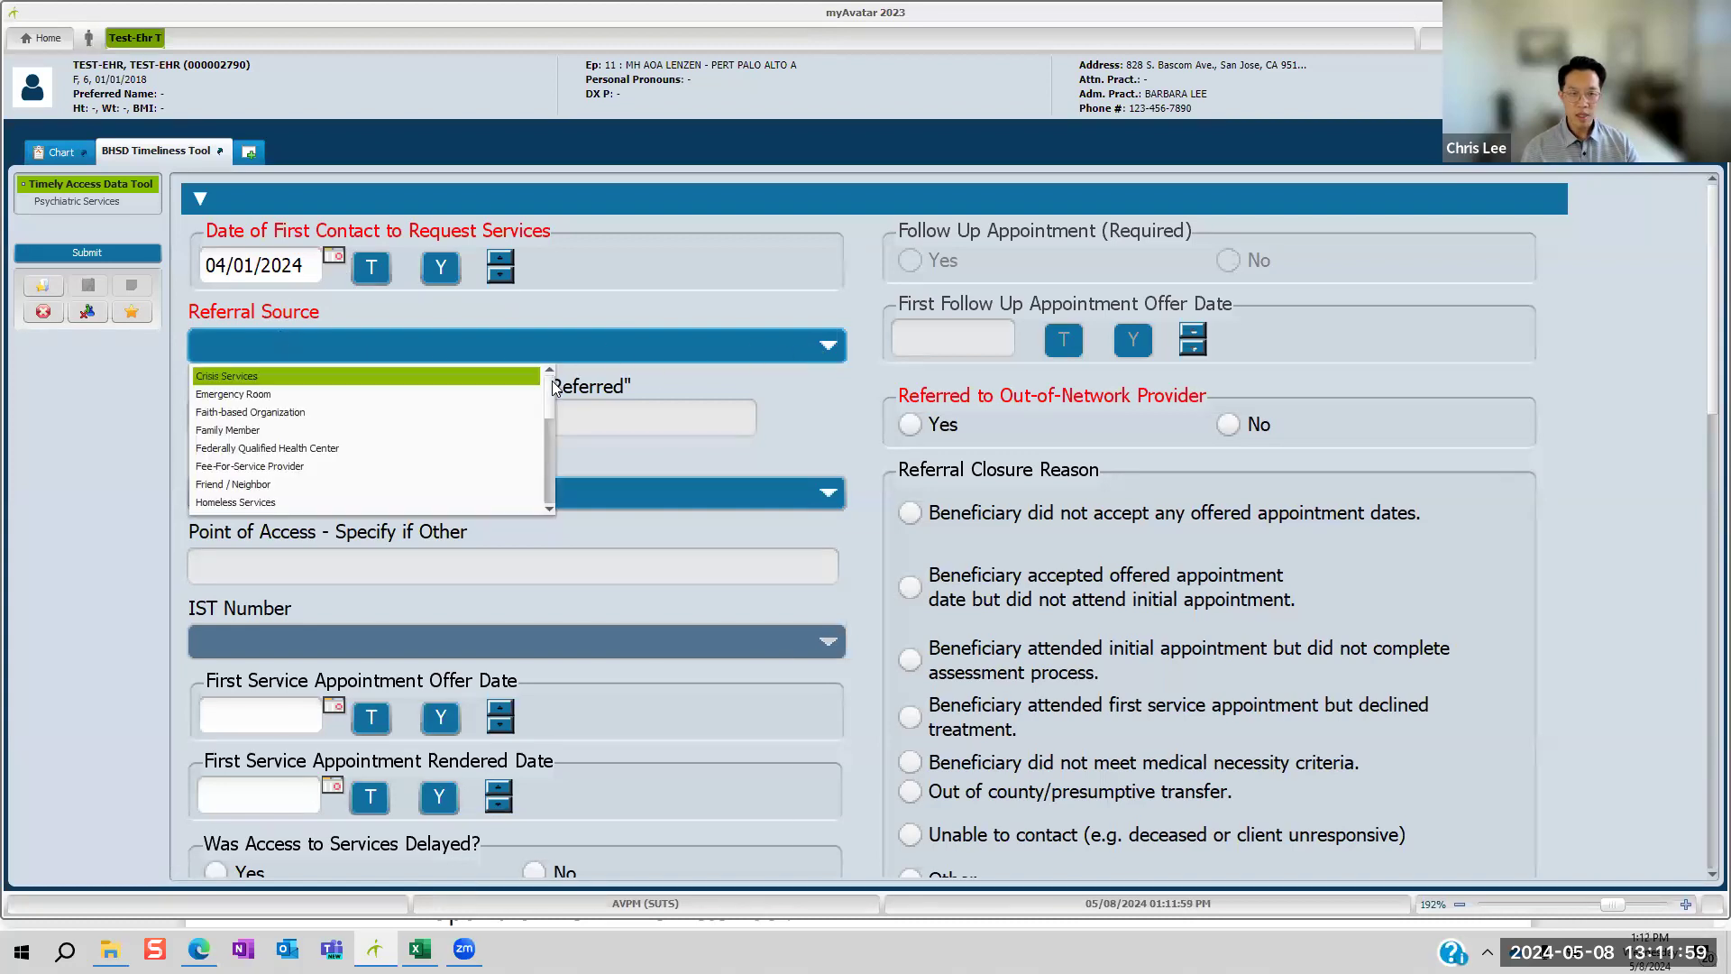
scroll(553, 393, down, 3)
scroll(570, 443, down, 2)
scroll(577, 446, up, 1)
scroll(578, 445, up, 2)
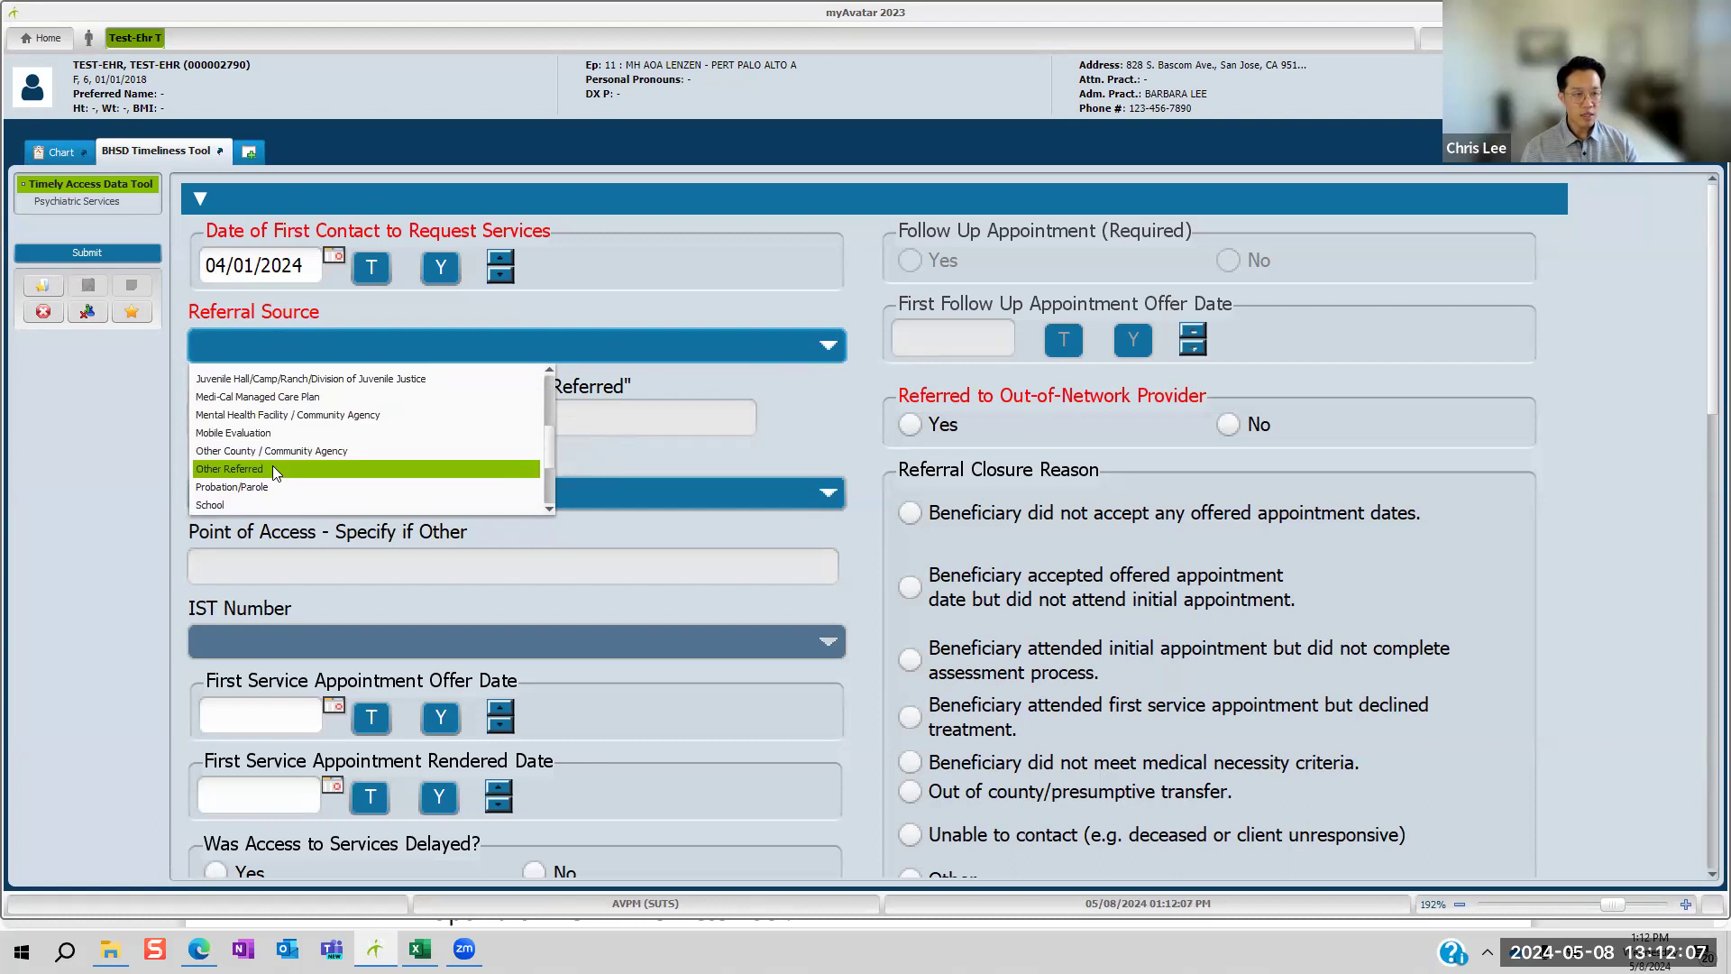
click(272, 468)
click(280, 416)
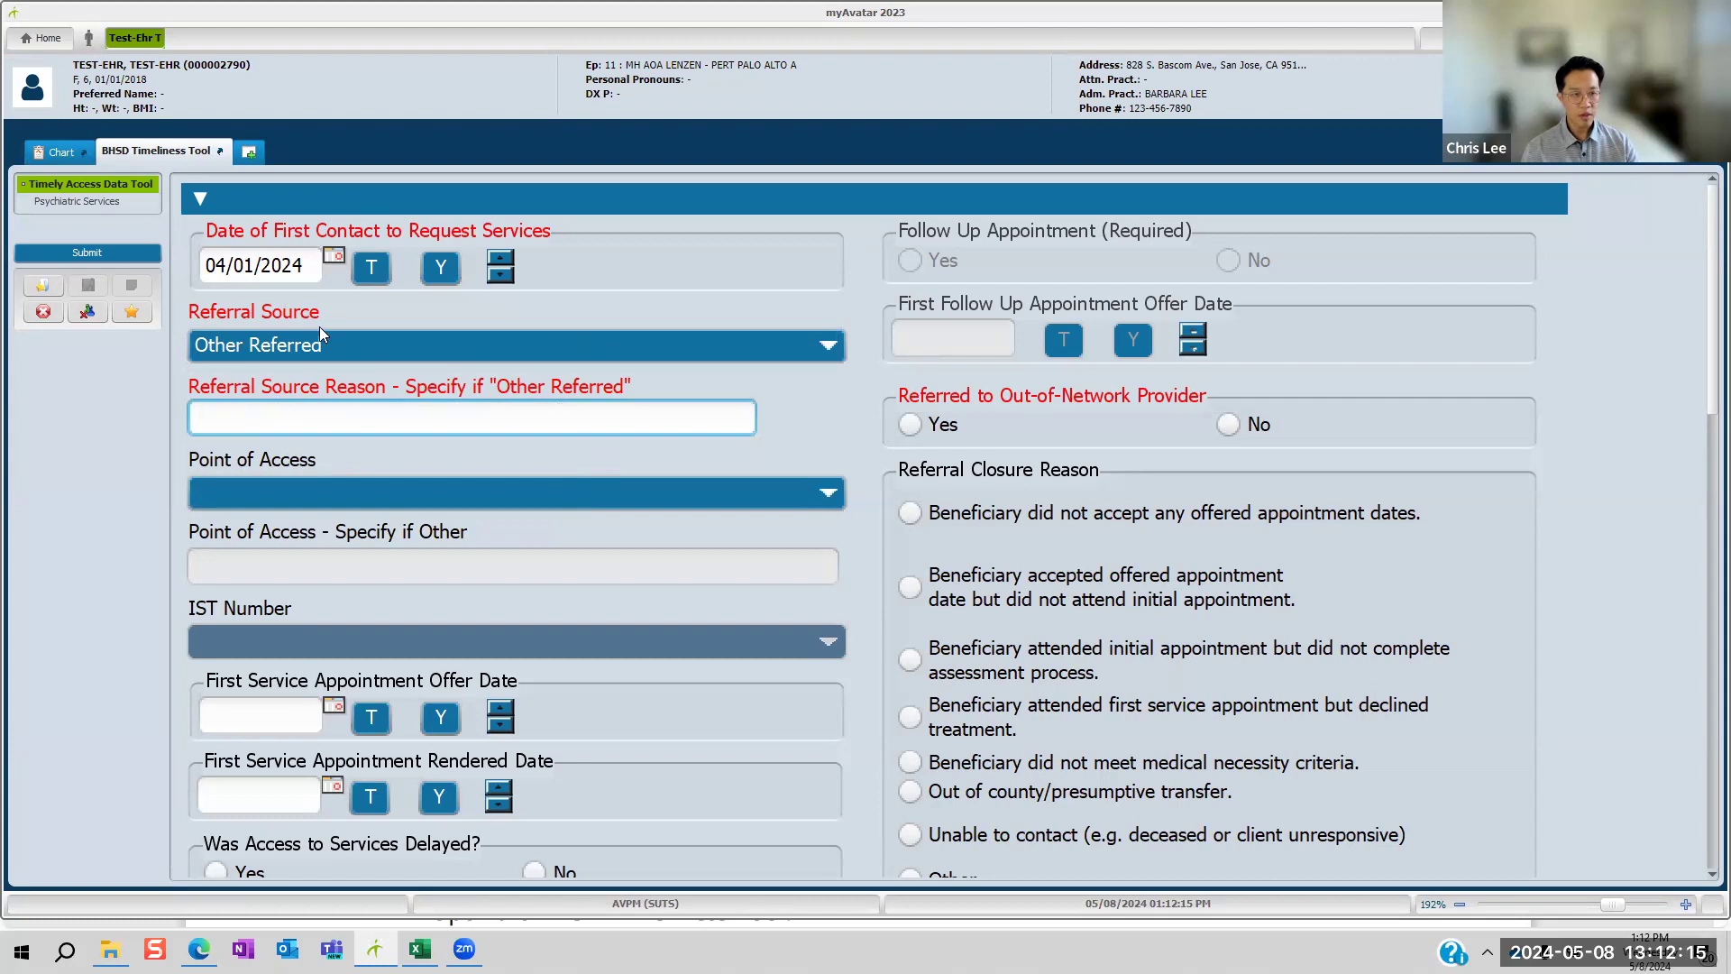
Step: Set the Referral Source to Family Member and the Point of Access to Walk-in
click(571, 358)
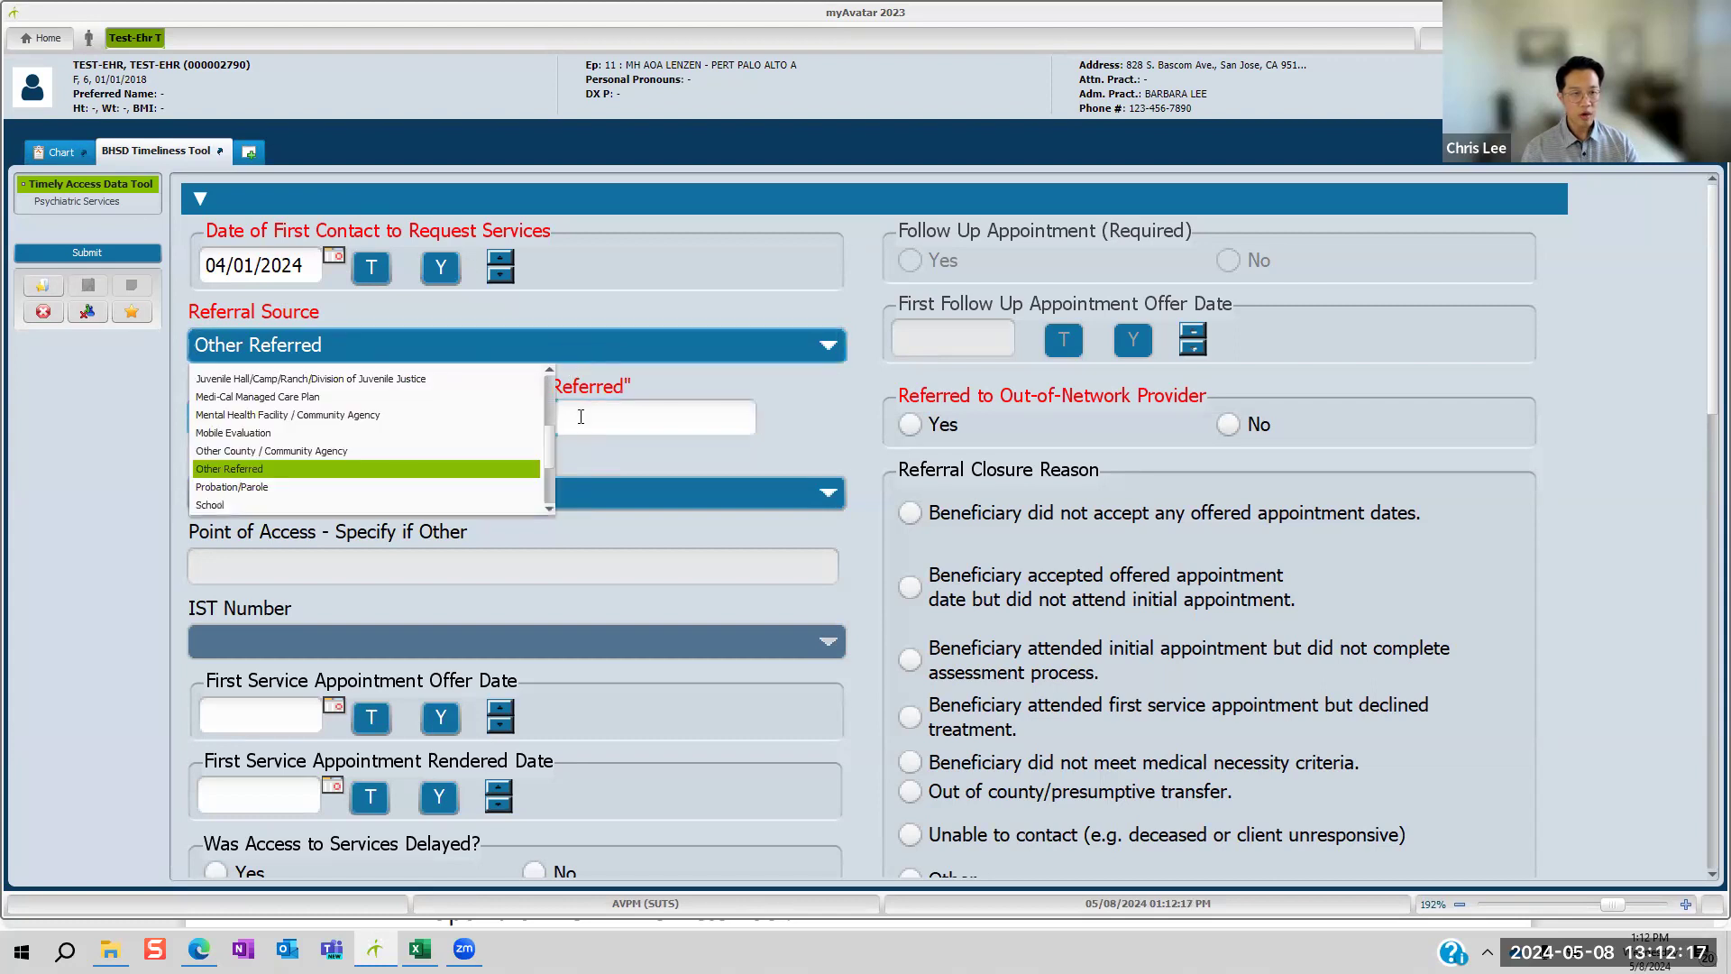
drag(552, 445, 559, 403)
click(409, 419)
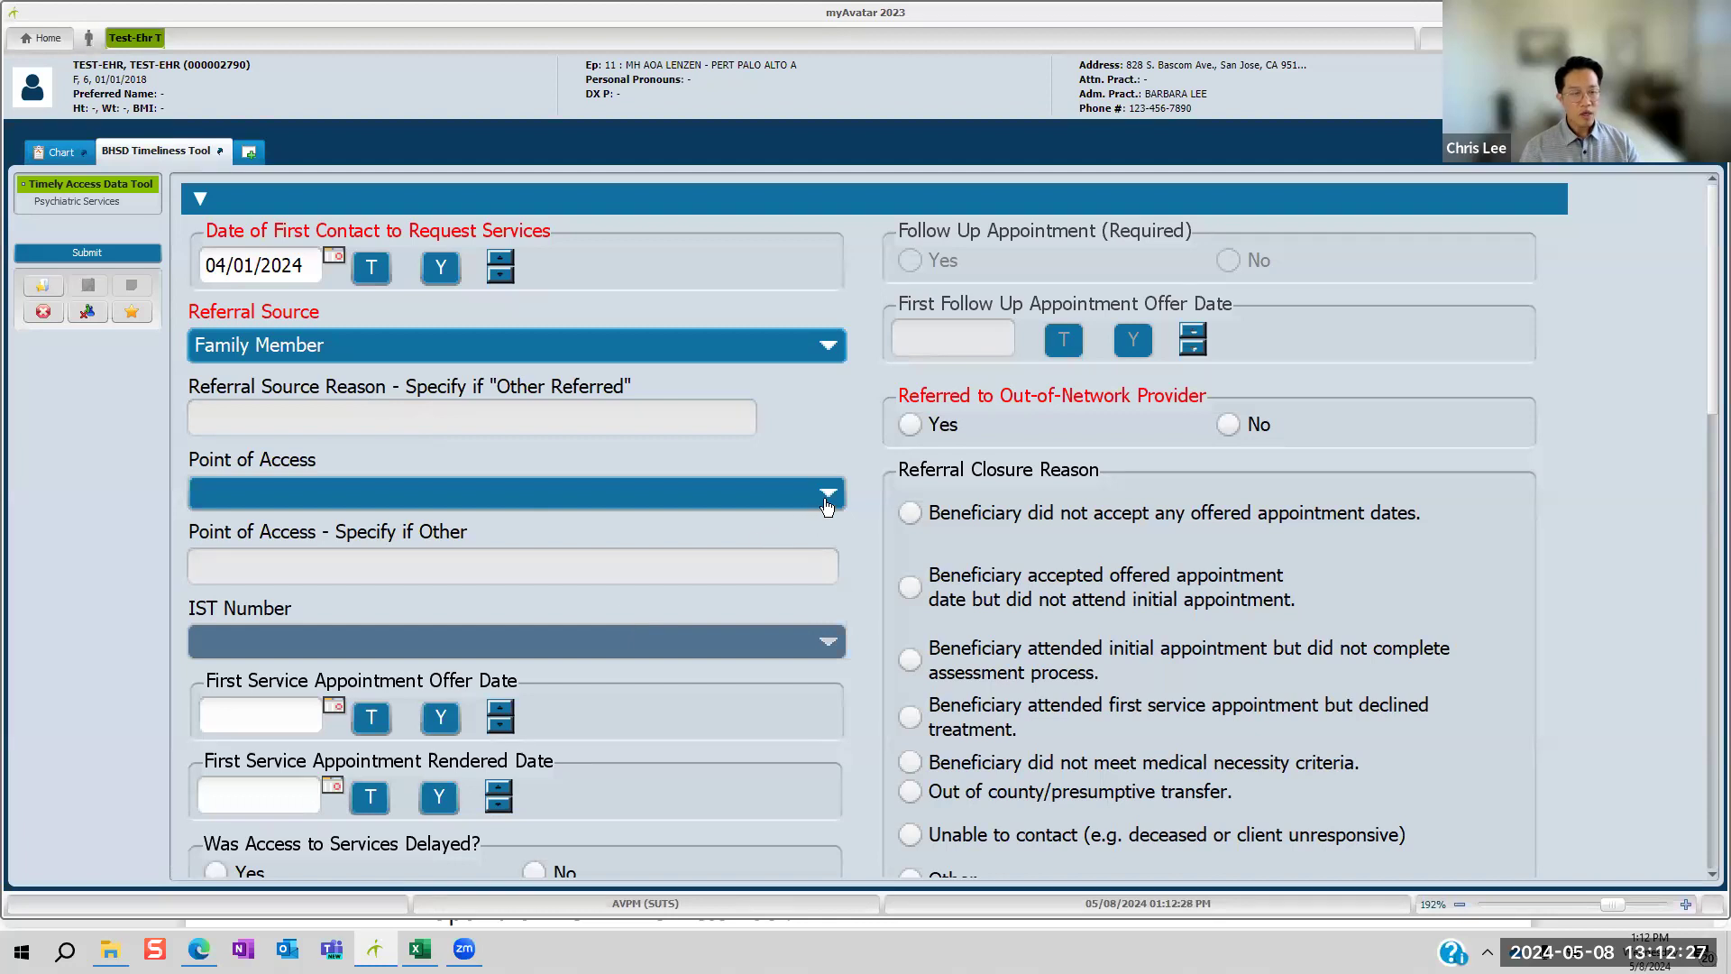
click(798, 498)
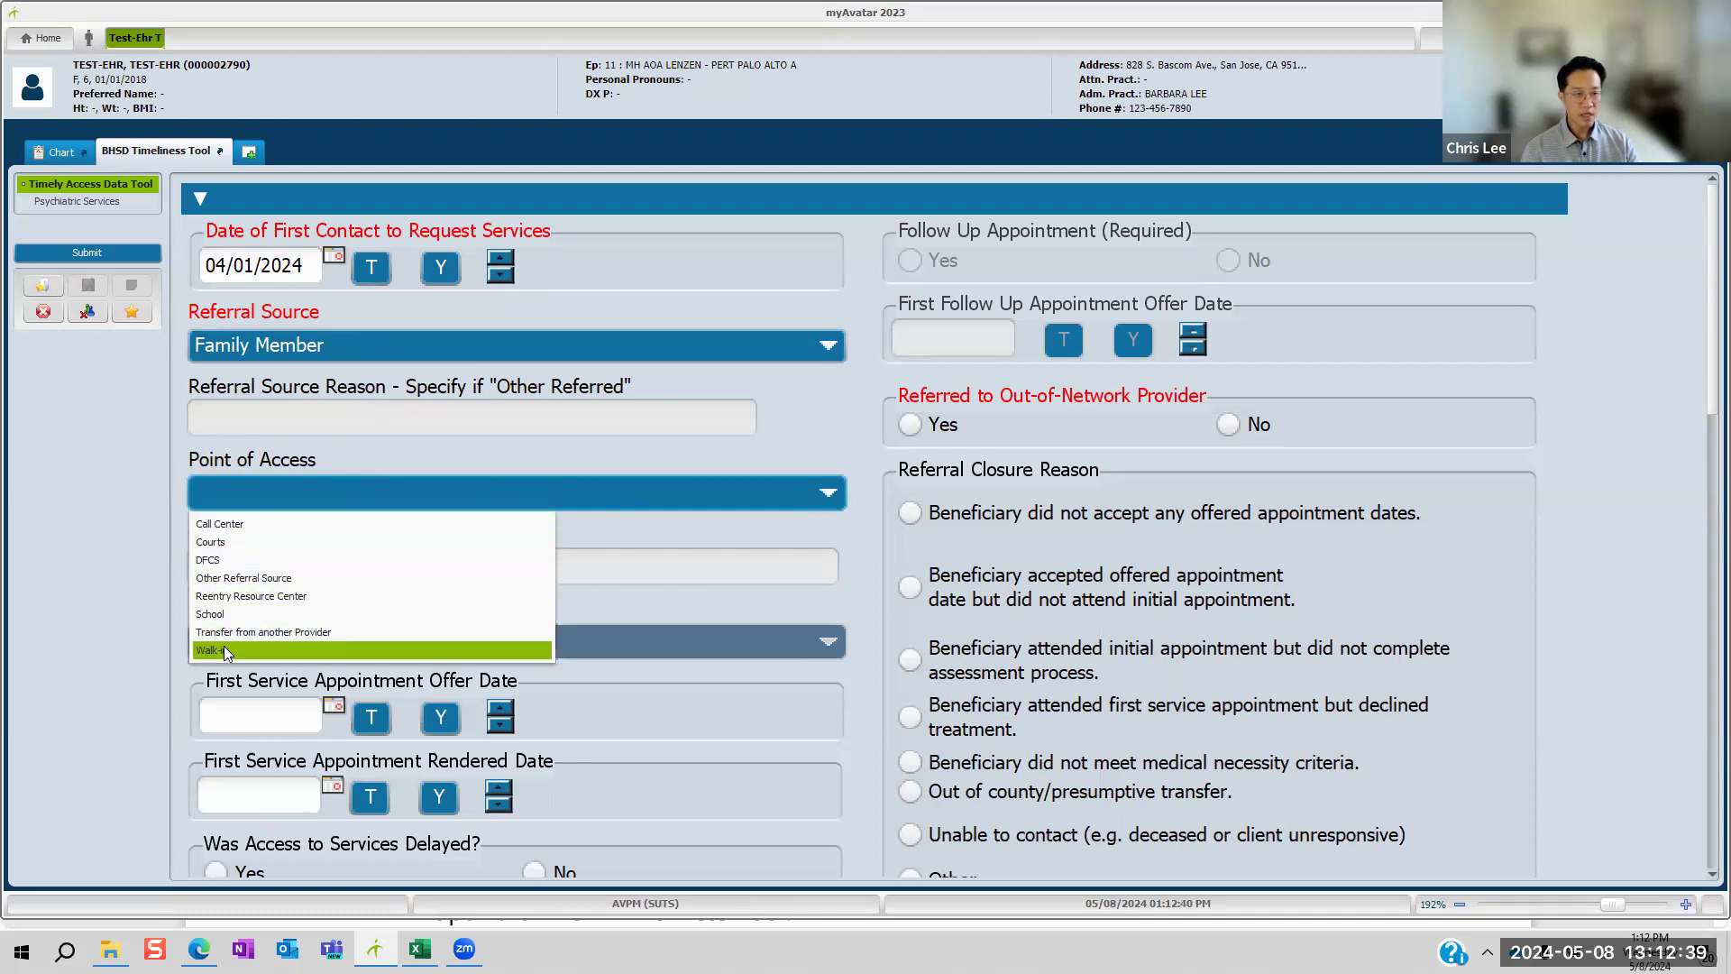
click(279, 650)
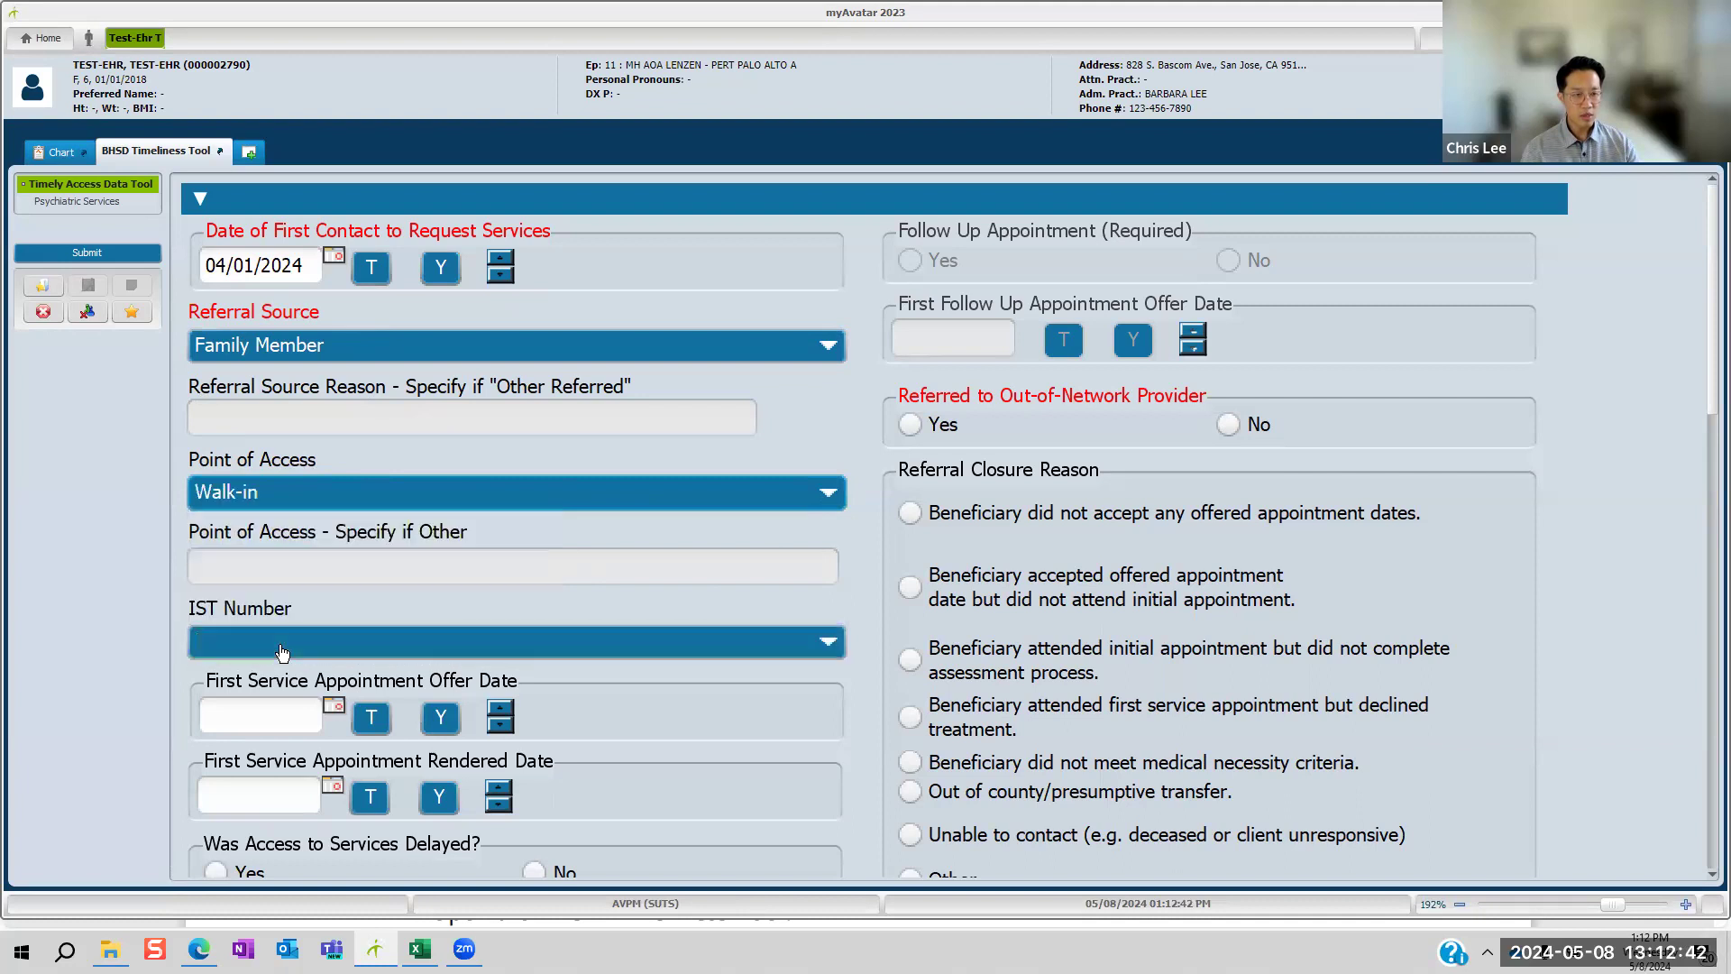
Step: Switch the Point of Access to Other Referral Source, activate its specify field, and return the Point of Access to Walk-in
click(352, 491)
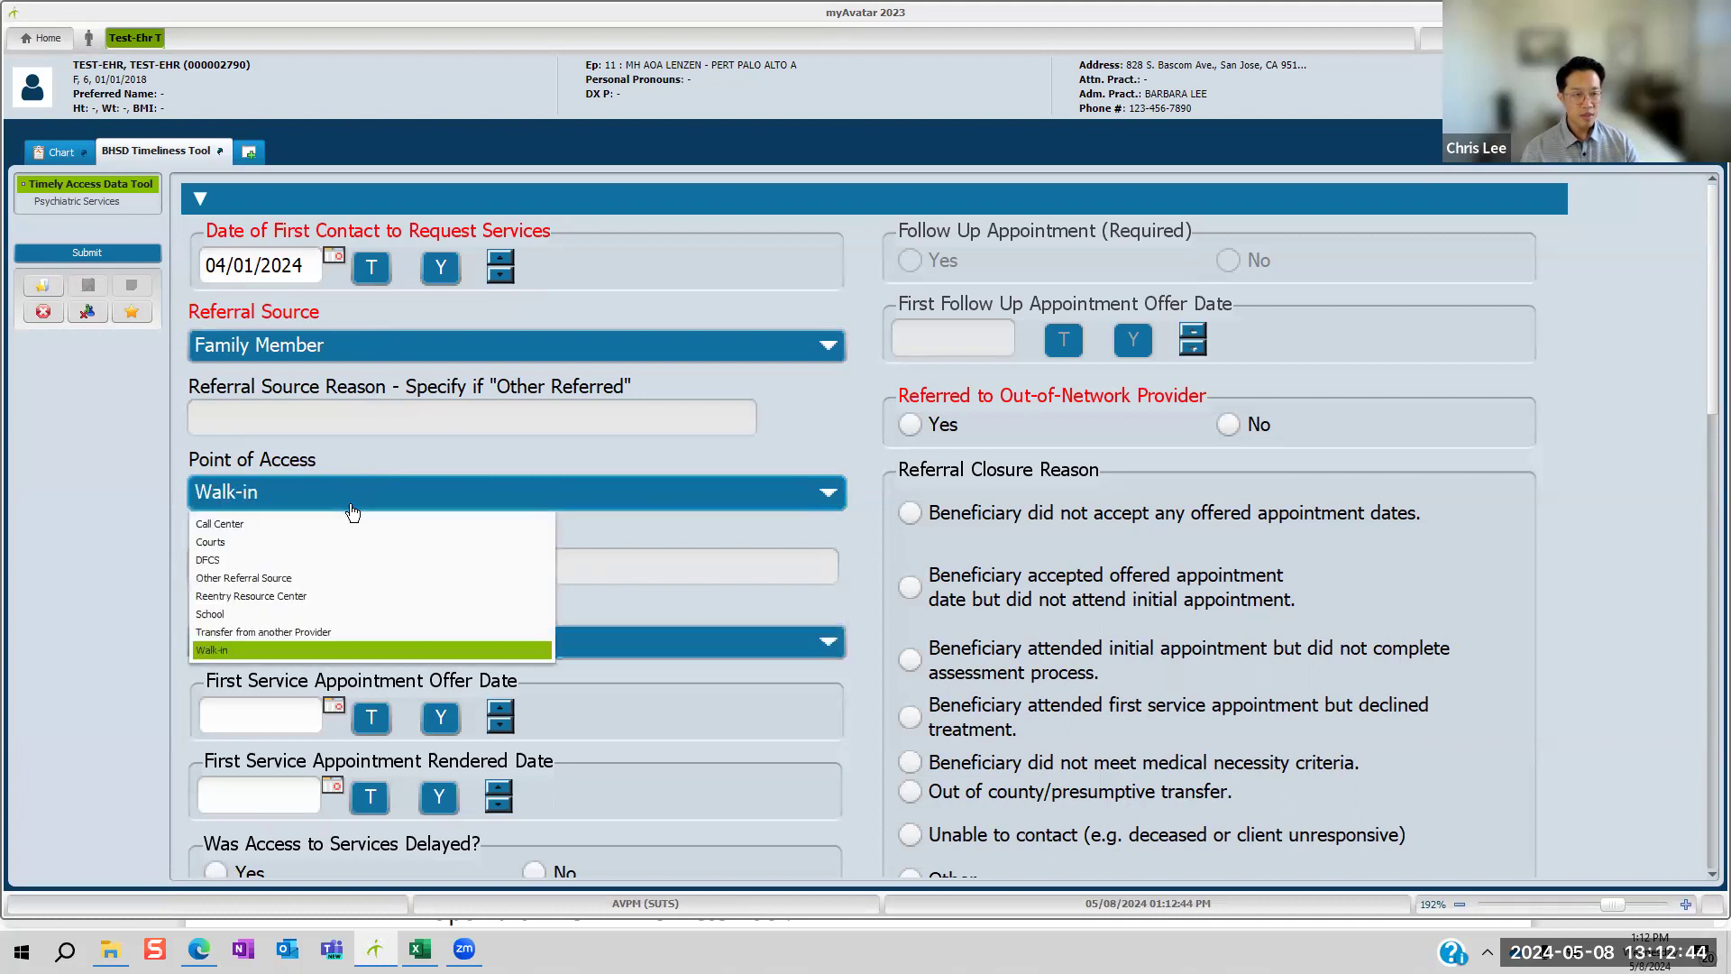
click(327, 577)
click(324, 568)
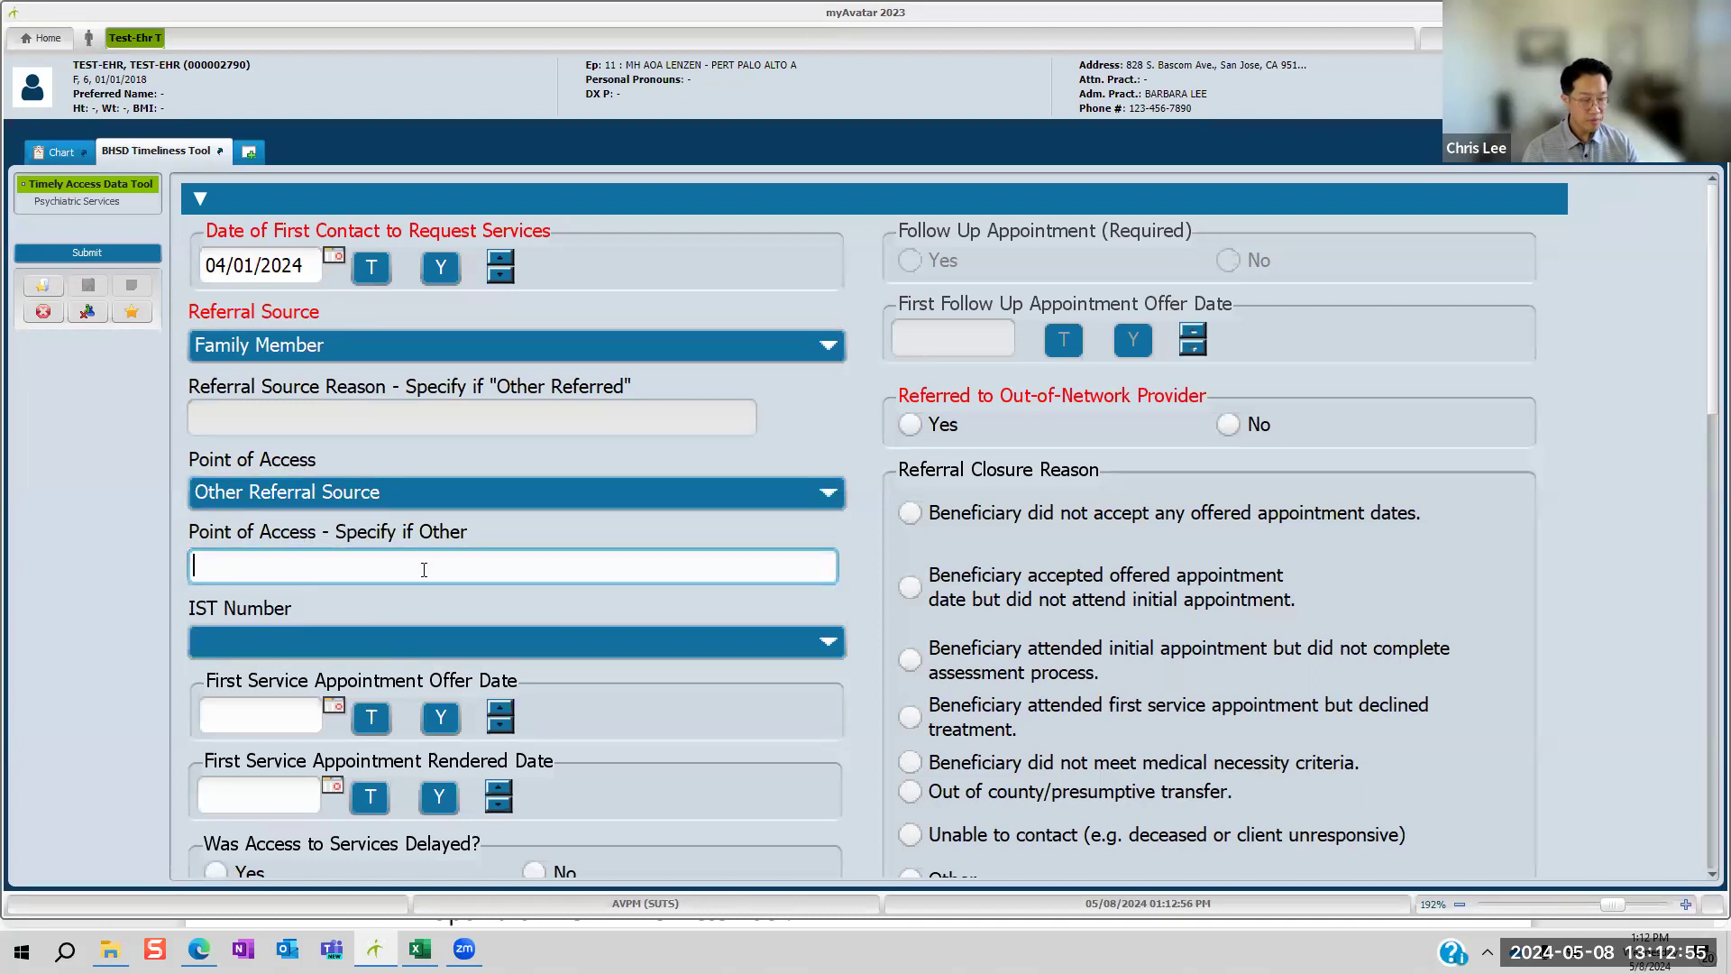
click(428, 505)
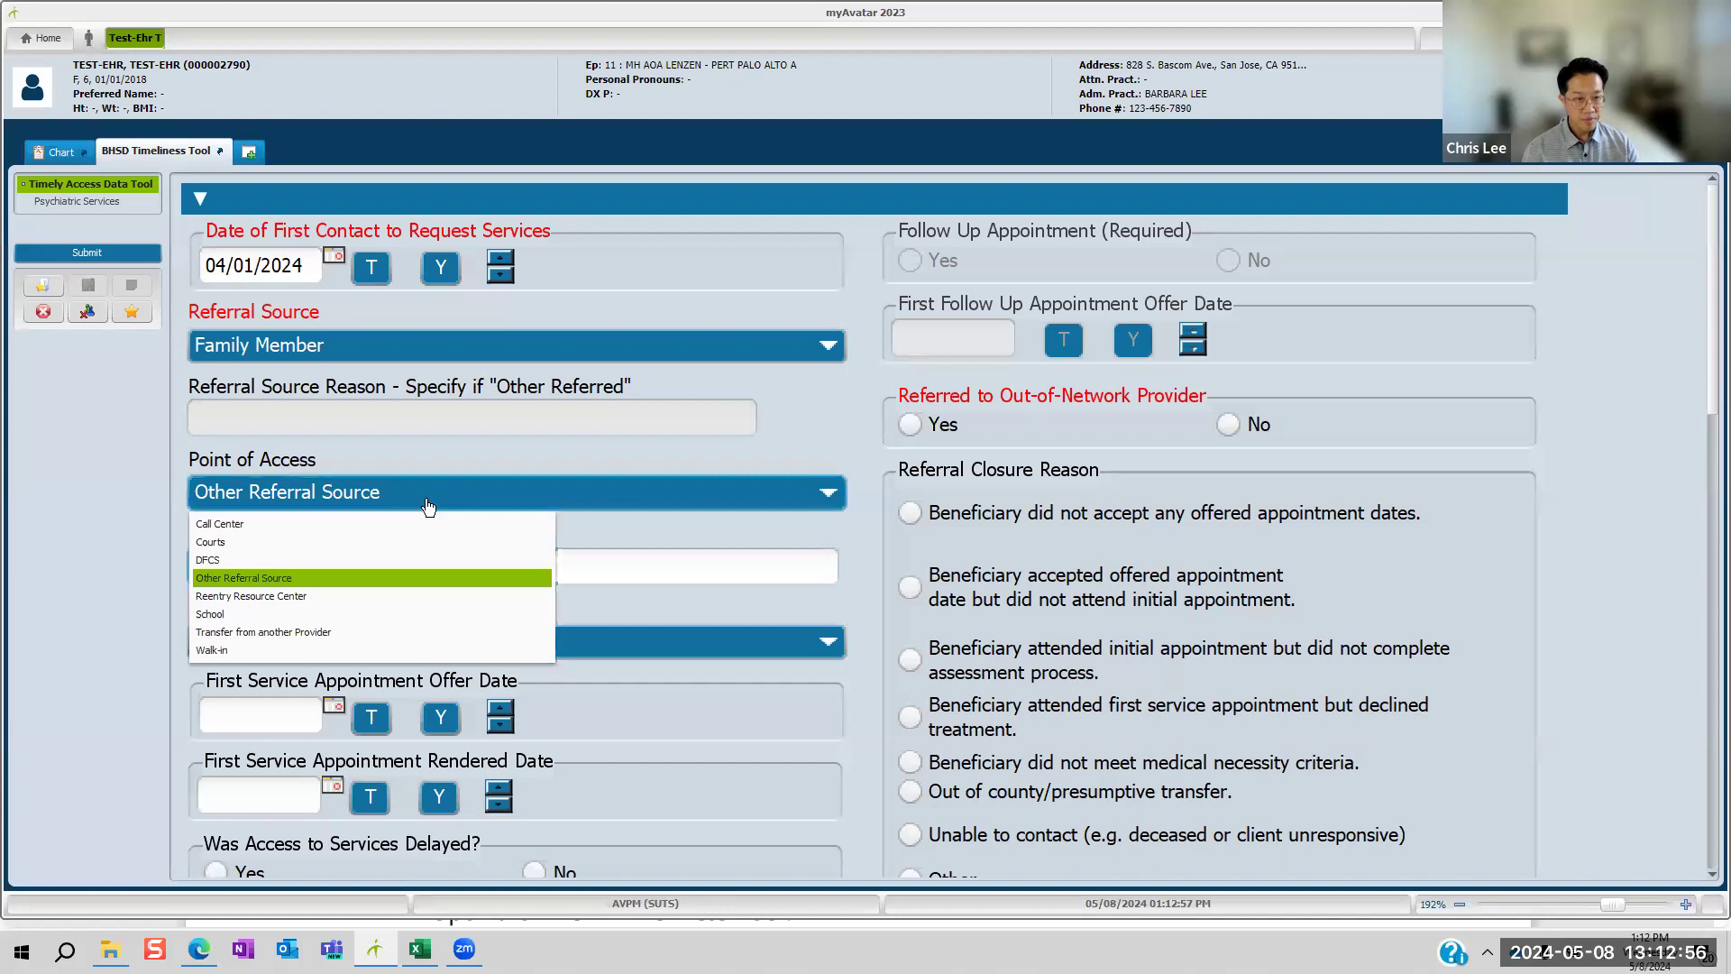
click(293, 649)
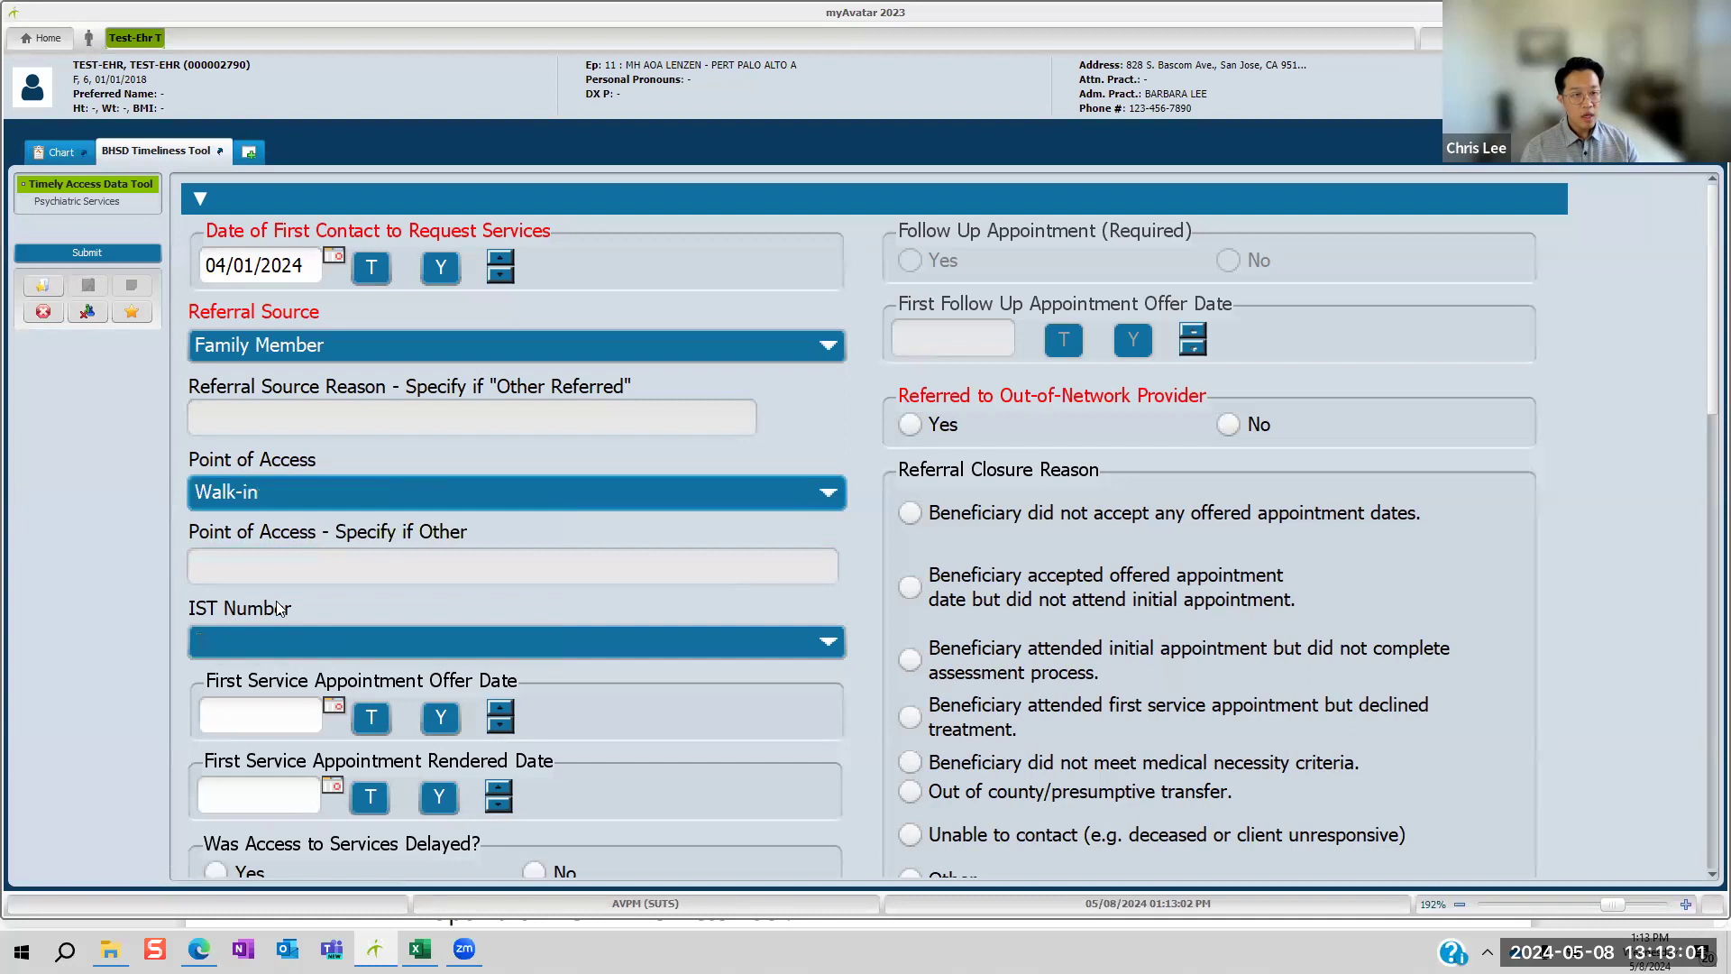
Step: Check the IST Number list for available entries and close it with the field left blank
scroll(357, 600, down, 1)
scroll(380, 612, up, 1)
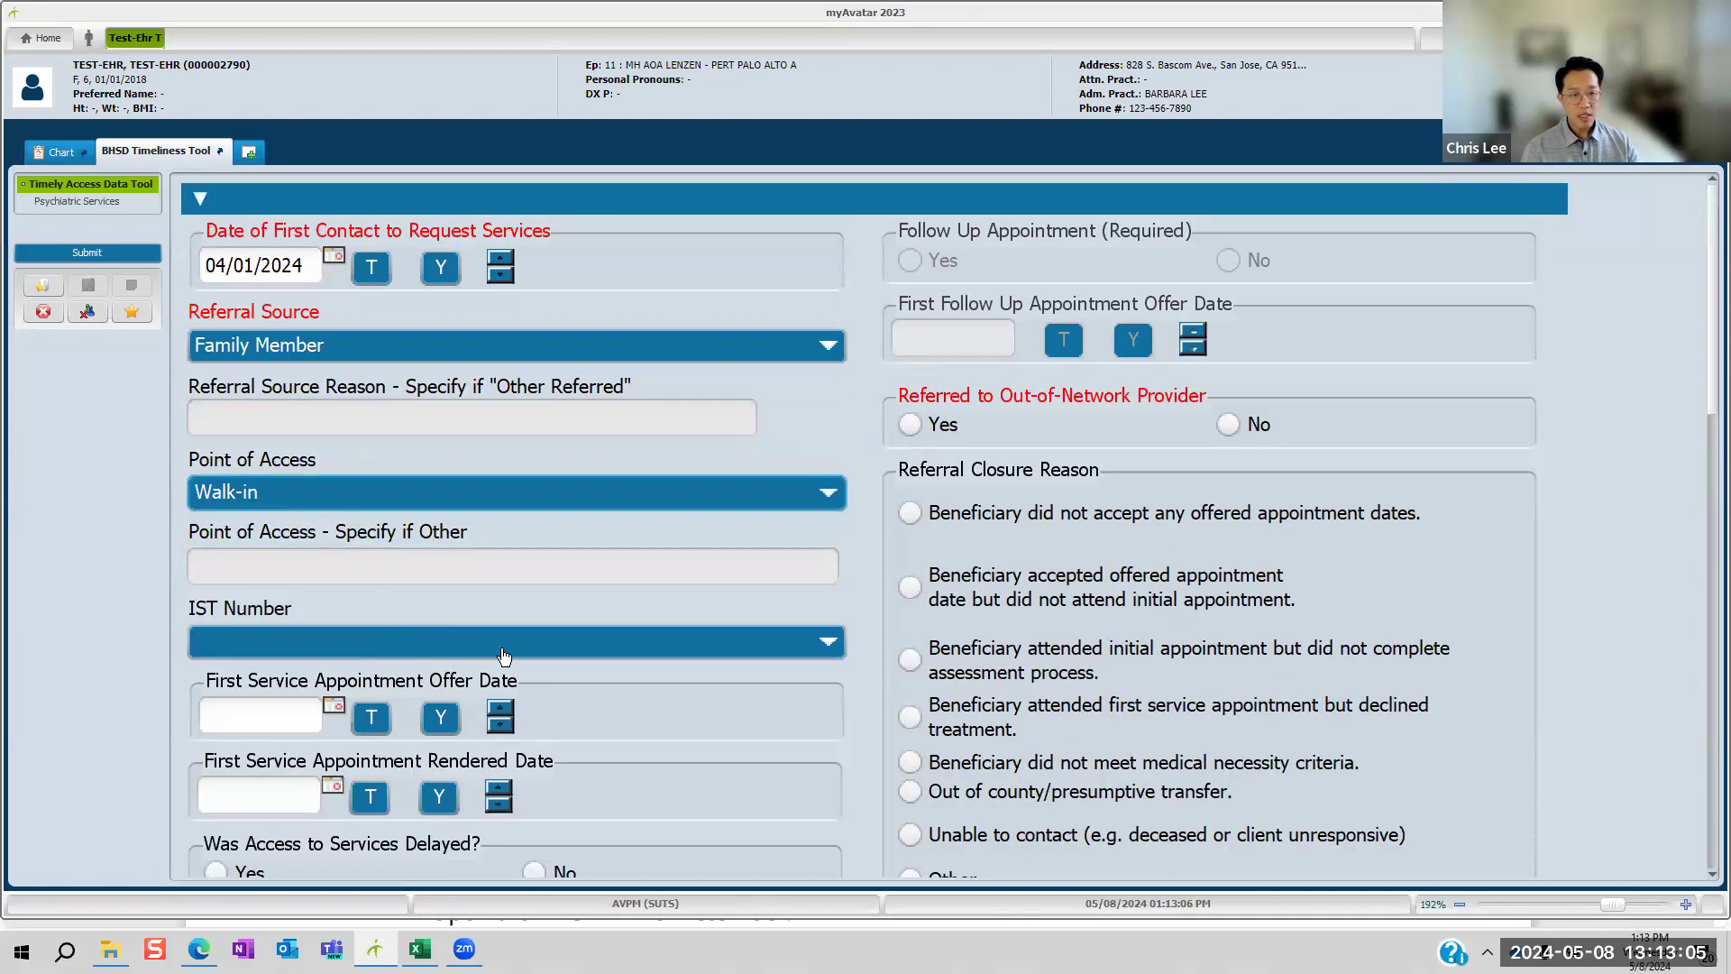
click(829, 651)
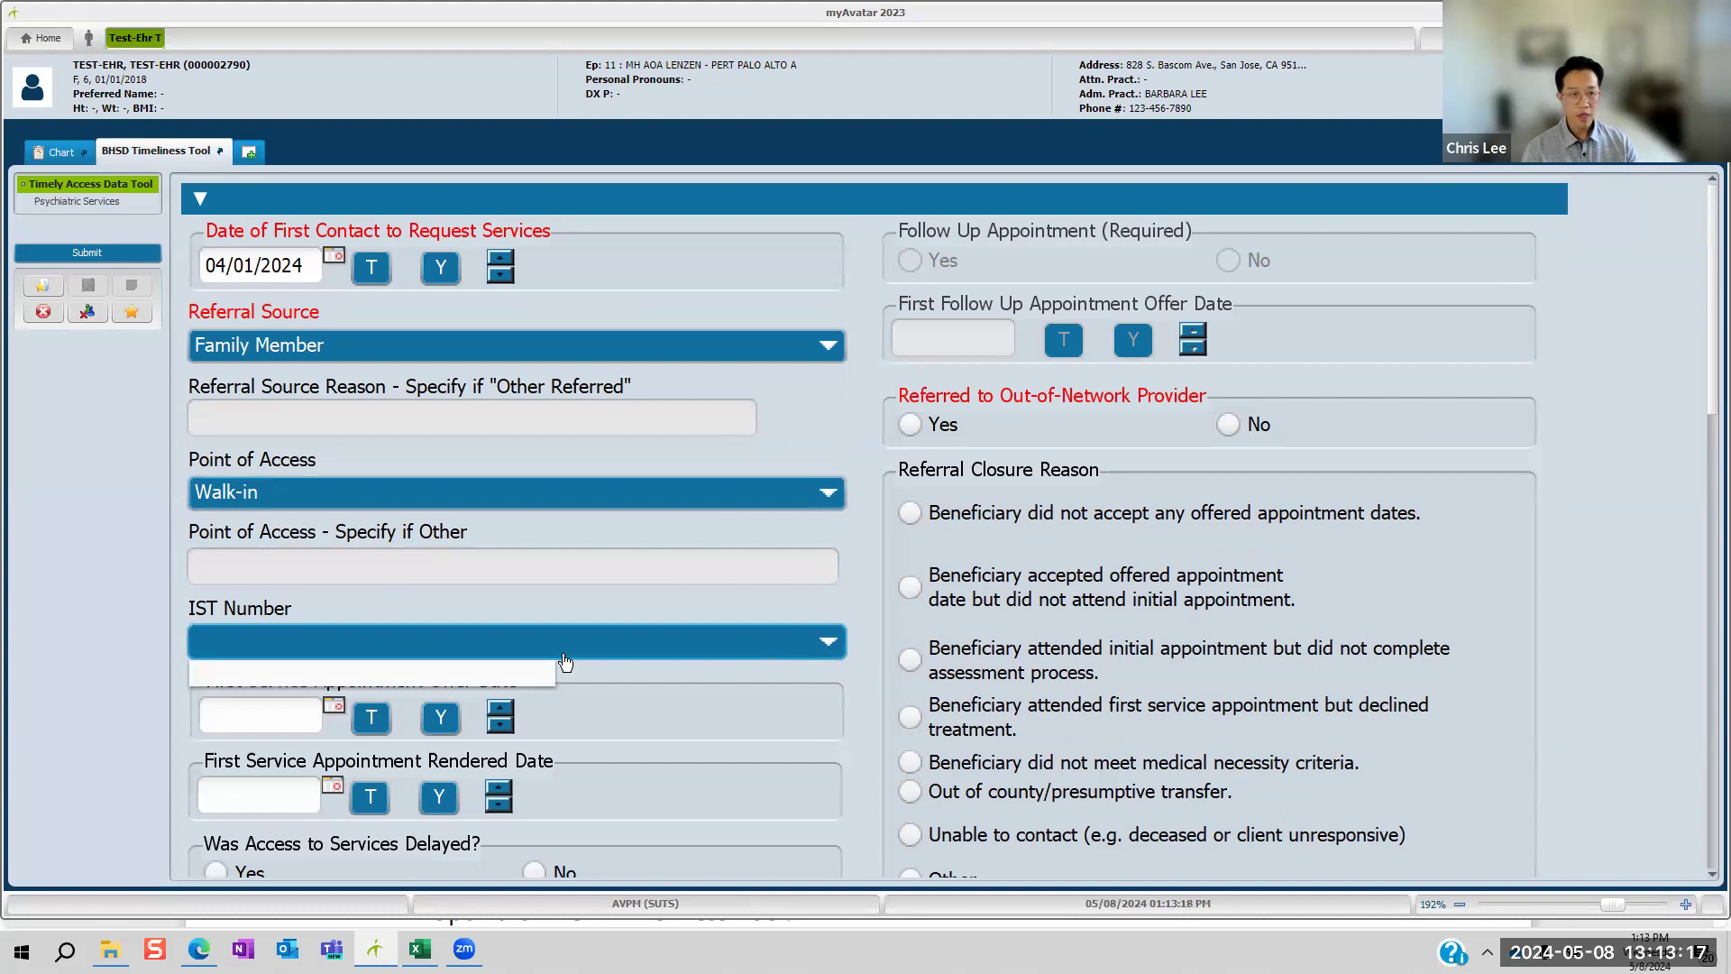
click(248, 681)
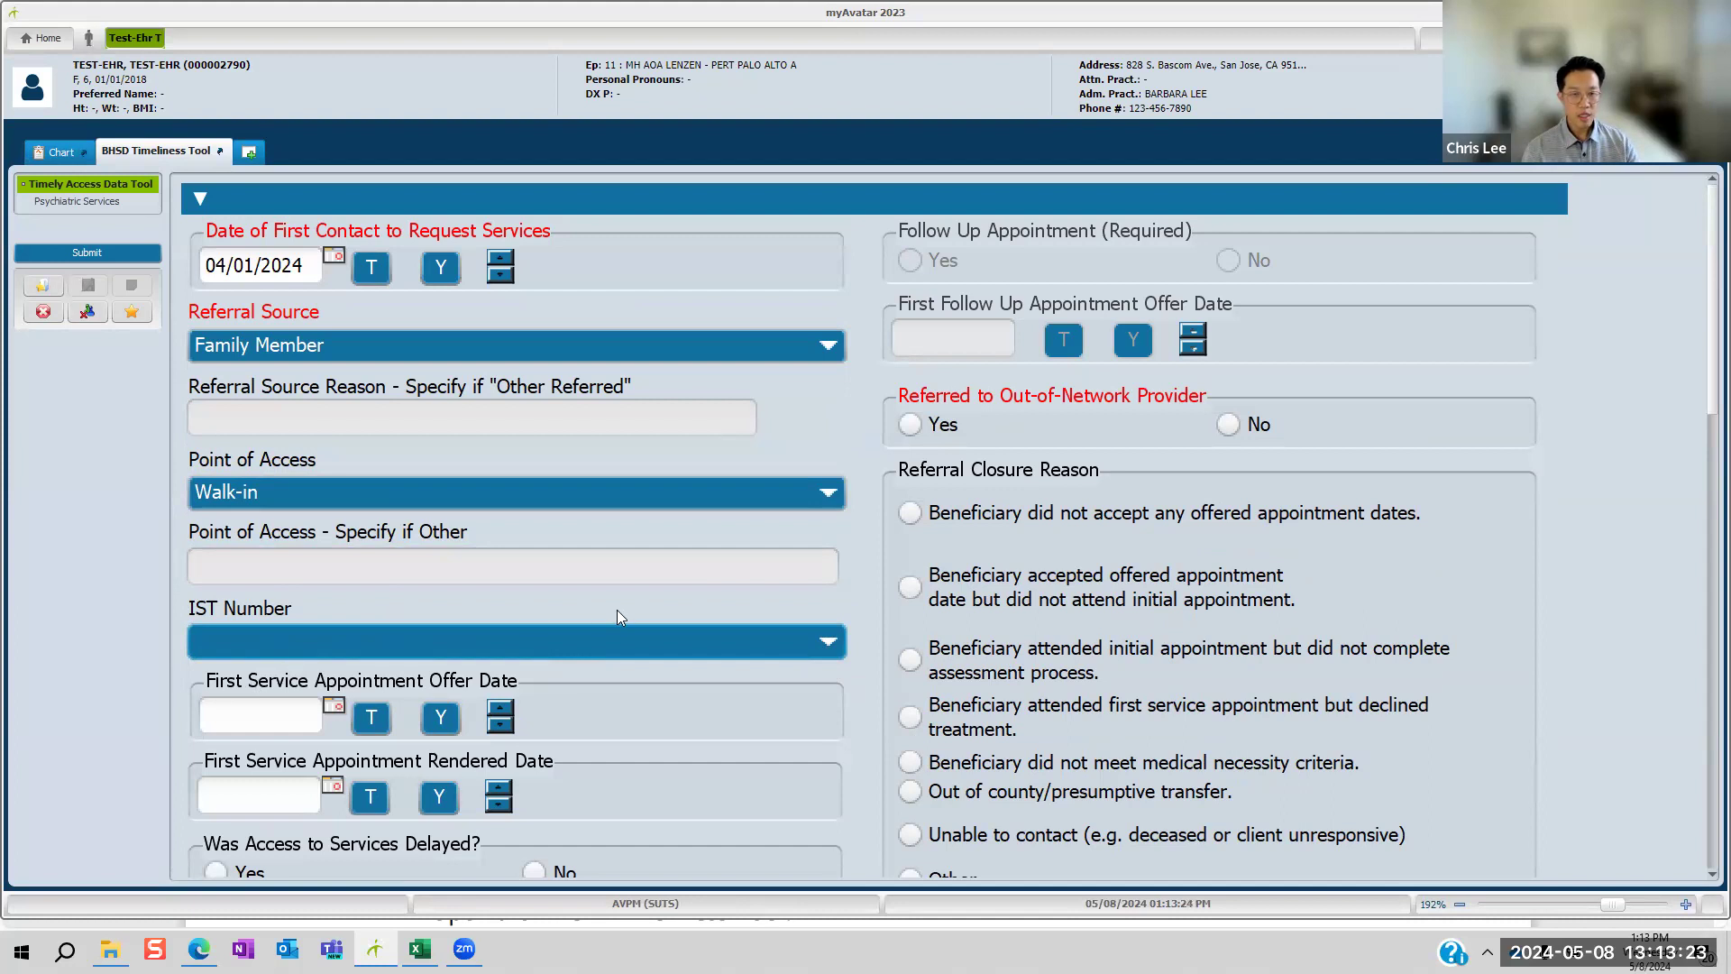
Step: Enter 04/05/2024 as both the First Service Appointment Offer Date and the First Service Appointment Rendered Date
scroll(617, 618, down, 2)
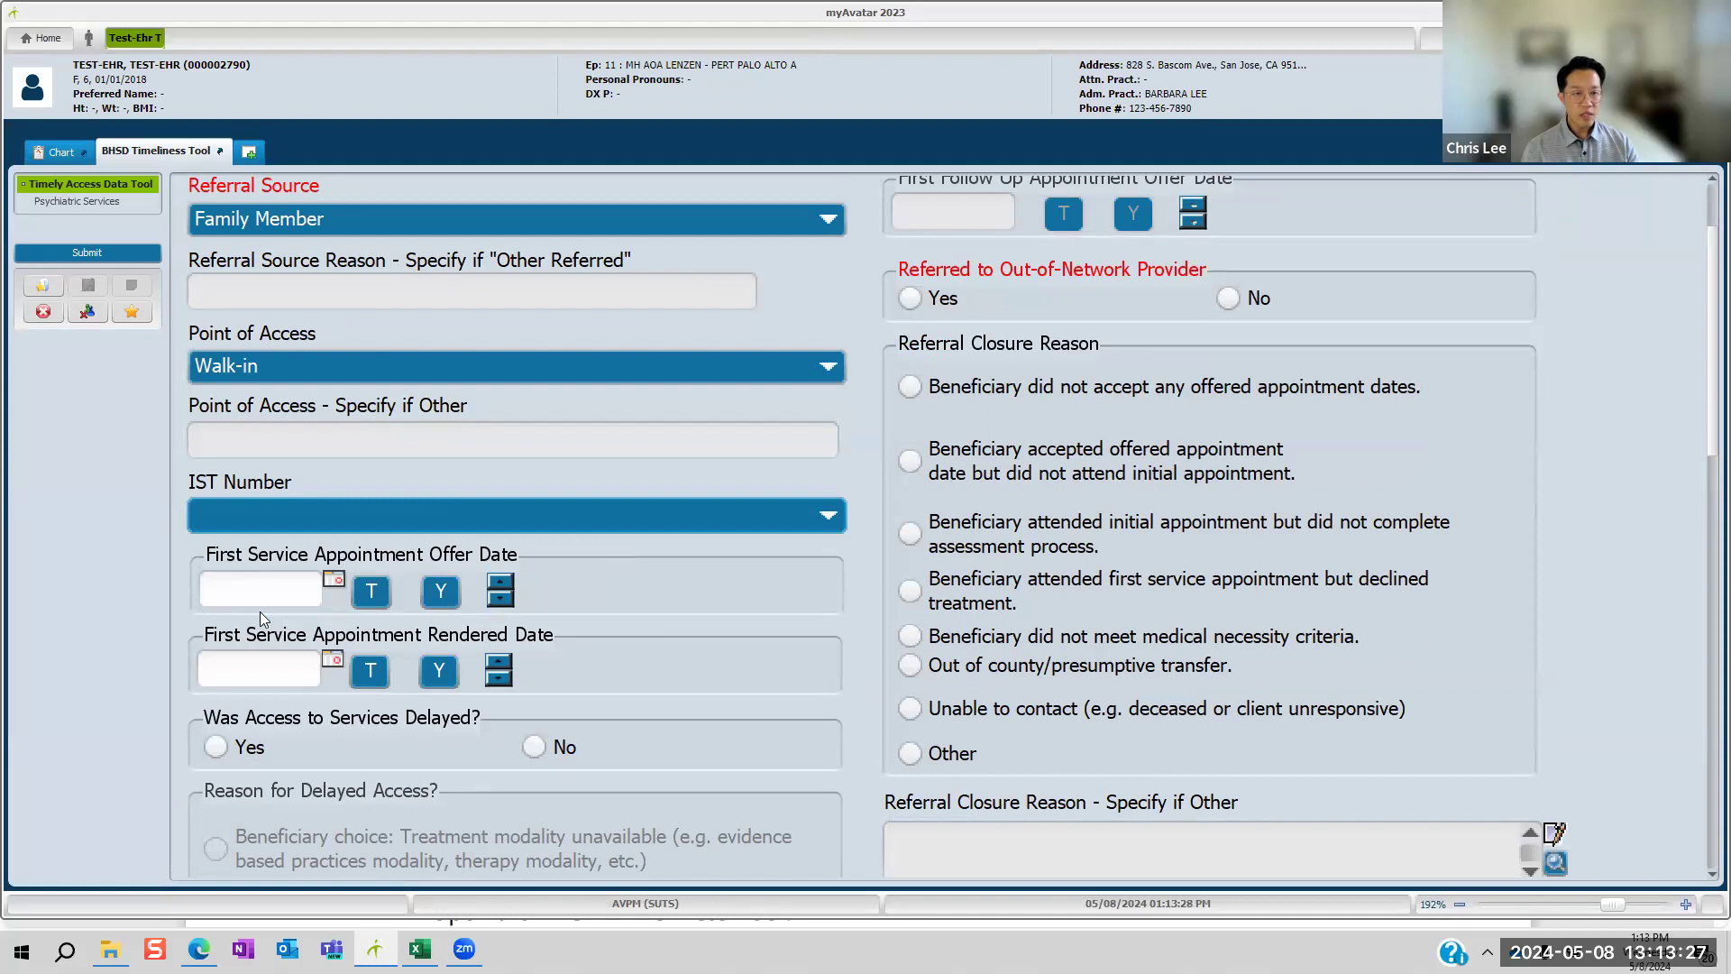
scroll(259, 611, up, 1)
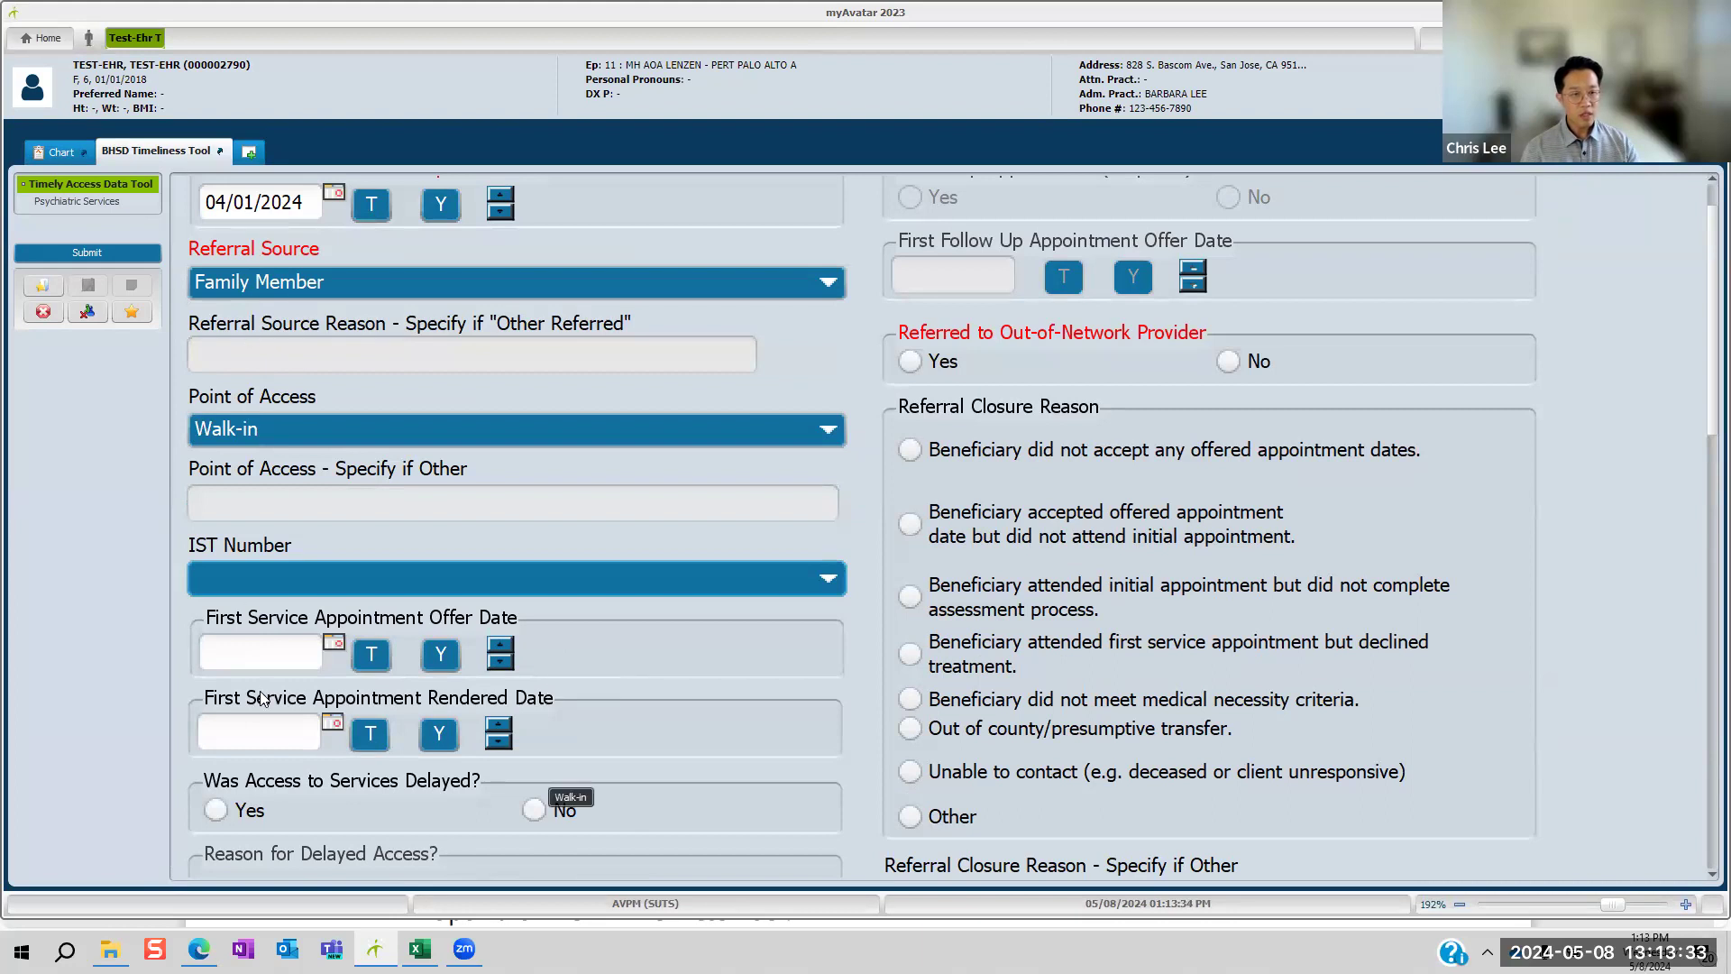
click(232, 650)
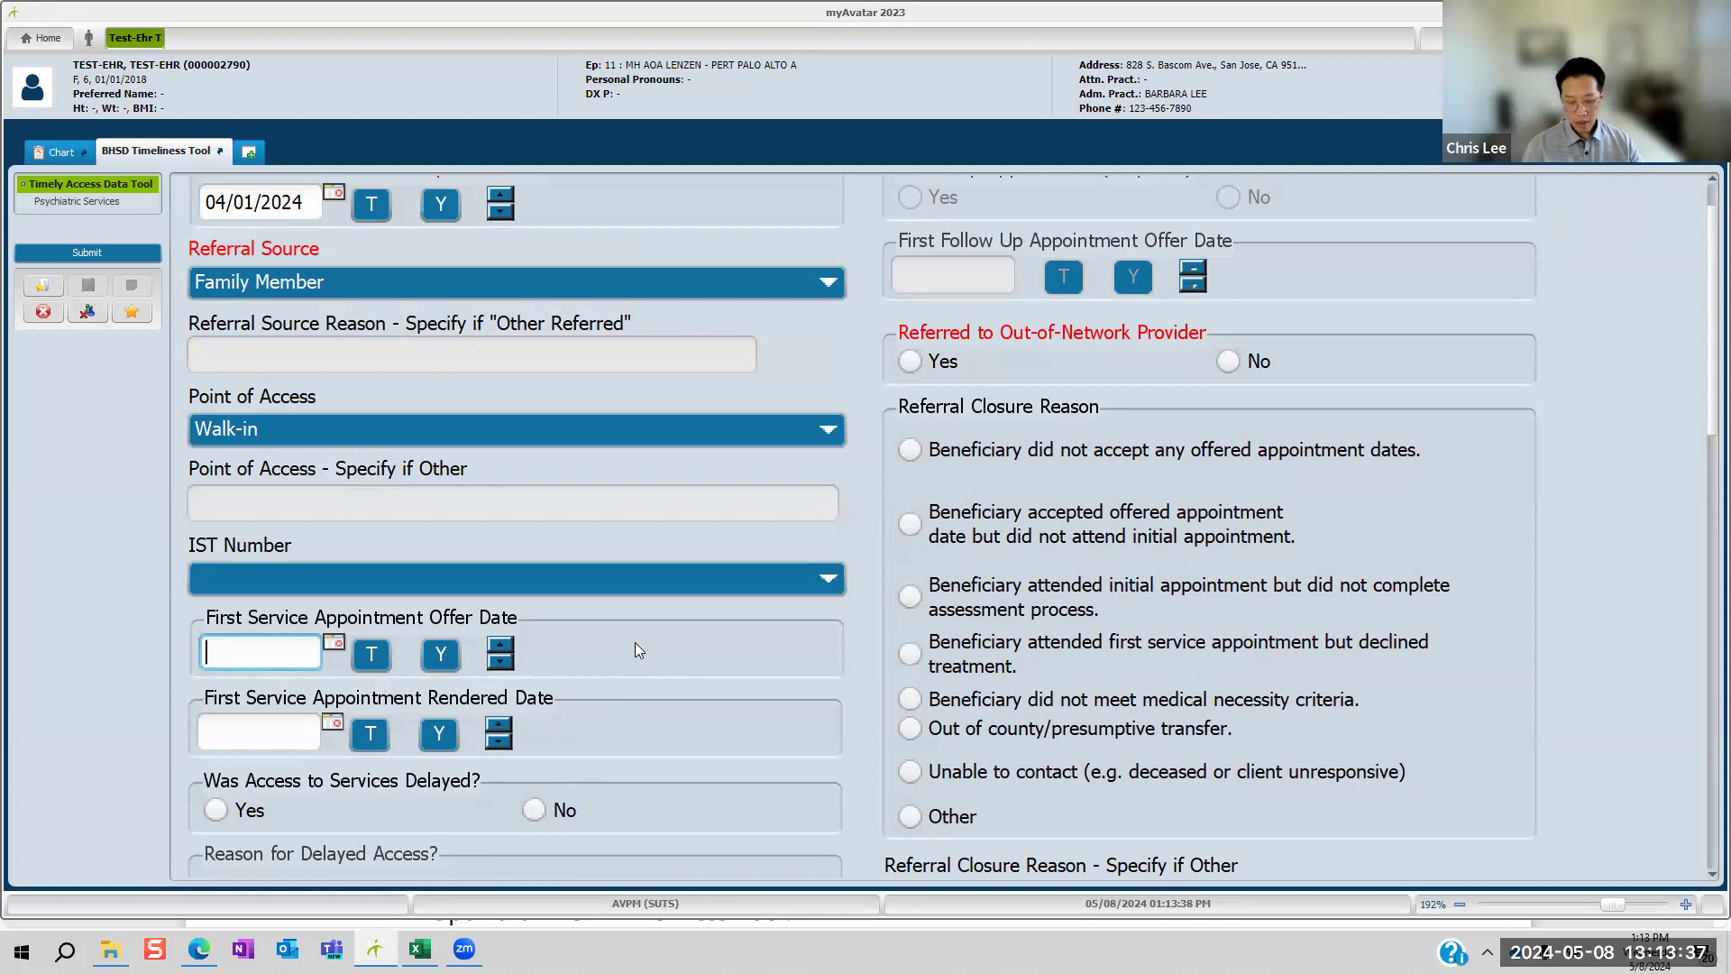
text(04)
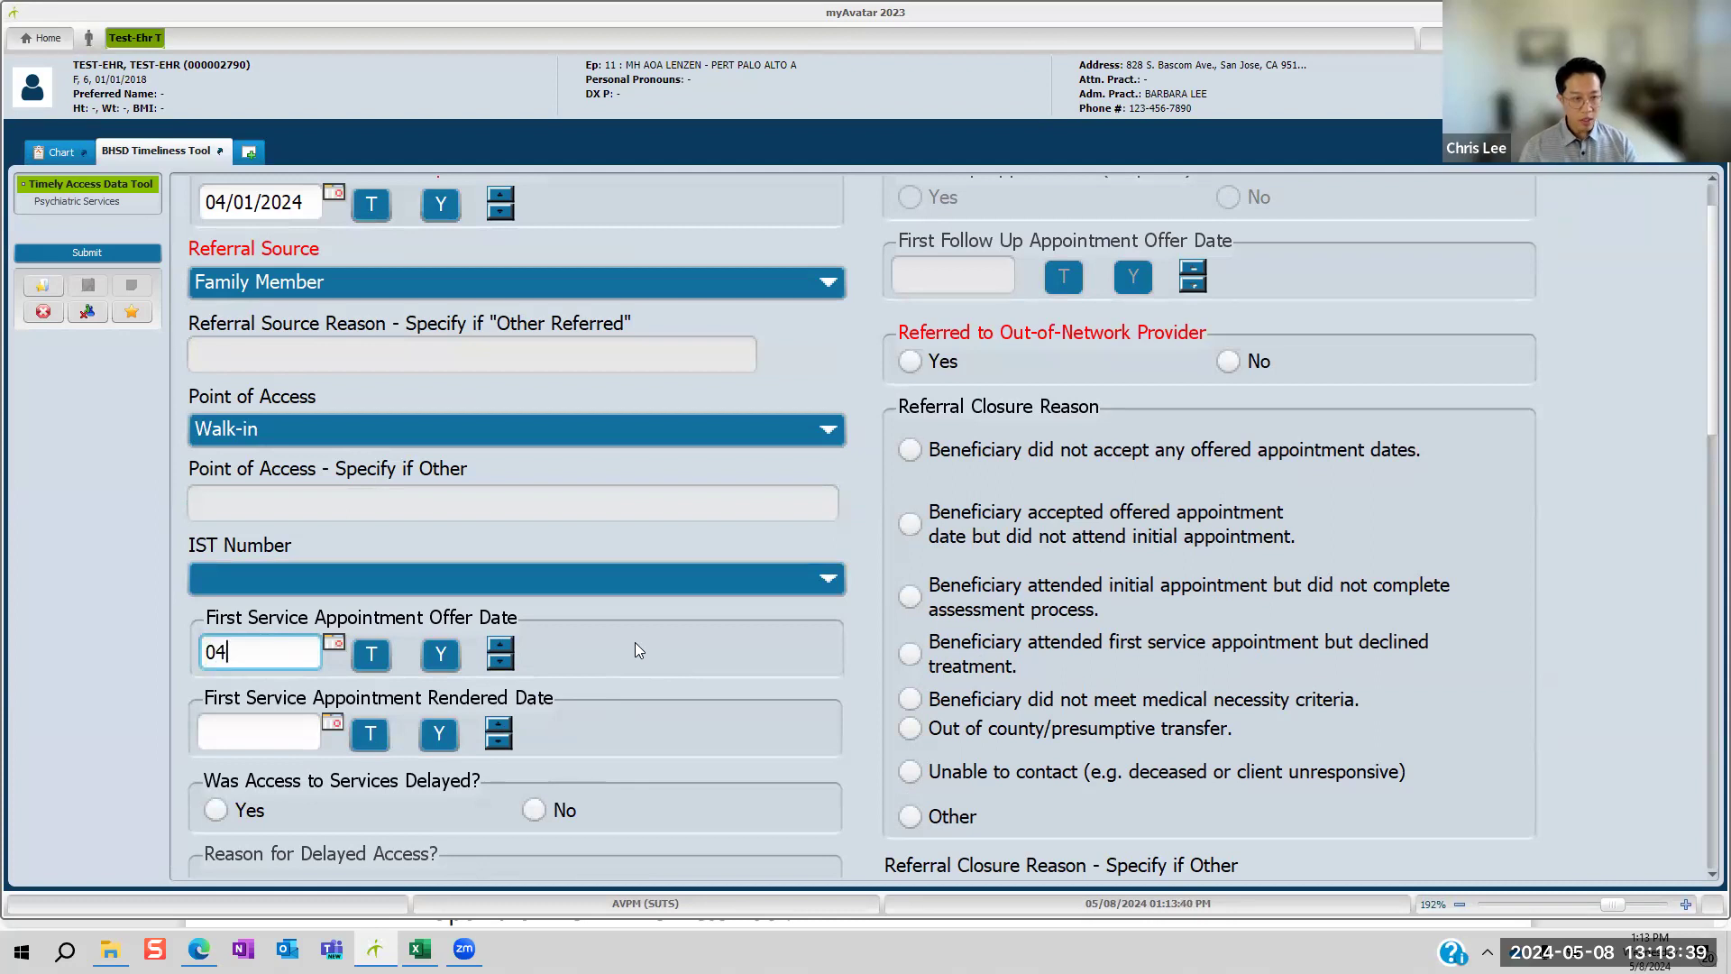
text(/05/2024)
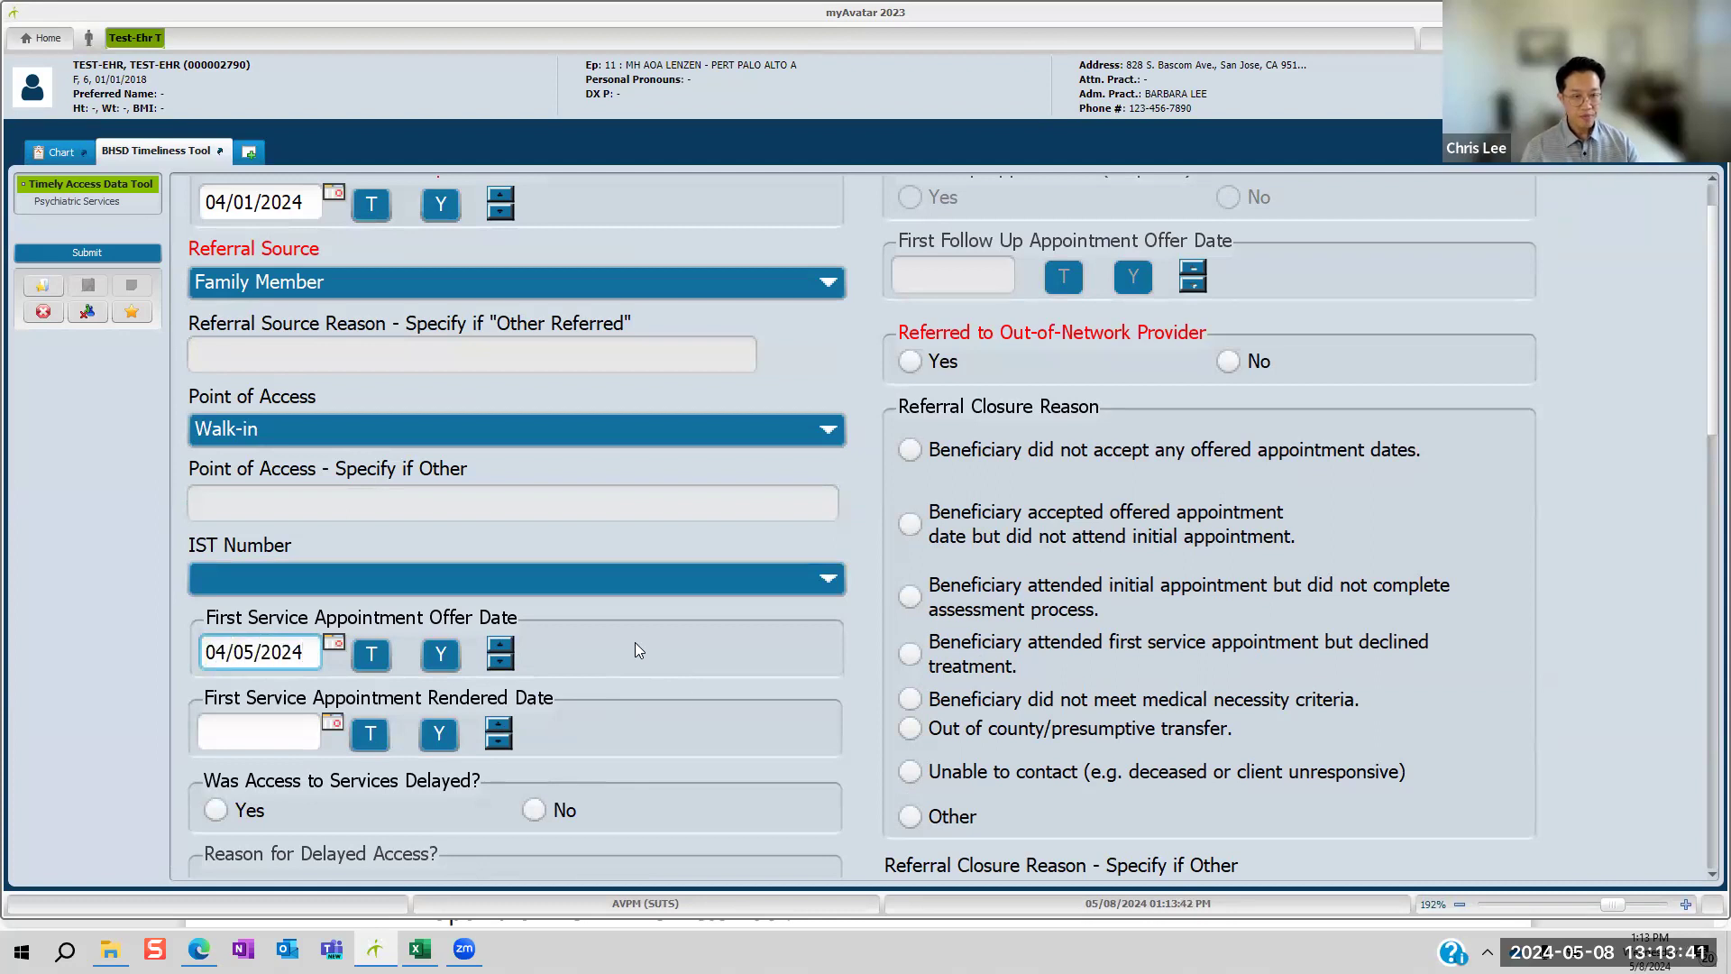
click(217, 732)
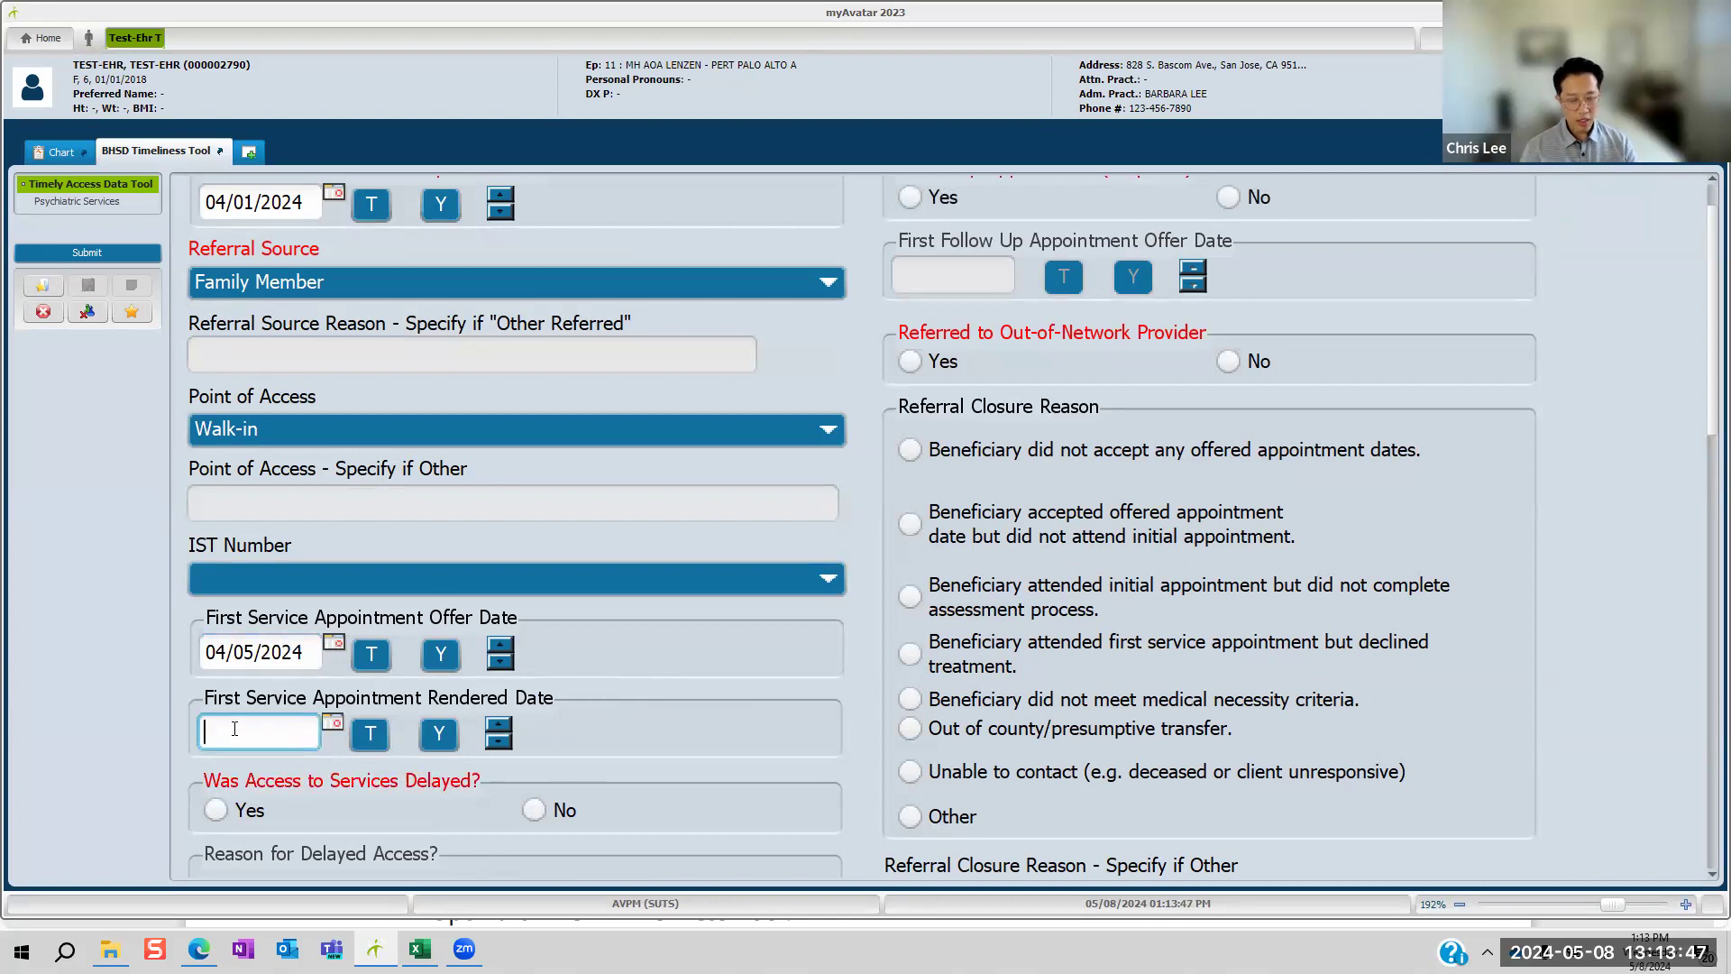
text(04/05/2024)
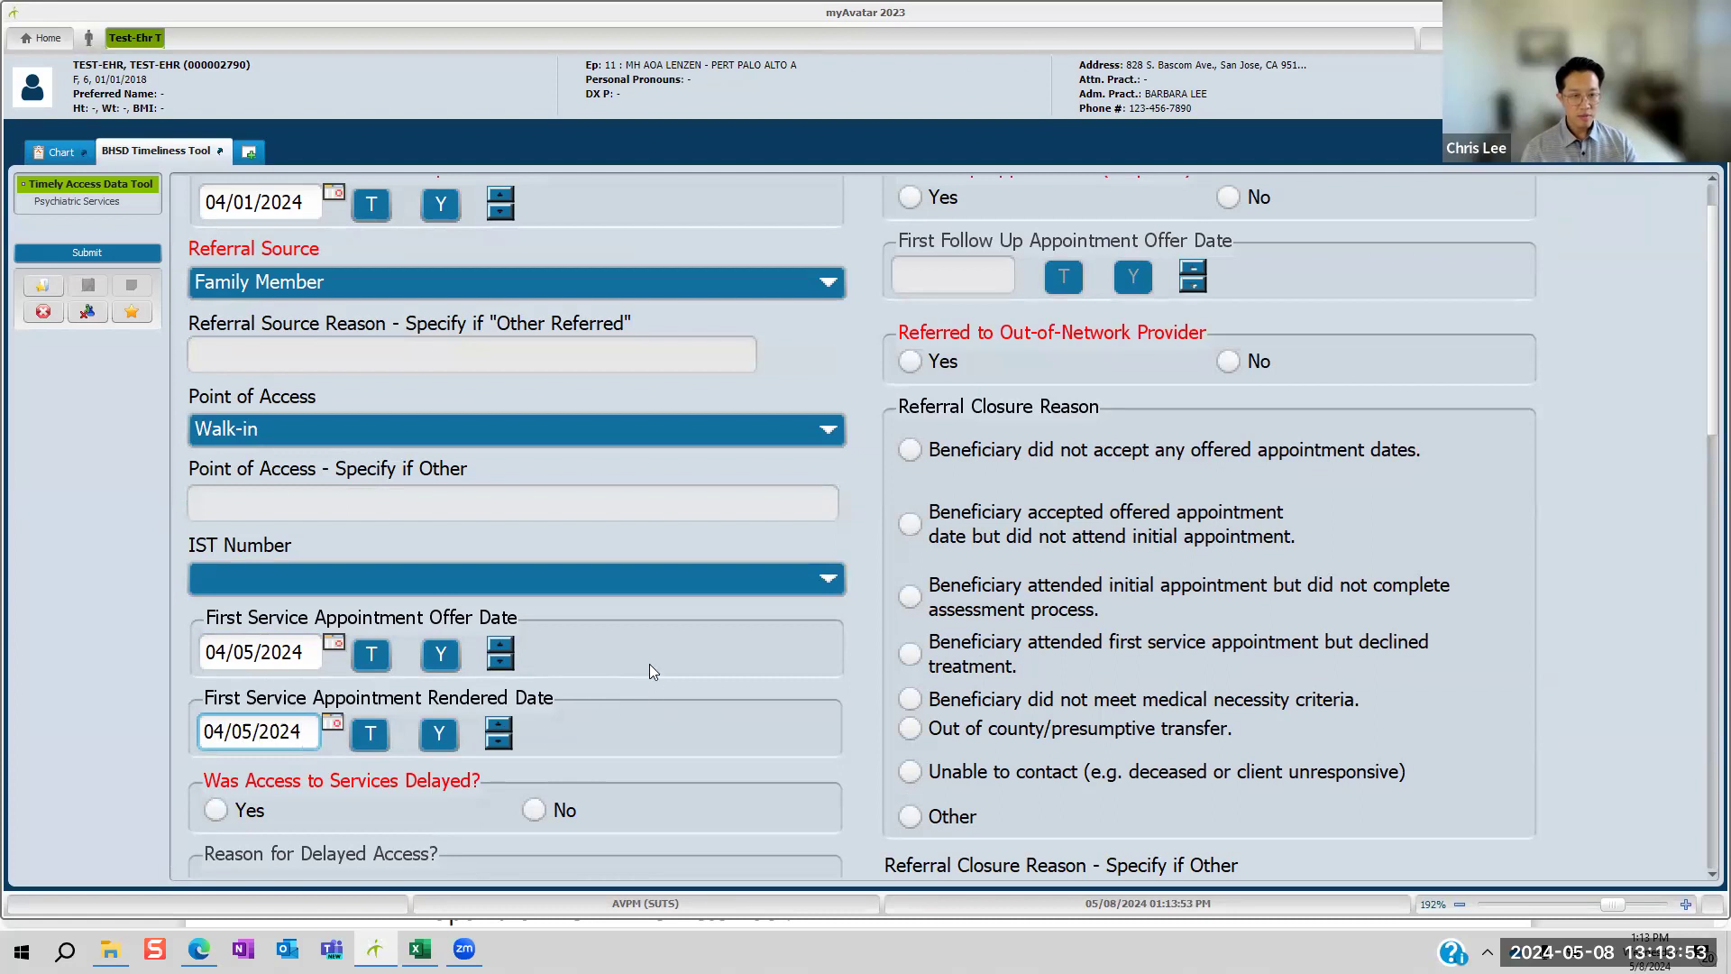
Step: Review the first contact and appointment dates and answer No to whether access to services was delayed
scroll(652, 672, down, 2)
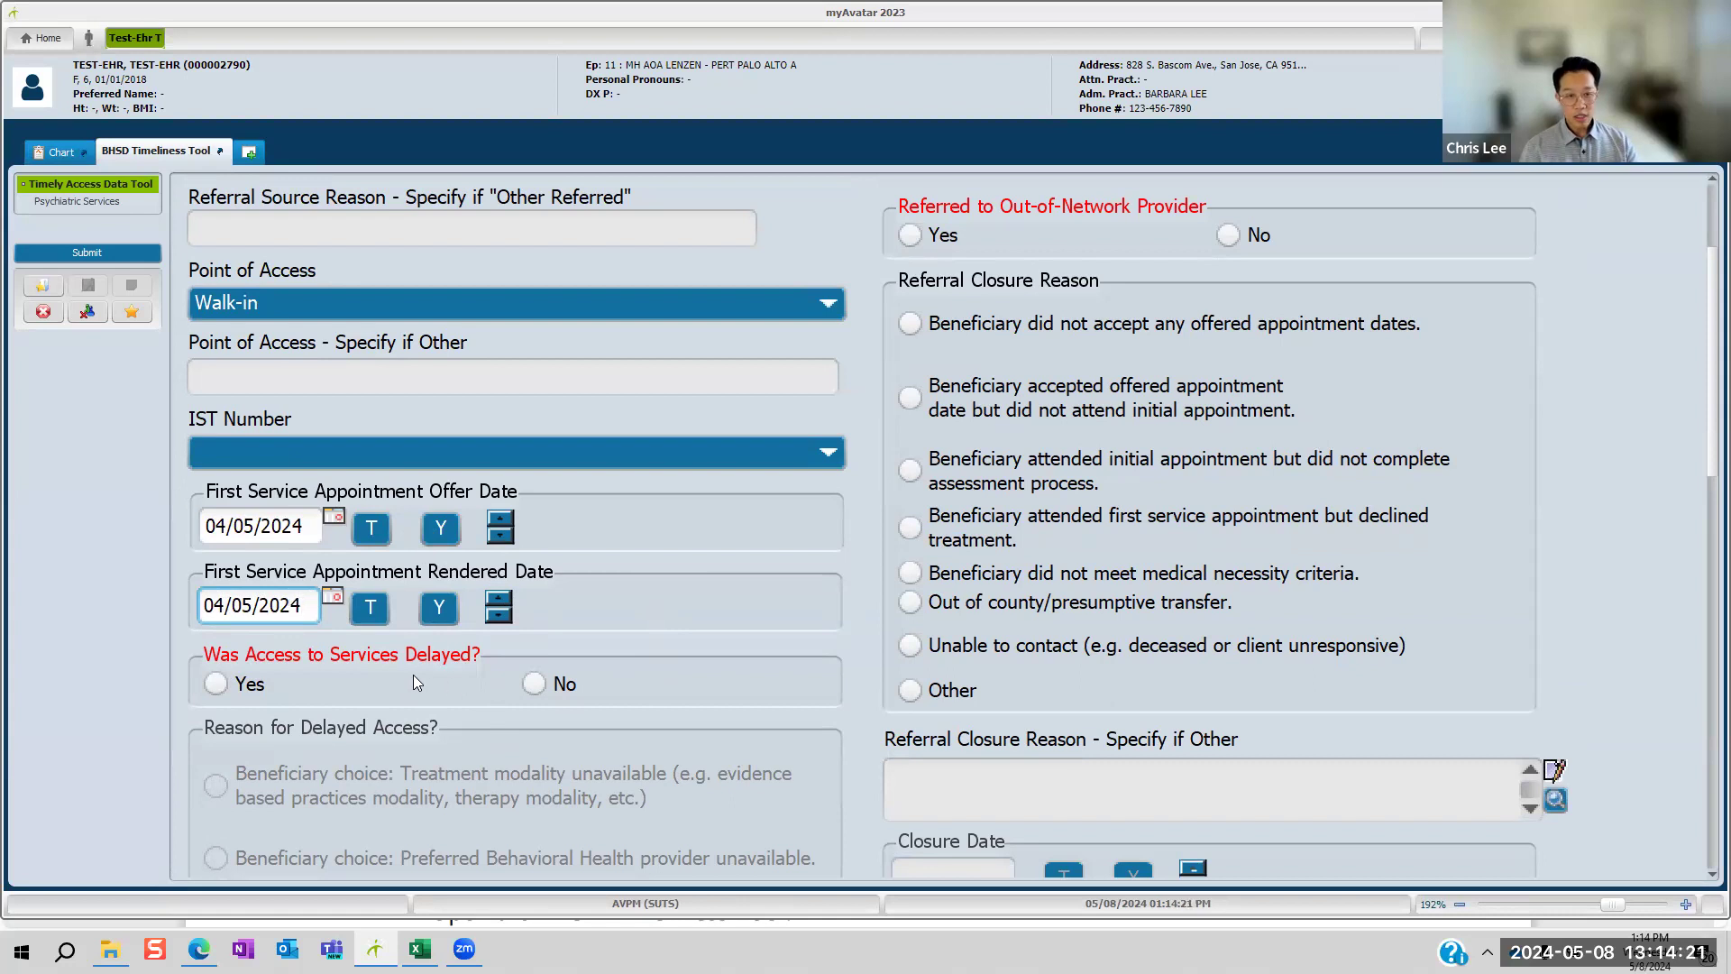
scroll(412, 674, up, 3)
scroll(412, 675, up, 2)
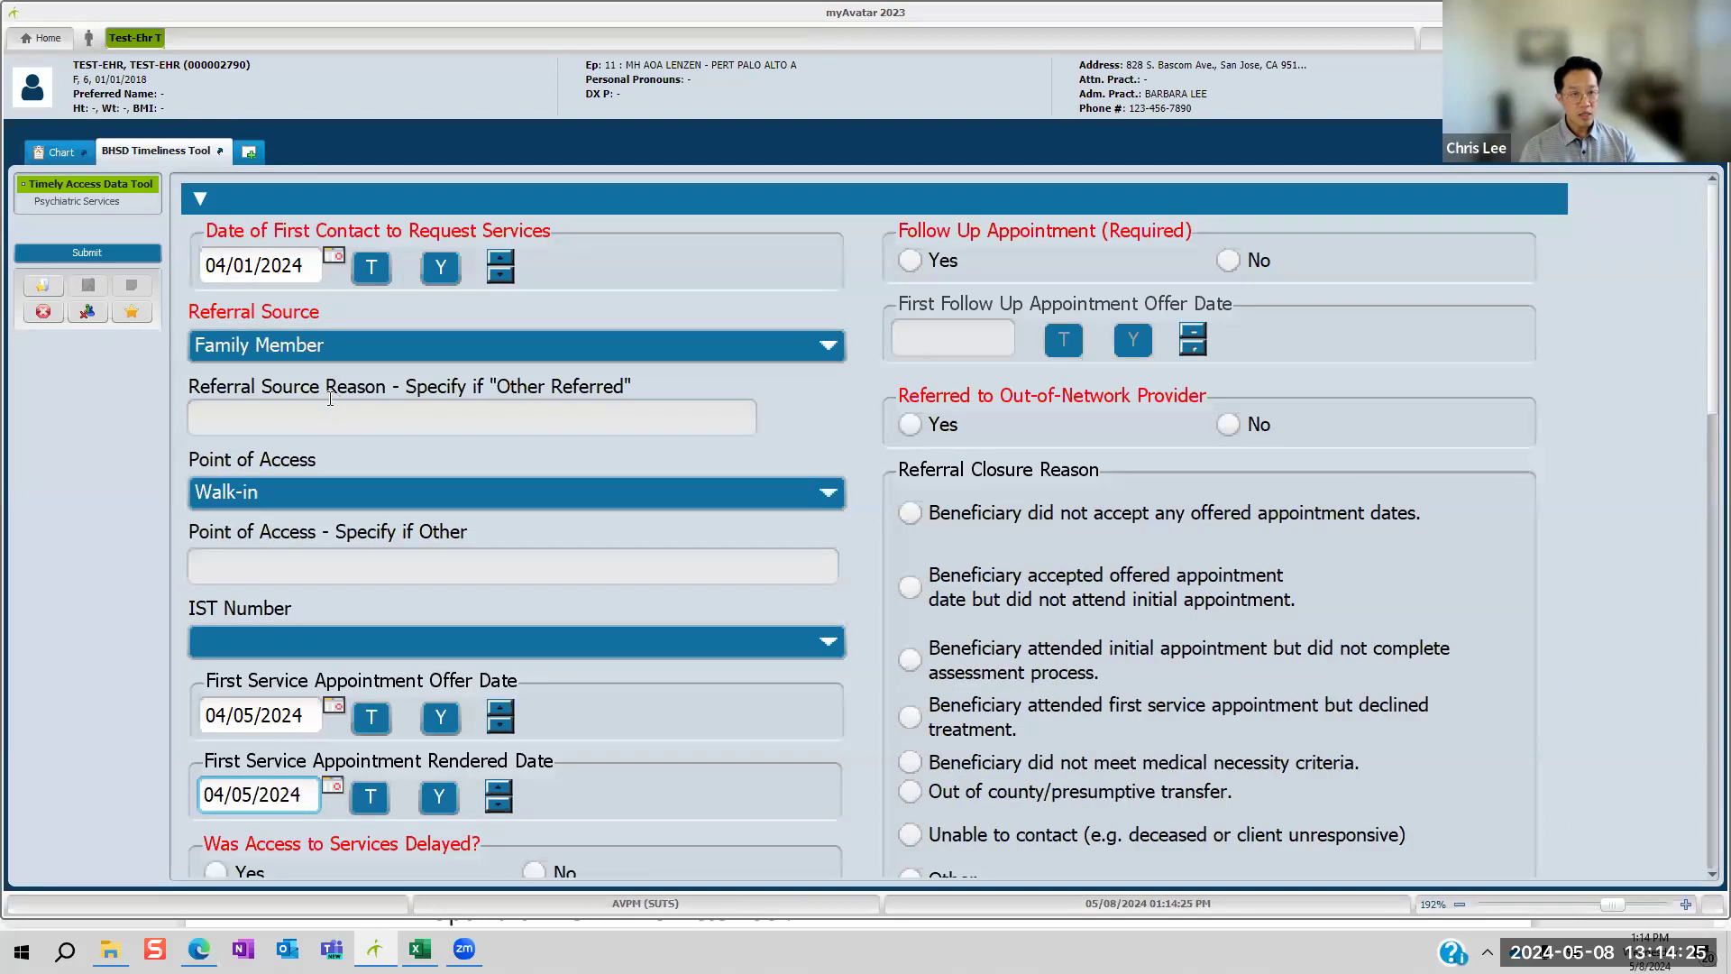
scroll(328, 398, down, 2)
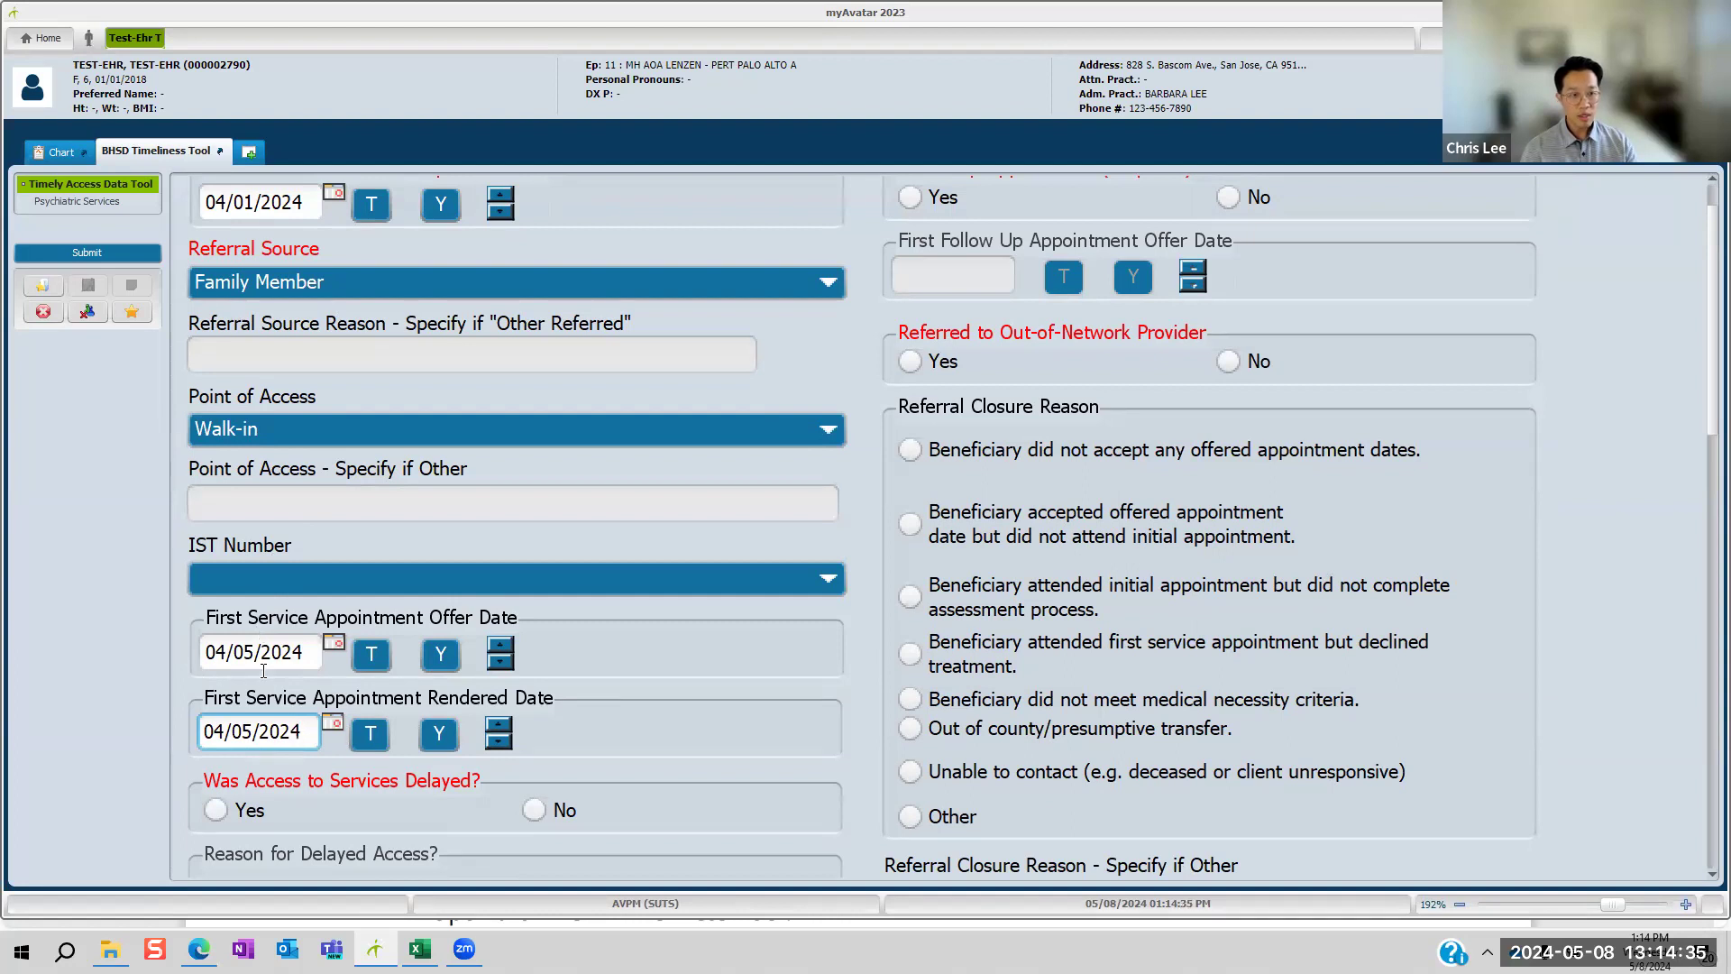
scroll(272, 653, up, 1)
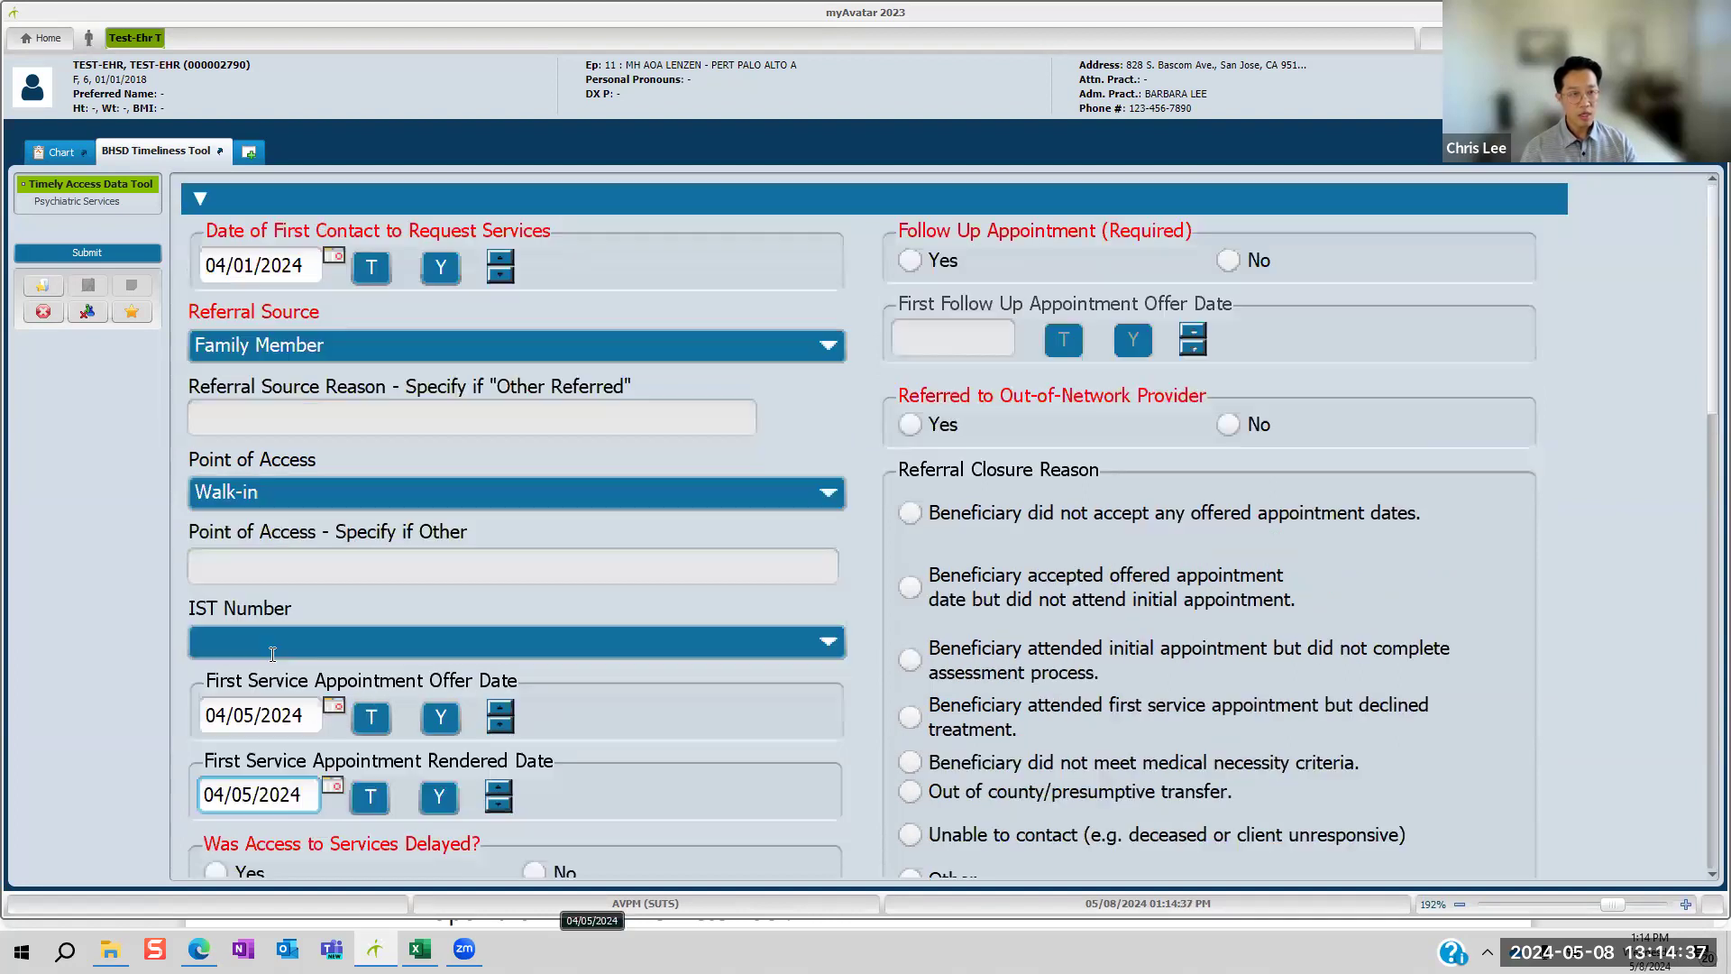
scroll(350, 609, down, 1)
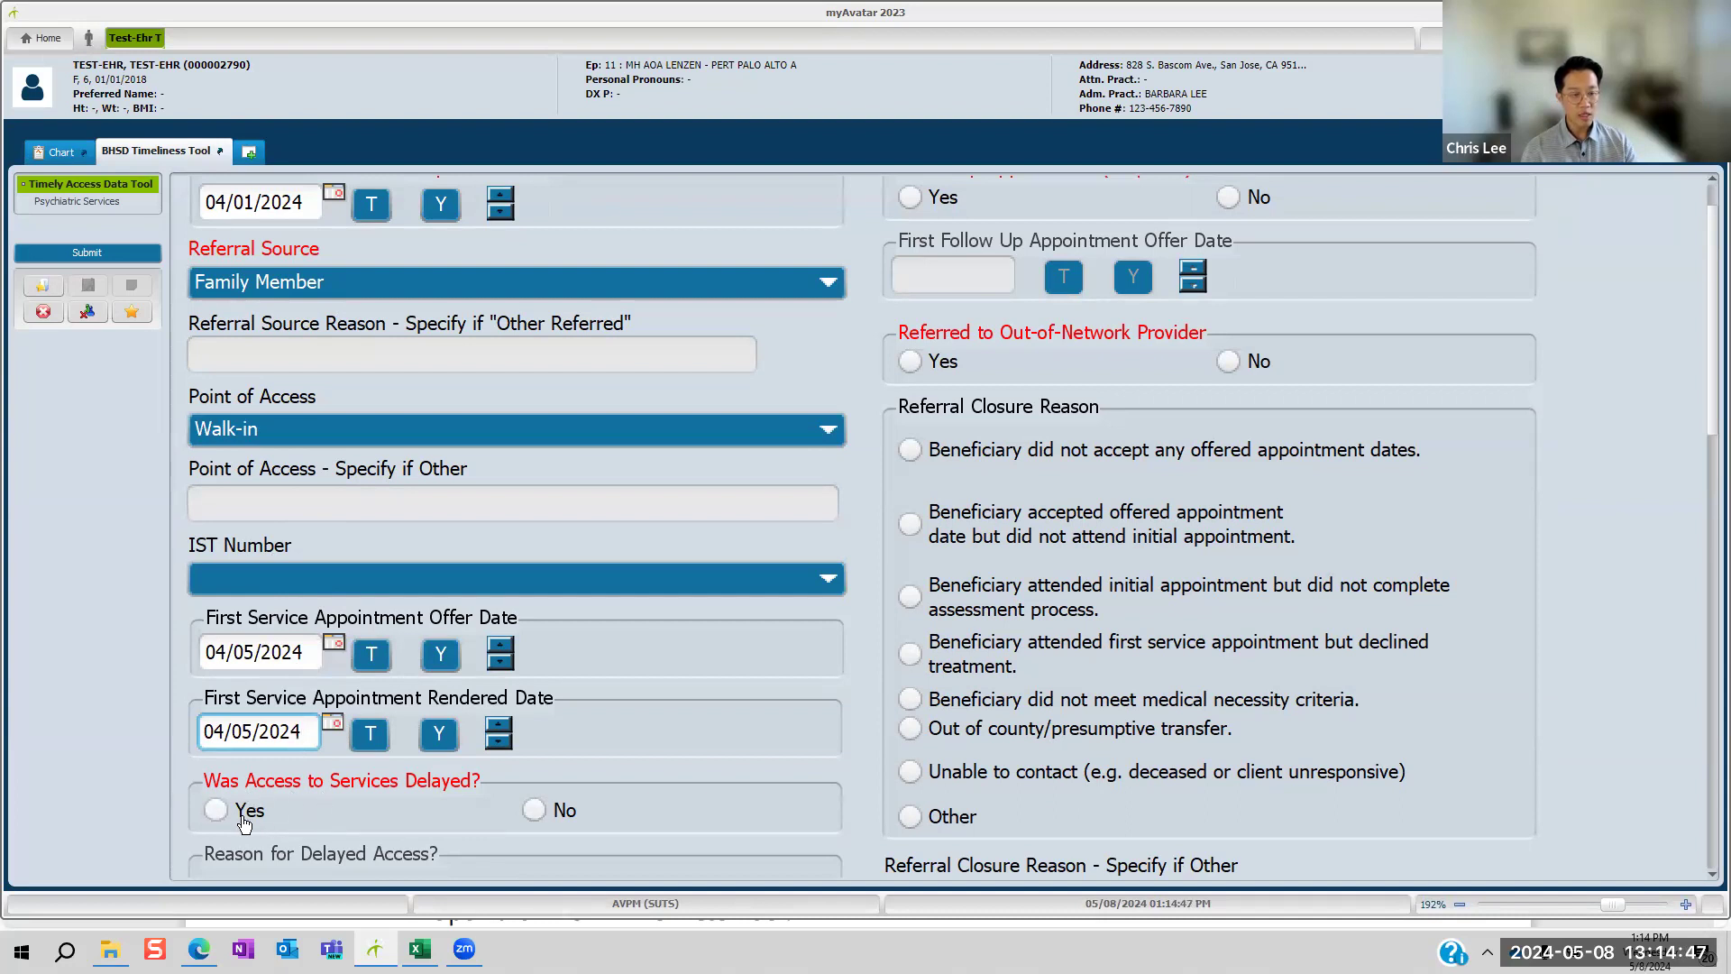
scroll(325, 403, up, 2)
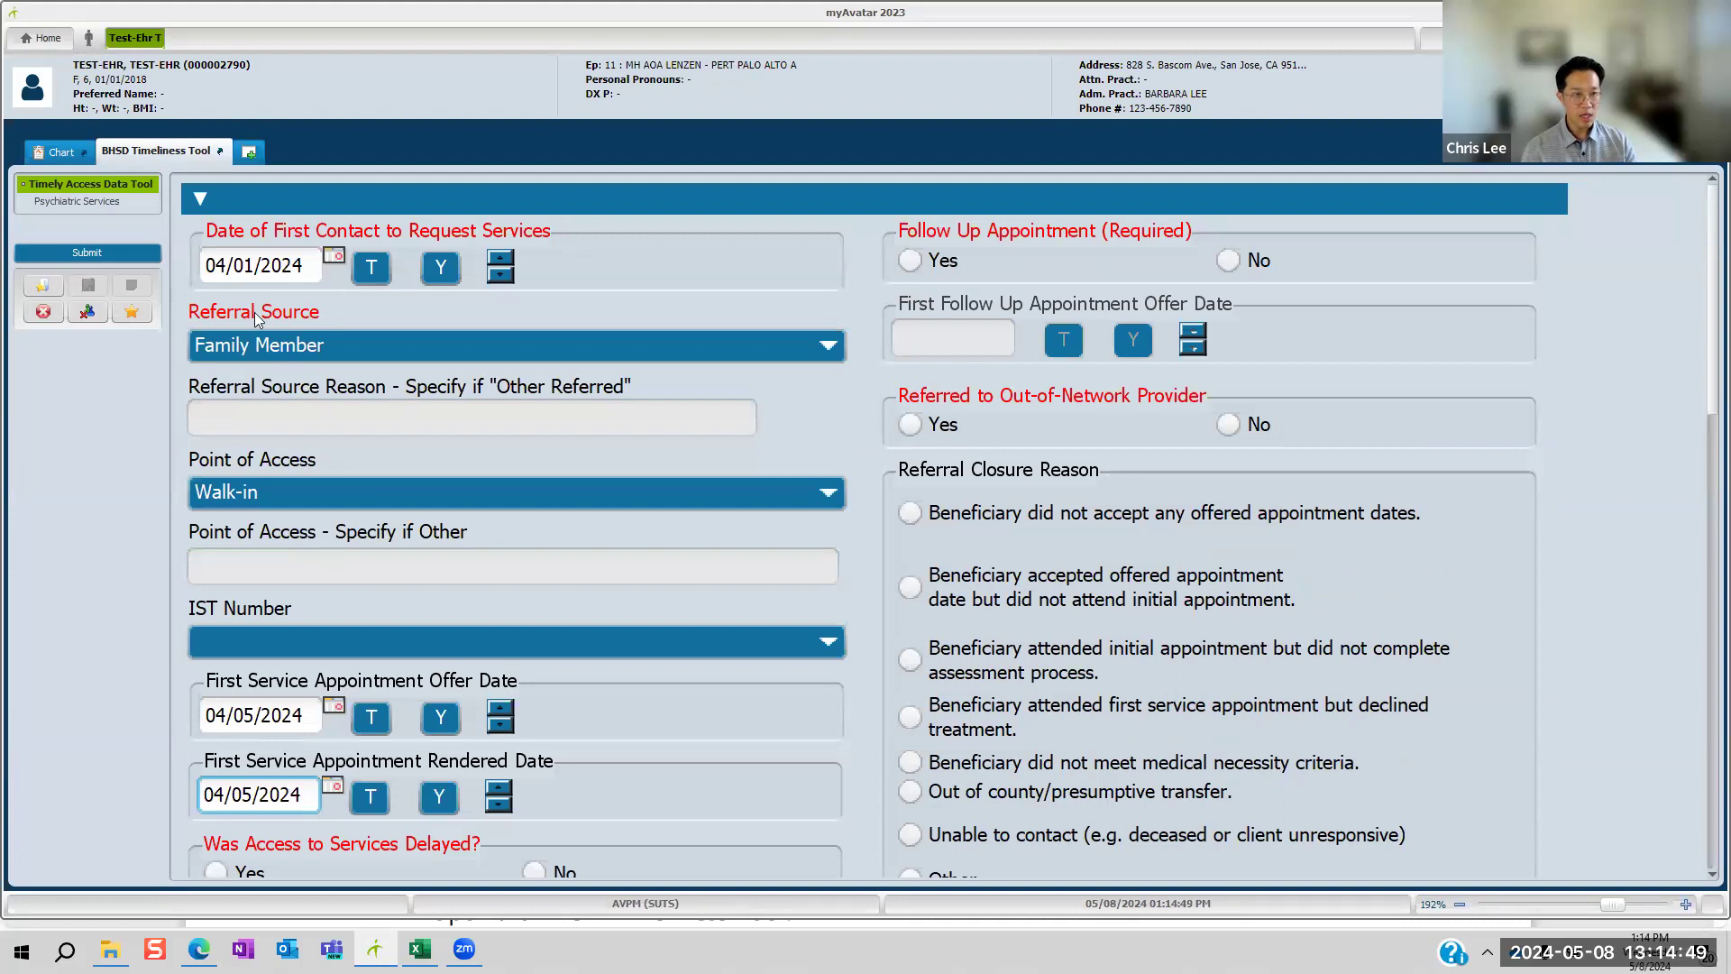
scroll(444, 810, down, 2)
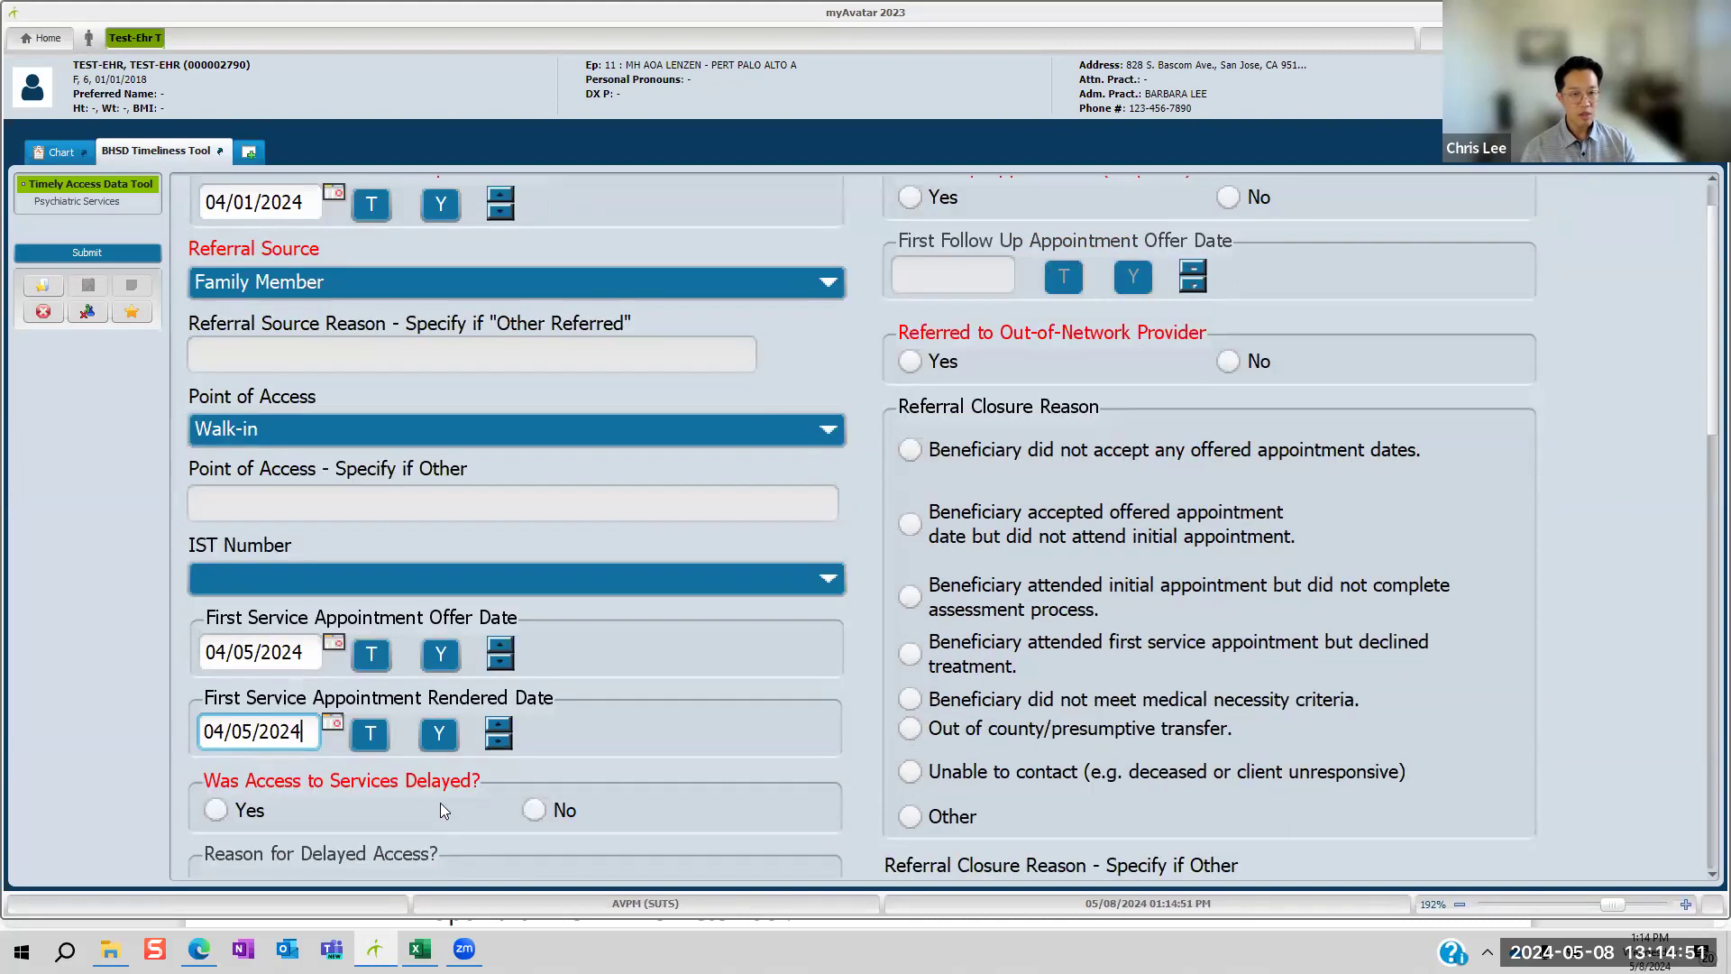
click(536, 813)
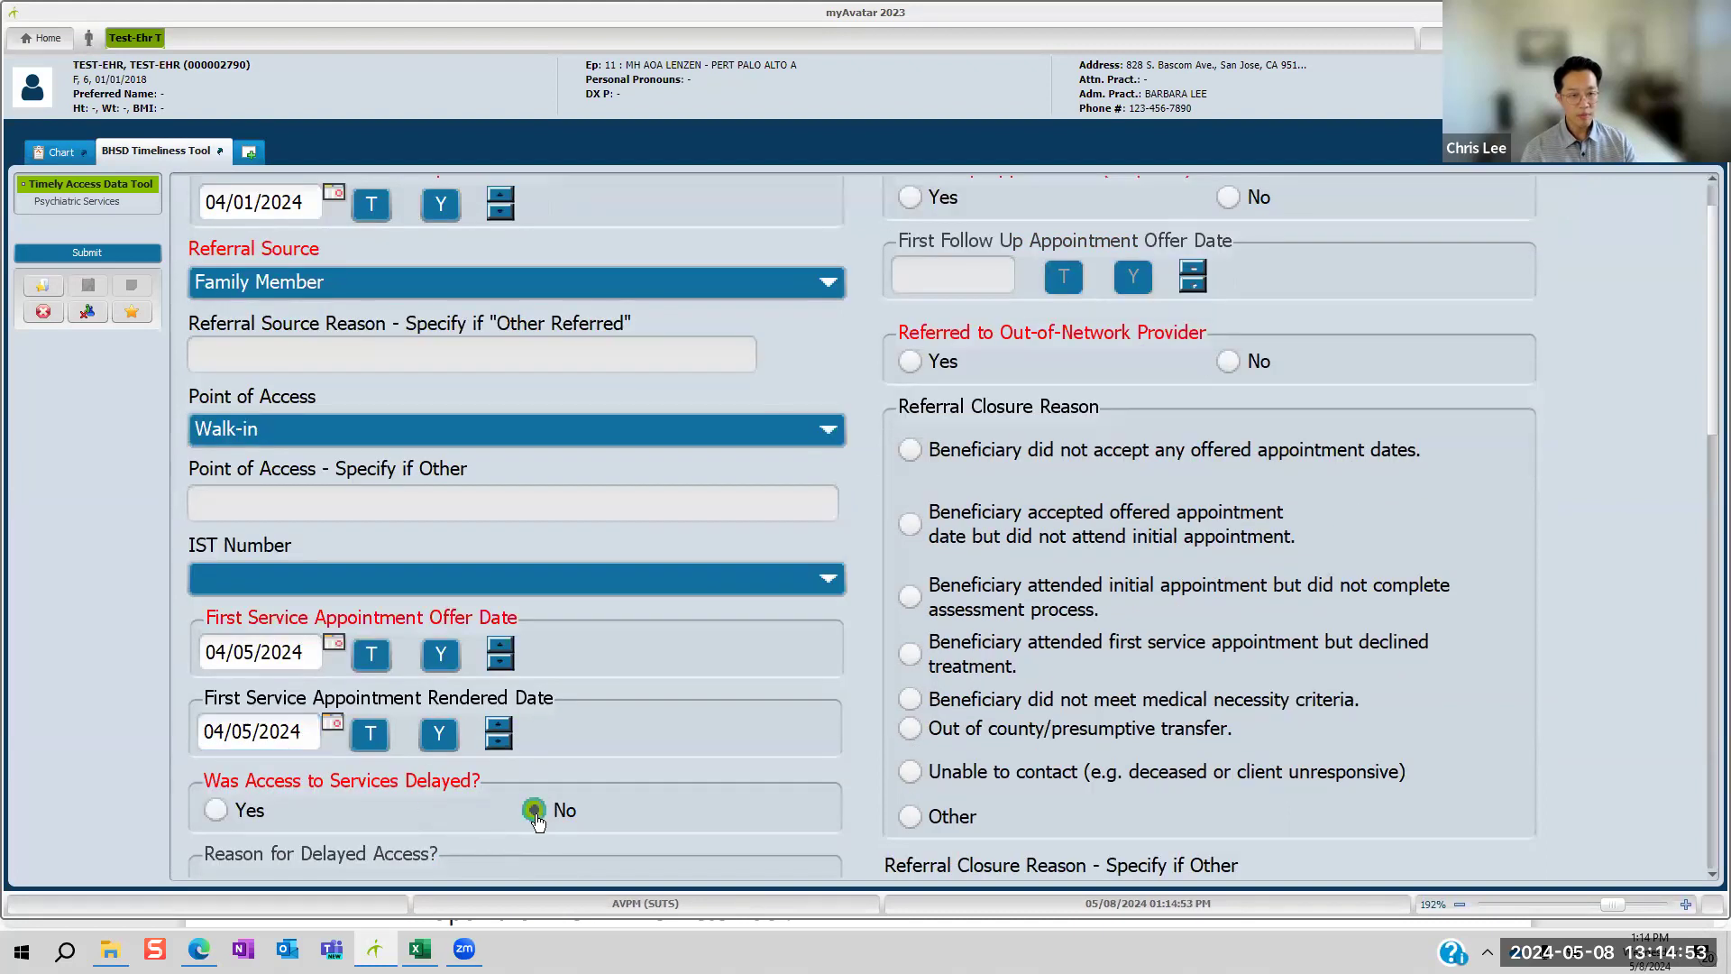
scroll(548, 768, down, 4)
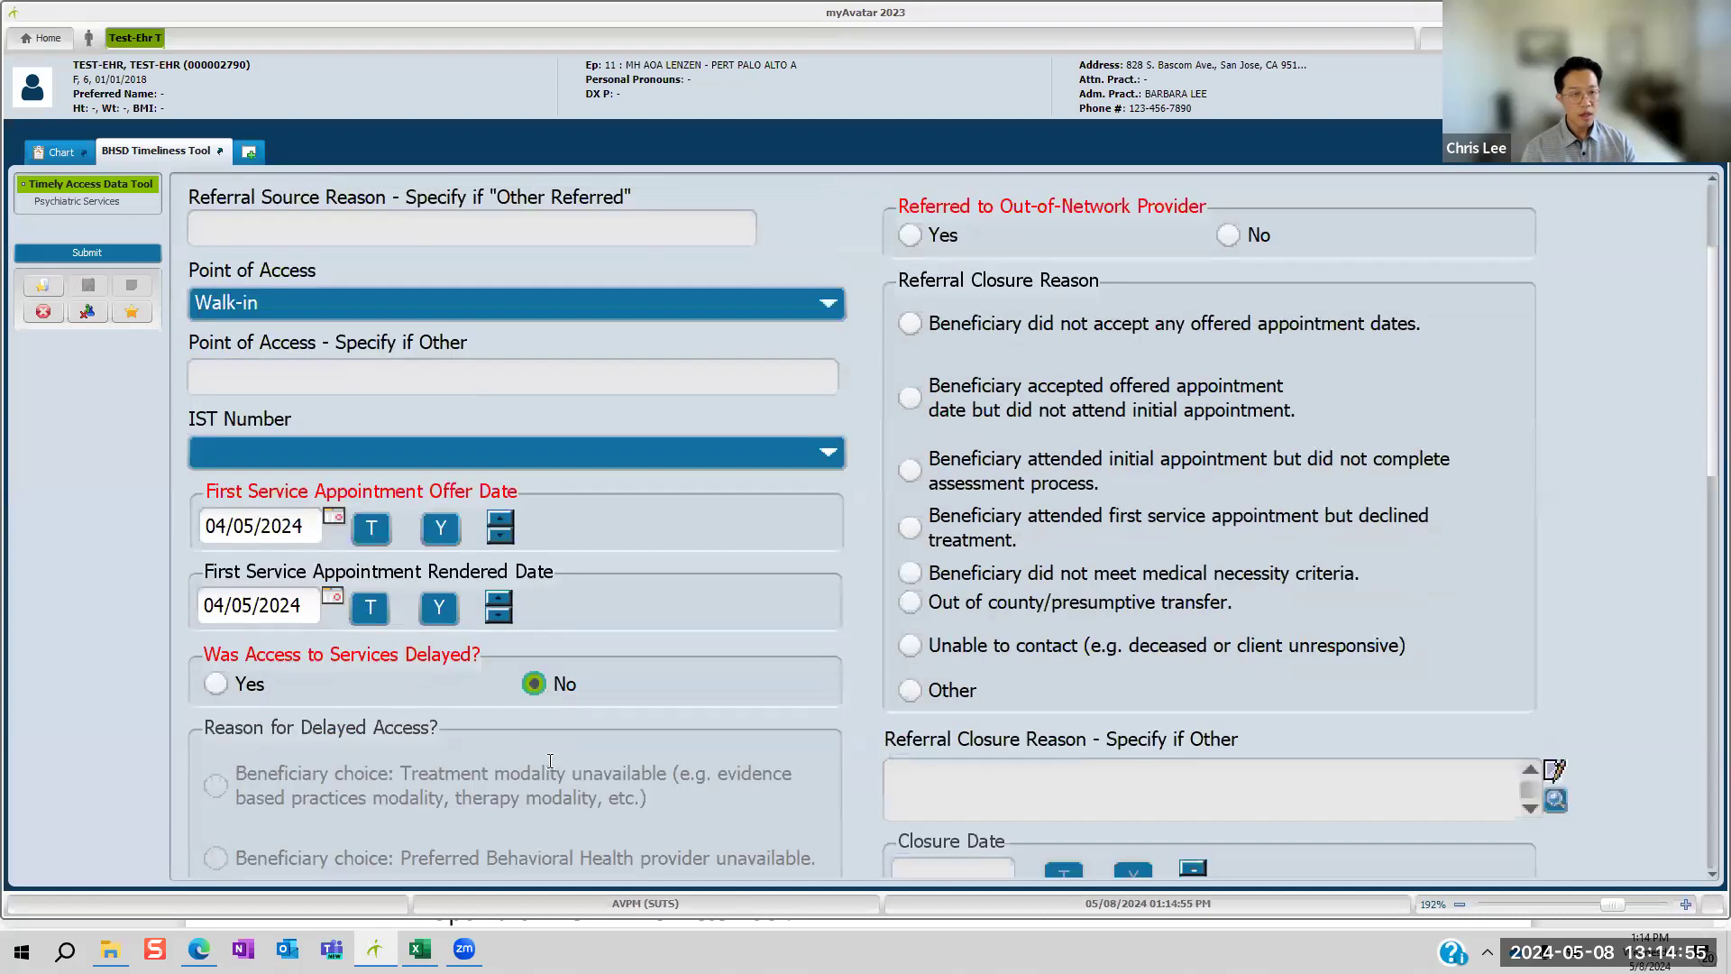
Step: Compare the First Service Appointment Offer Date with the Date of First Contact to Request Services
click(247, 527)
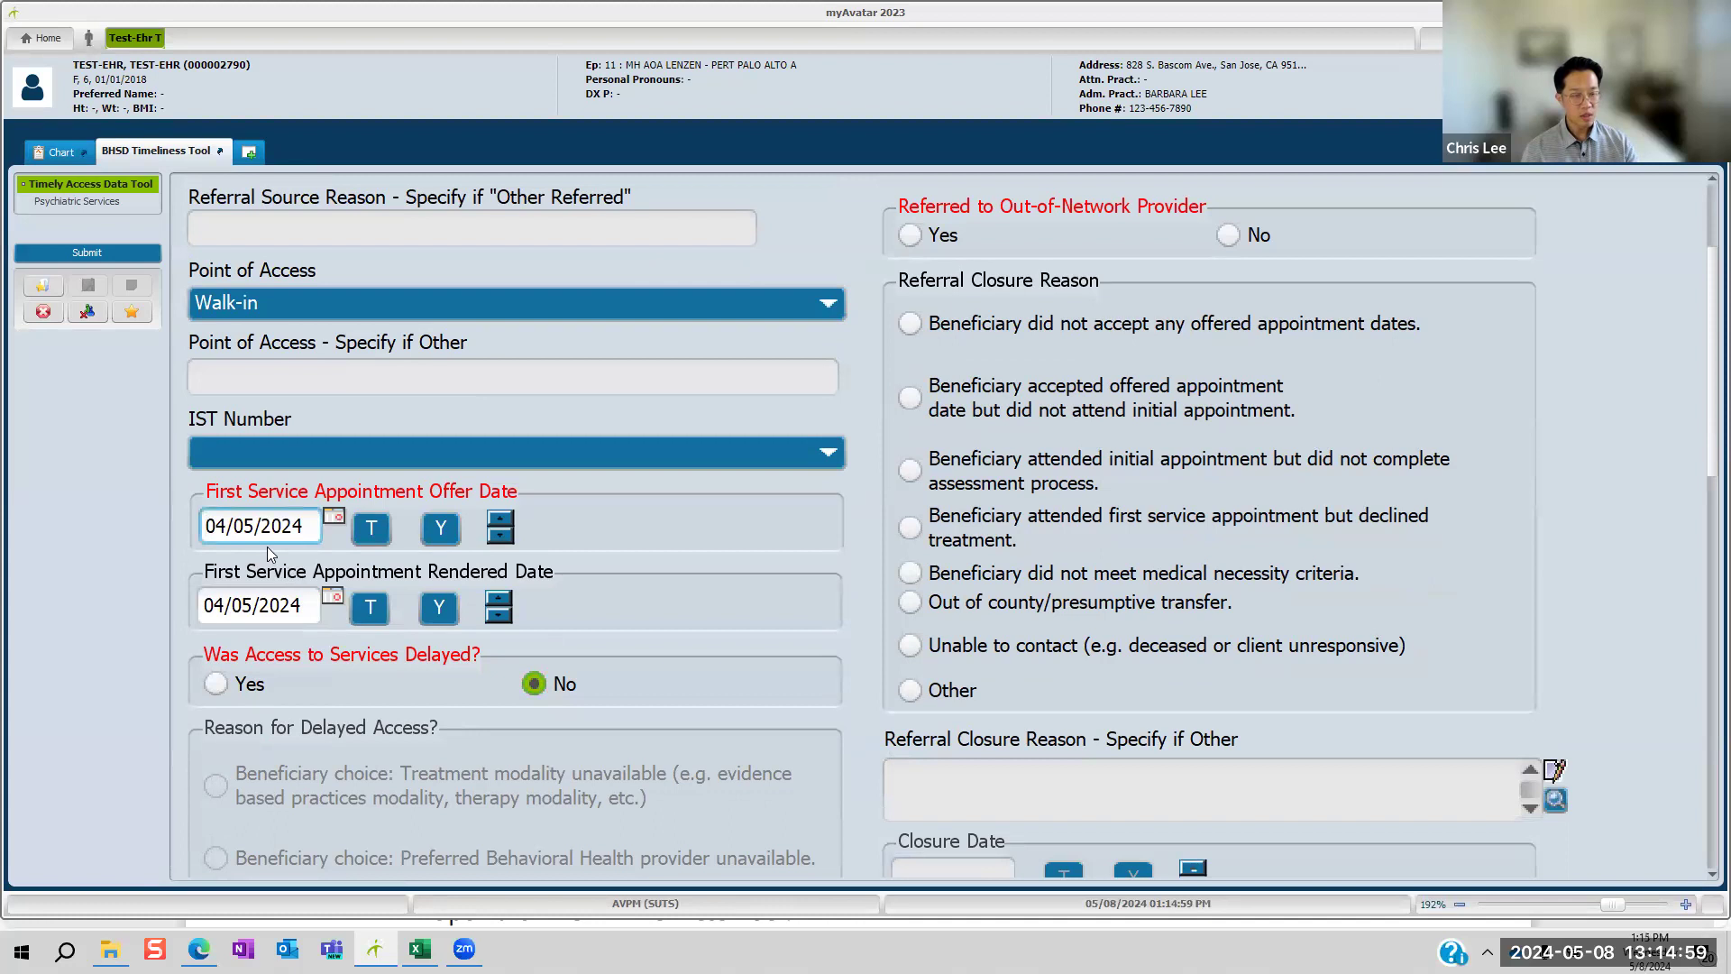
scroll(267, 547, up, 3)
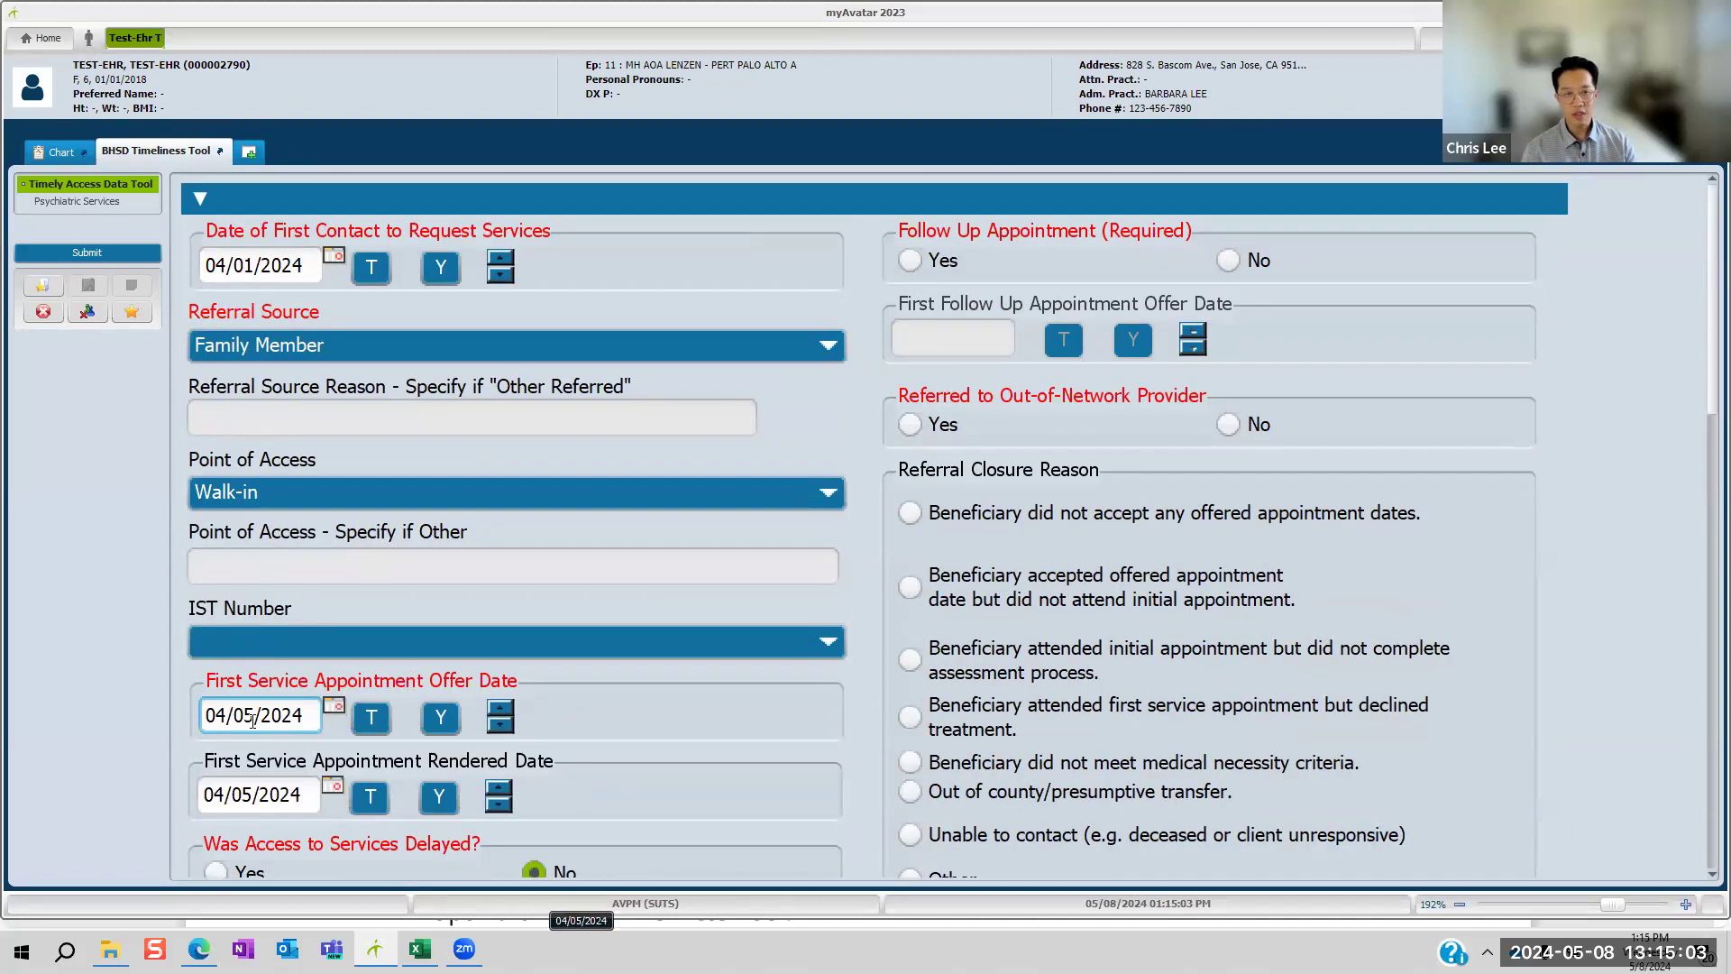
scroll(243, 685, down, 1)
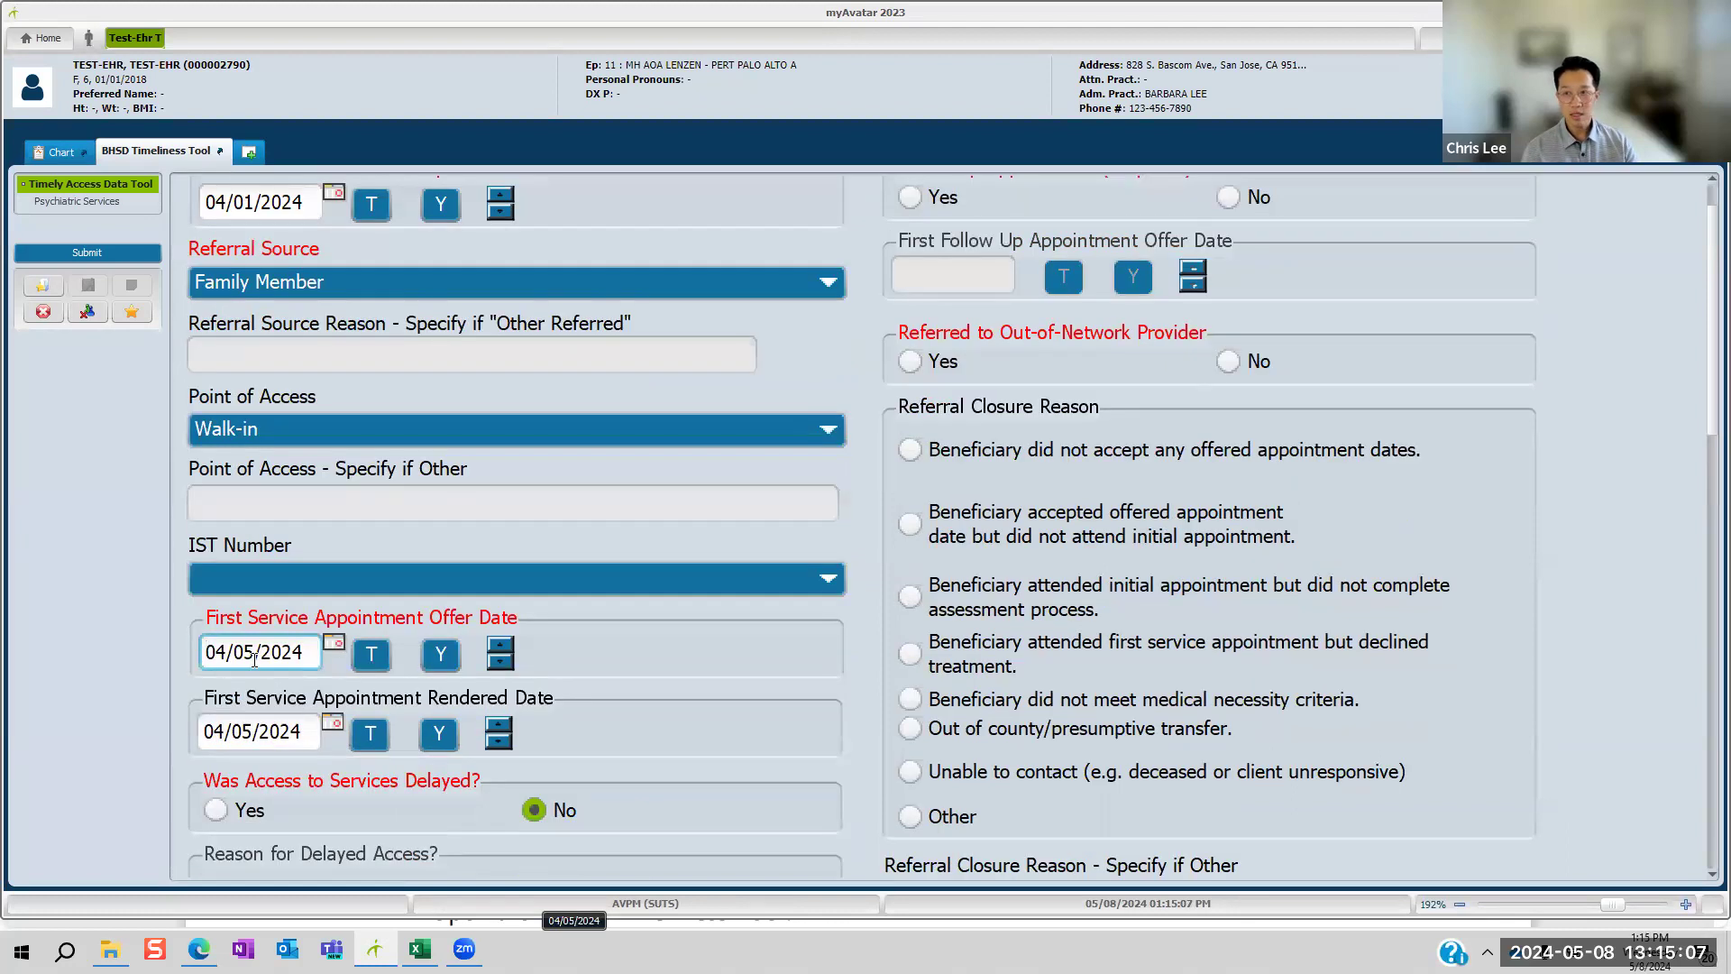
scroll(298, 739, down, 1)
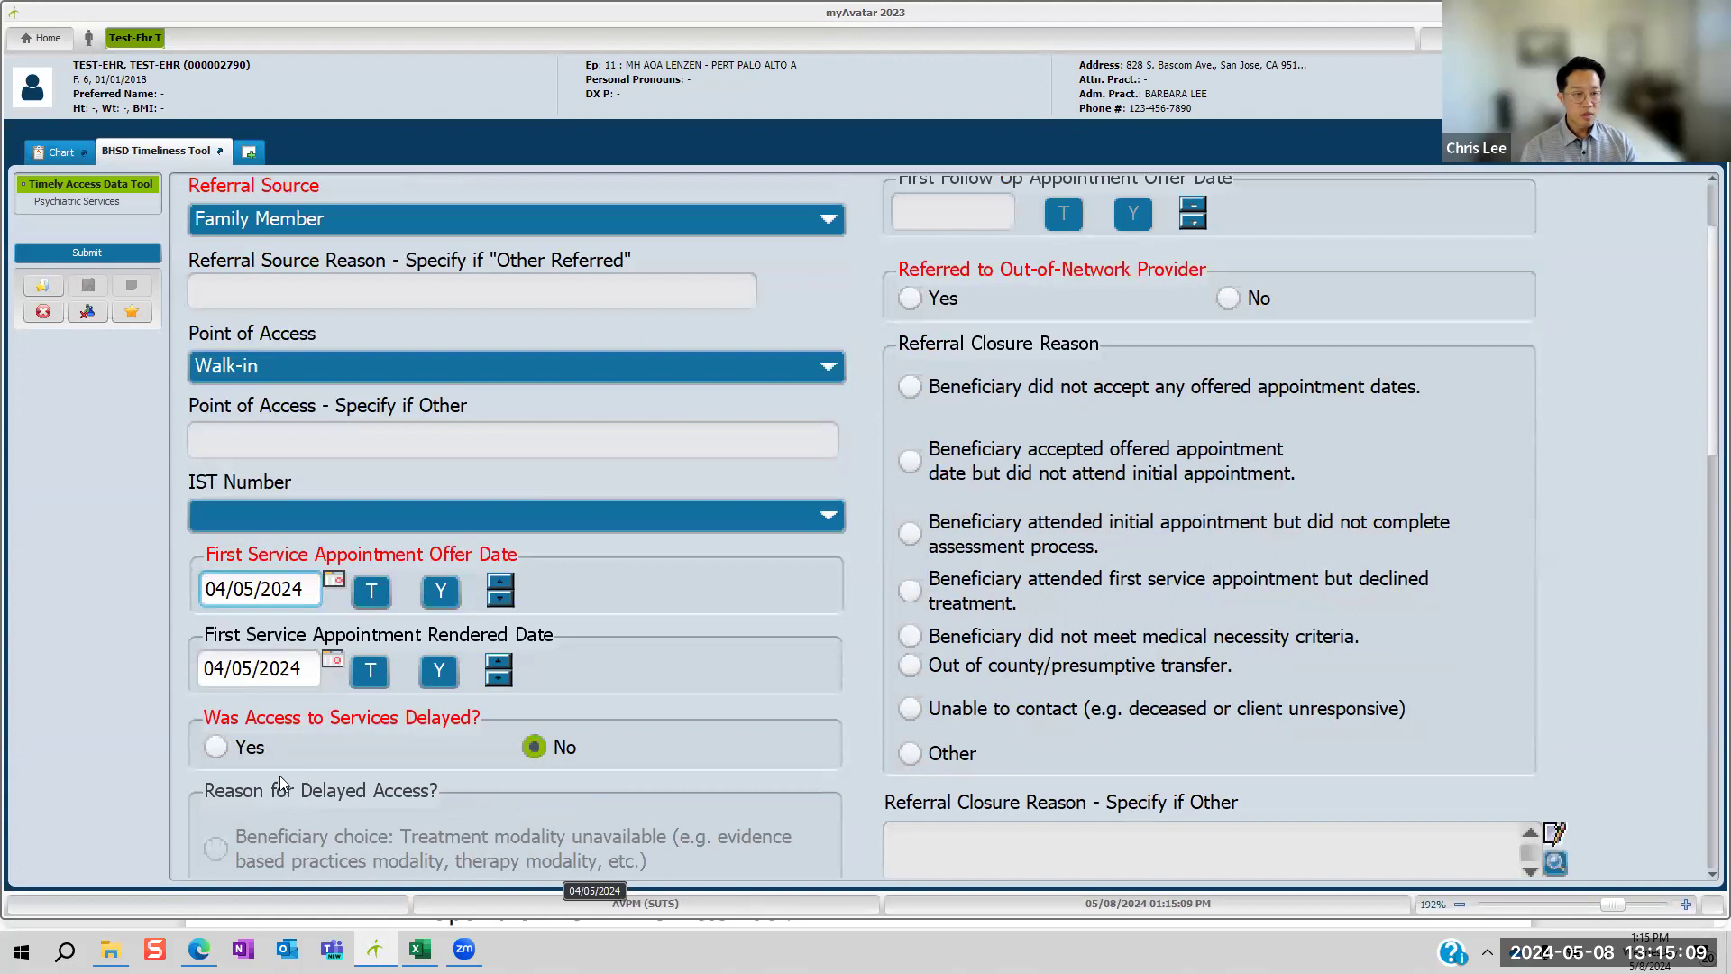
Step: Mark access to services as delayed with Other as the reason, and activate the Delayed Access Reason specify field
click(219, 750)
scroll(305, 761, down, 3)
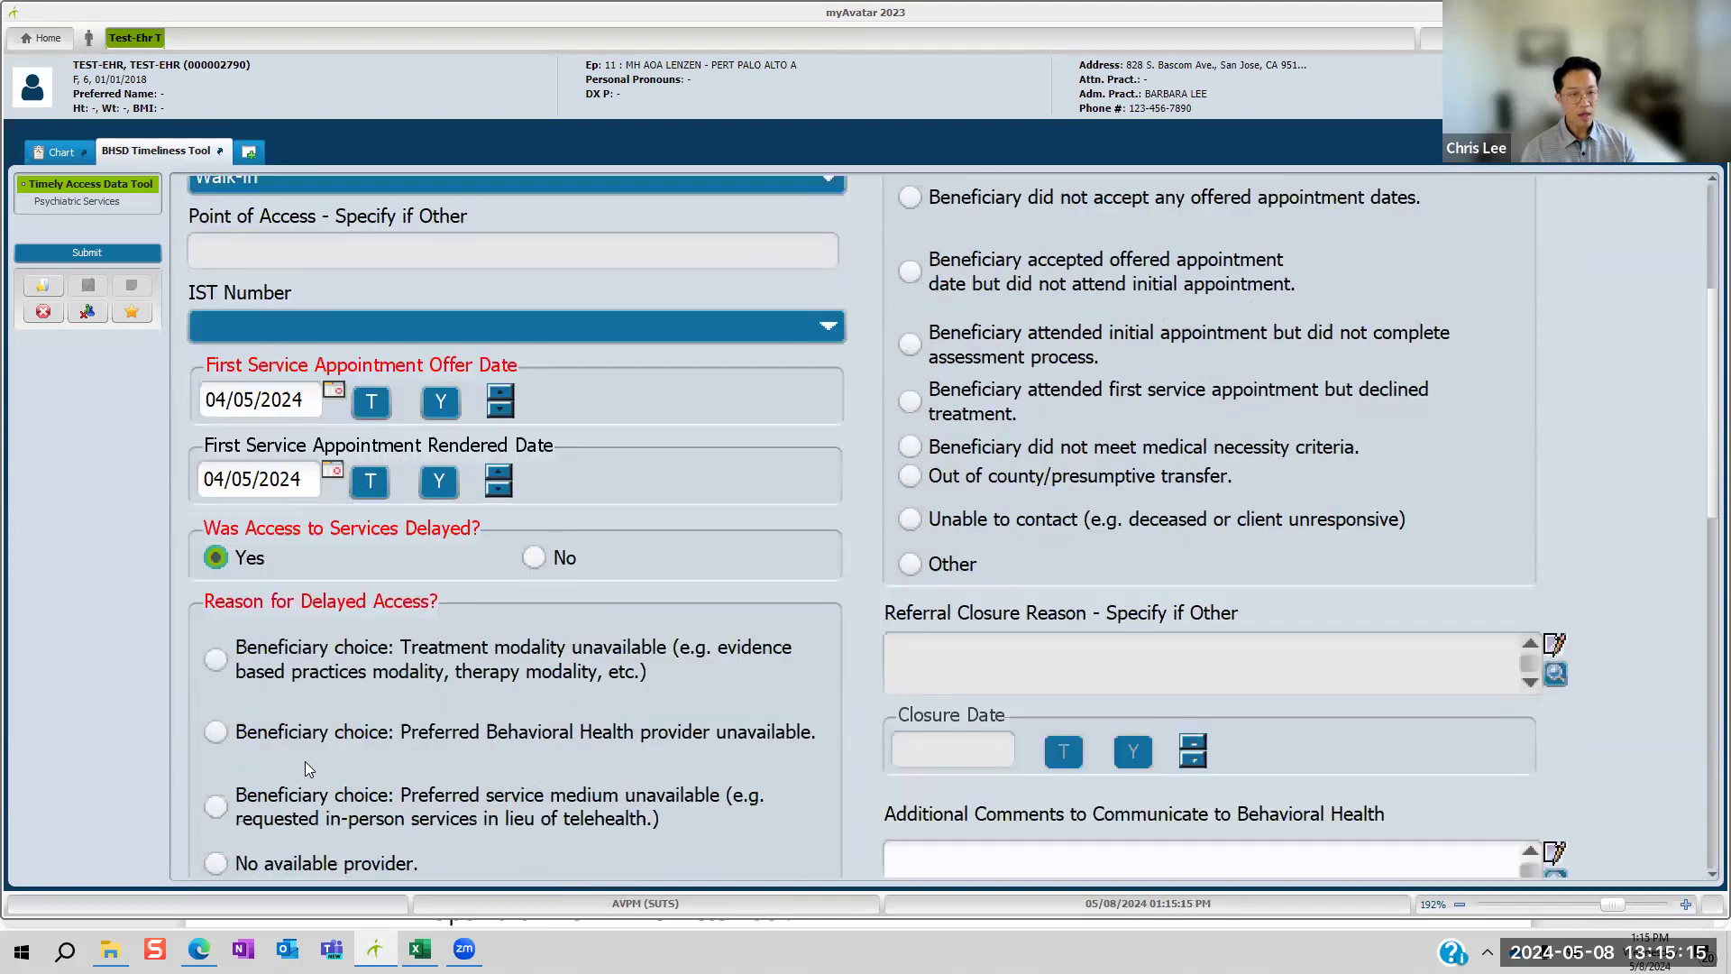
scroll(305, 767, down, 2)
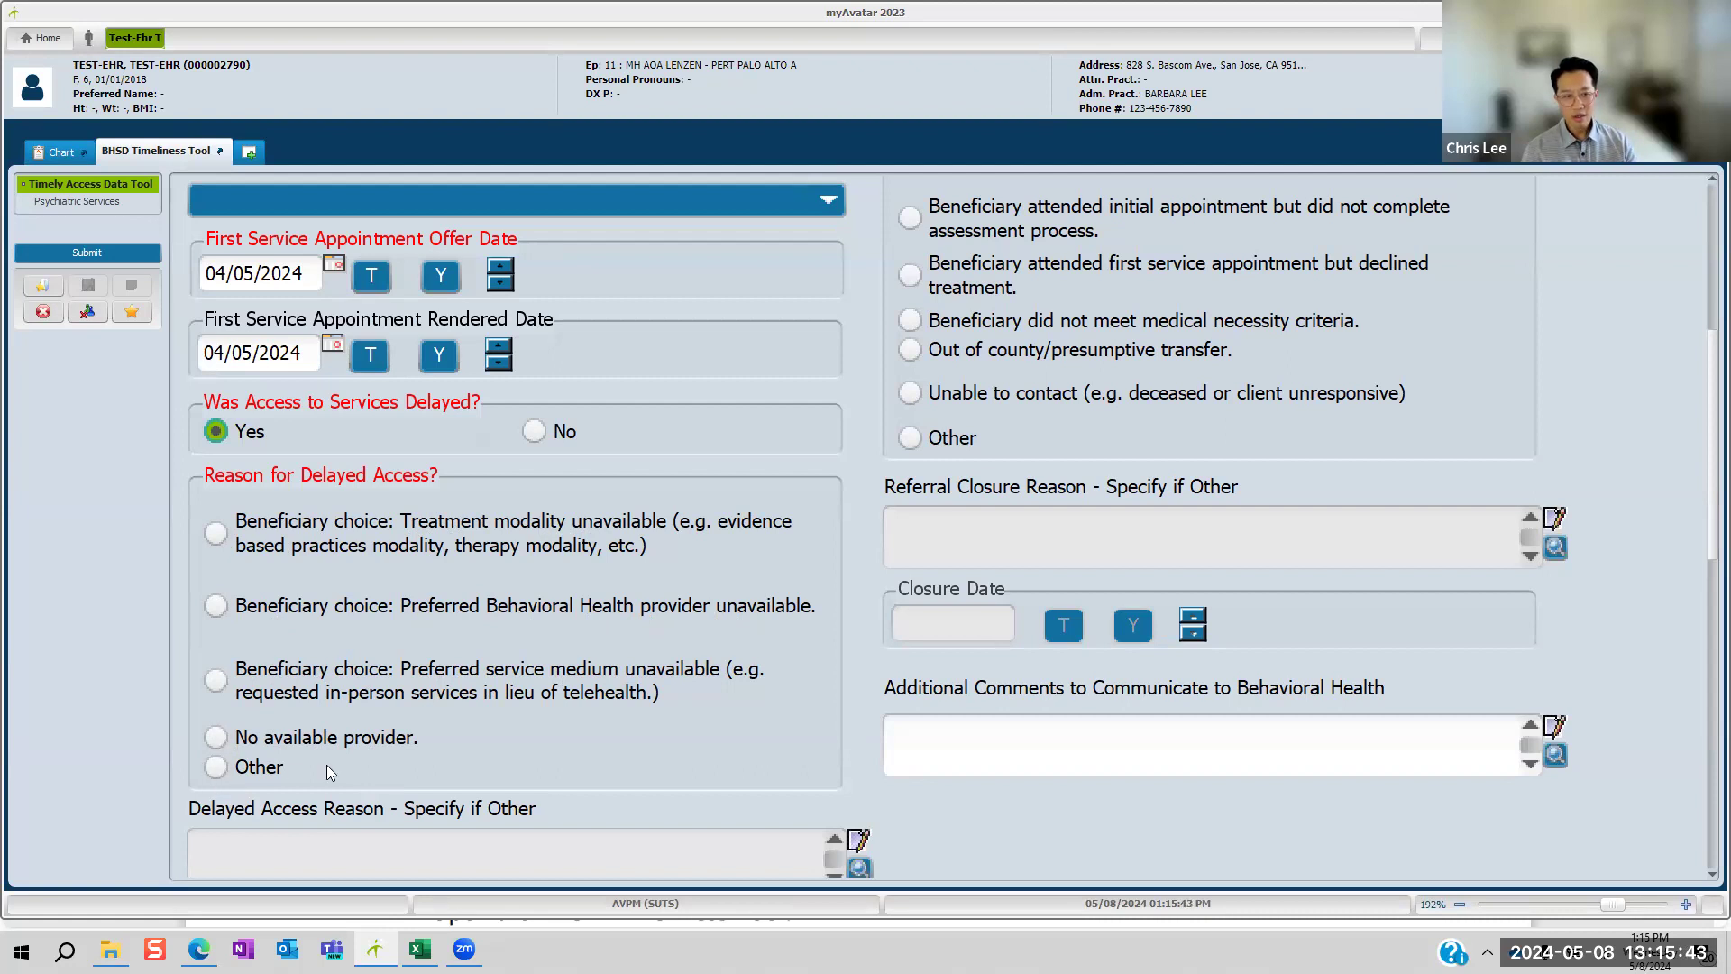
click(215, 766)
scroll(424, 735, down, 1)
click(404, 791)
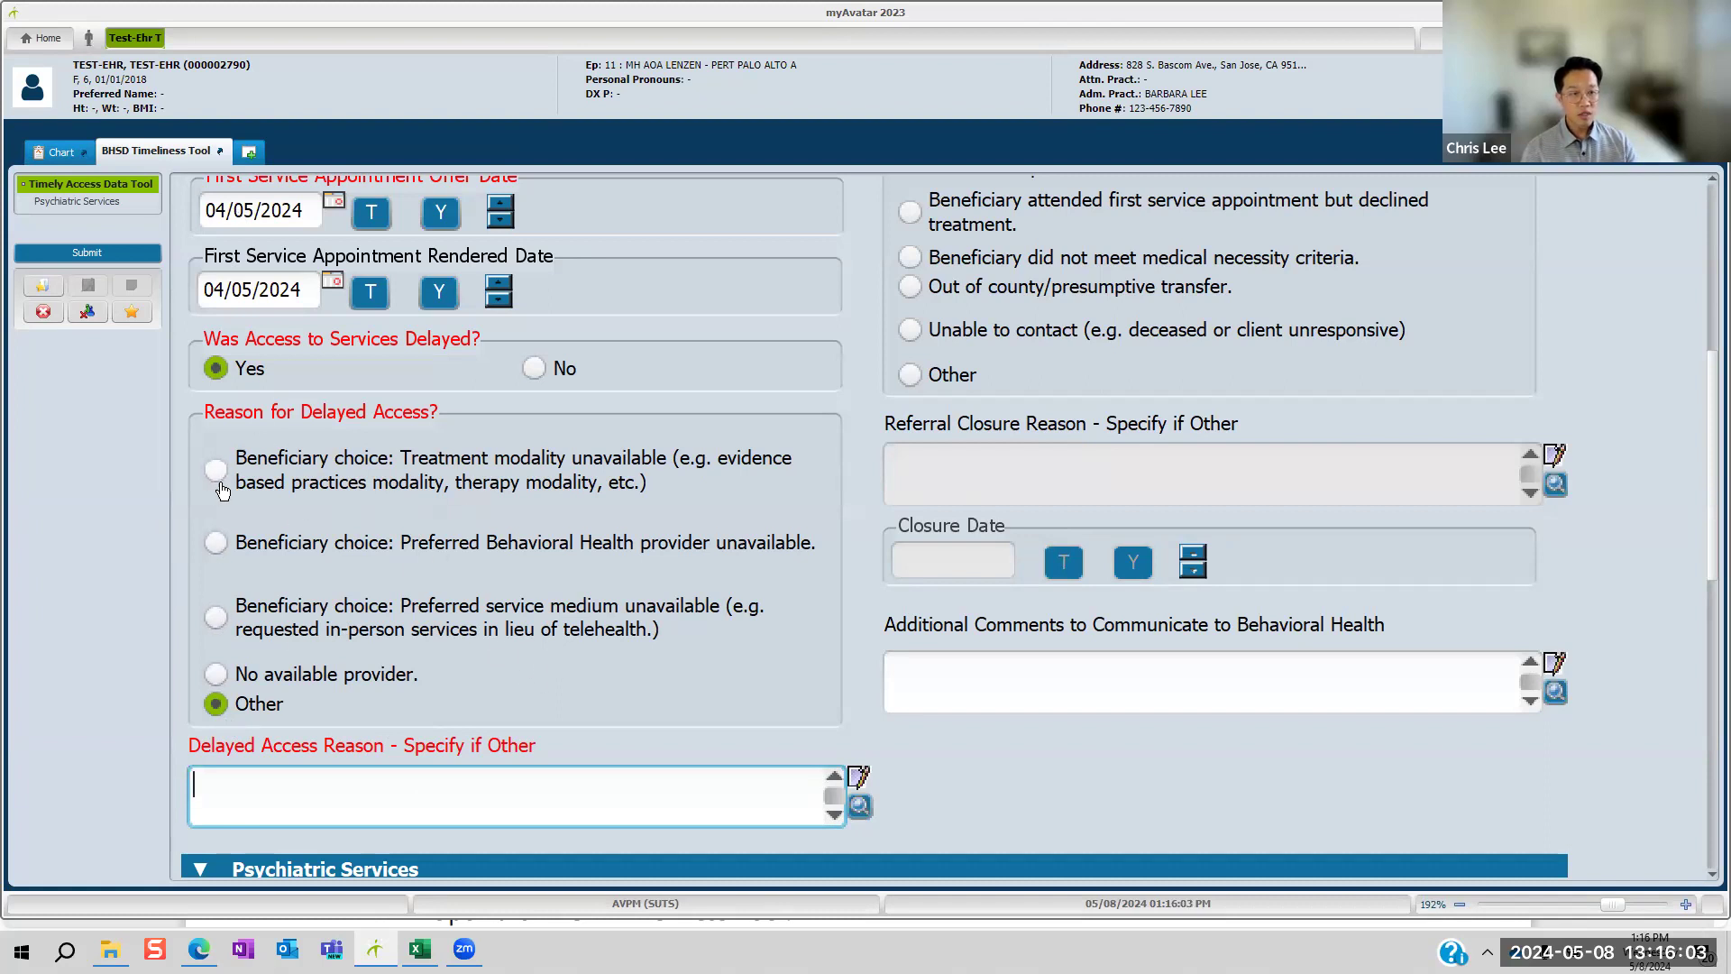
Step: Try the preferred provider, preferred service medium and No available provider delay reasons, then reselect Other and clear it
click(215, 542)
click(216, 617)
click(215, 673)
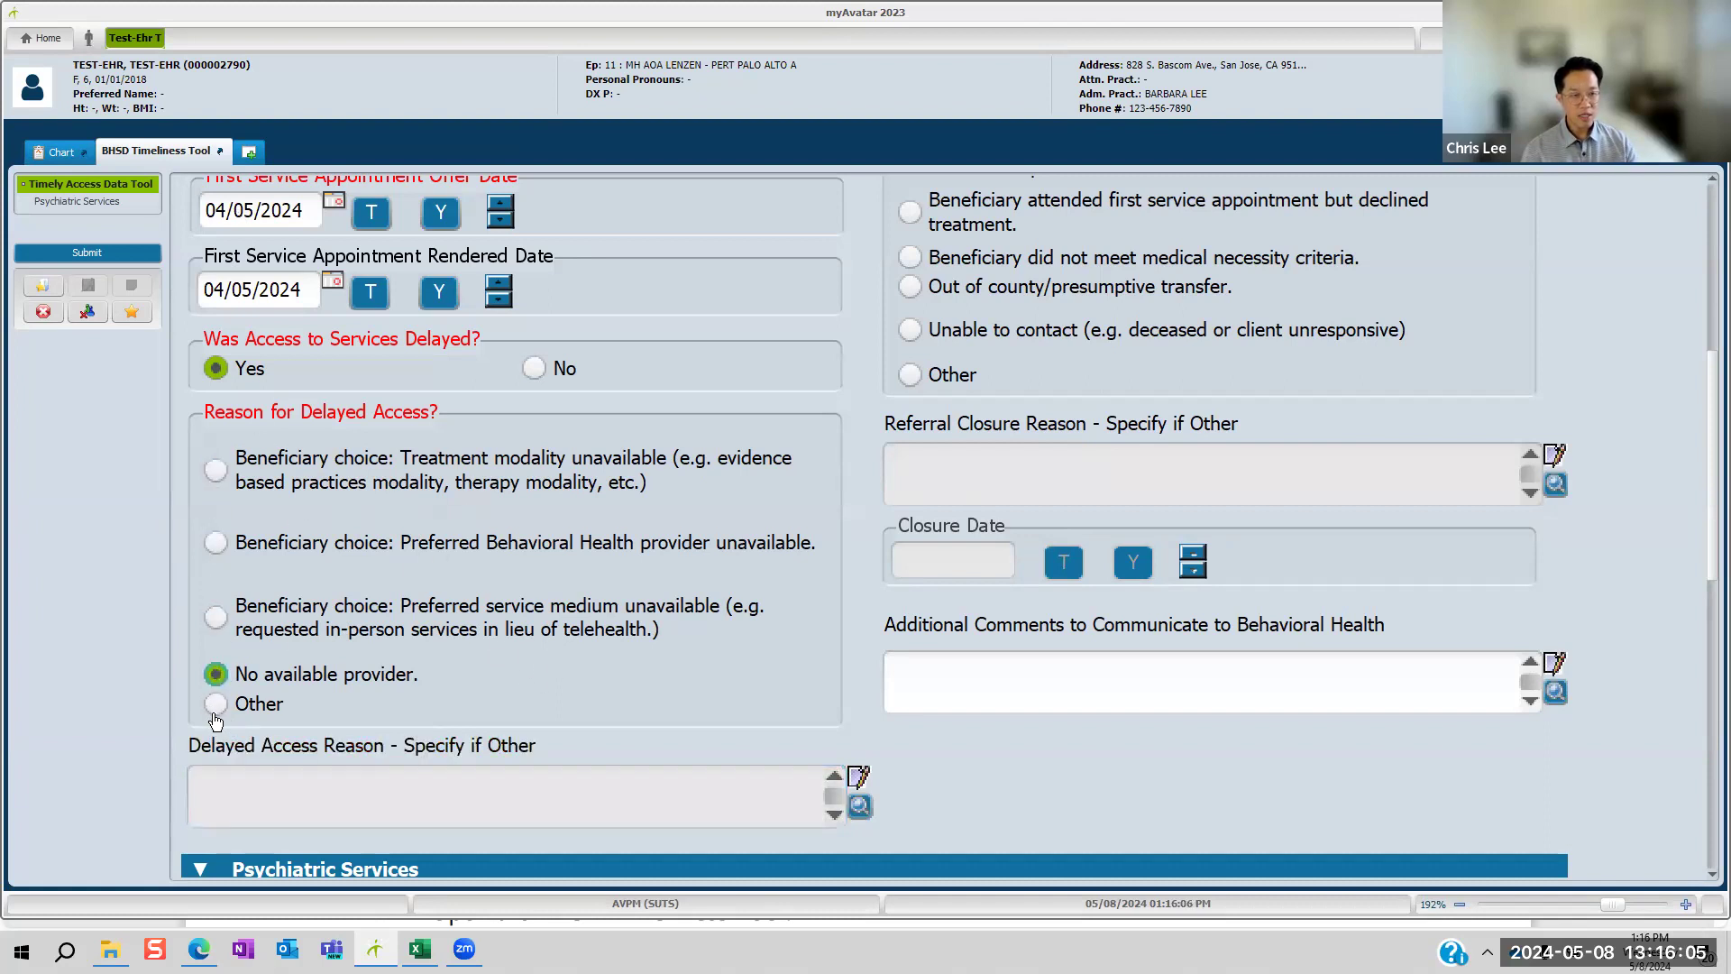
click(216, 705)
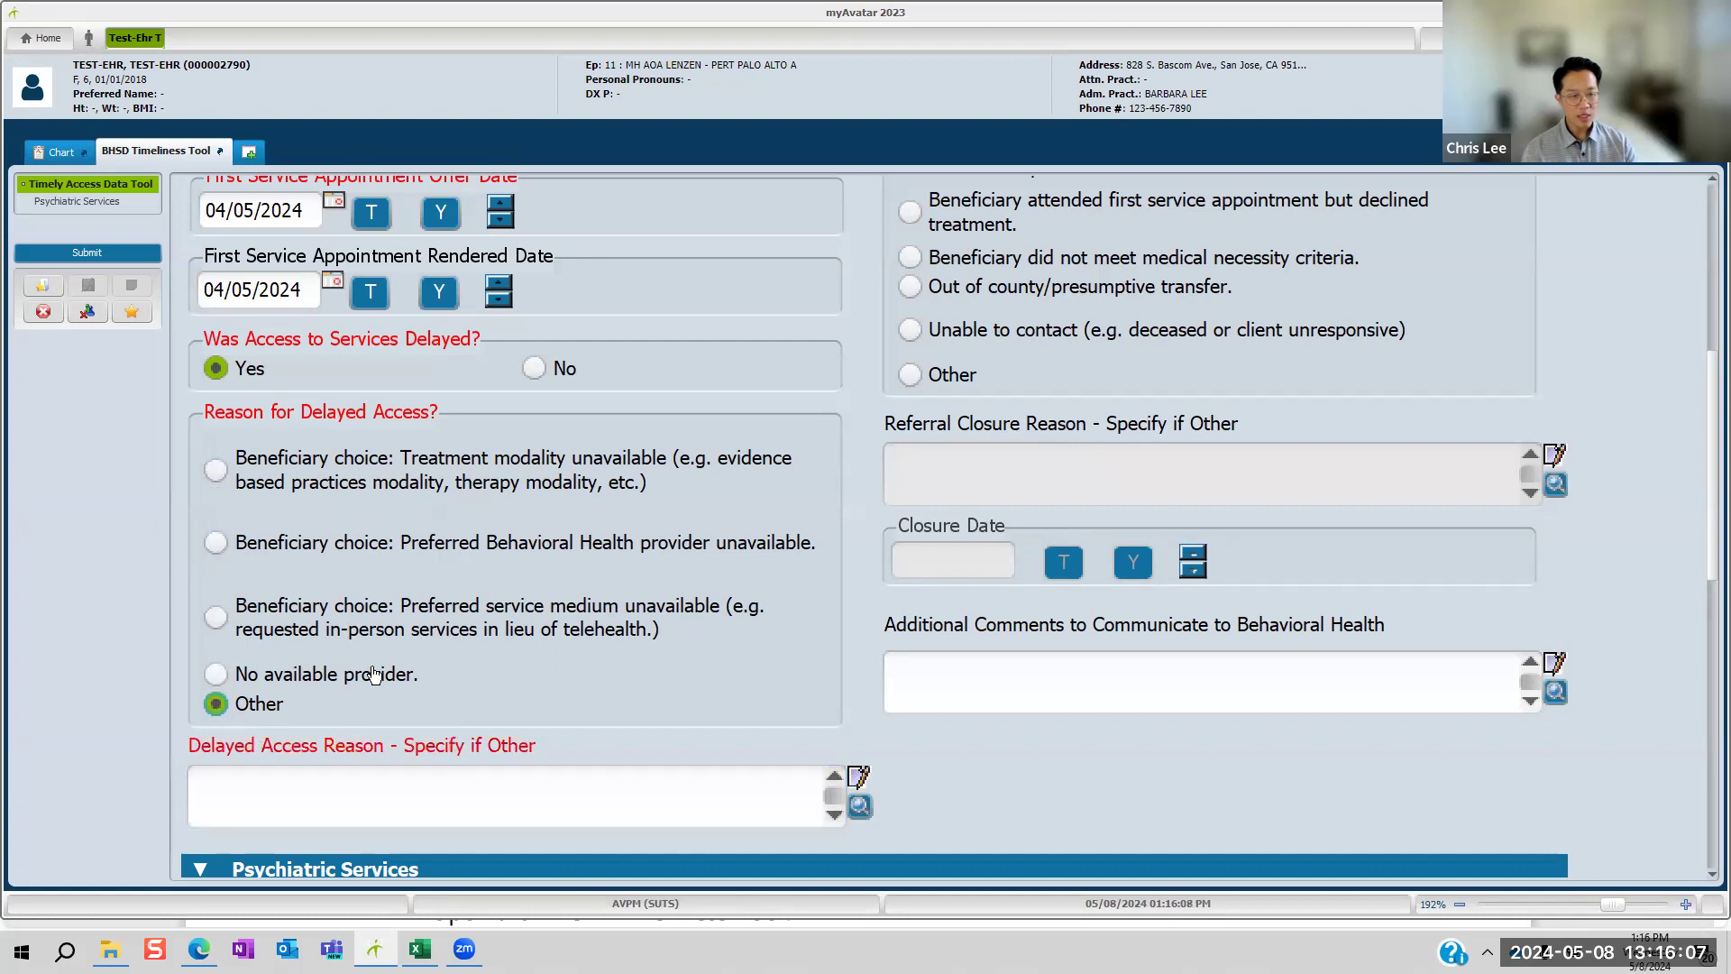
click(216, 705)
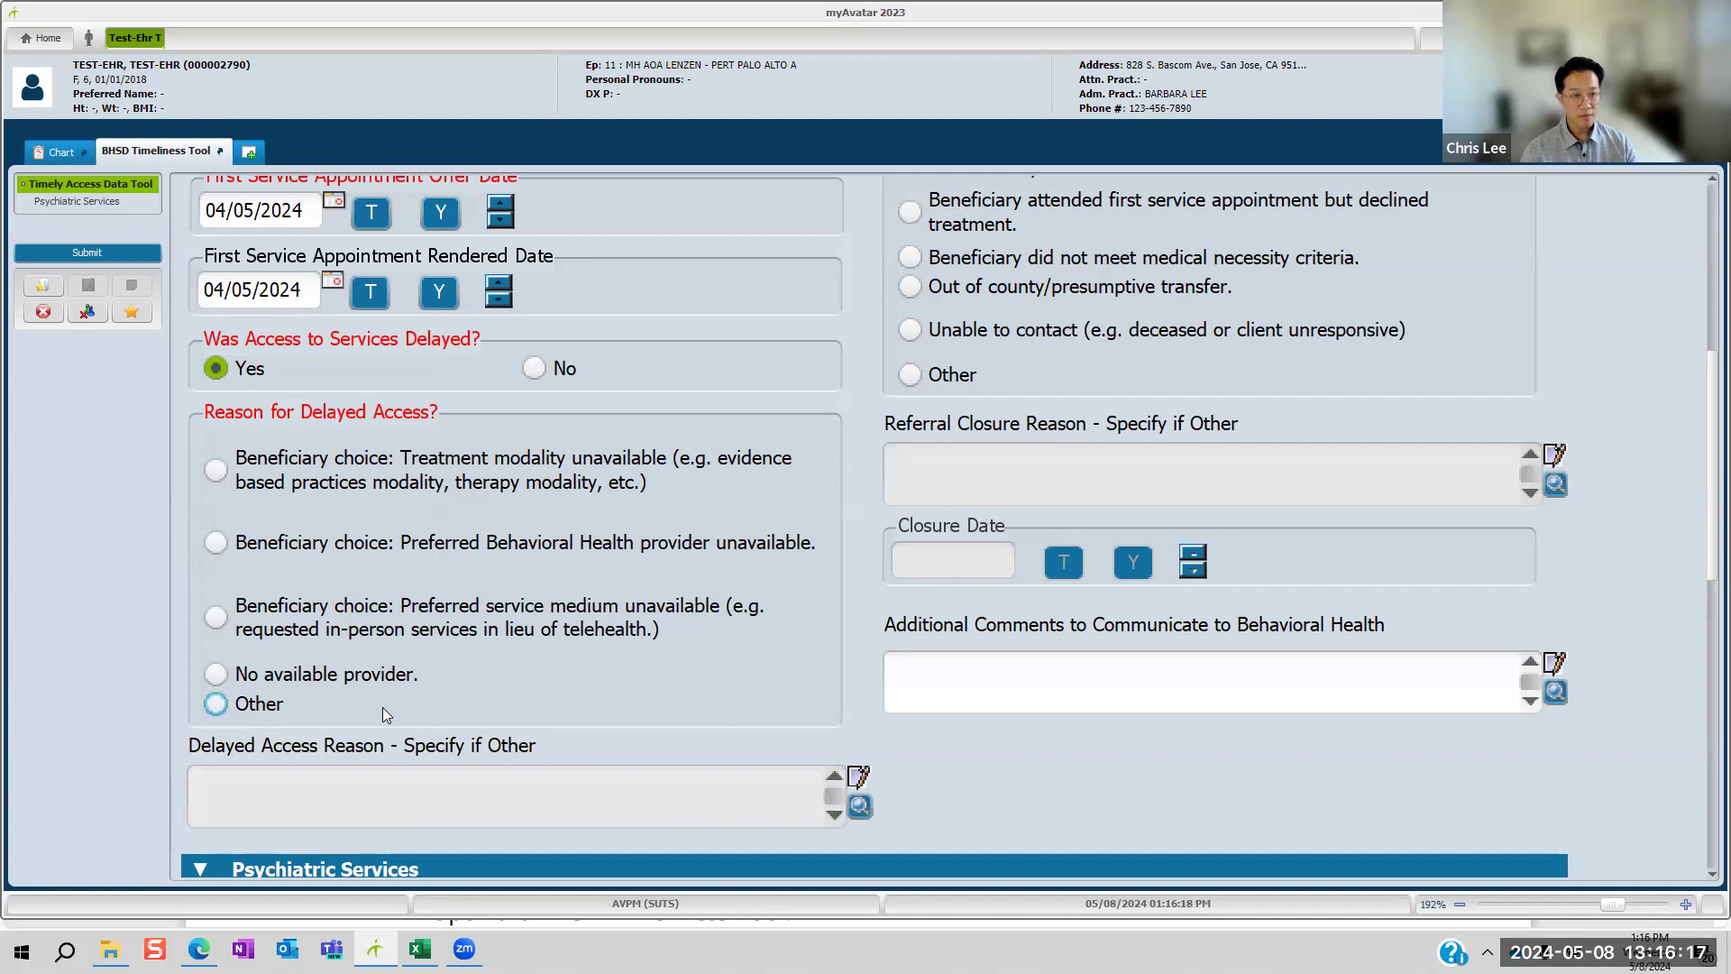
Step: Return the answer for whether access to services was delayed to No and look over the Reason for Delayed Access section
scroll(382, 707, up, 3)
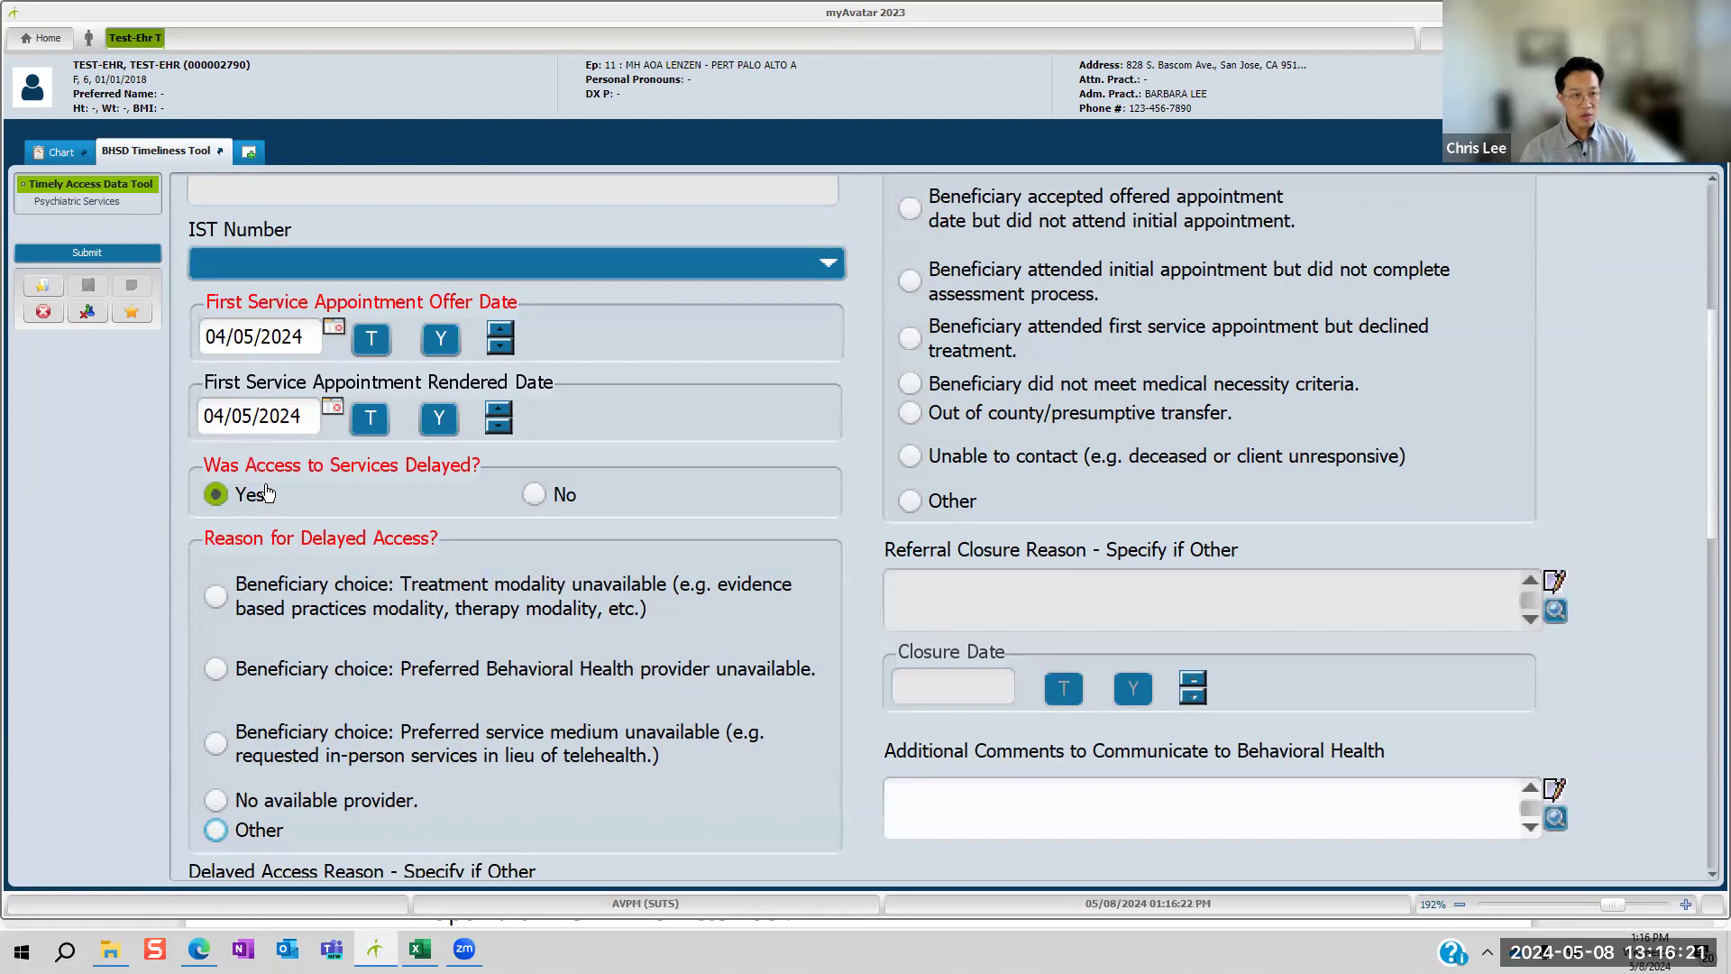
click(536, 496)
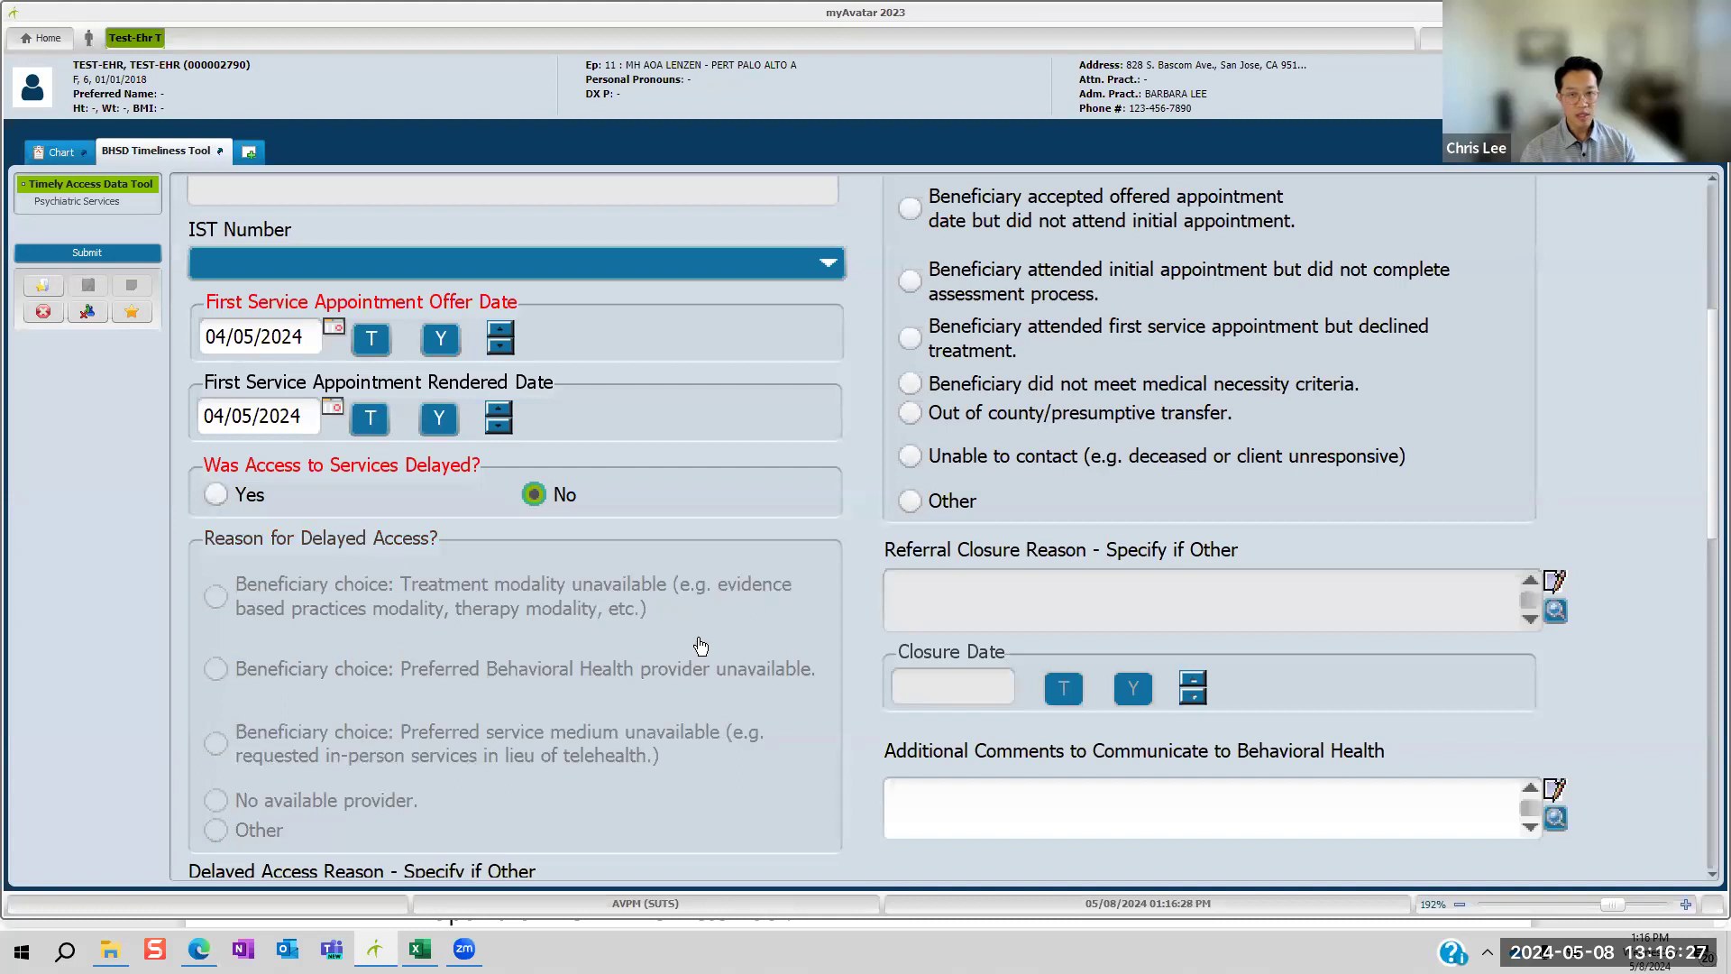
scroll(701, 645, down, 2)
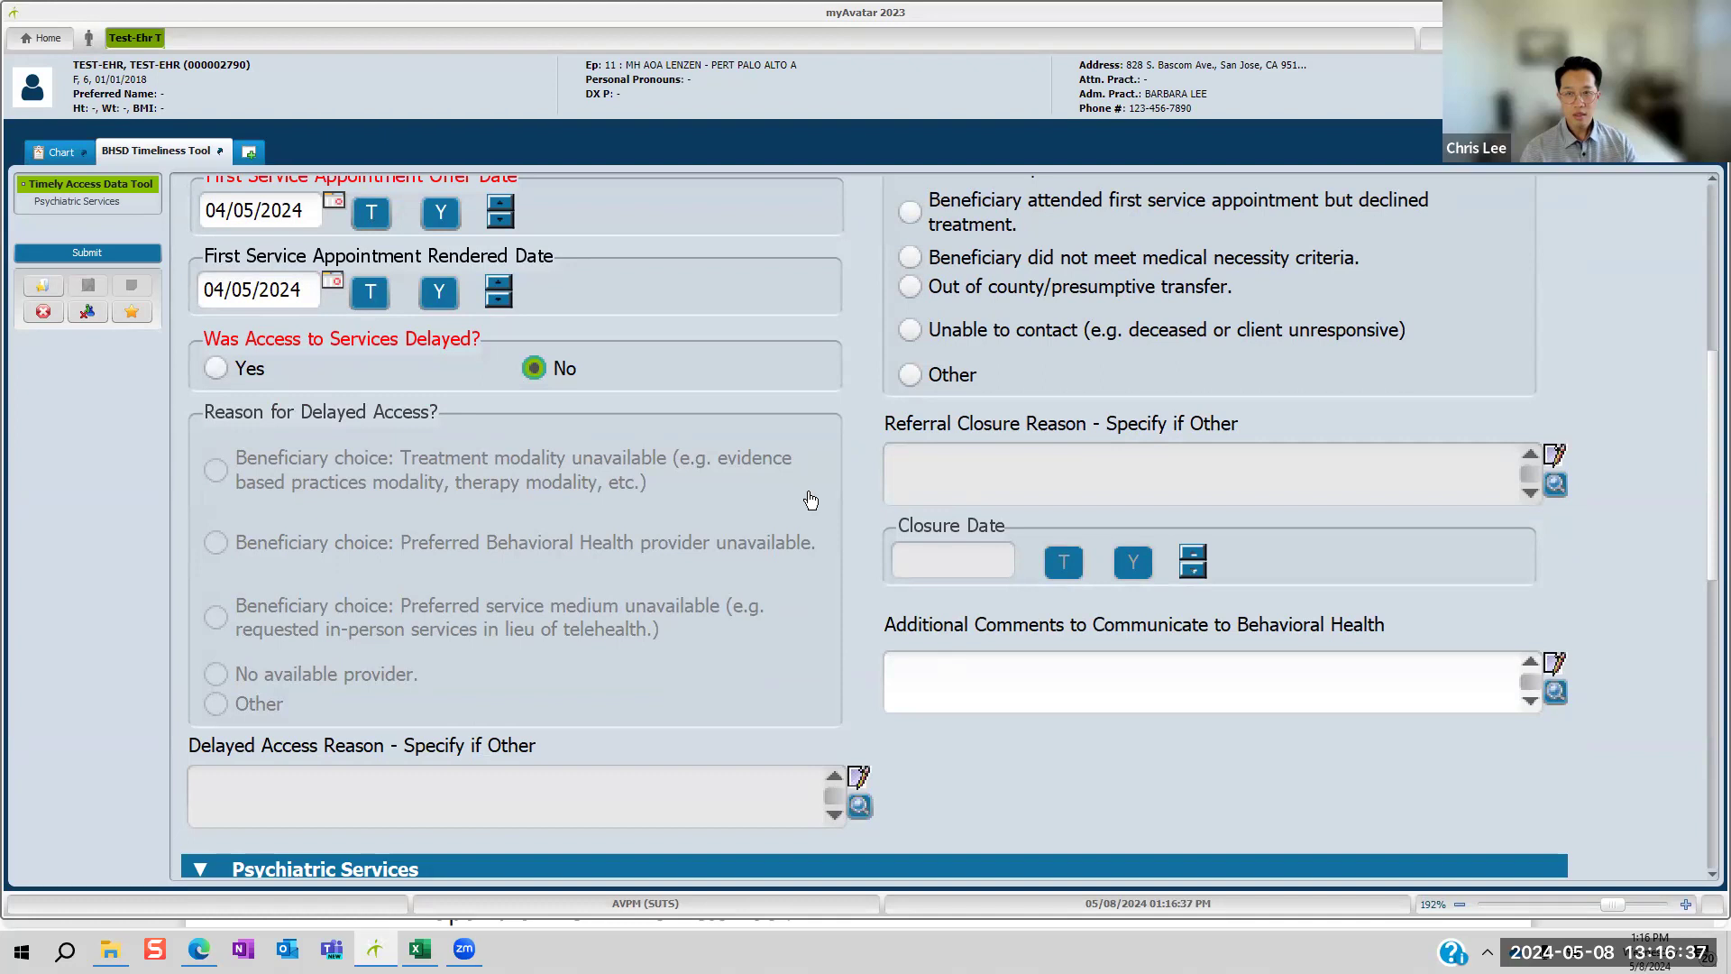
scroll(810, 499, up, 2)
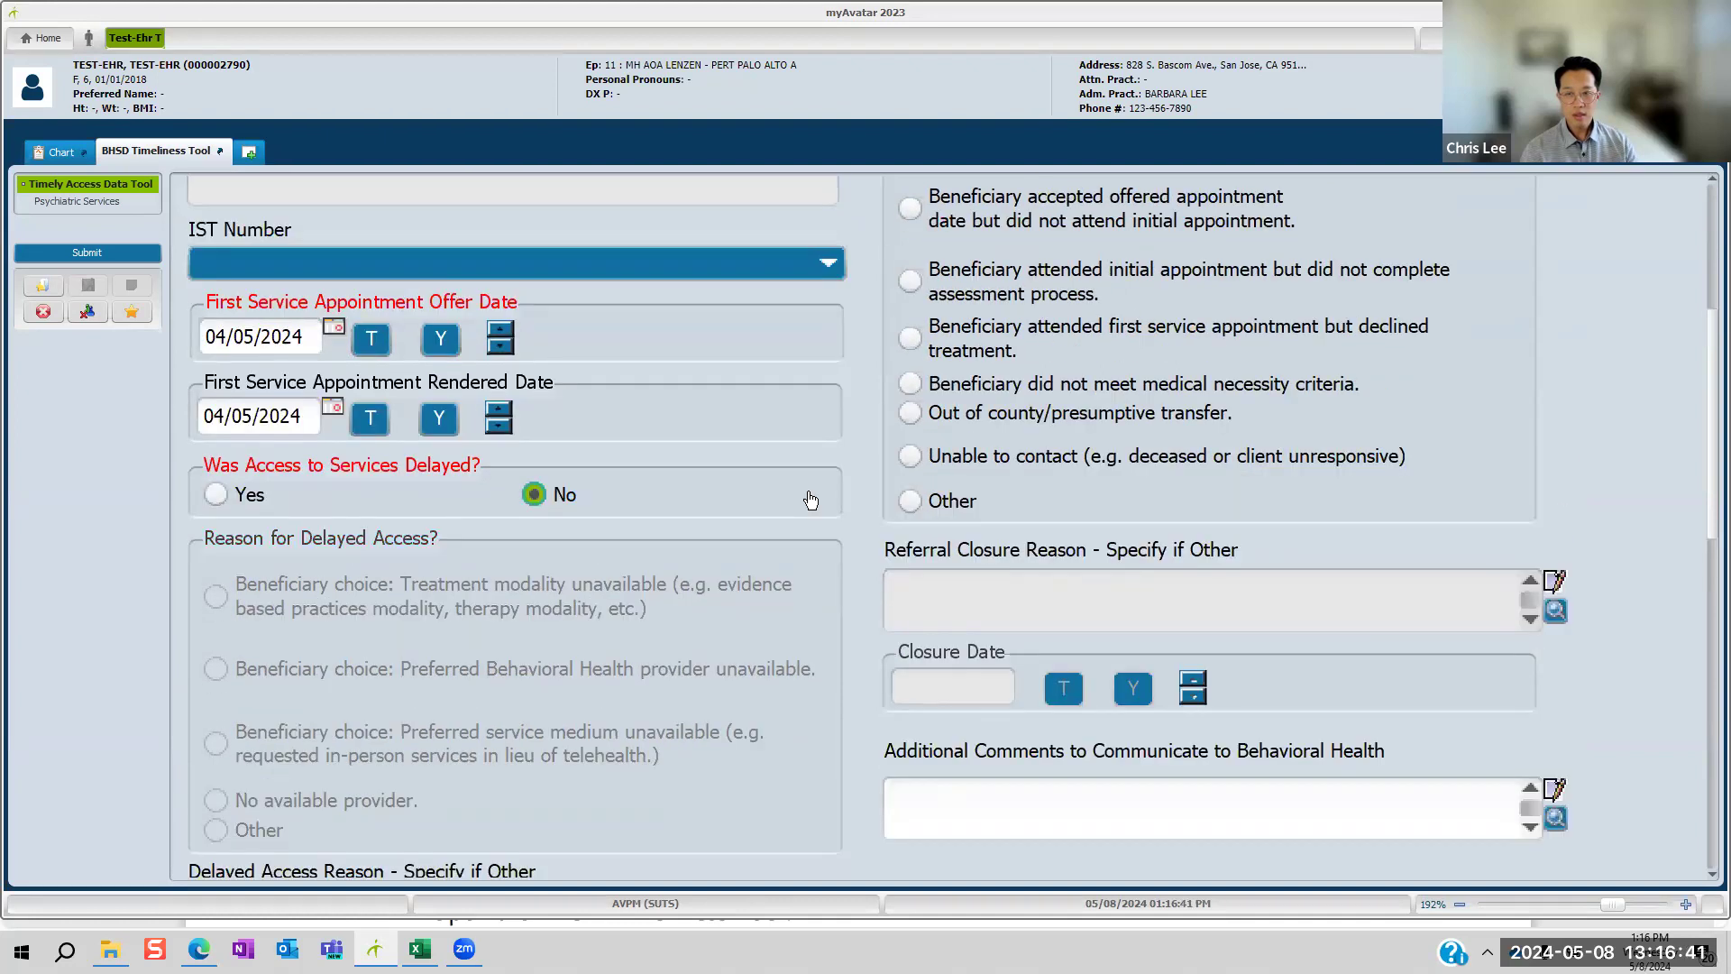
scroll(811, 499, up, 1)
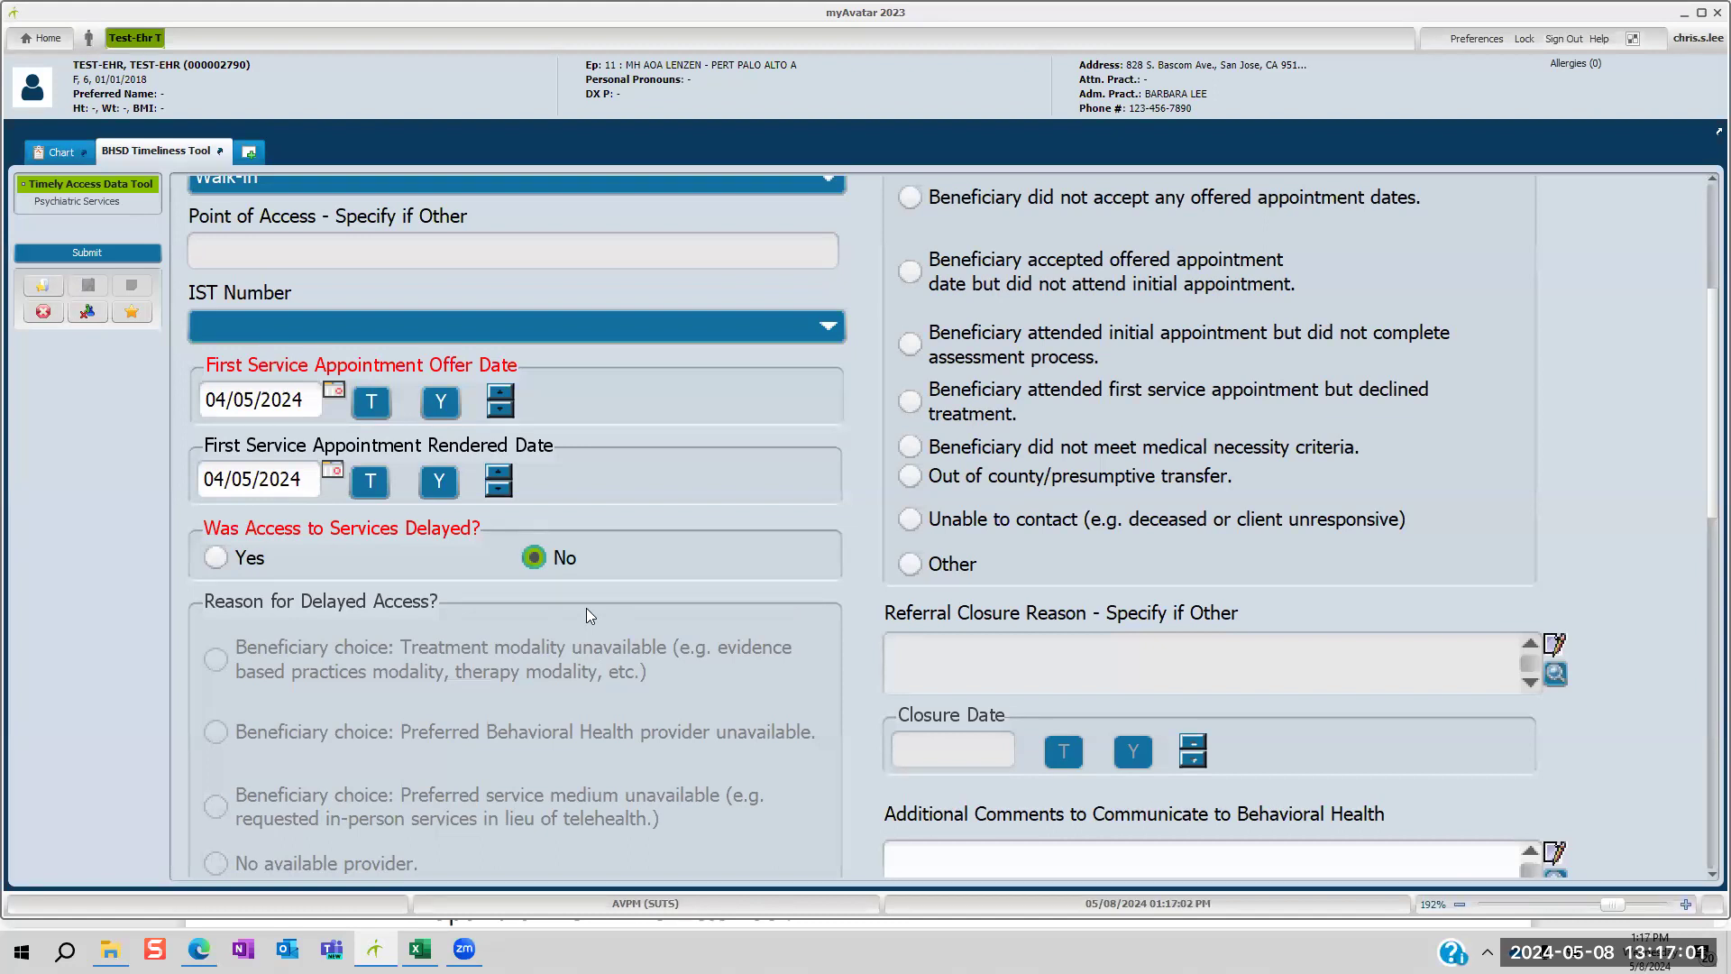
Step: Review the first contact date and check the IST Number list, closing it without choosing an entry
scroll(636, 540, up, 5)
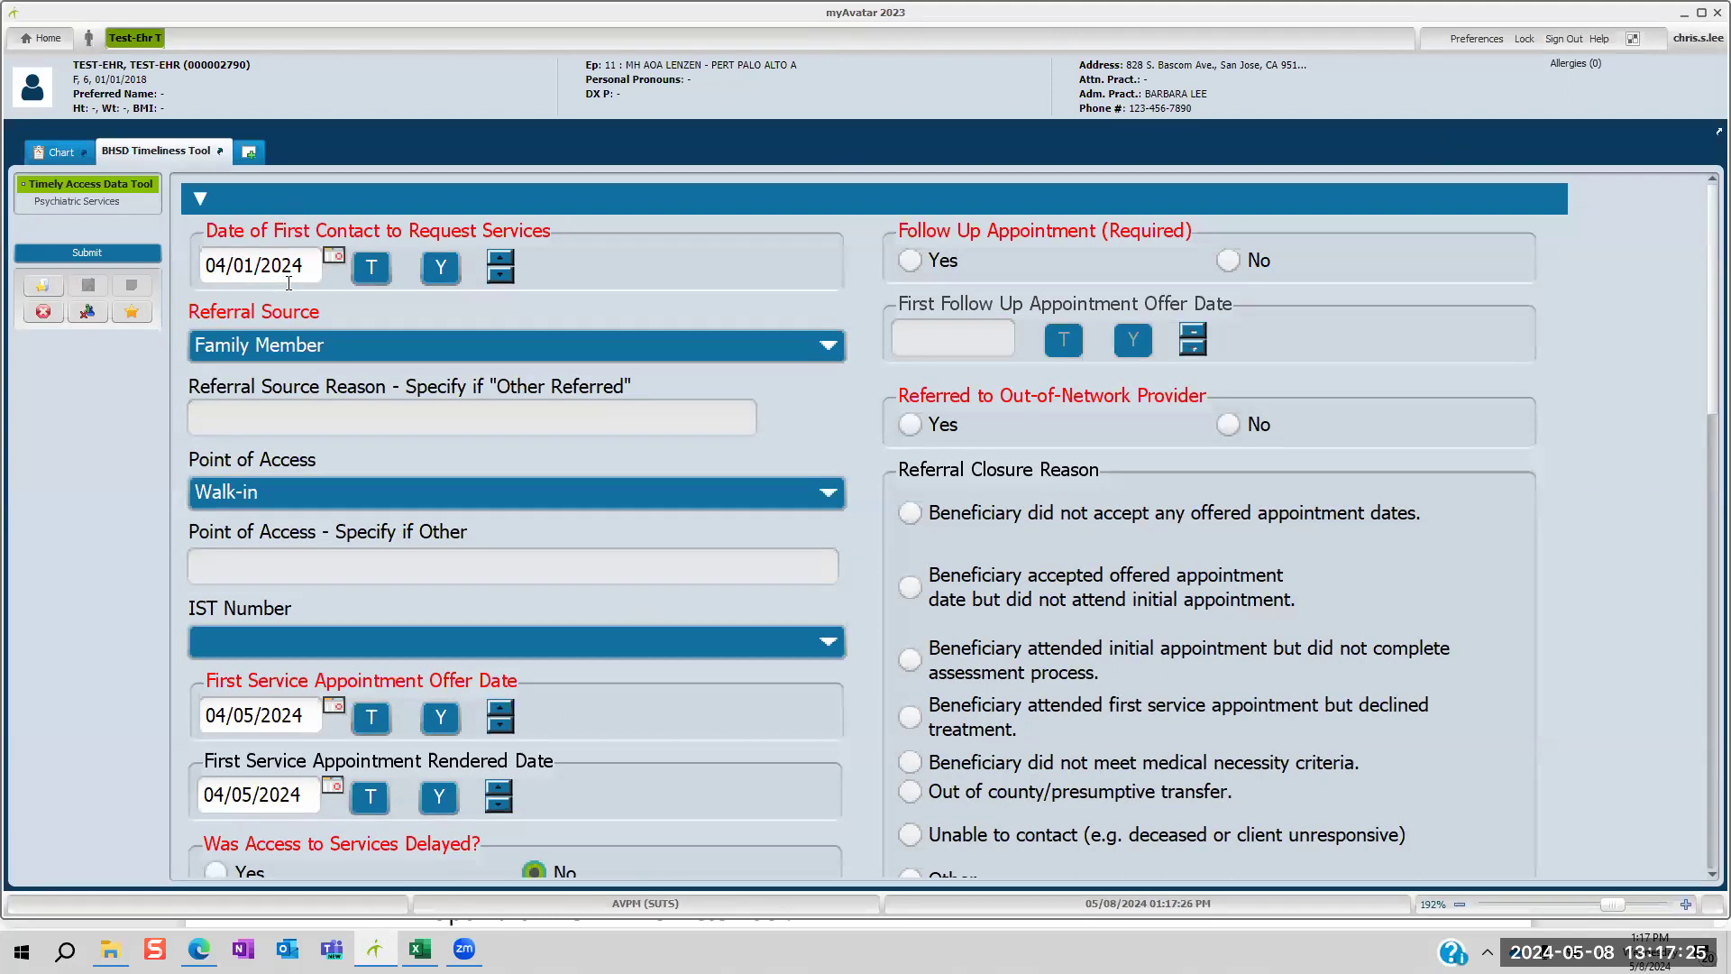
scroll(288, 282, down, 1)
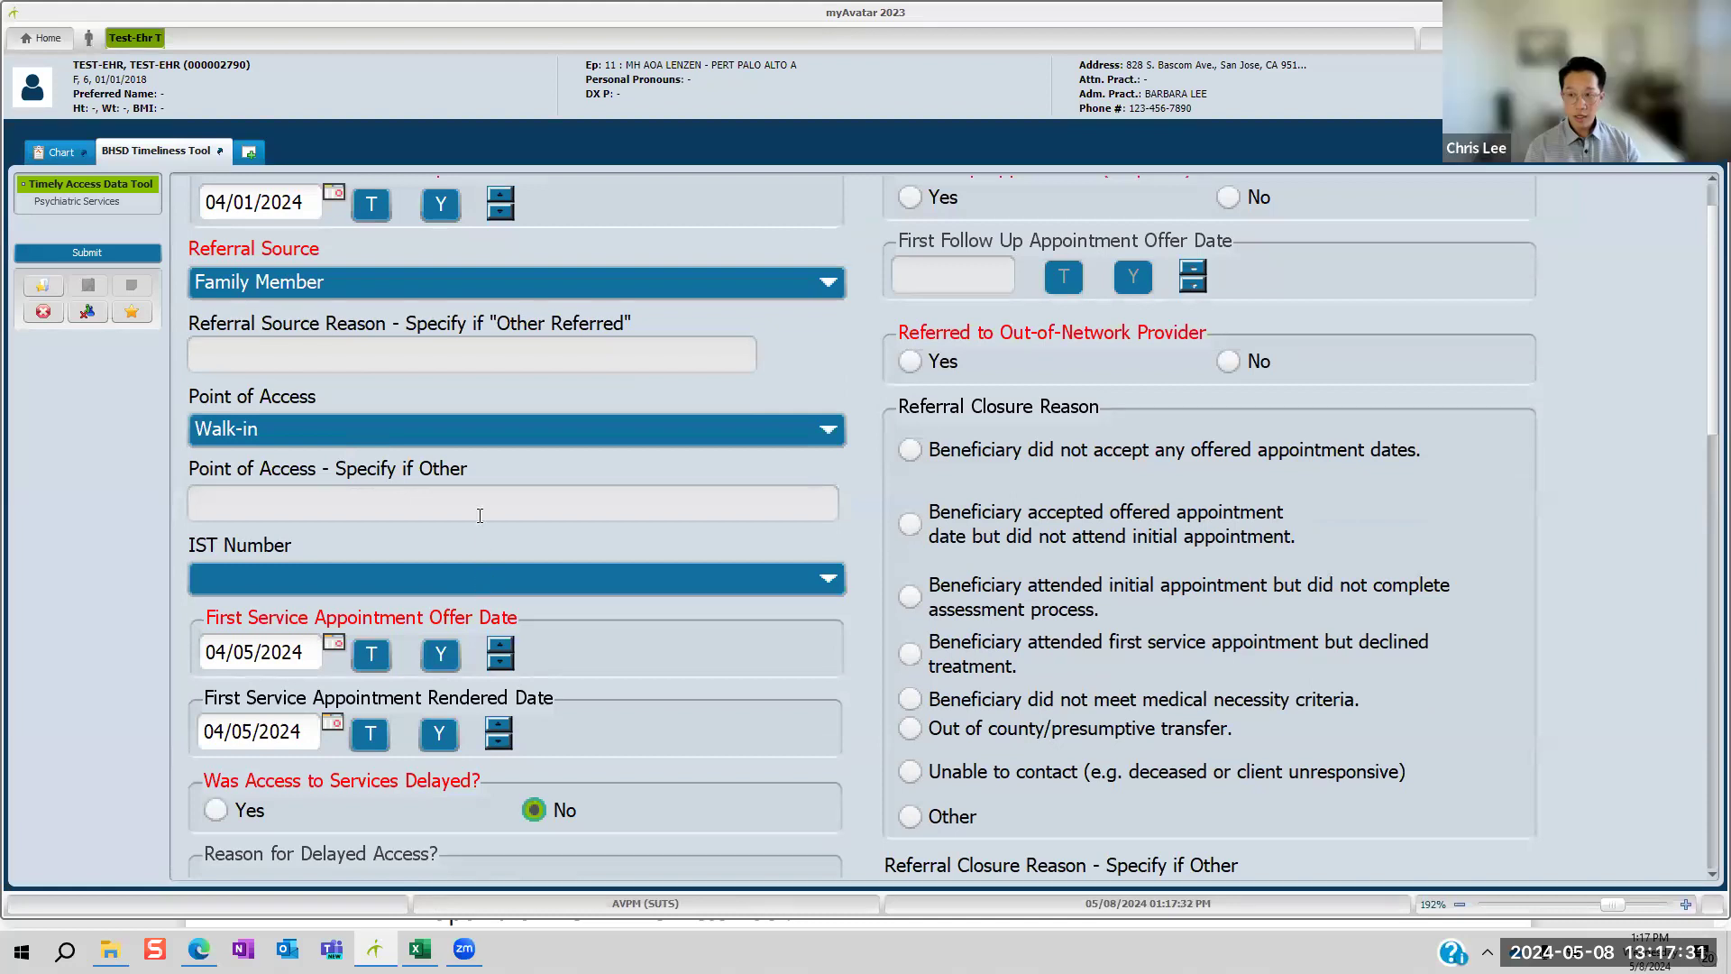
click(765, 581)
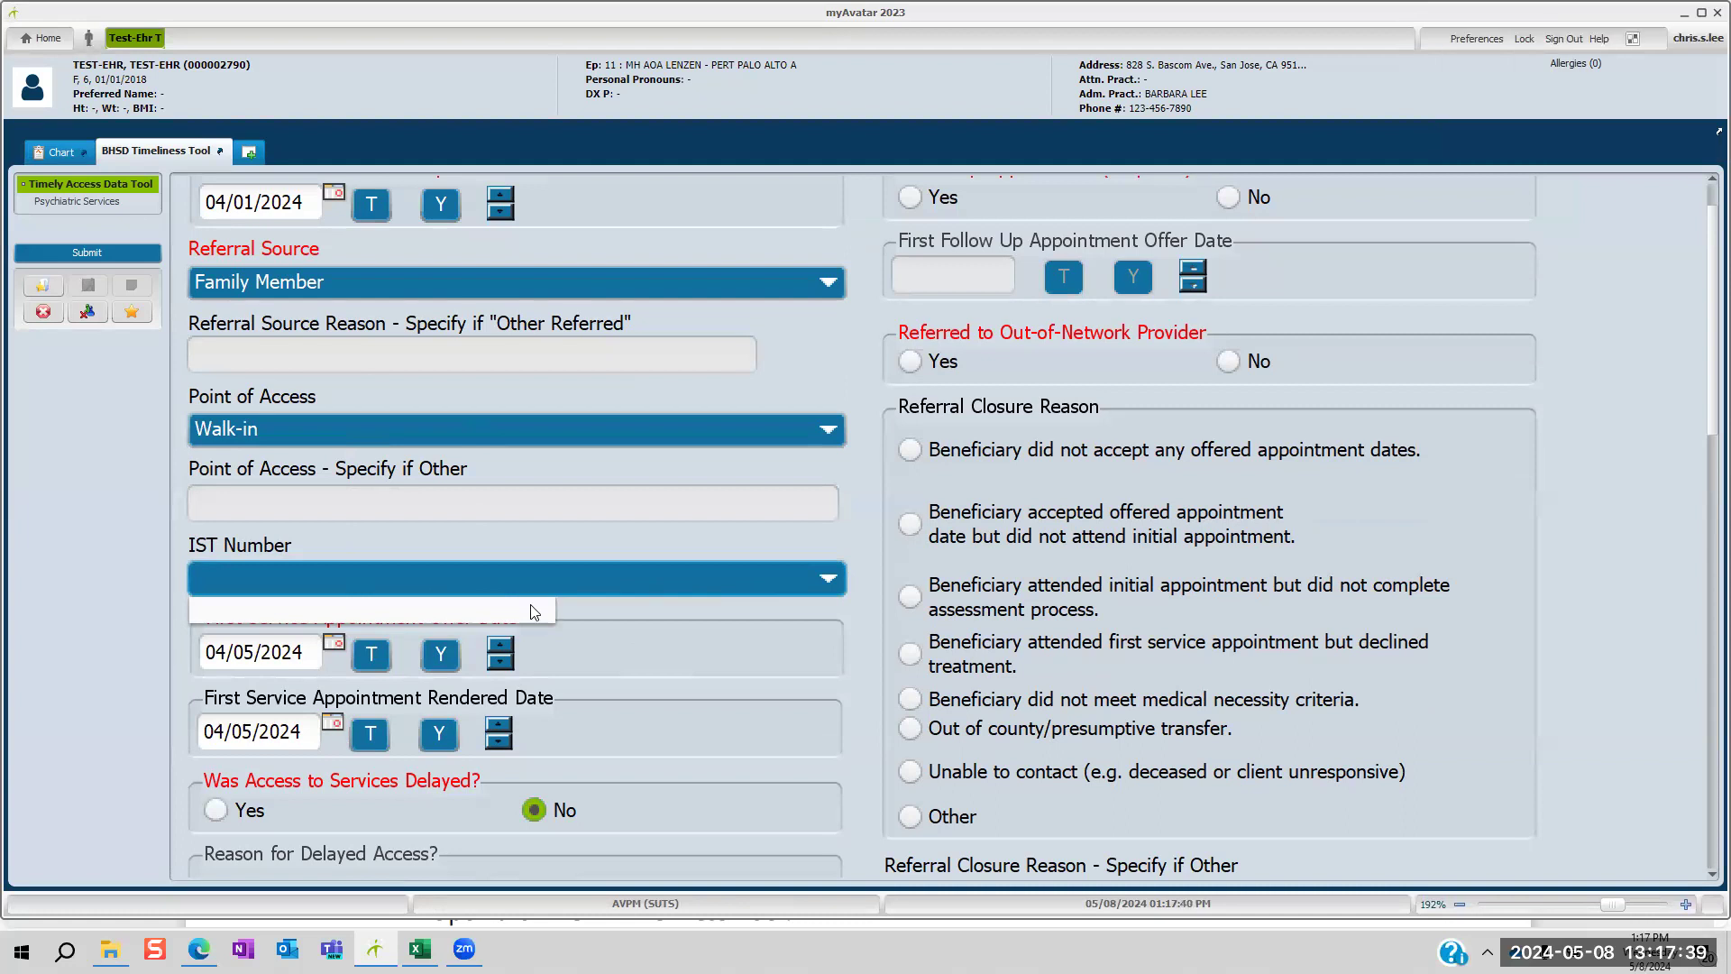
click(861, 543)
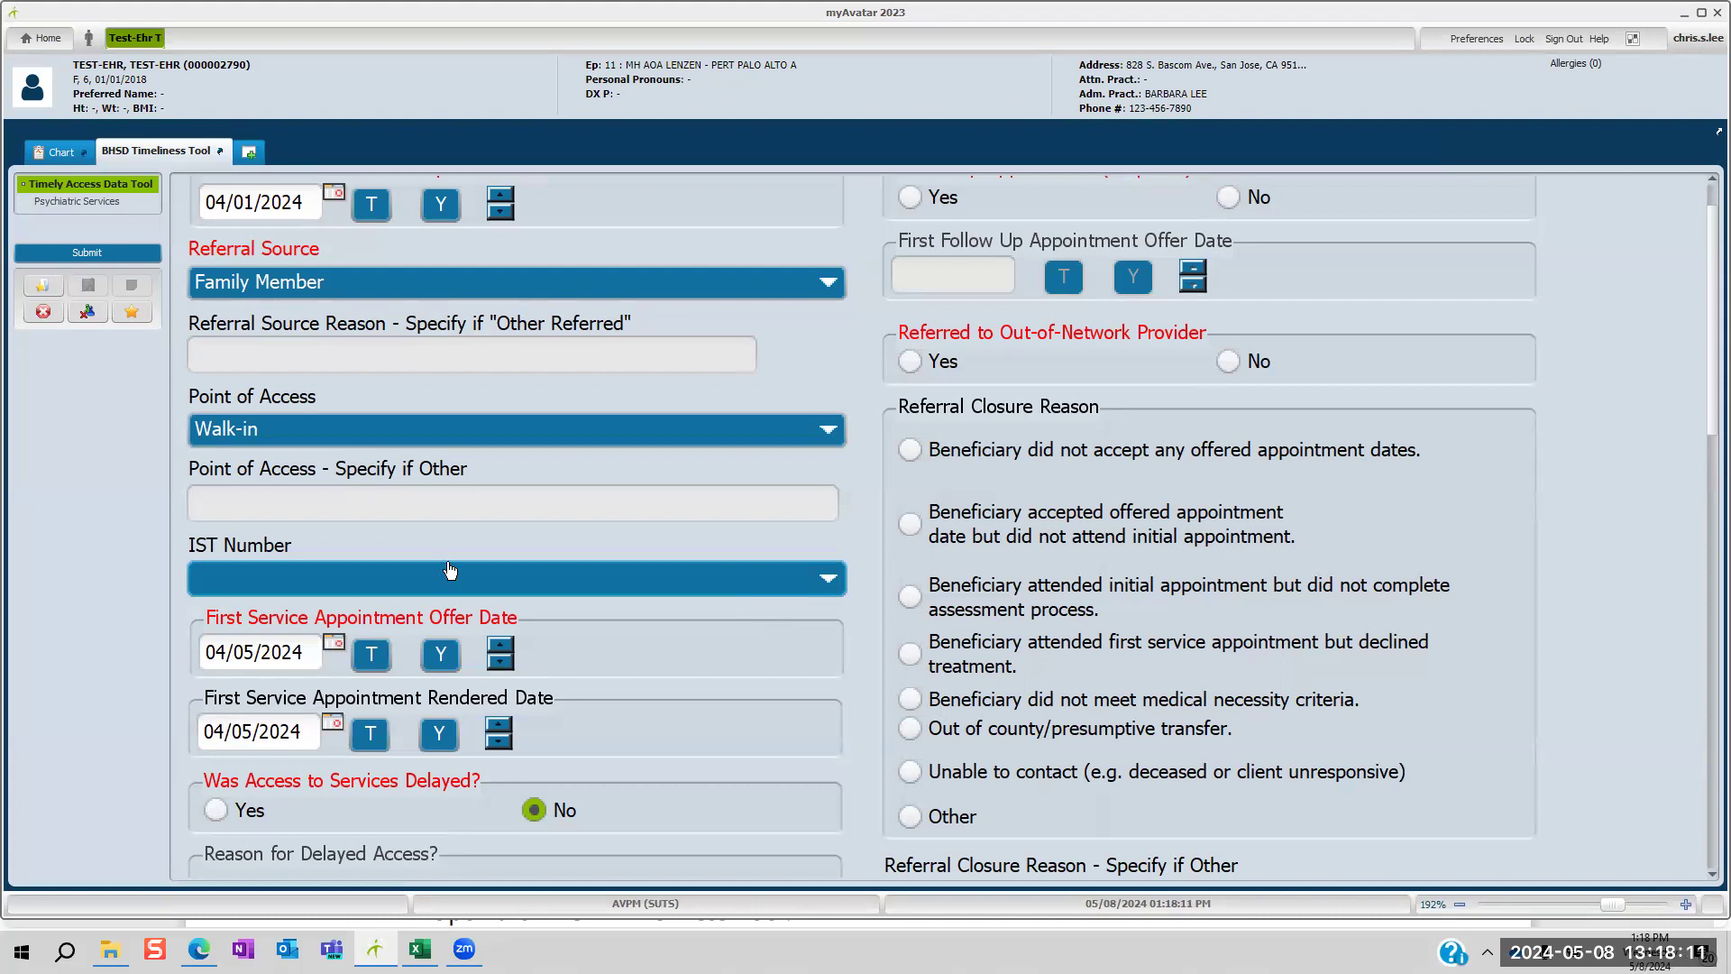
Step: Review the first contact, referral, service appointment and delayed access entries of the Timely Access Data form
scroll(450, 569, up, 1)
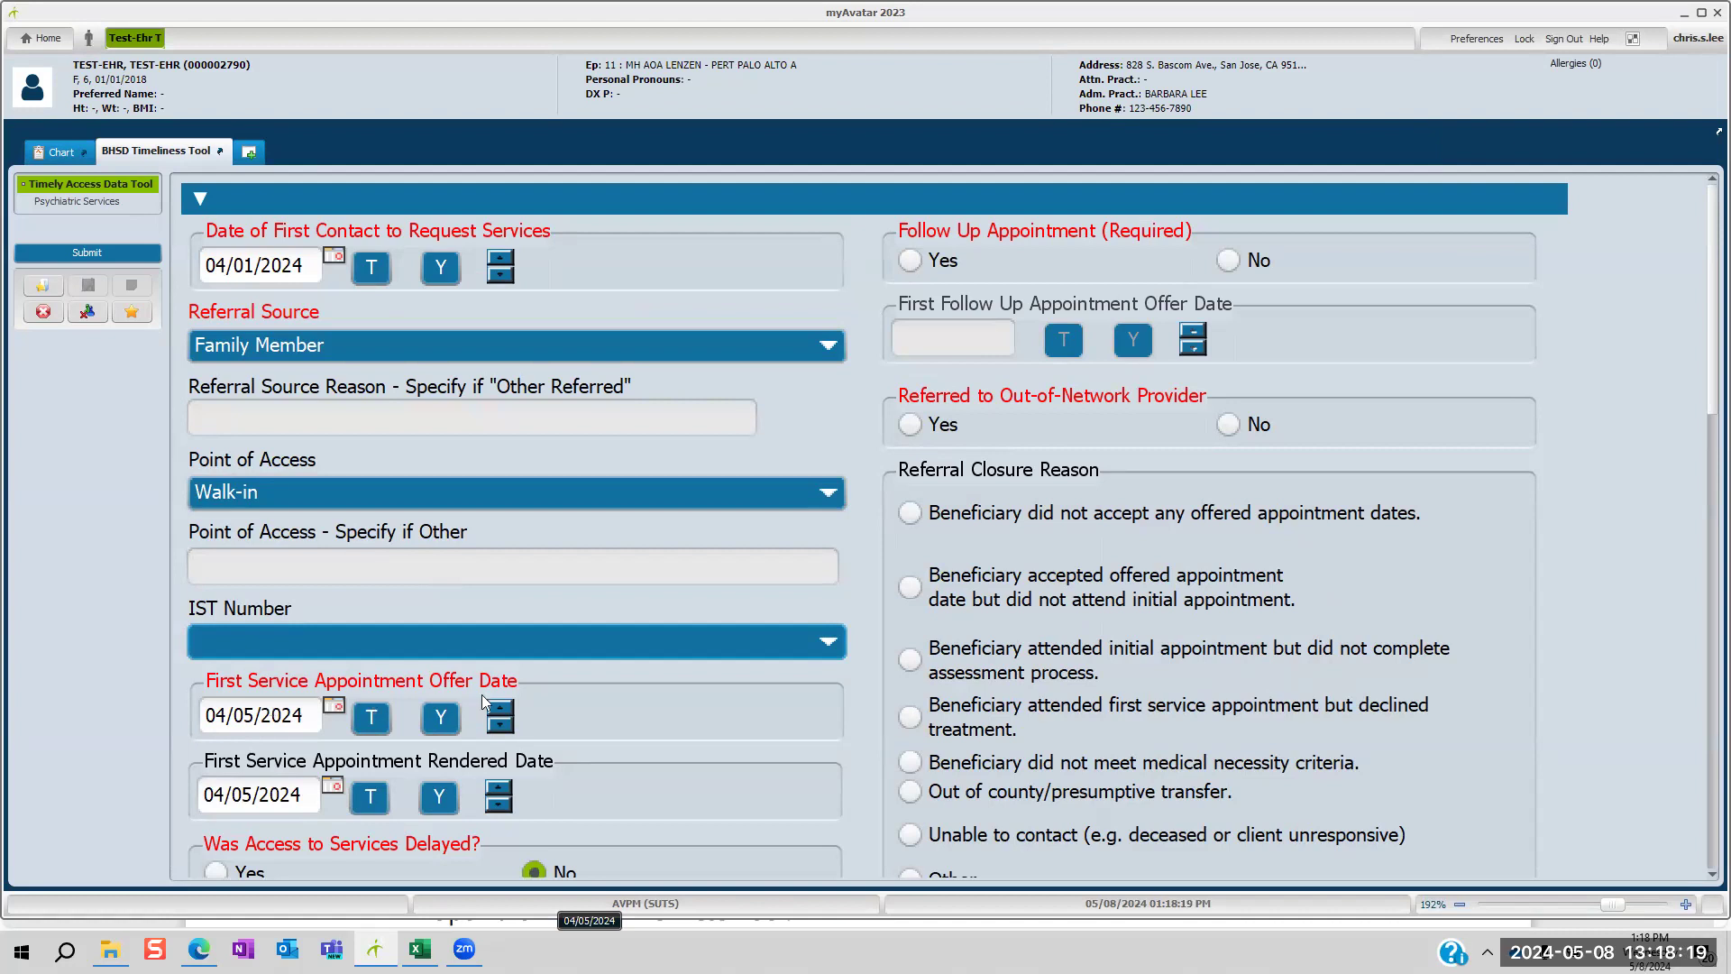
scroll(611, 709, down, 1)
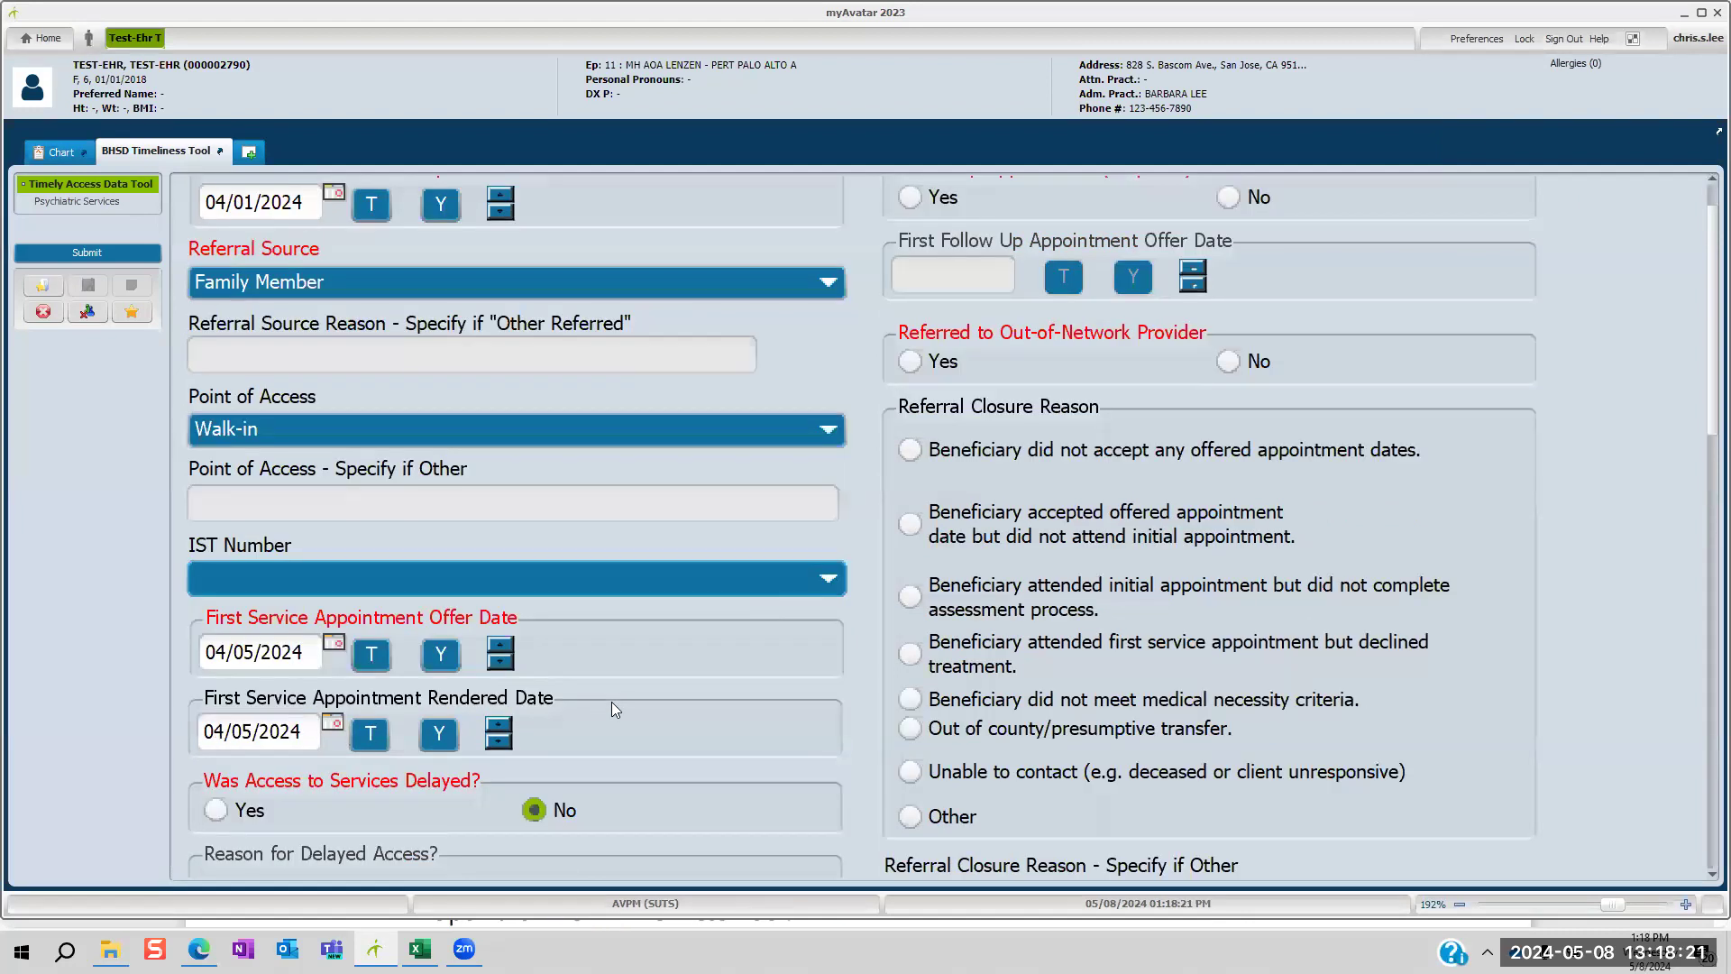
scroll(612, 709, down, 1)
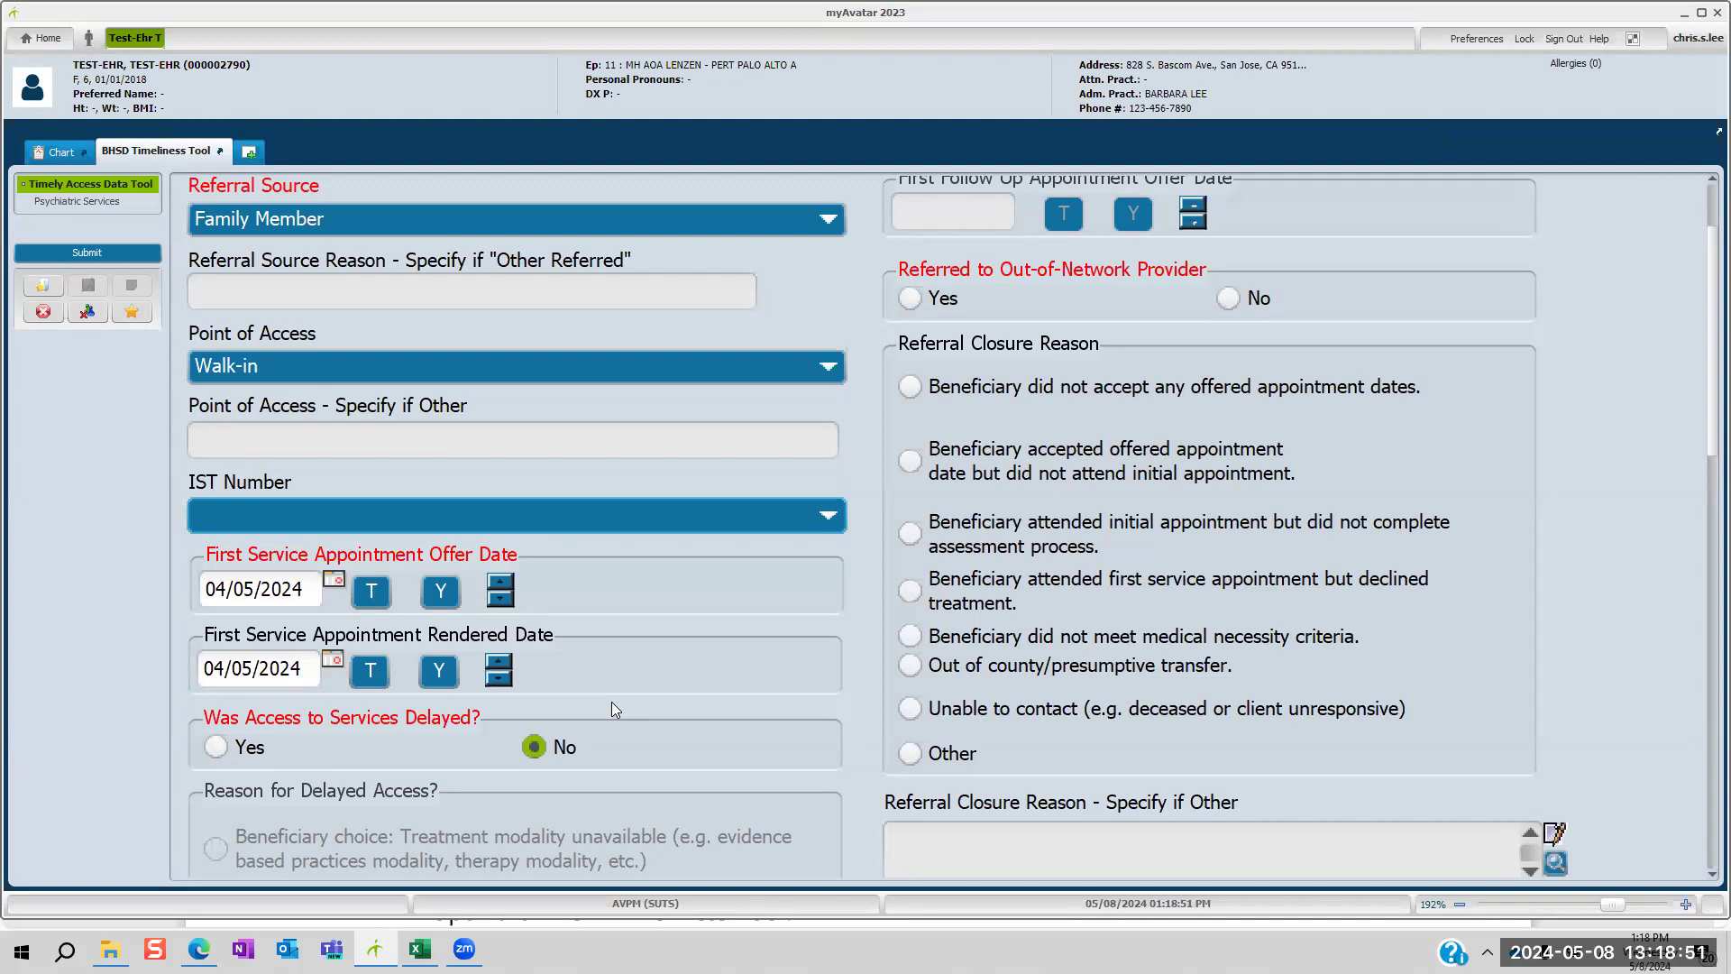
scroll(612, 702, up, 3)
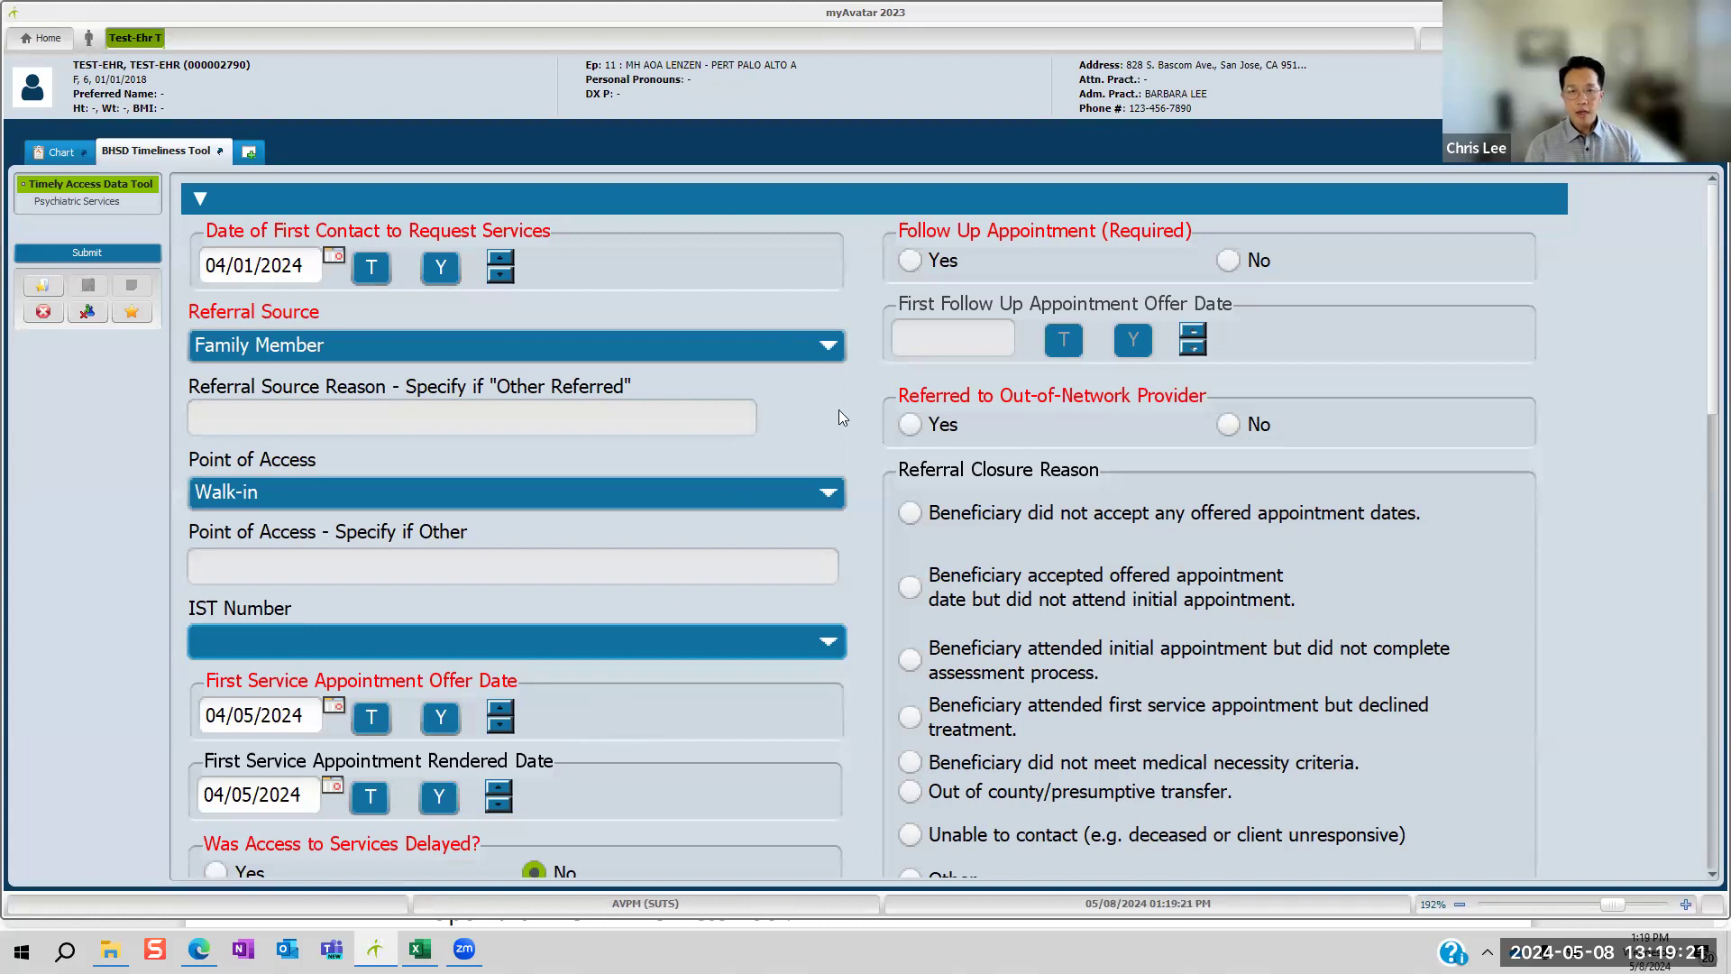
scroll(844, 450, down, 5)
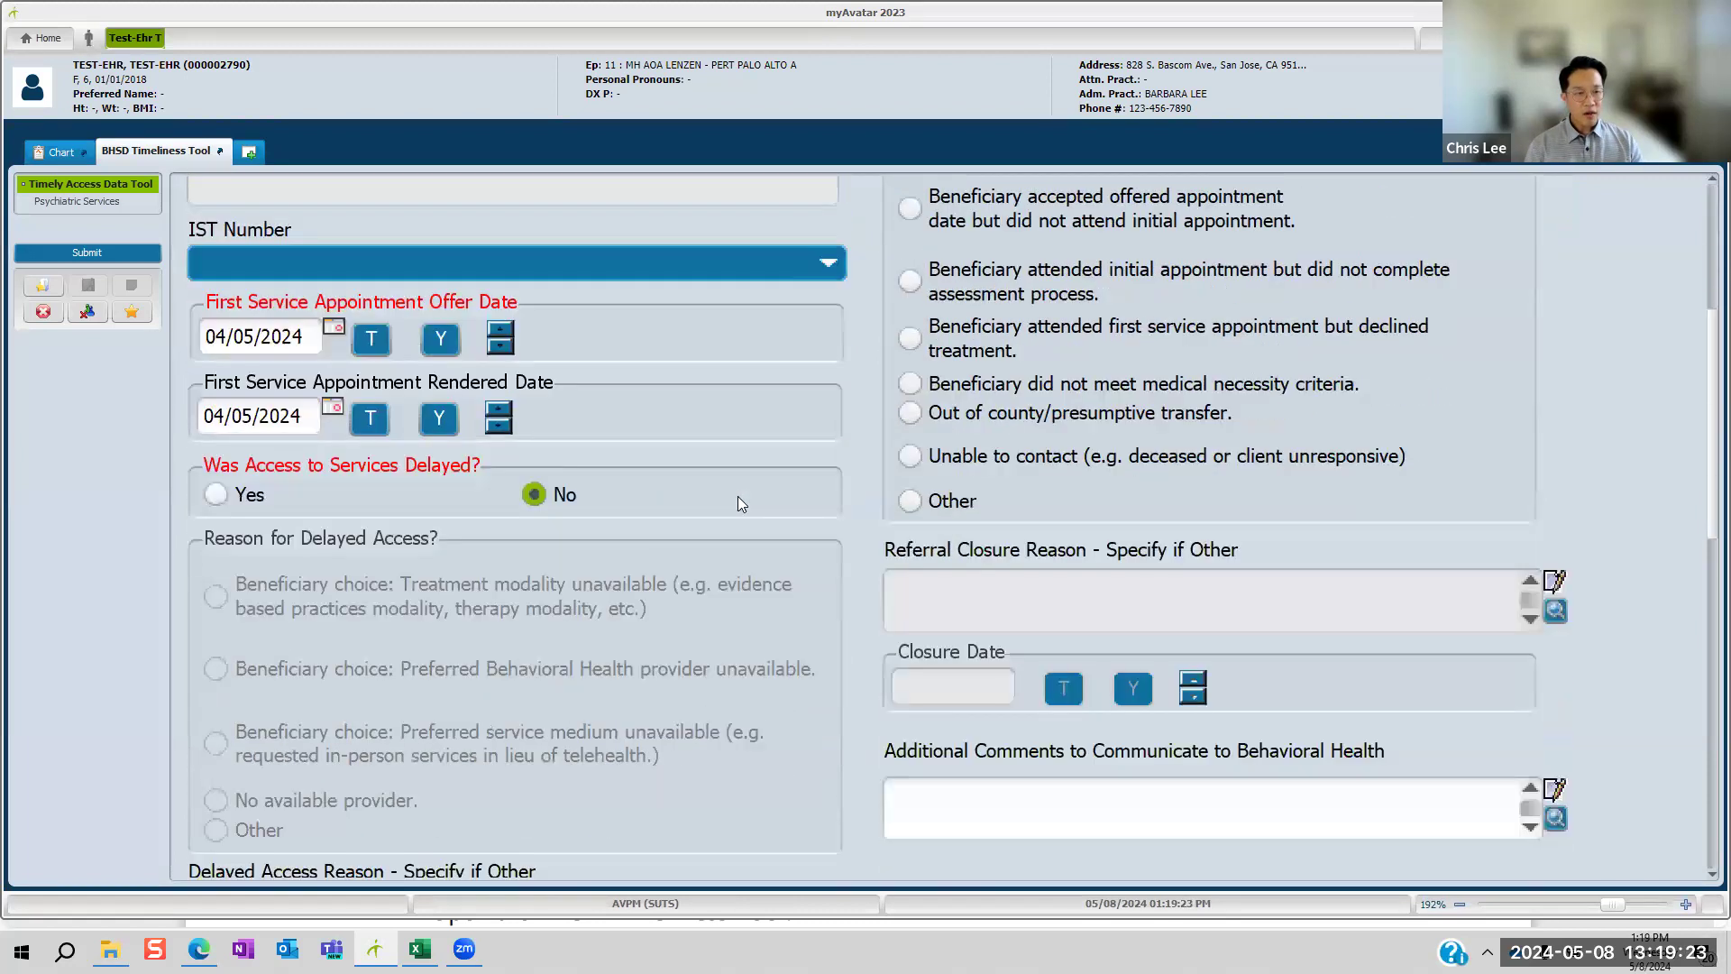
scroll(737, 503, down, 2)
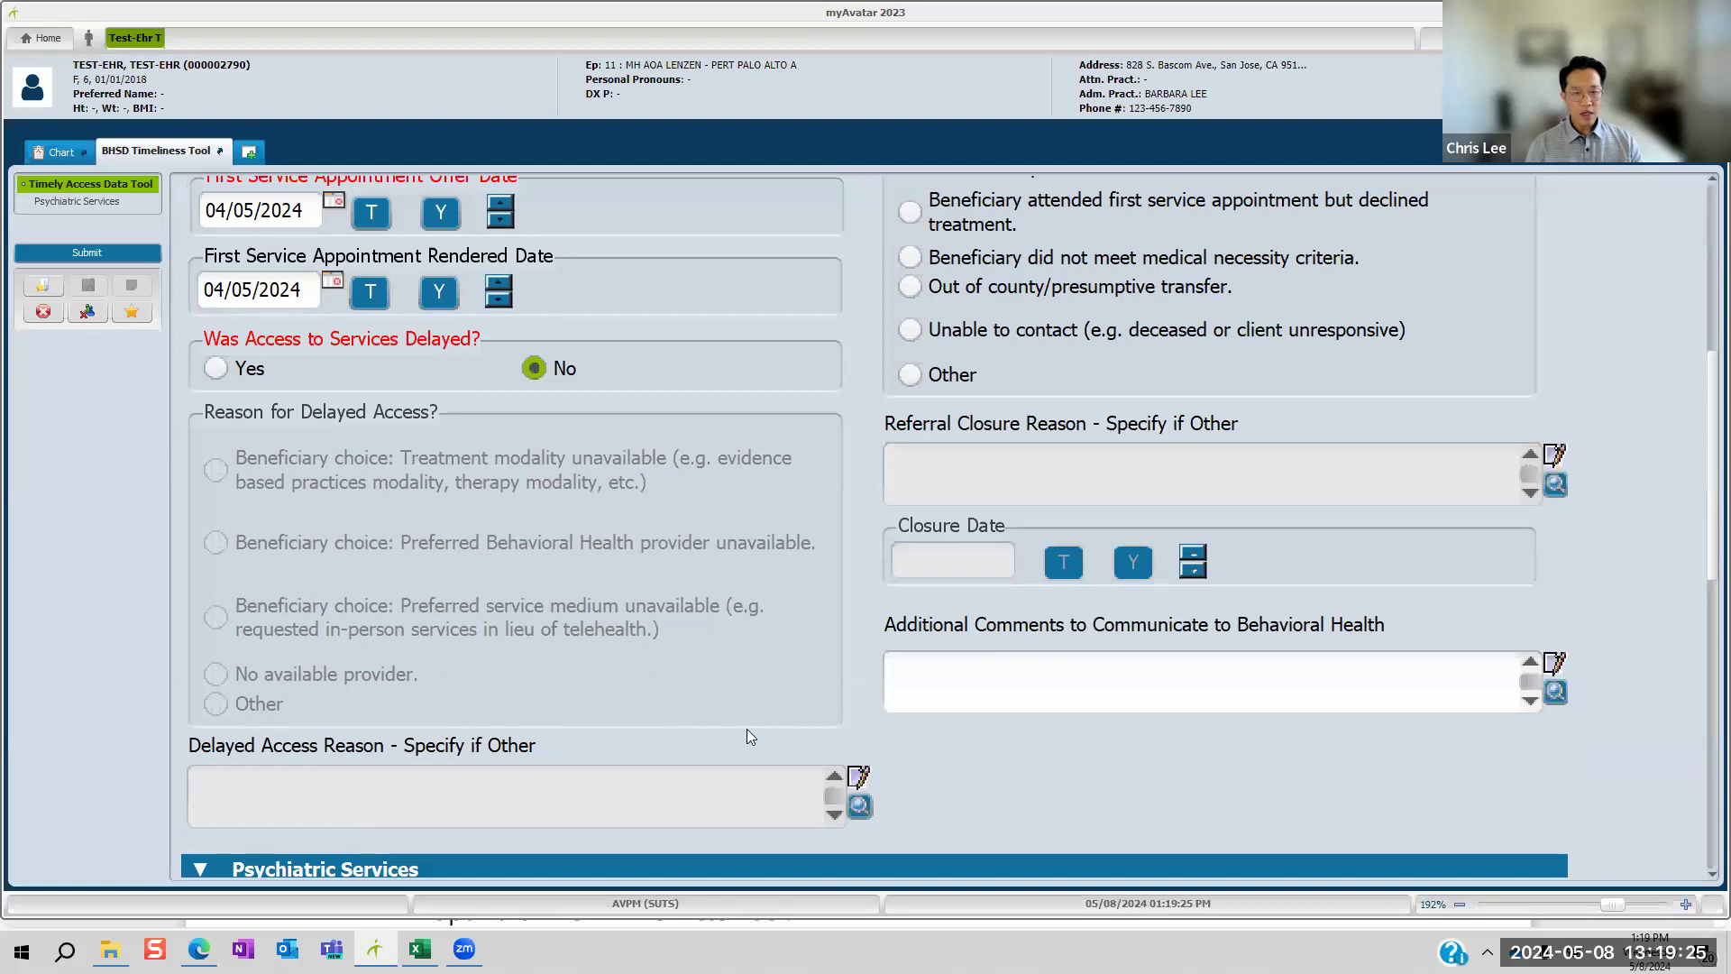
Step: Answer Yes to Follow Up Appointment with 05/01/2024 as its first offer date, and No to Referred to Out-of-Network Provider
scroll(756, 753, up, 7)
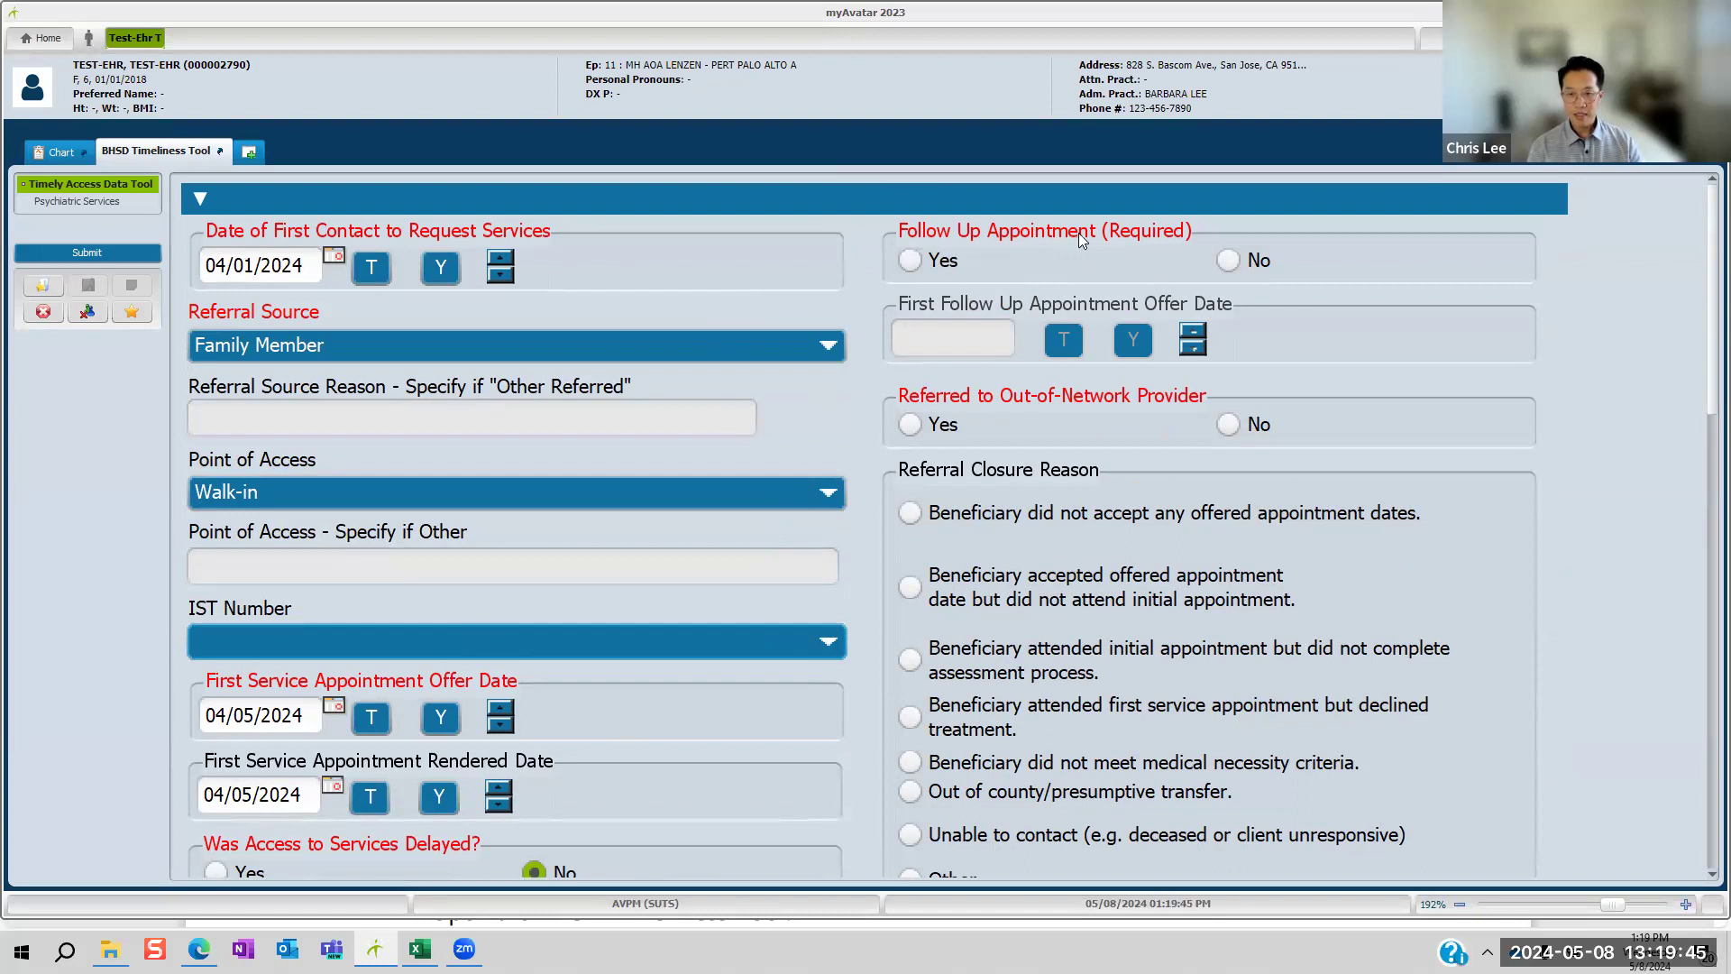
click(910, 263)
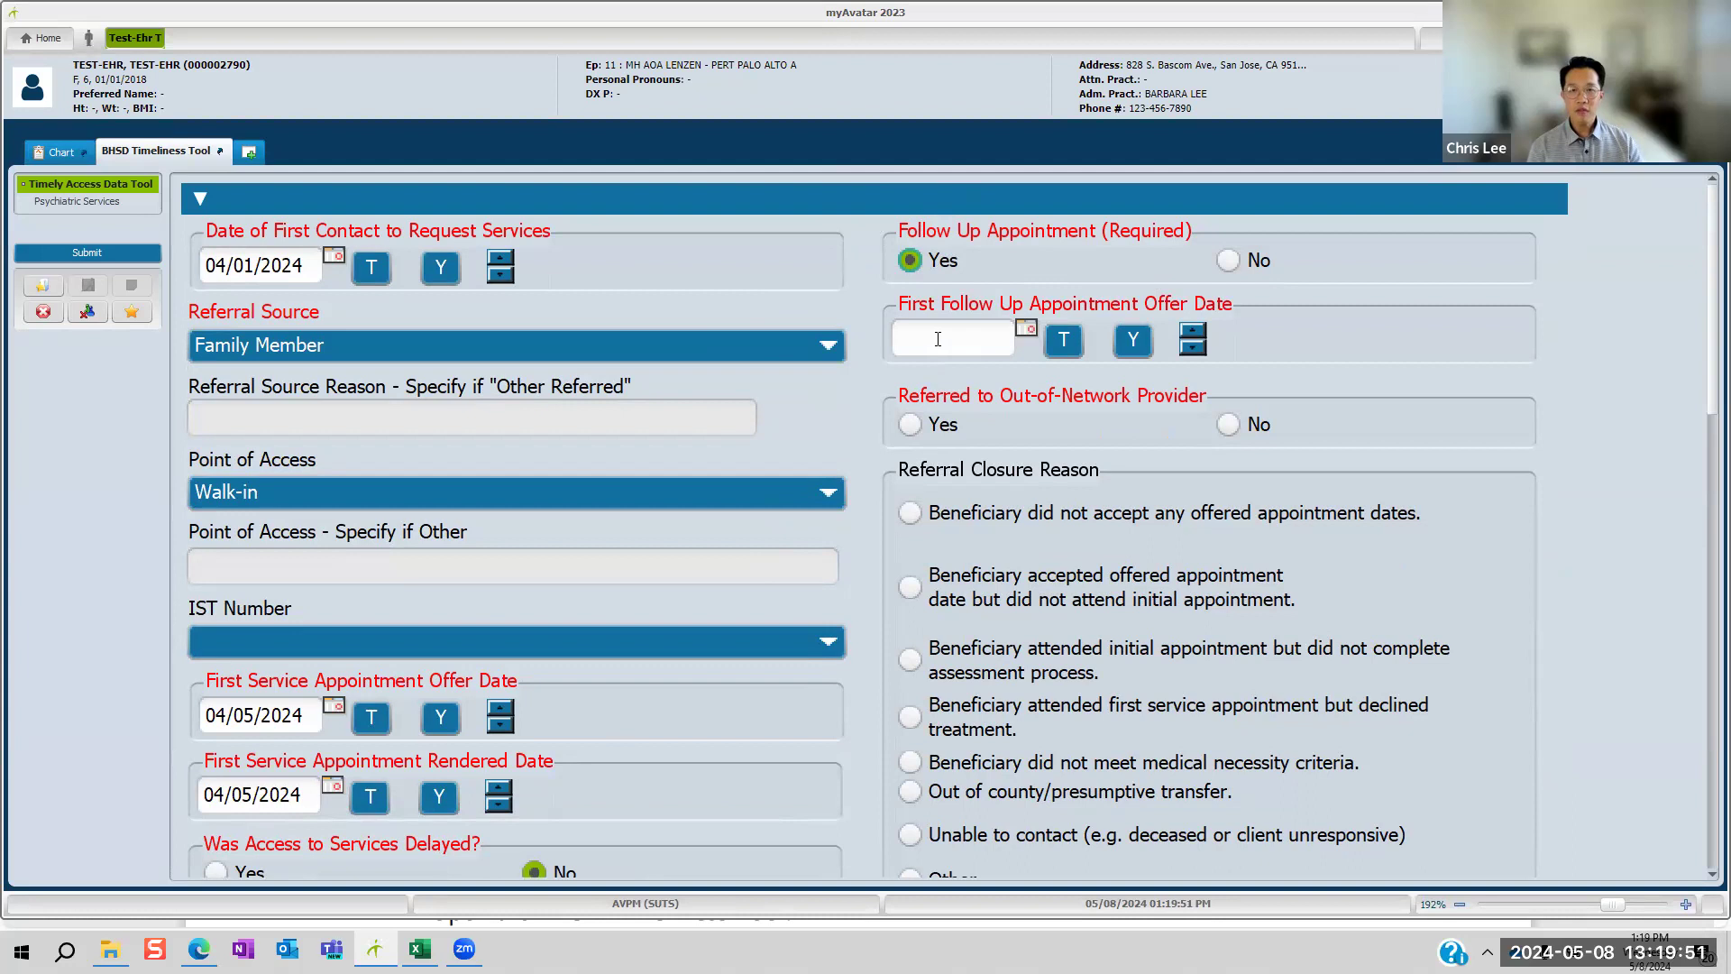
click(935, 339)
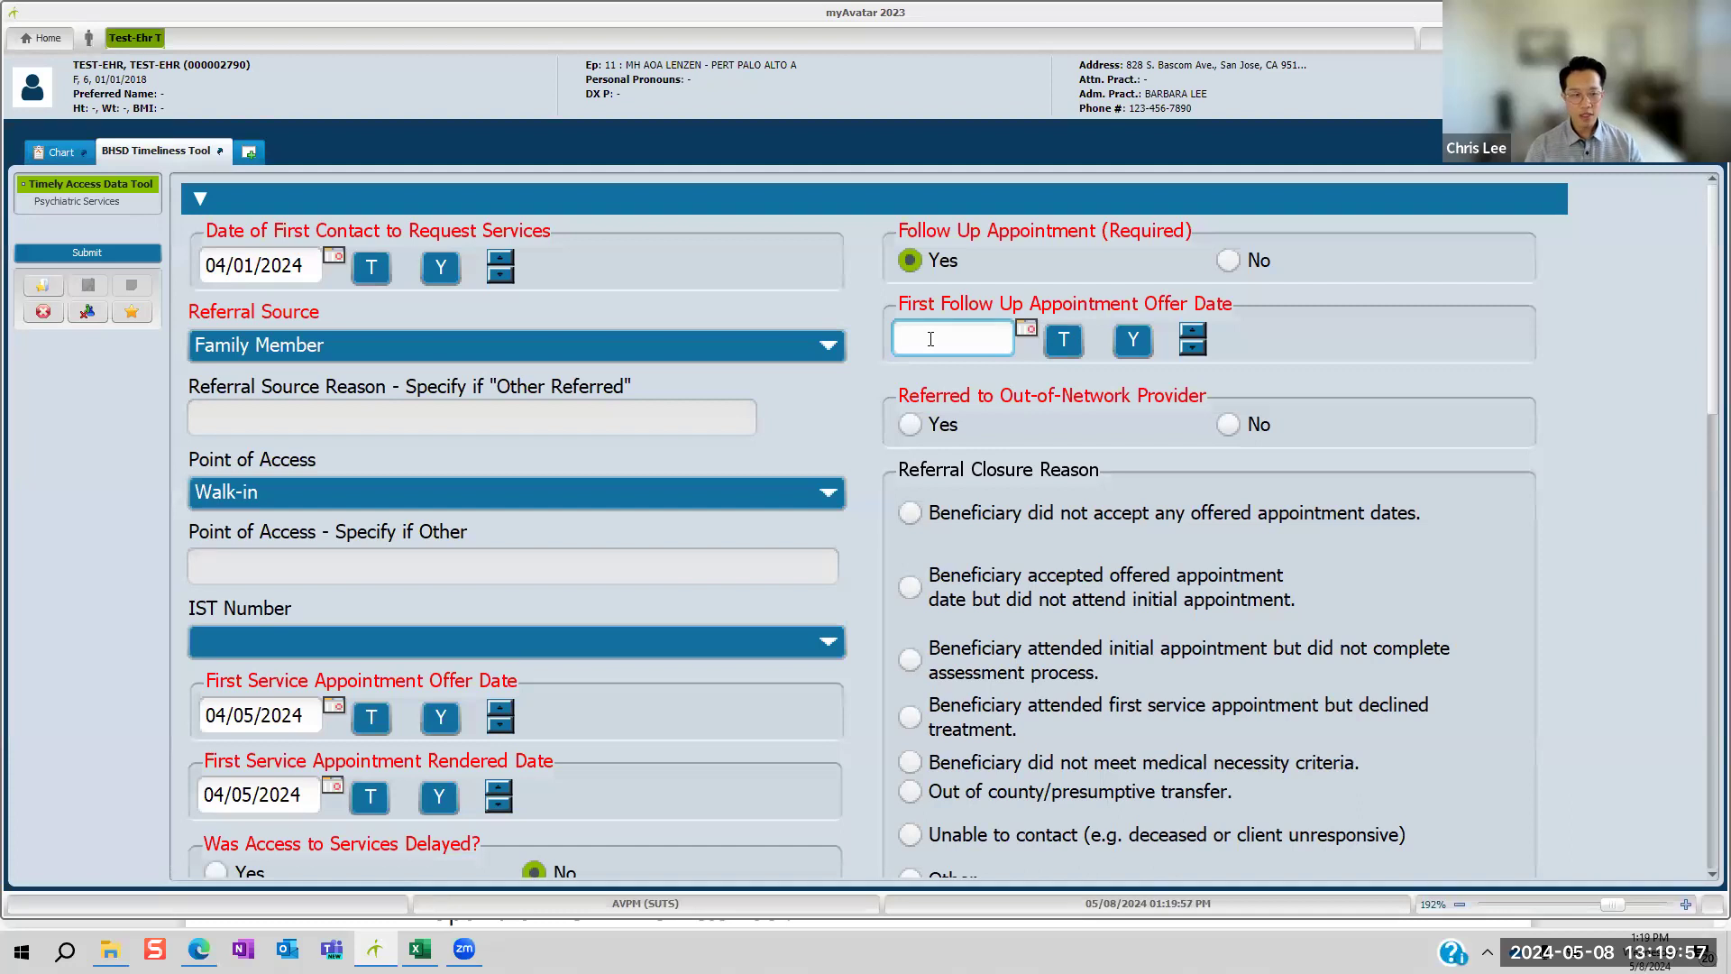
text(05/01/2024)
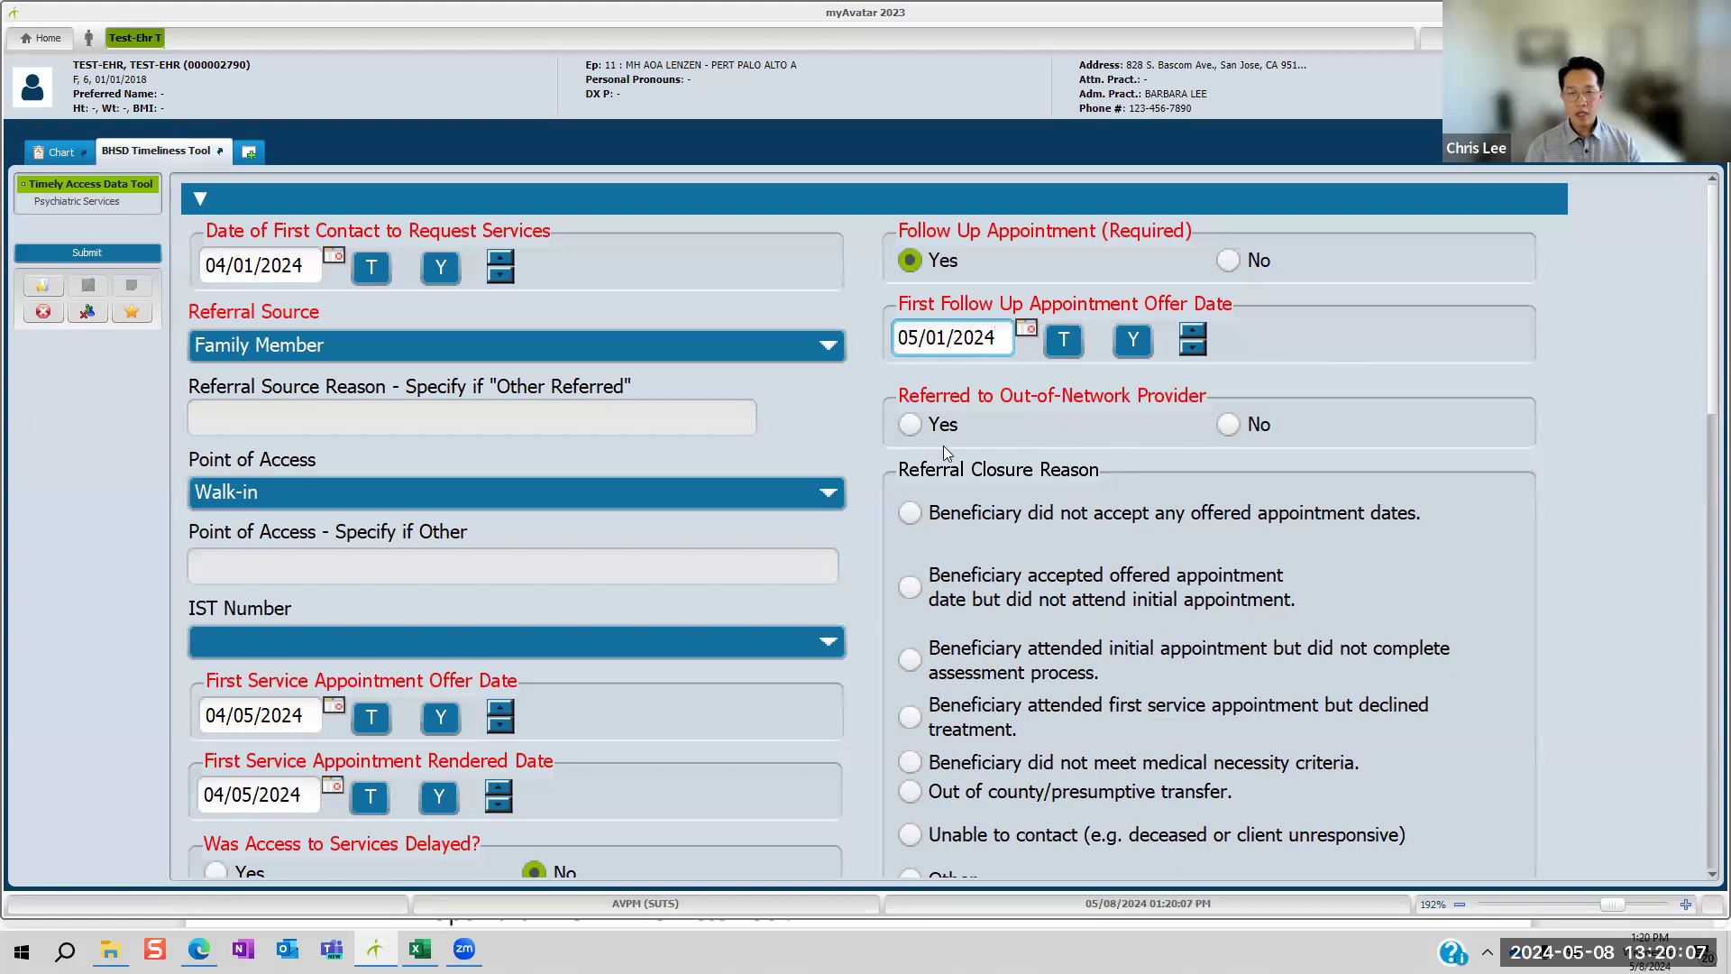
click(1229, 428)
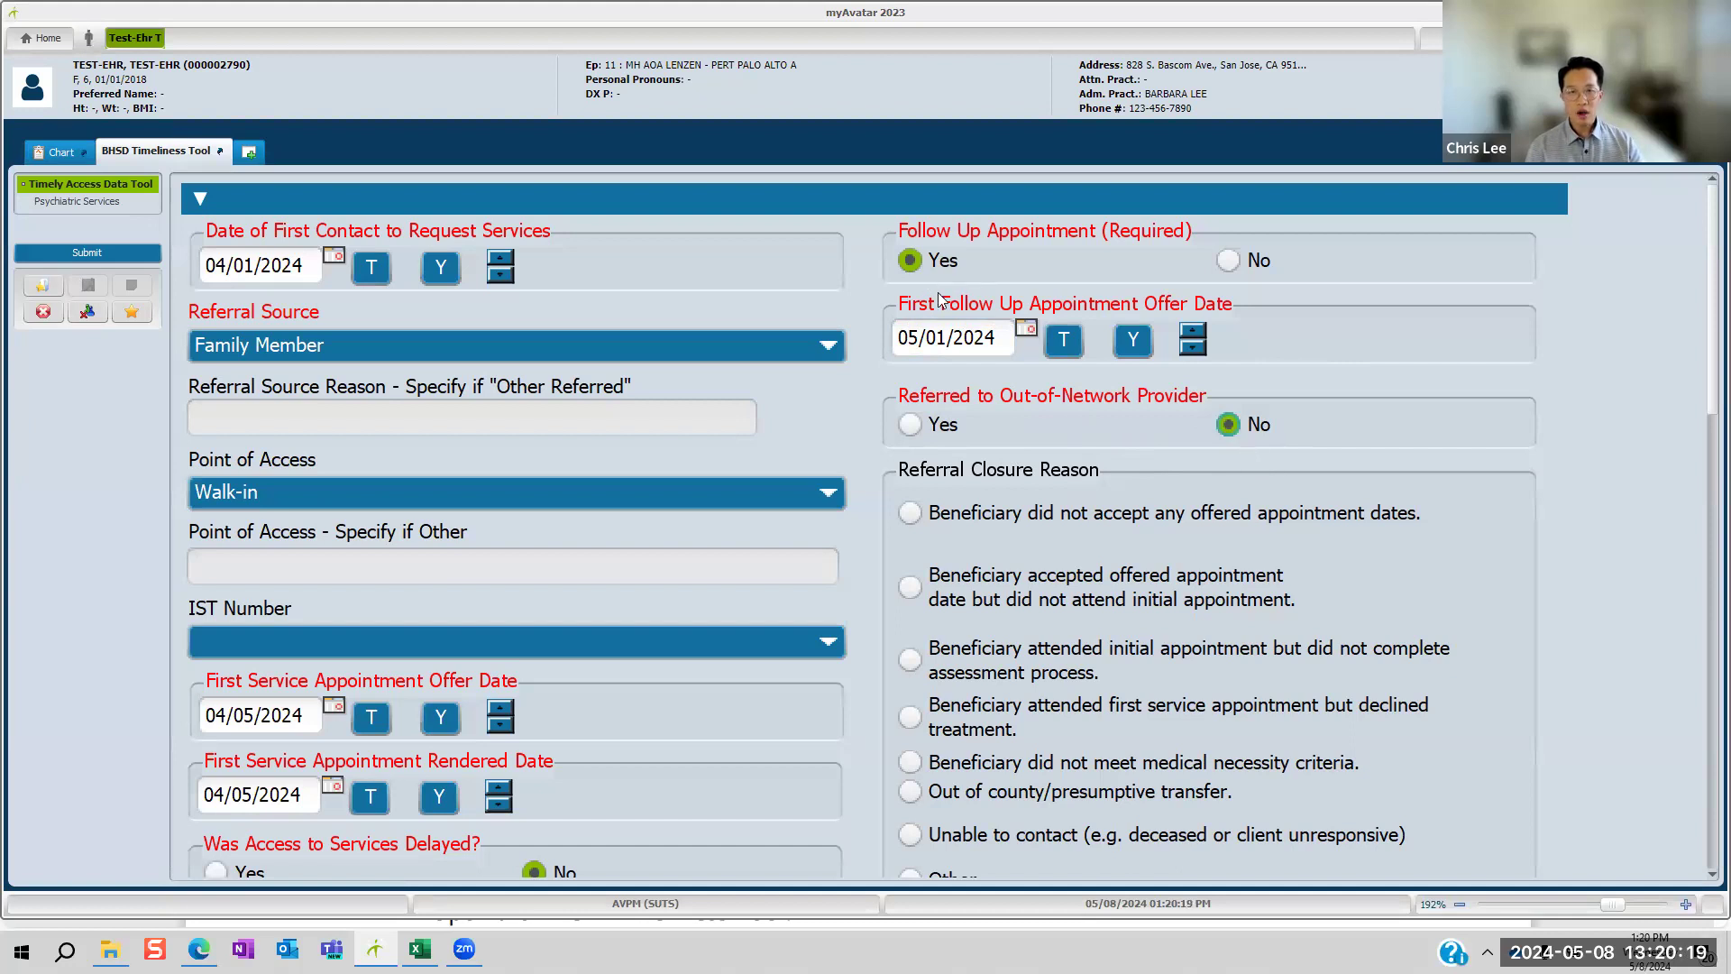
Step: Examine the Referral Closure Reason options, their specify field, the Closure Date and the additional comments field
scroll(1051, 420, down, 1)
scroll(1139, 479, down, 1)
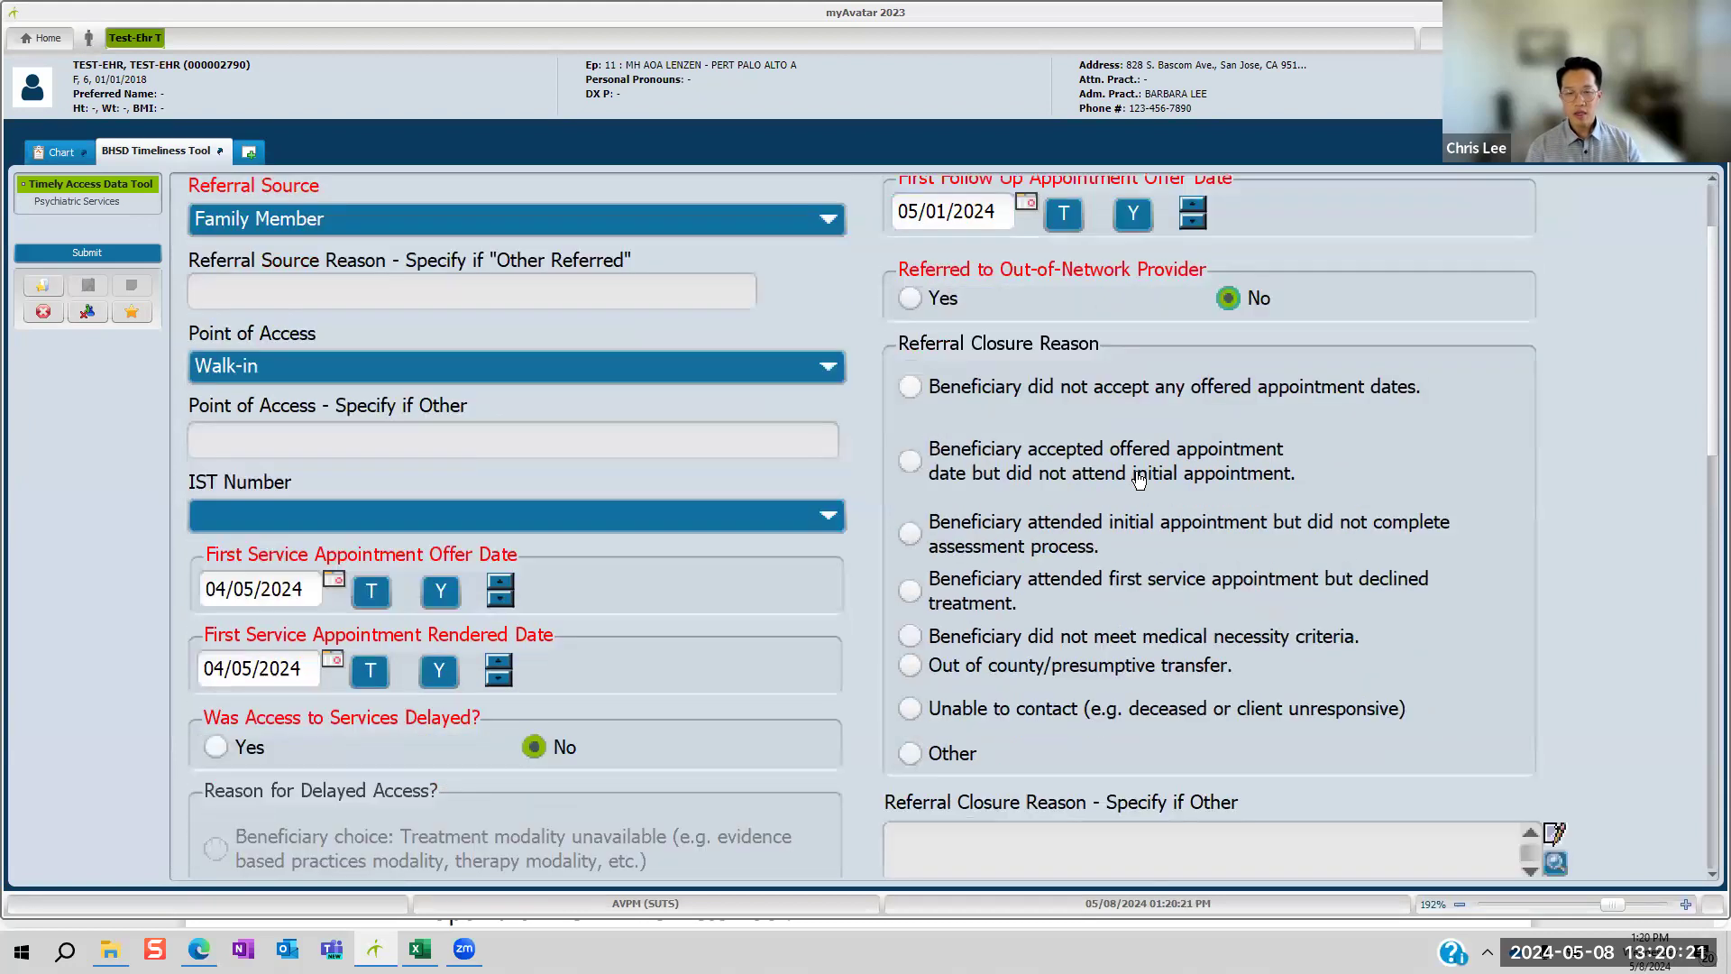
scroll(1138, 478, down, 1)
scroll(1139, 478, down, 3)
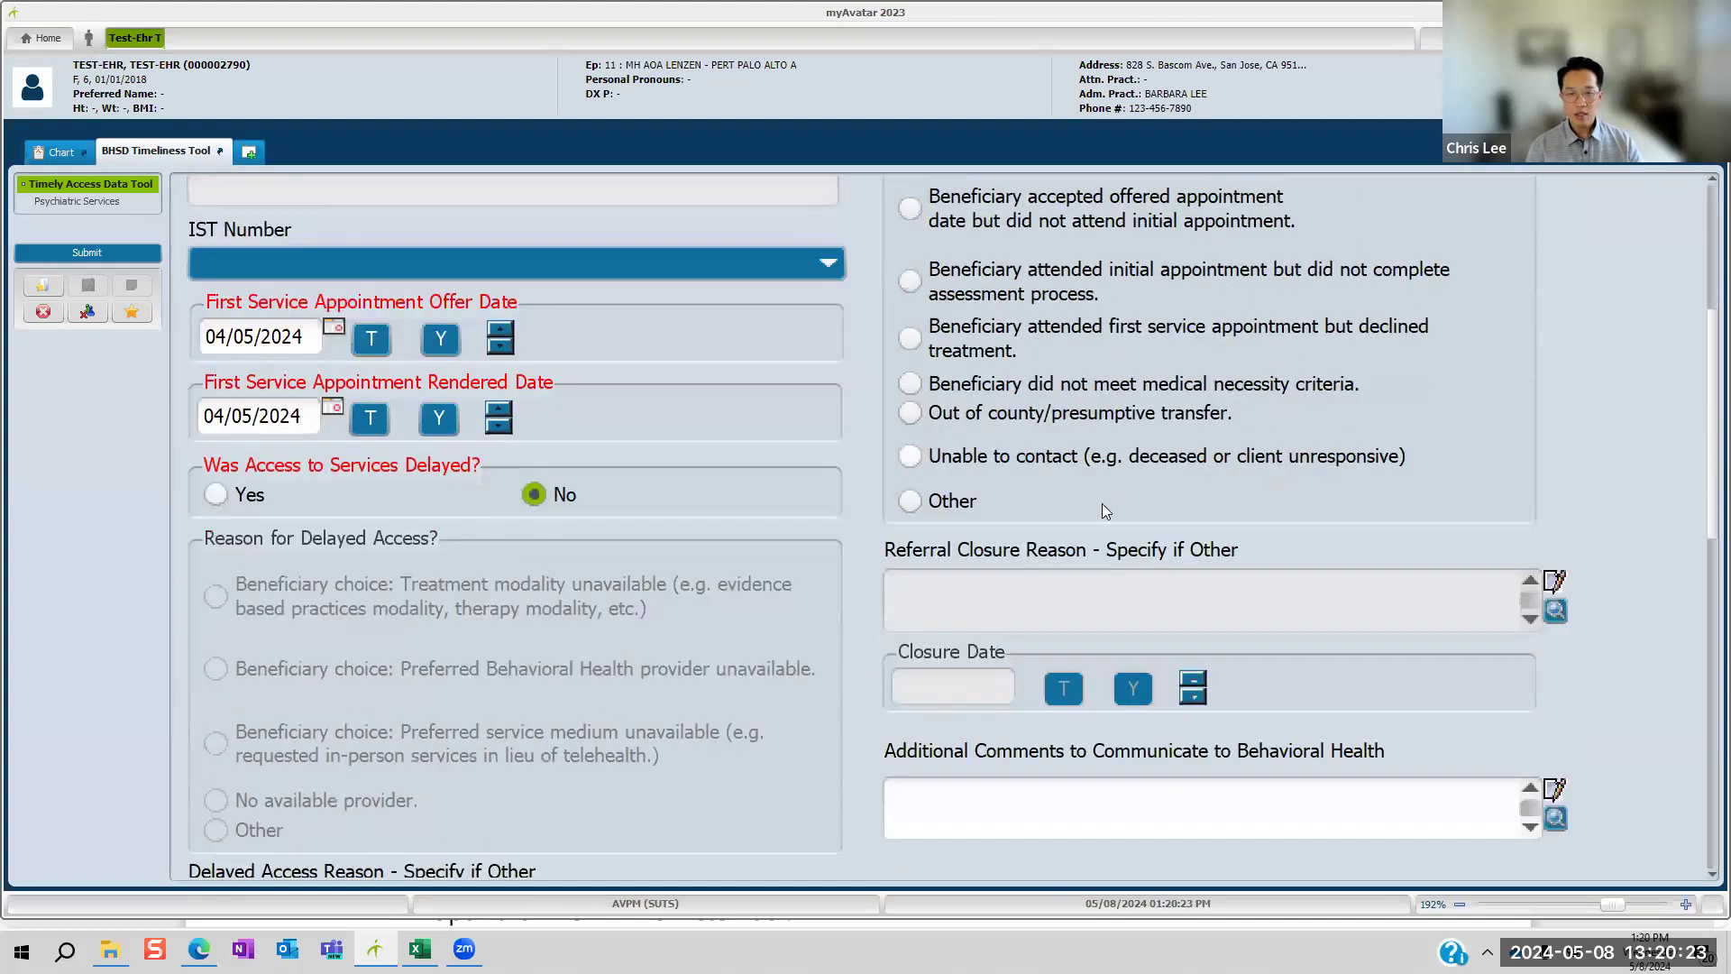
scroll(1062, 460, up, 1)
scroll(1062, 460, up, 3)
scroll(1042, 427, down, 1)
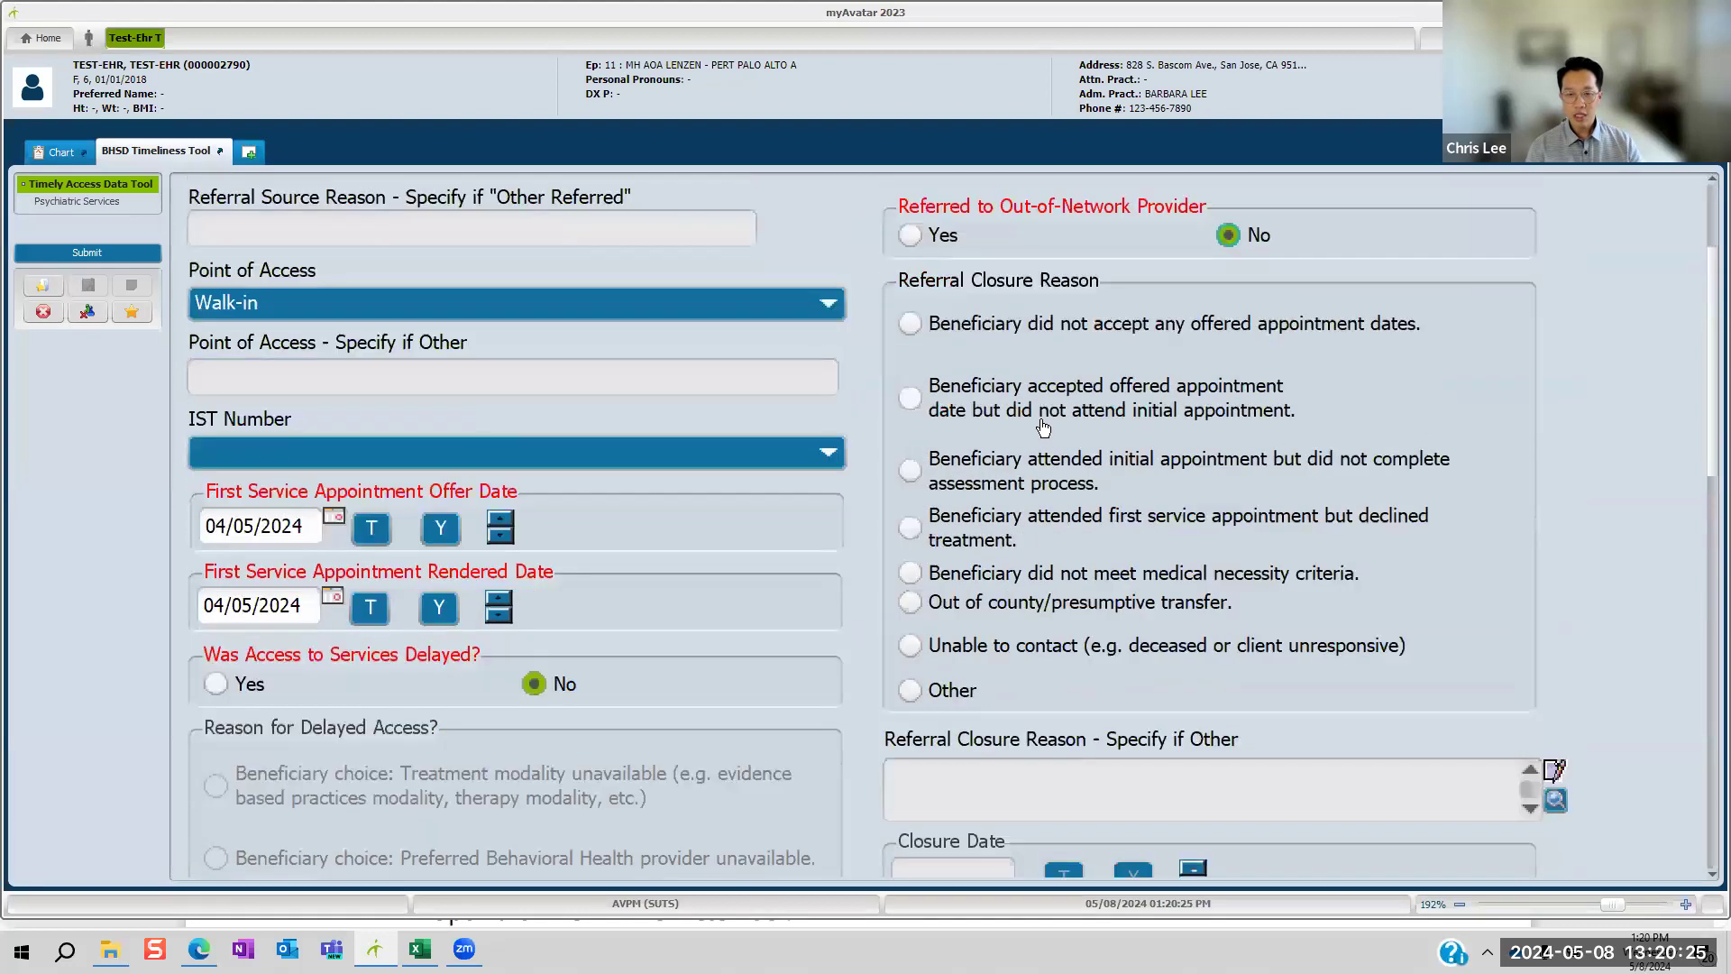
scroll(1001, 721, down, 1)
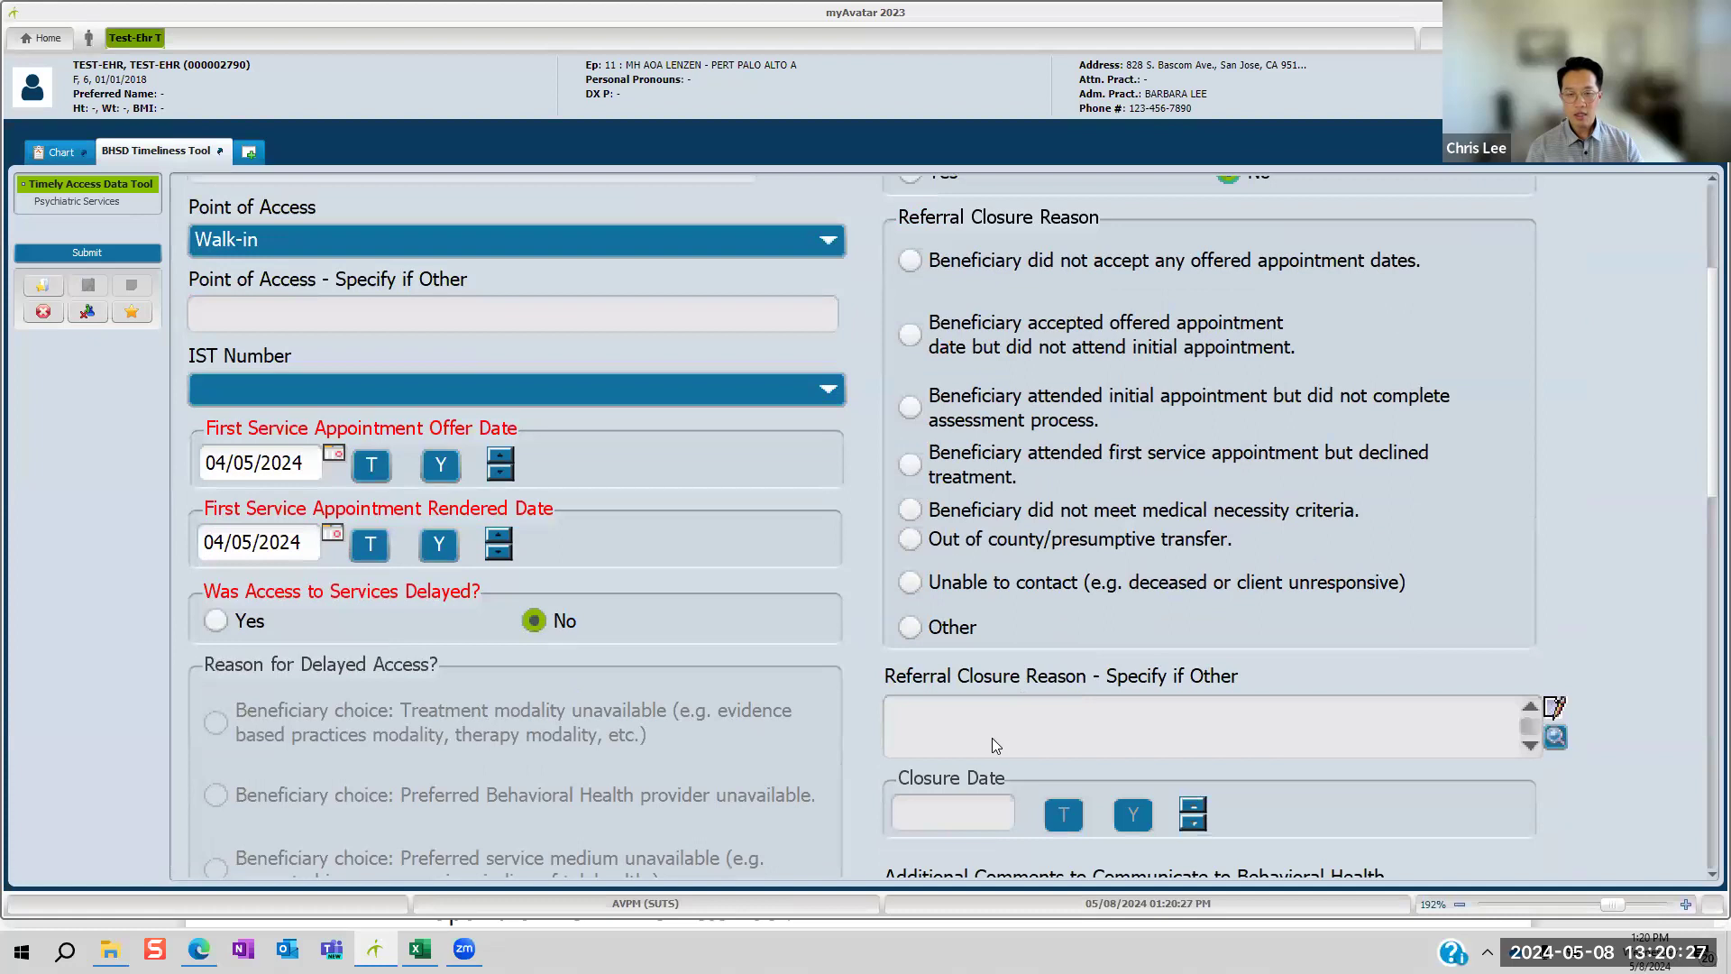
scroll(1316, 771, down, 2)
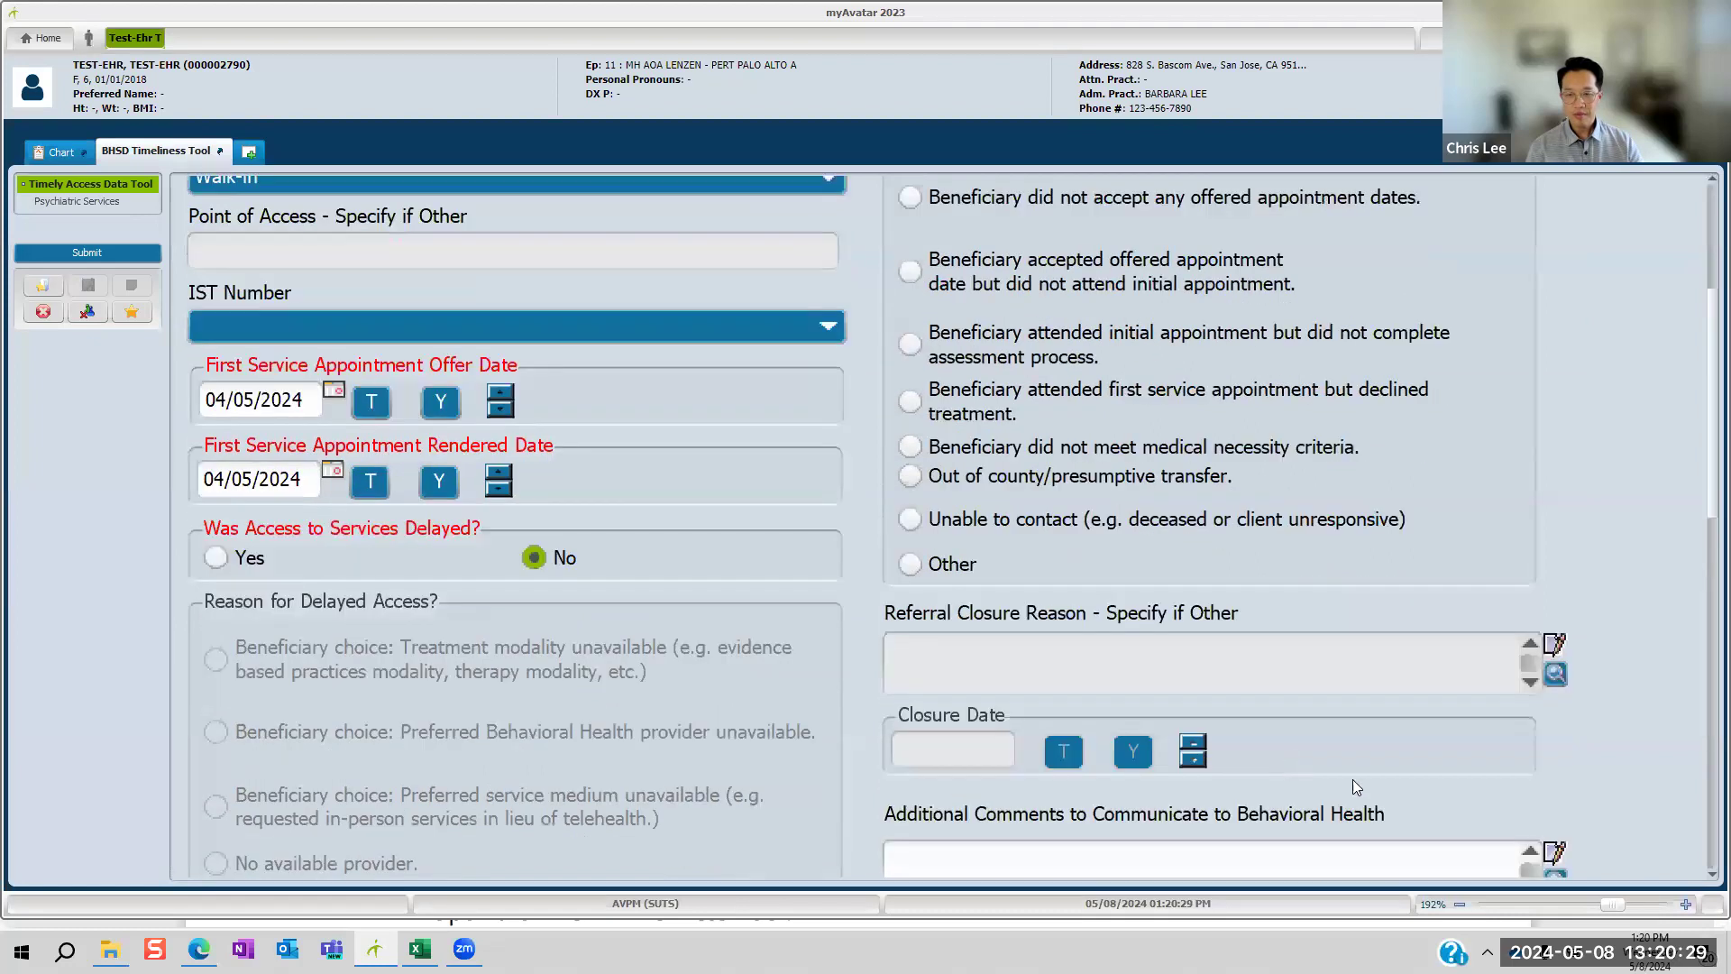
Step: Examine the additional comments field, the Delayed Access Reason field and the beginning of the Psychiatric Services section
click(1019, 799)
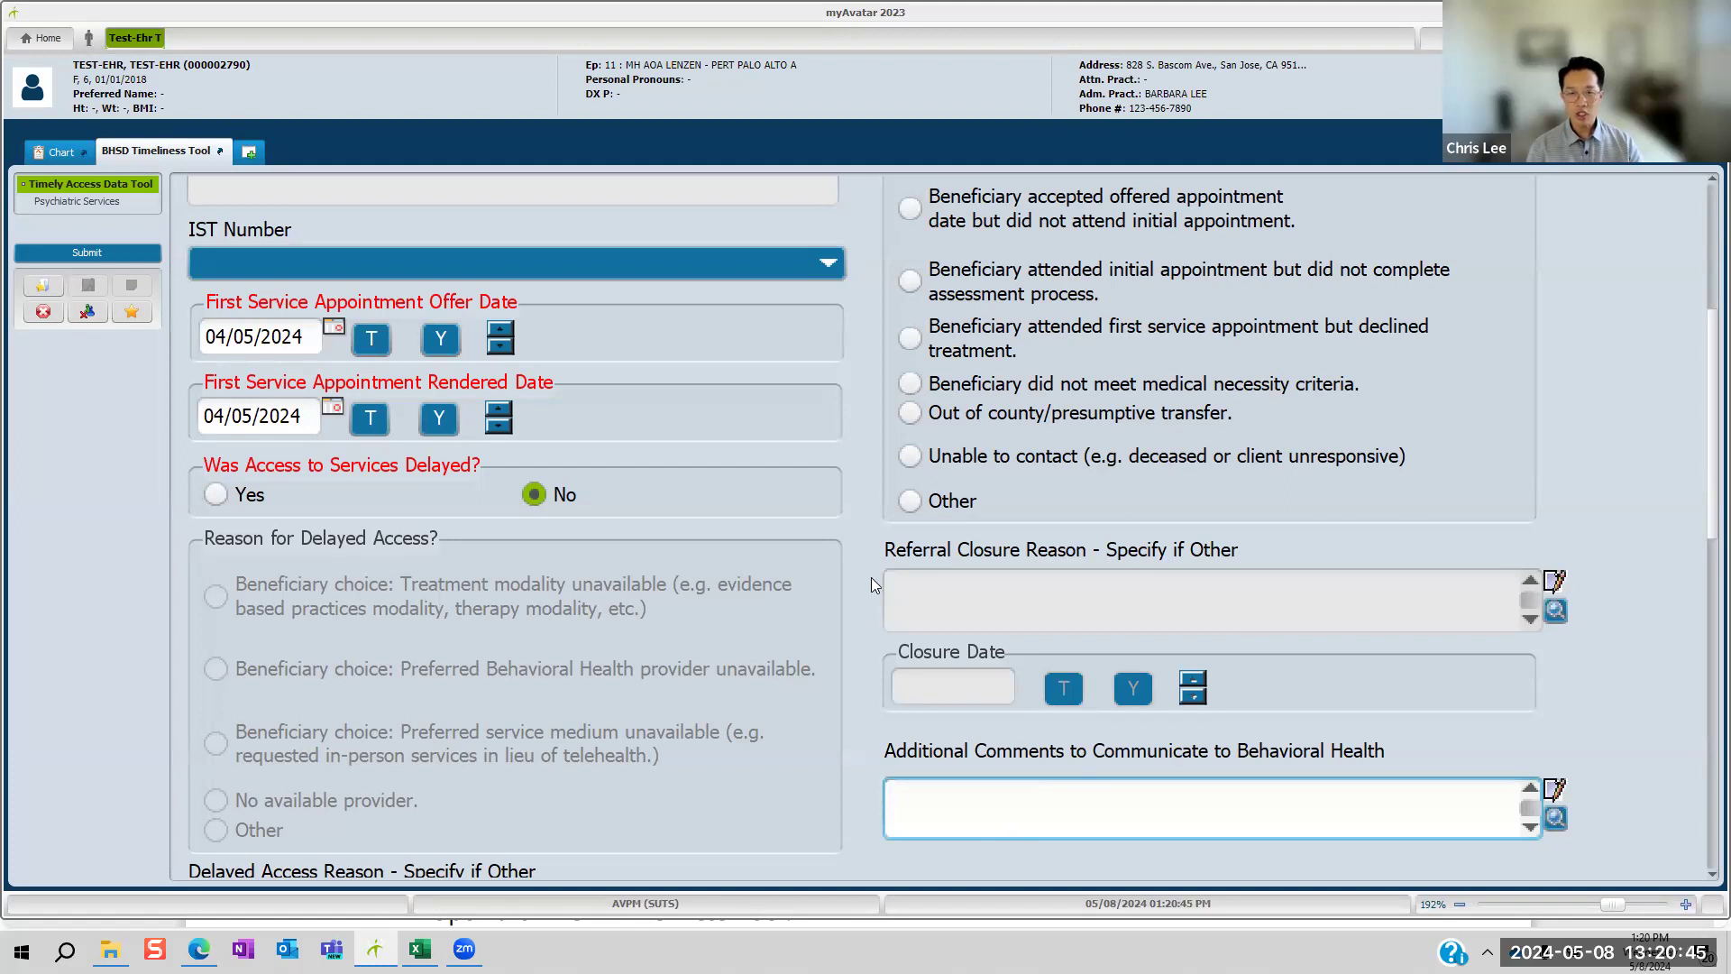
scroll(937, 731, down, 1)
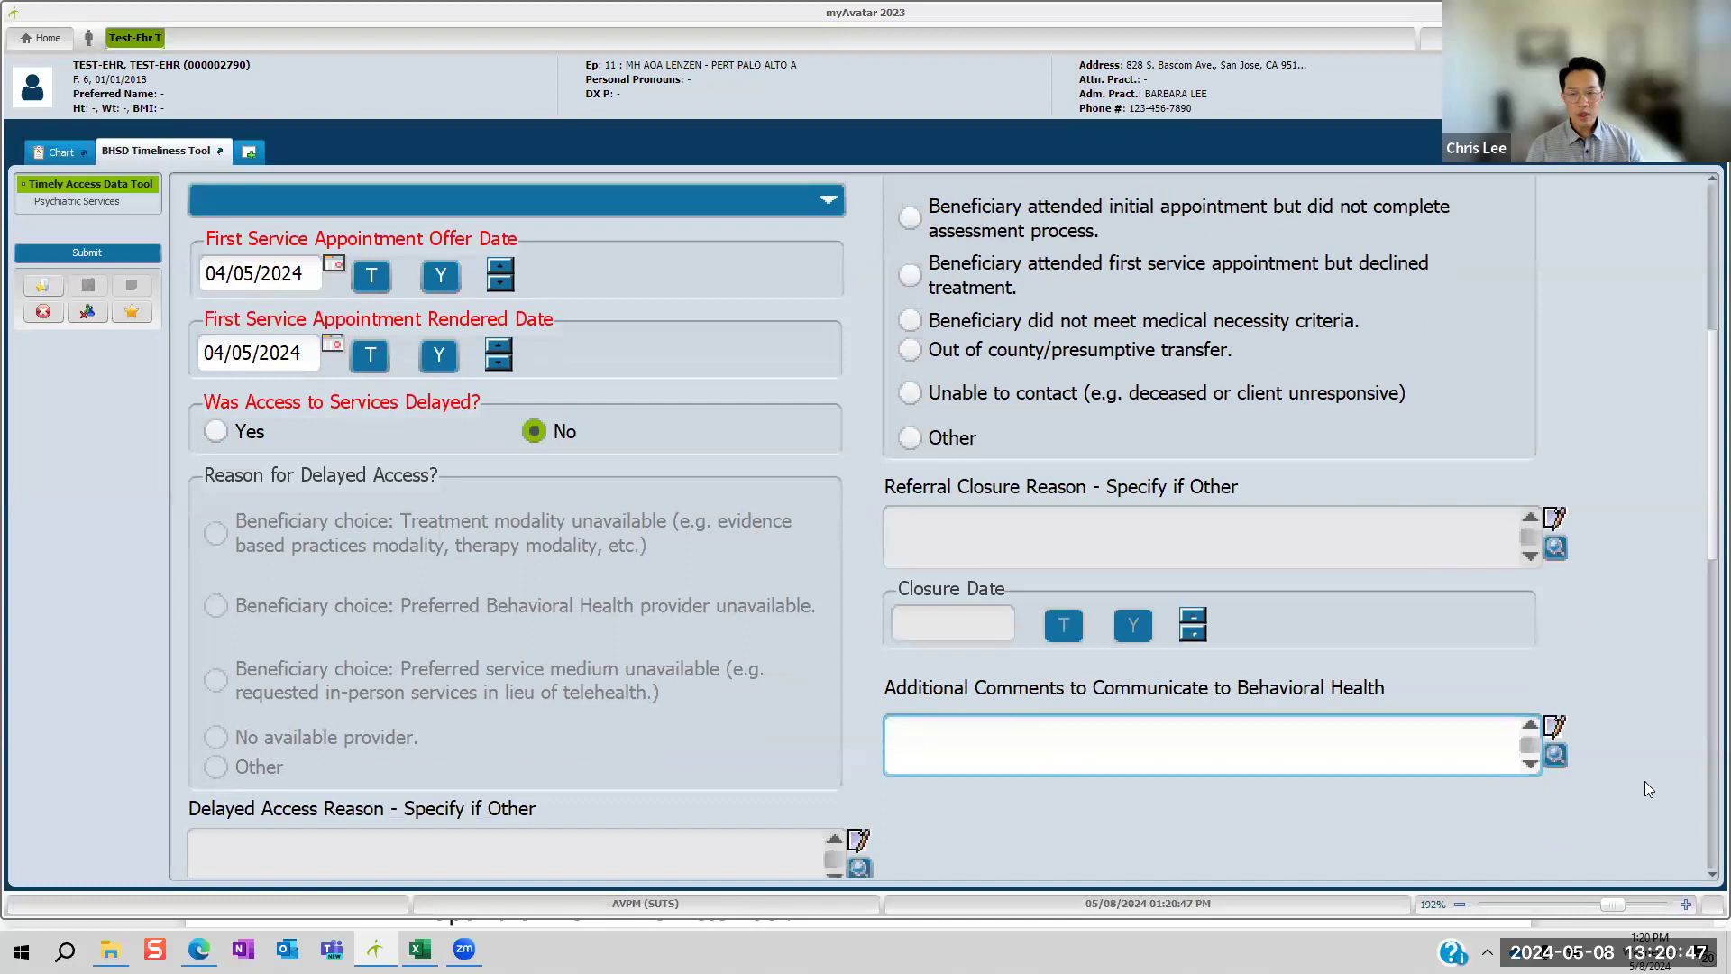
click(1708, 874)
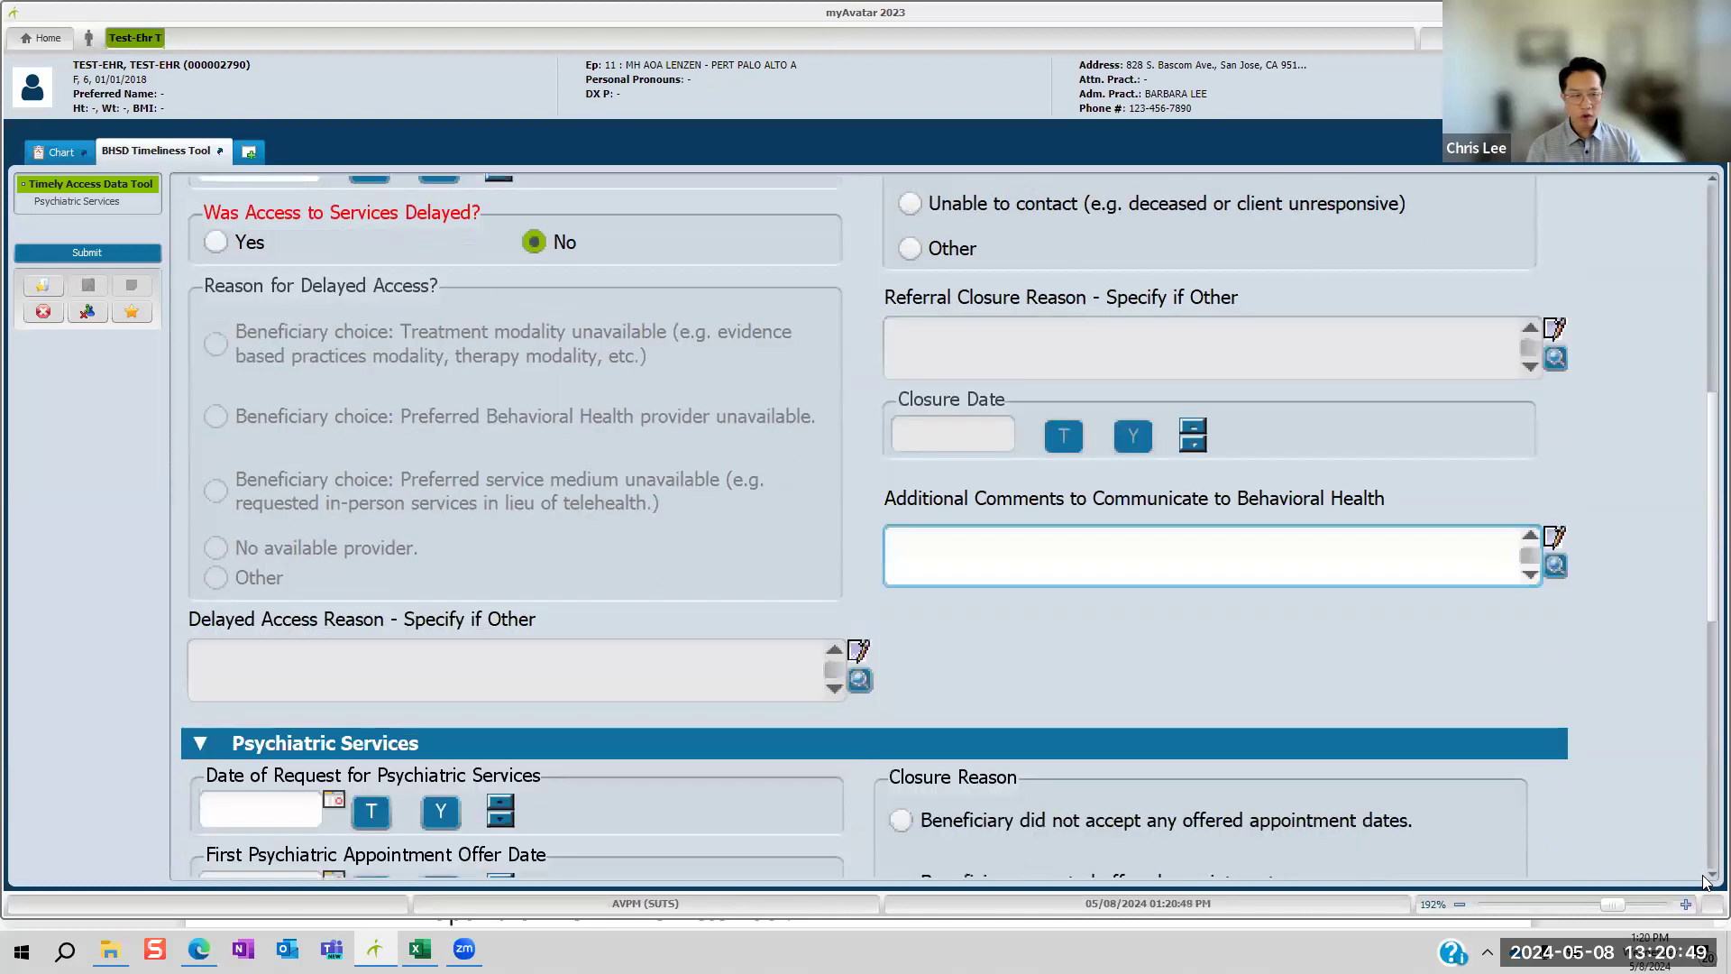
click(1707, 876)
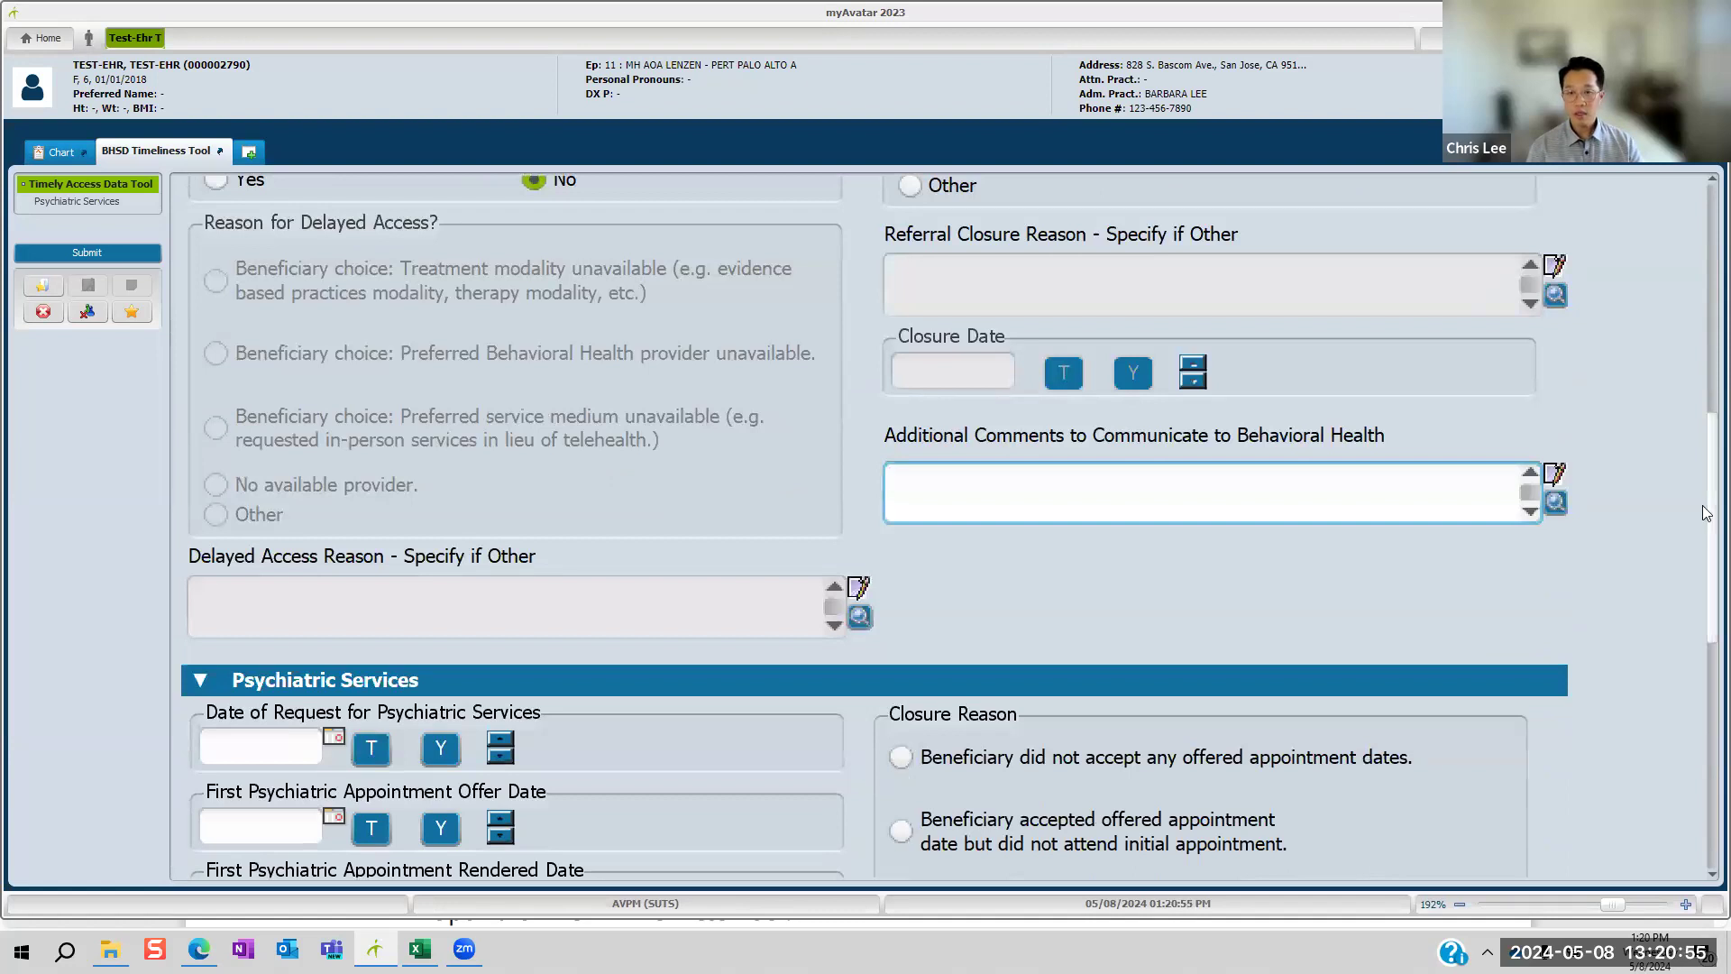
drag(1702, 505, 1702, 242)
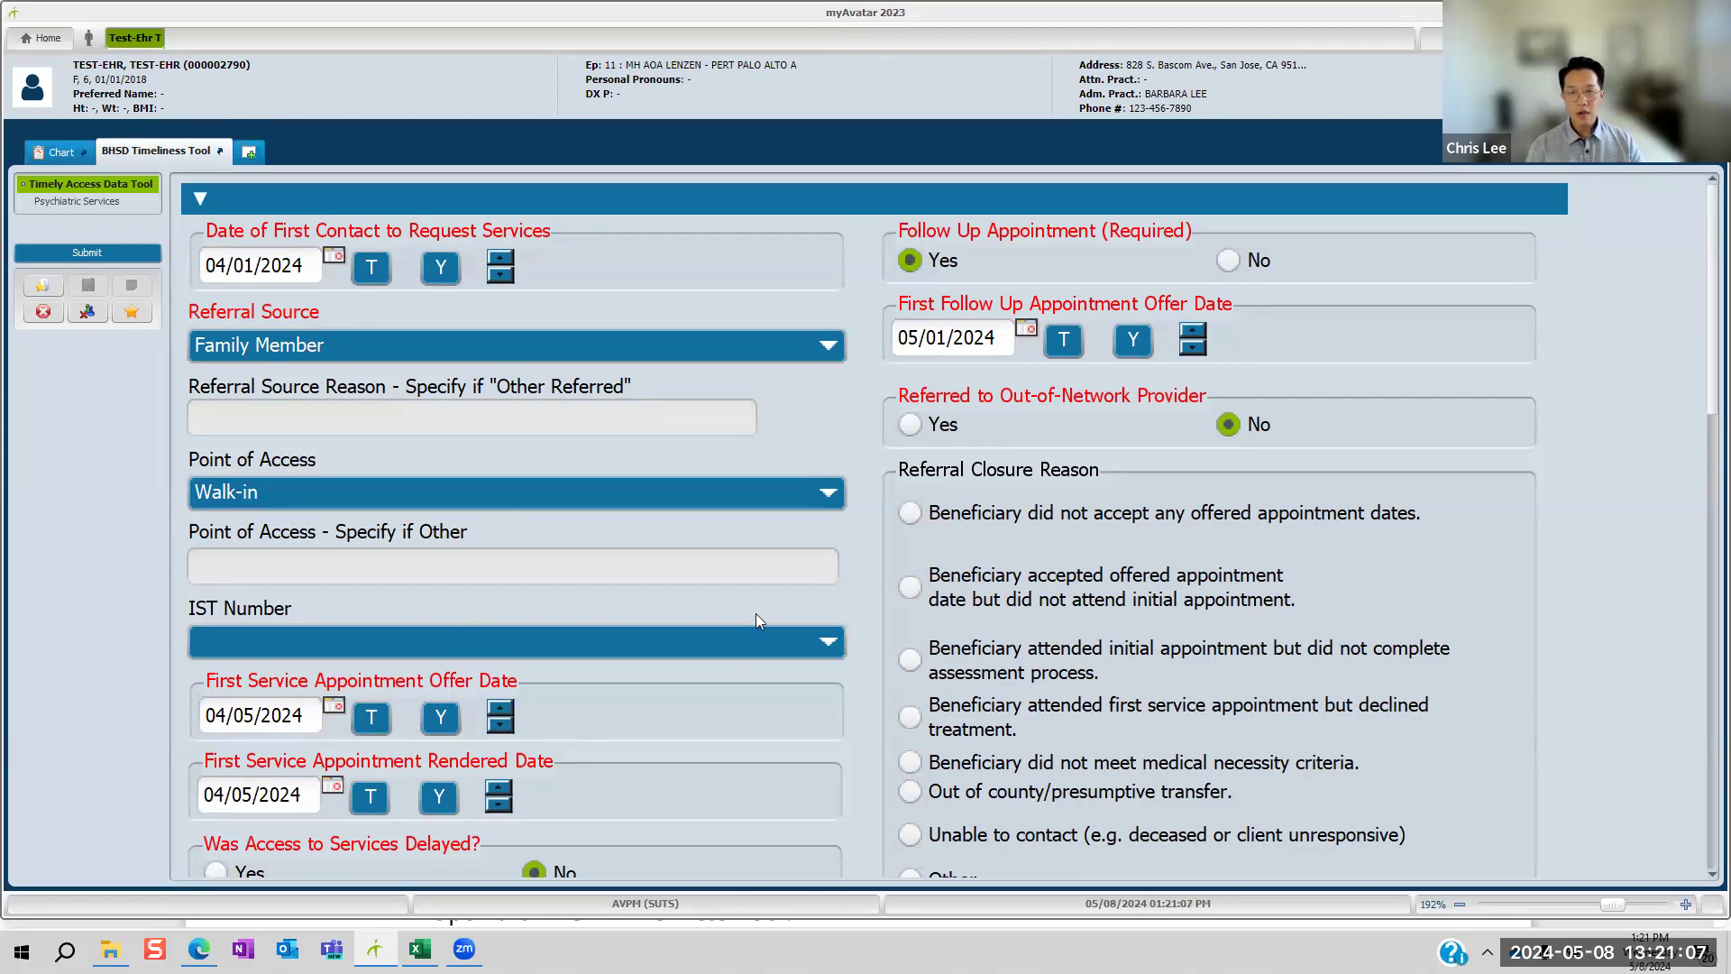
Step: Answer No to Follow Up Appointment and choose "Beneficiary did not accept any offered appointment dates" as the Referral Closure Reason
click(1225, 261)
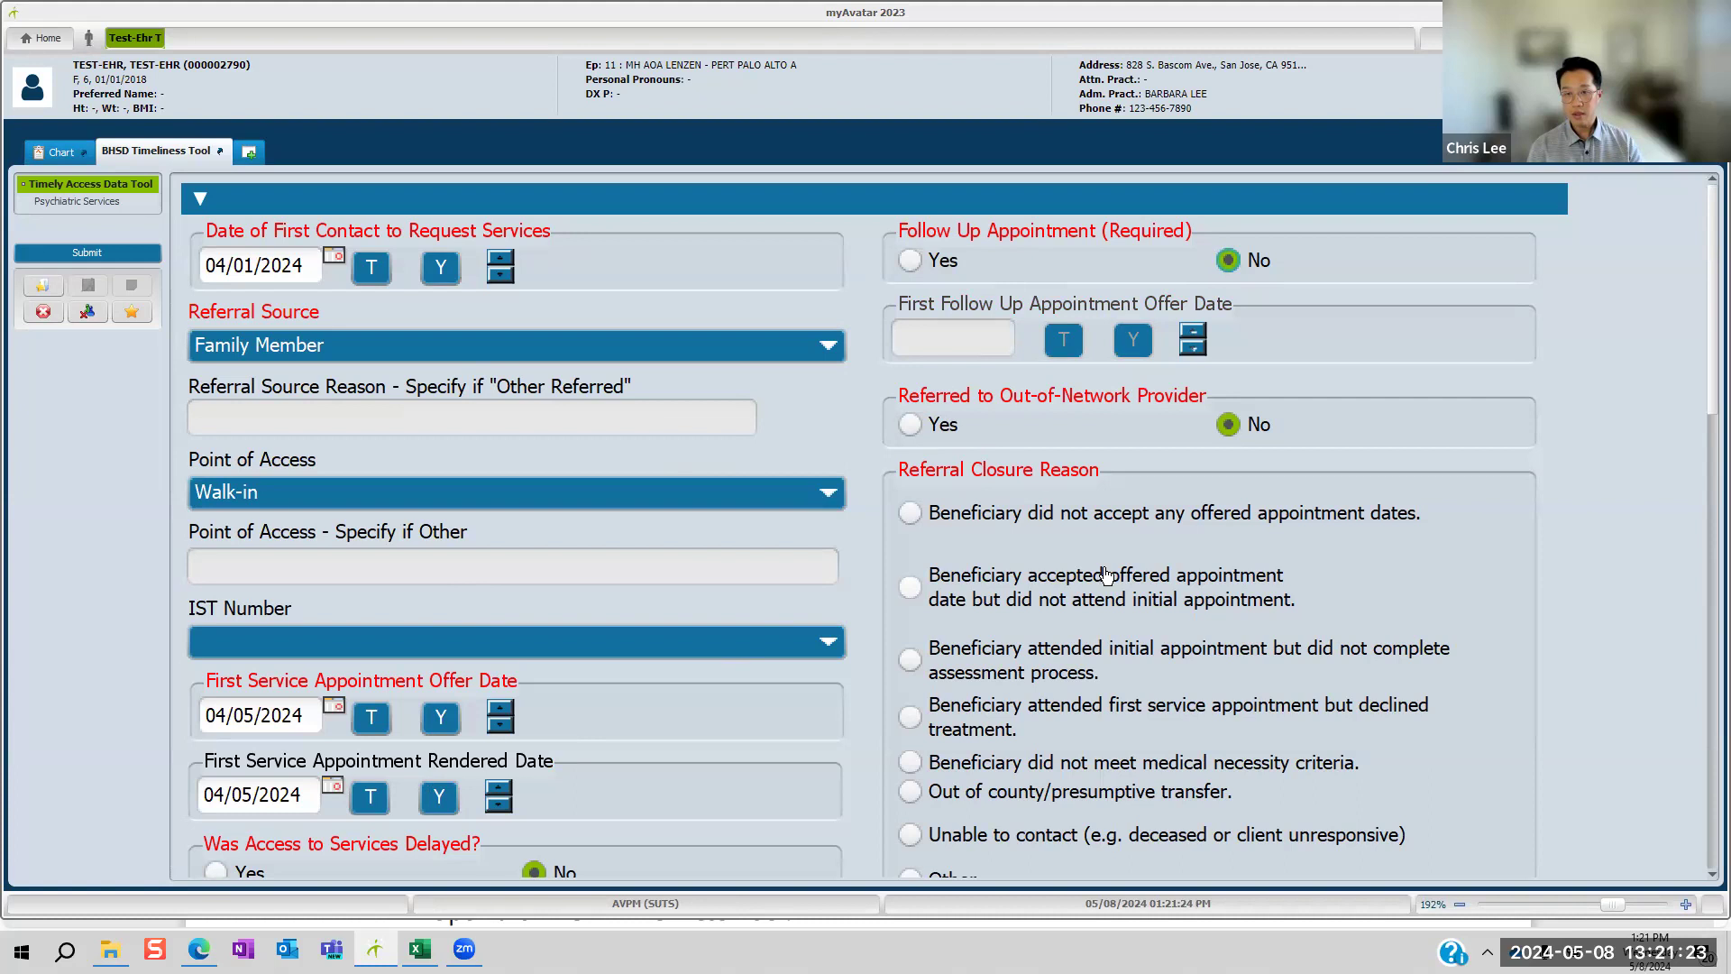
scroll(1105, 575, down, 2)
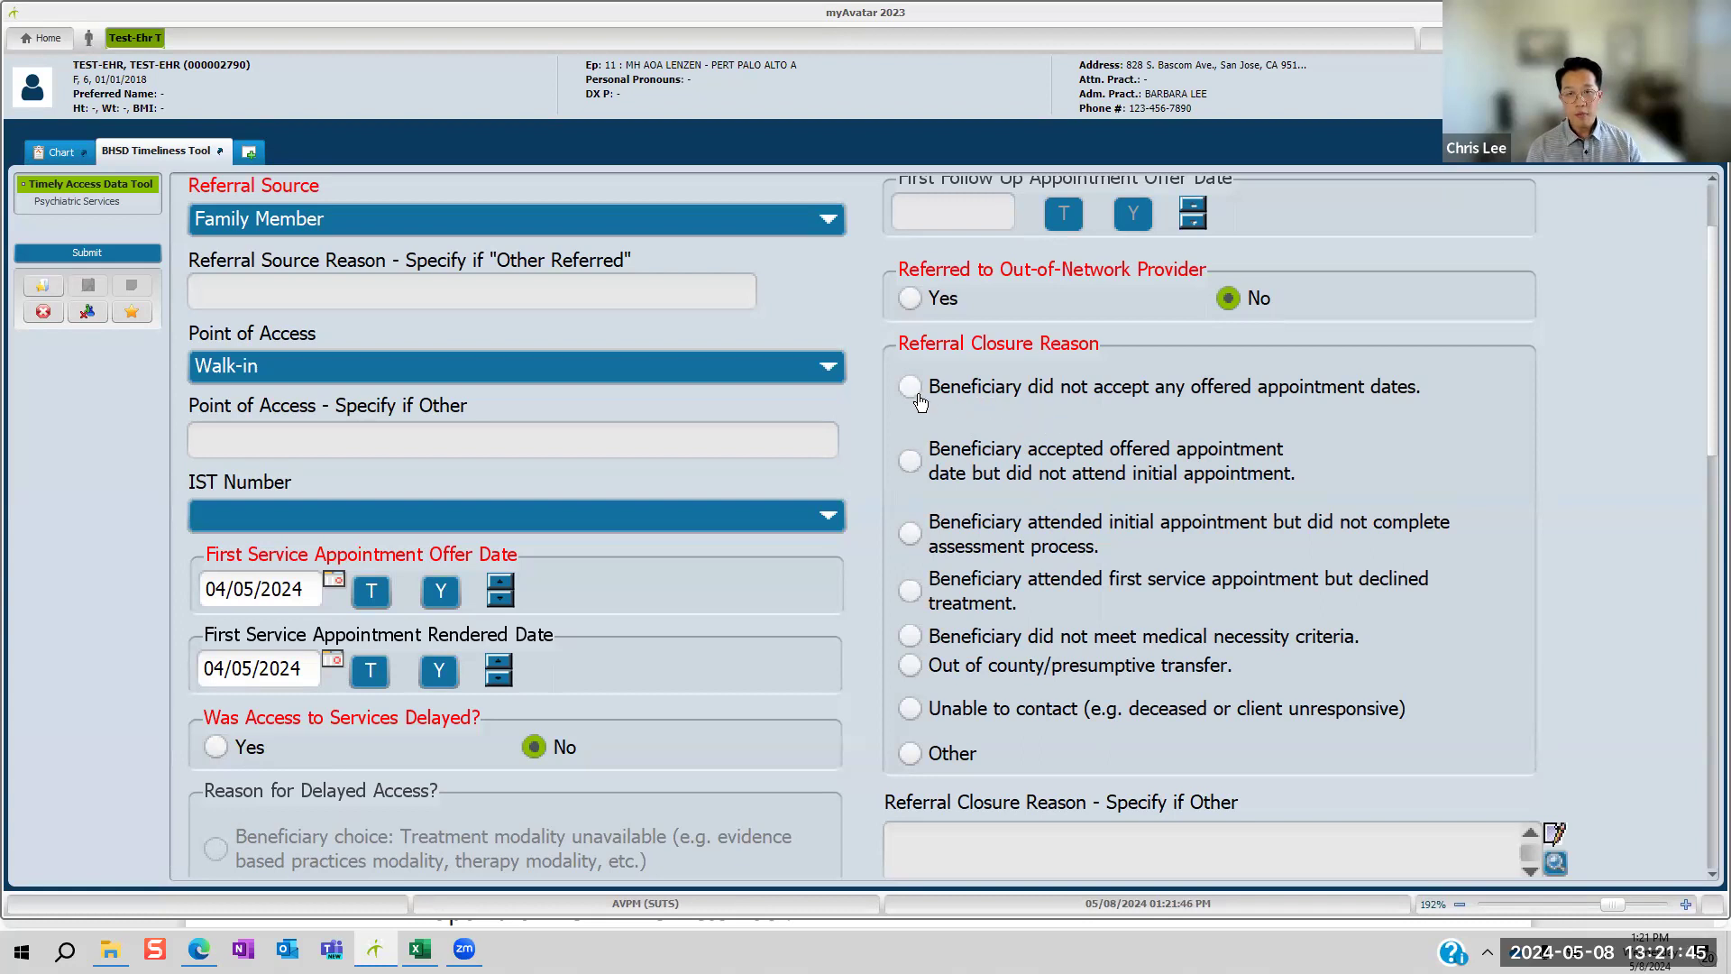
scroll(928, 397, up, 1)
scroll(918, 413, up, 1)
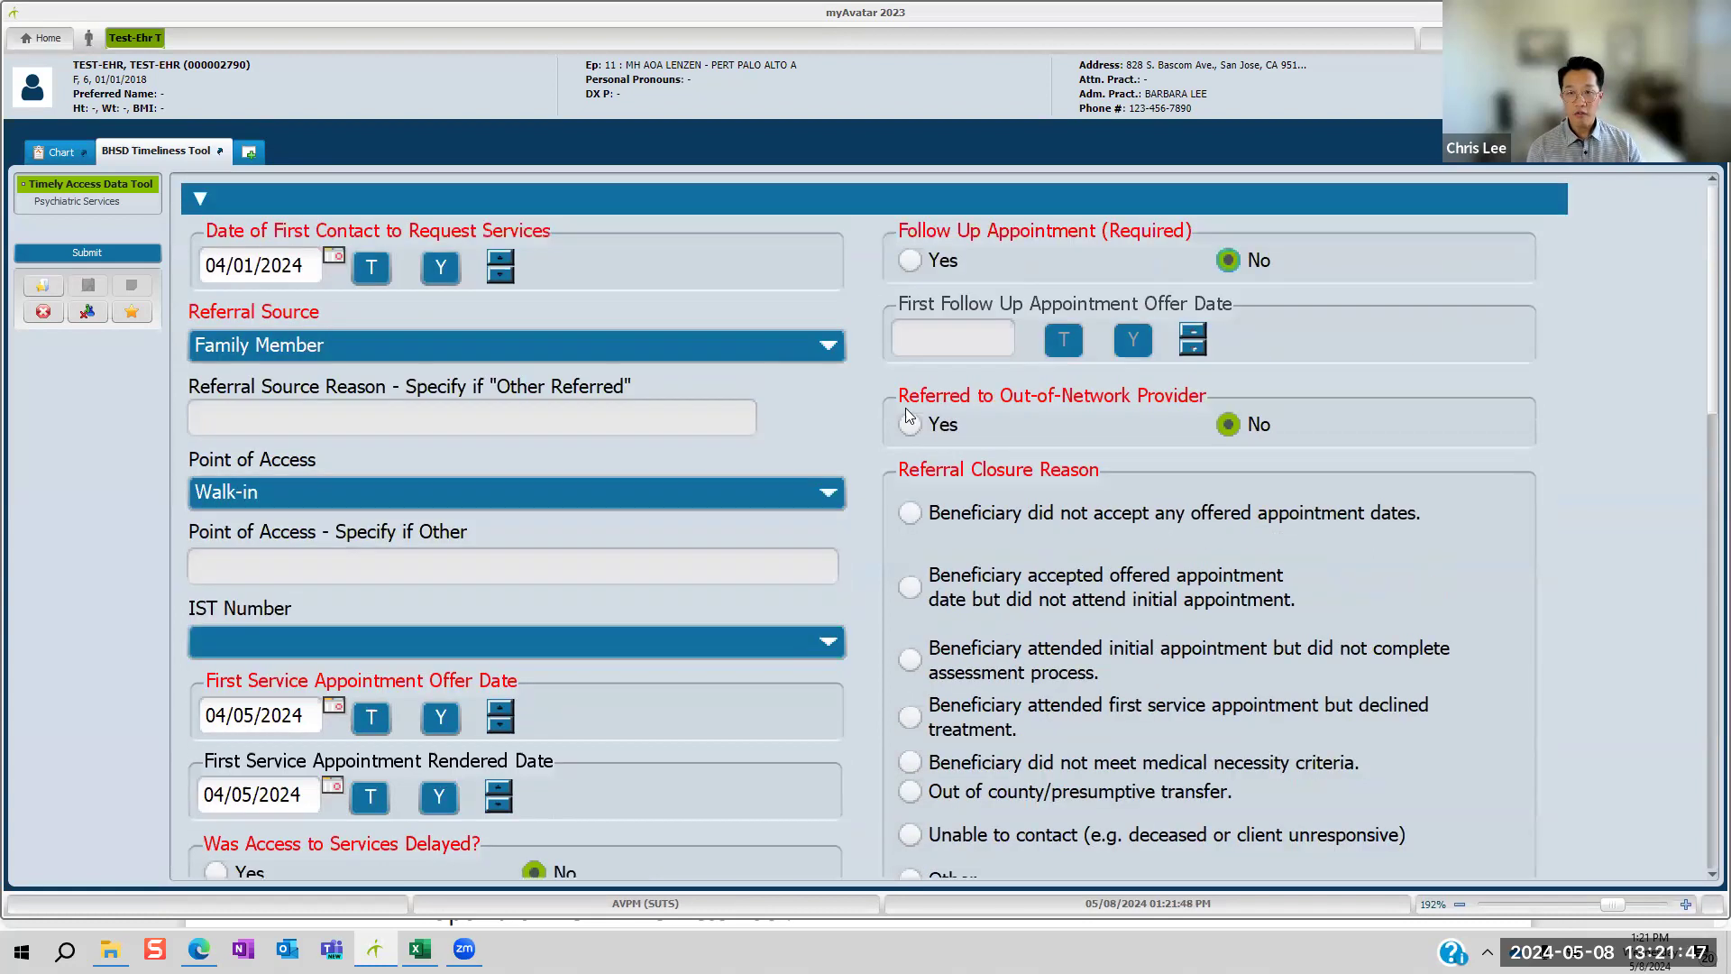
click(909, 516)
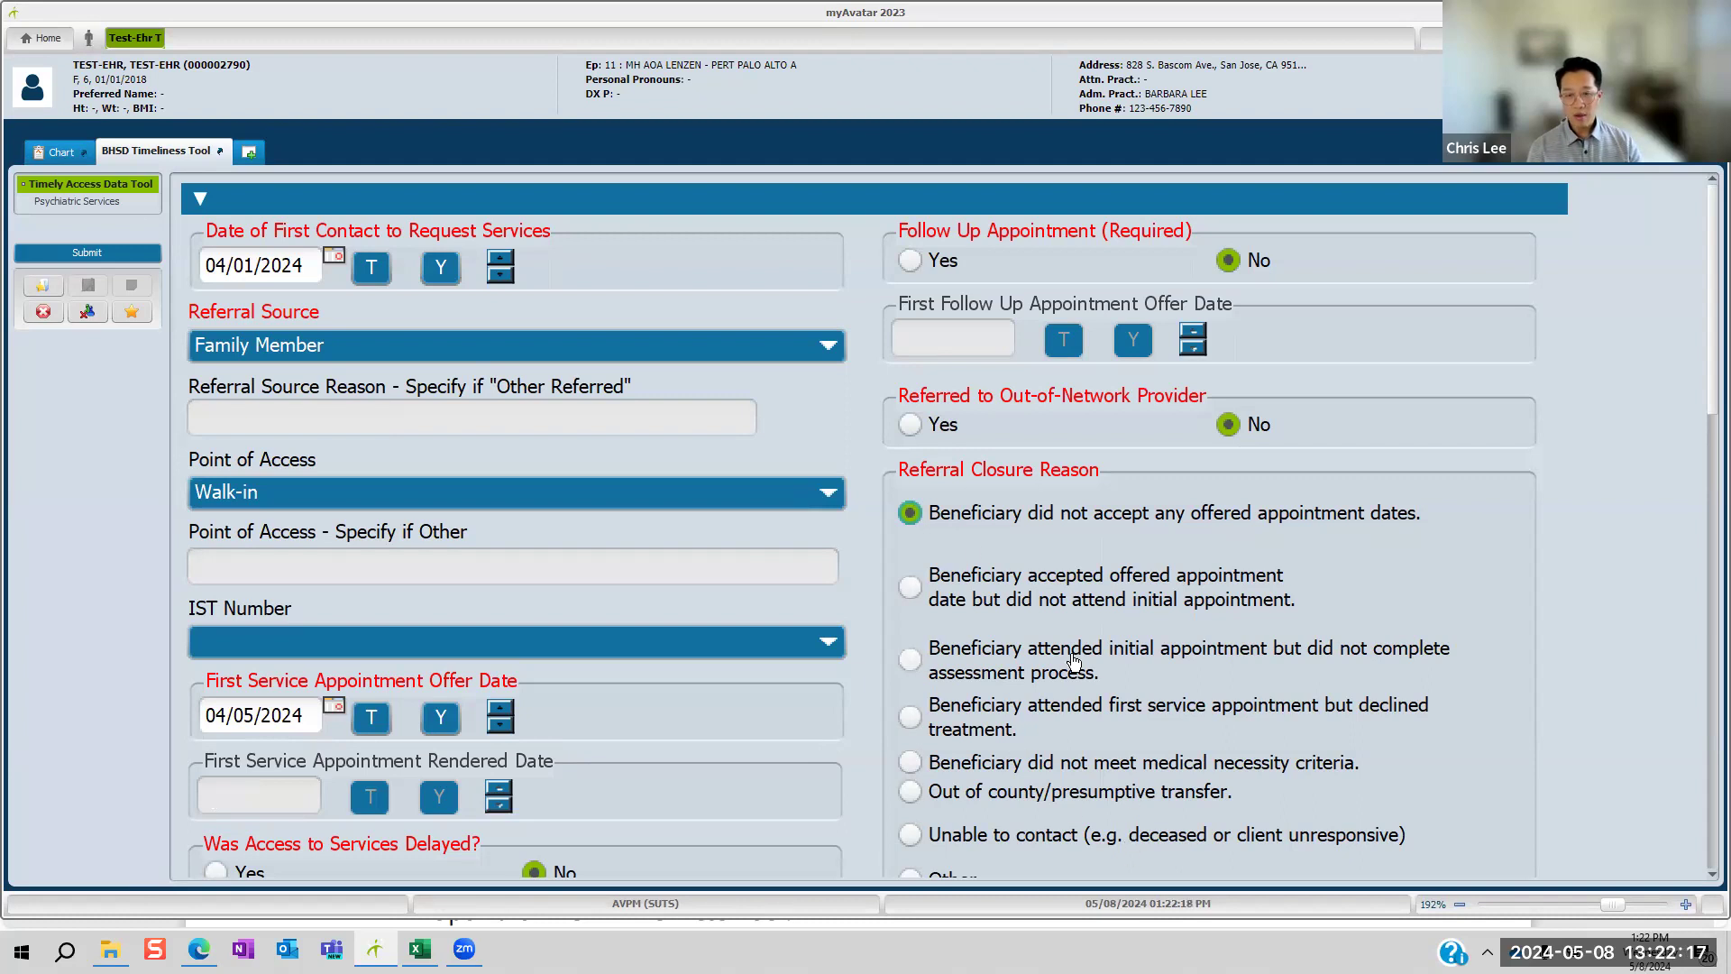
Step: Try the closure reasons for not attending the initial appointment and for attending it without completing the assessment process, checking the service appointment fields
scroll(1073, 661, down, 1)
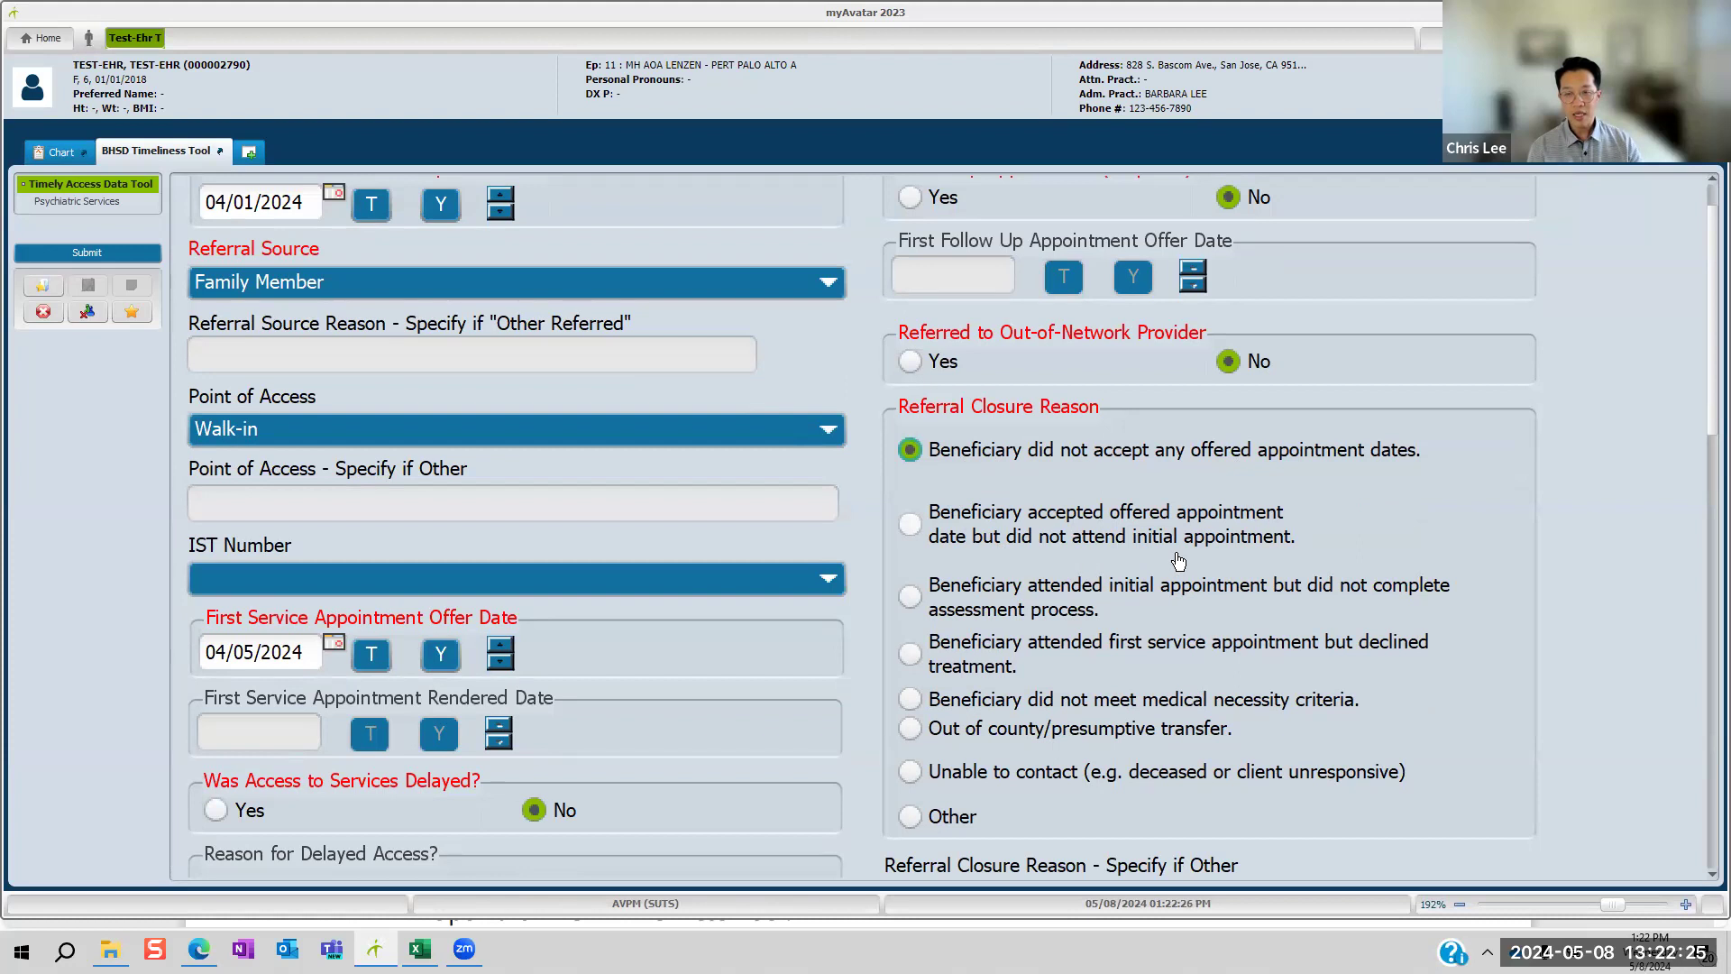
click(911, 529)
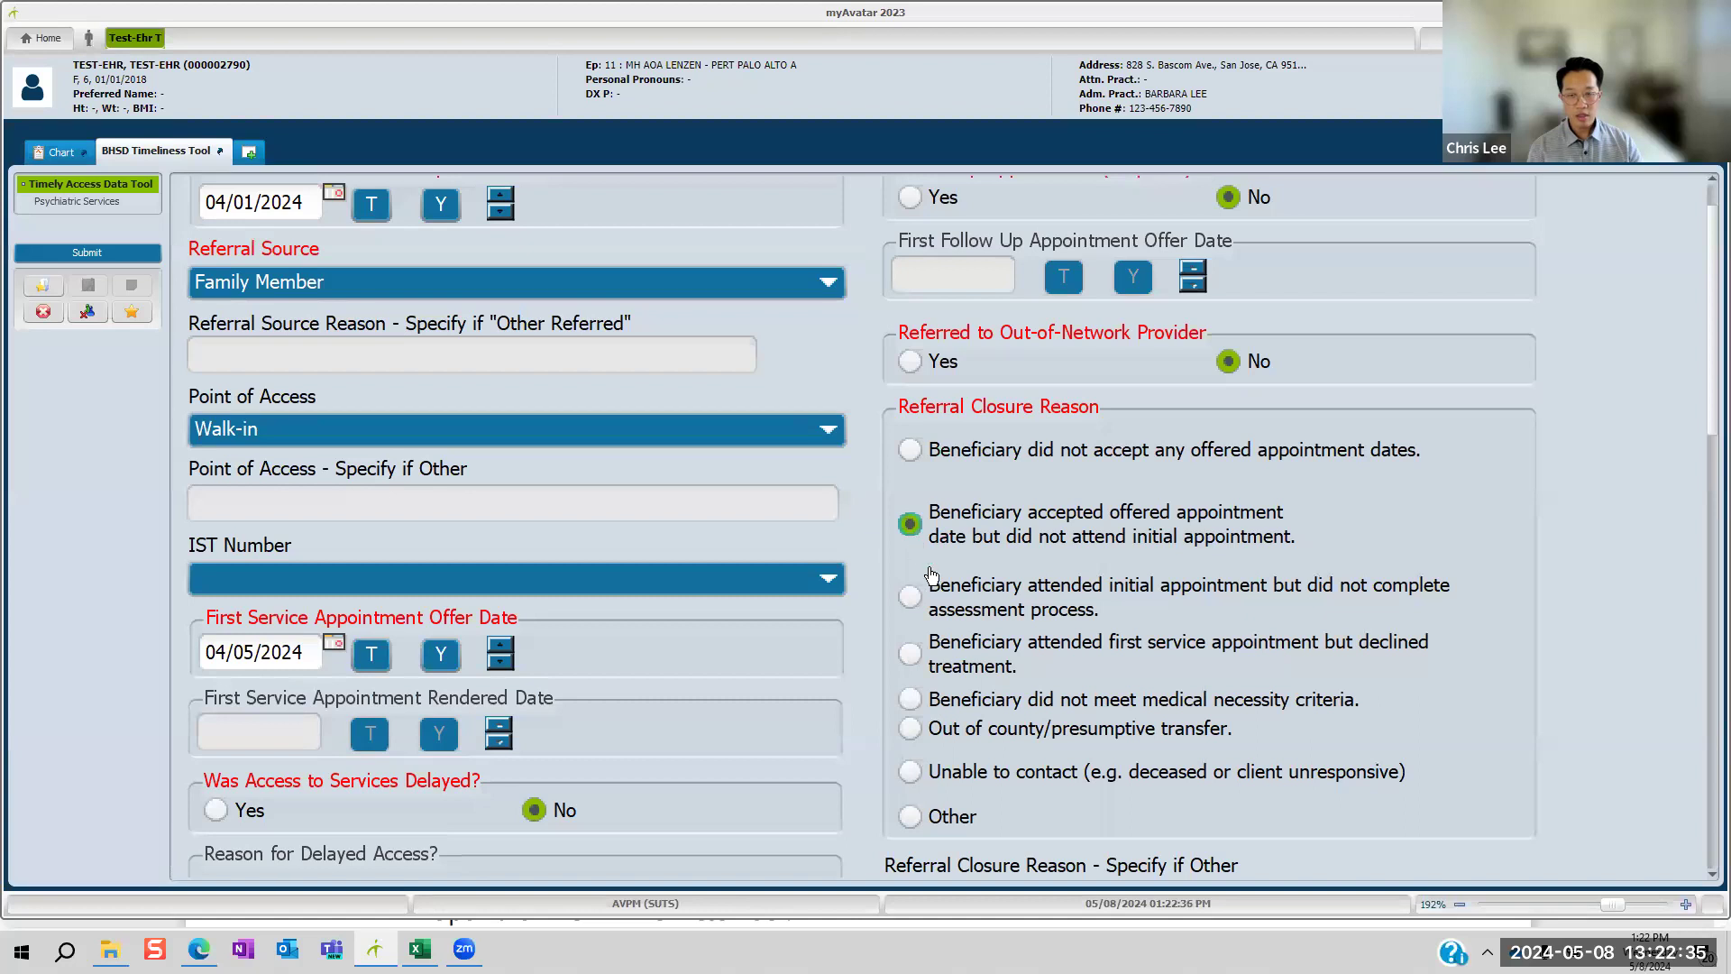
scroll(947, 572, down, 1)
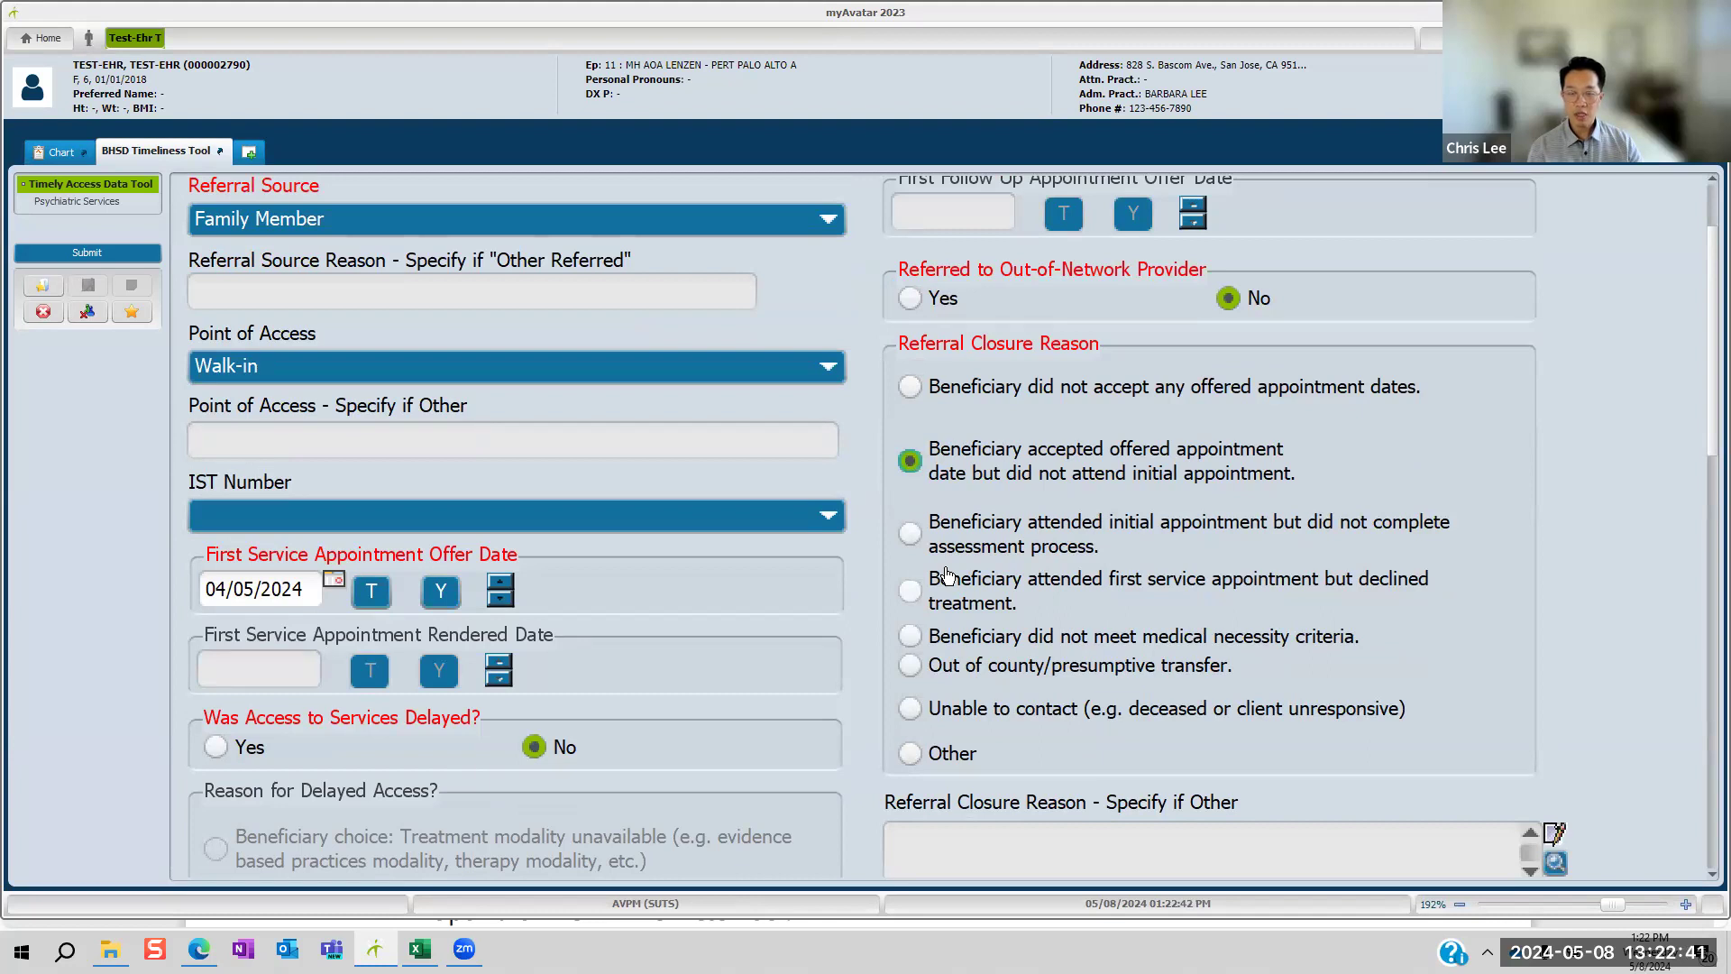
click(911, 534)
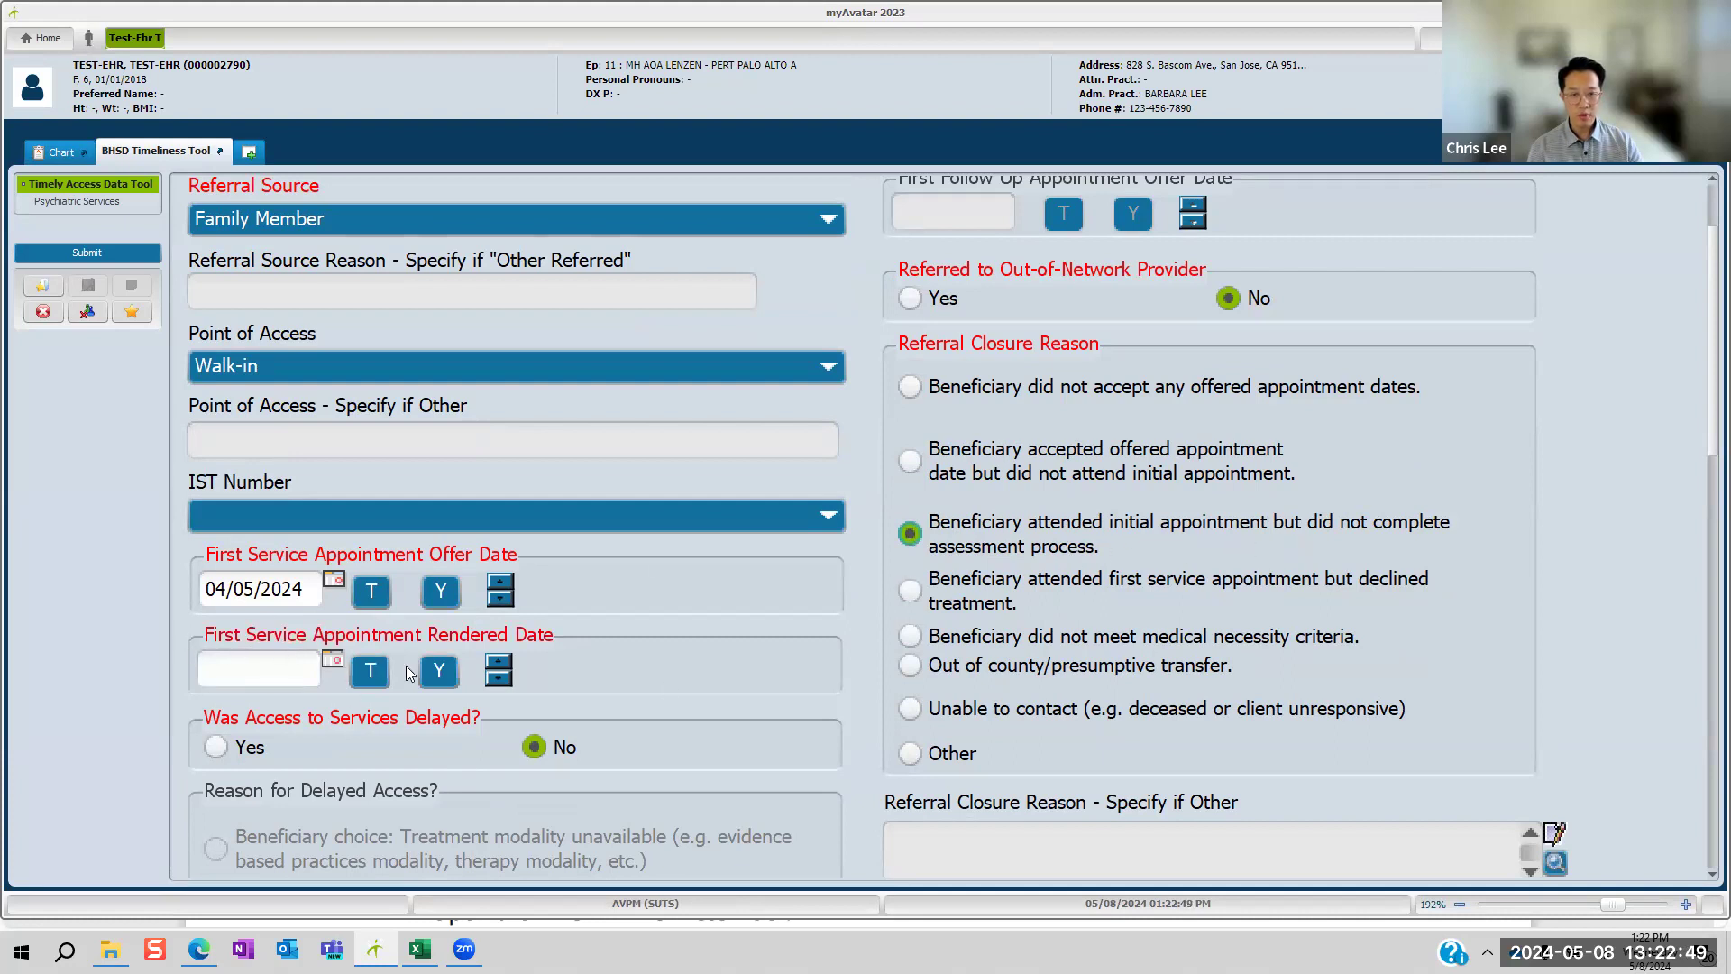
scroll(1051, 622, up, 3)
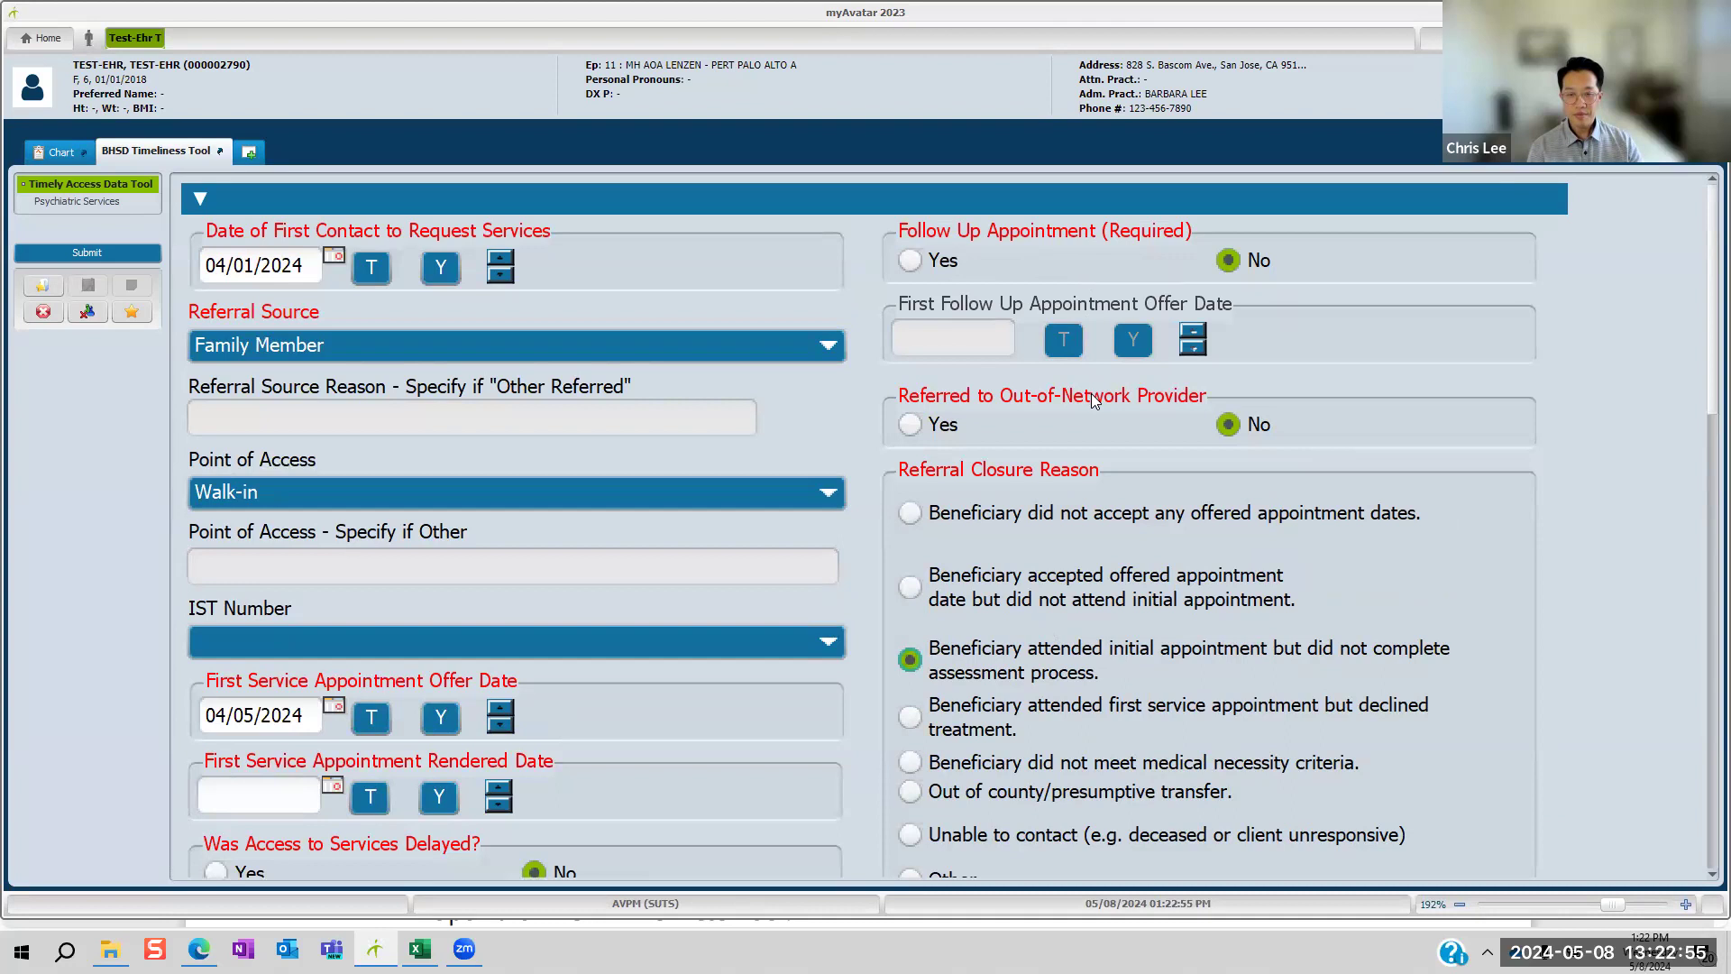
scroll(1096, 397, down, 3)
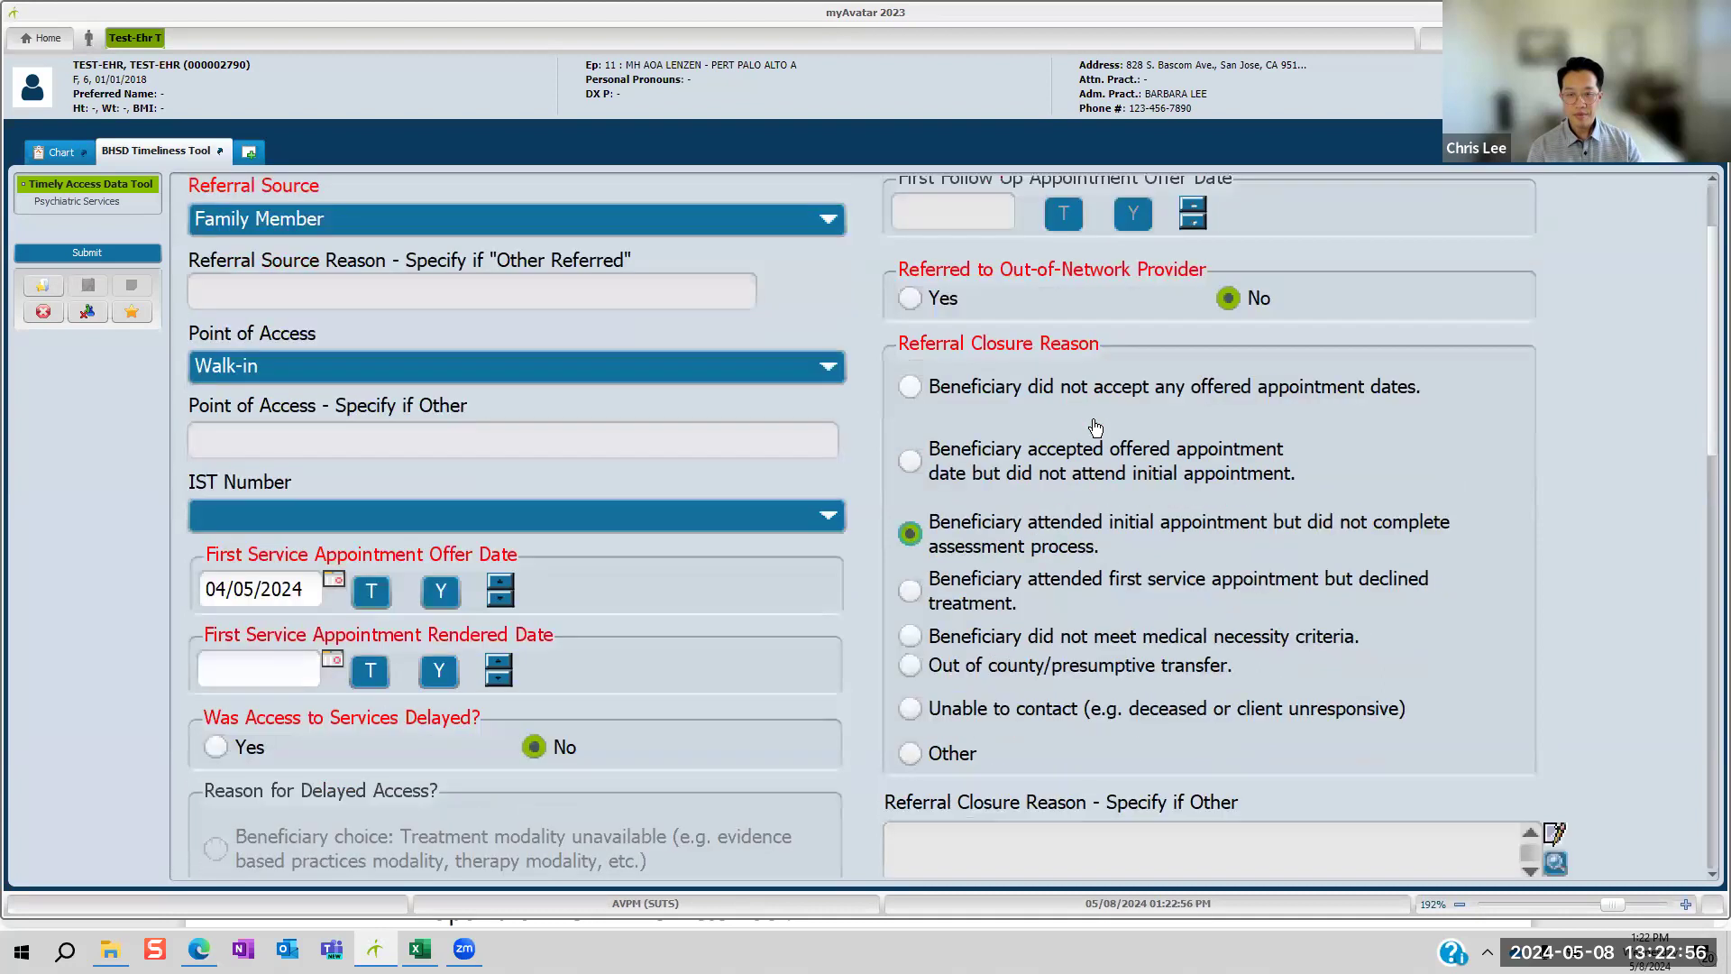
Step: Try the closure reasons for declined treatment, unmet medical necessity criteria and out of county/presumptive transfer
click(910, 592)
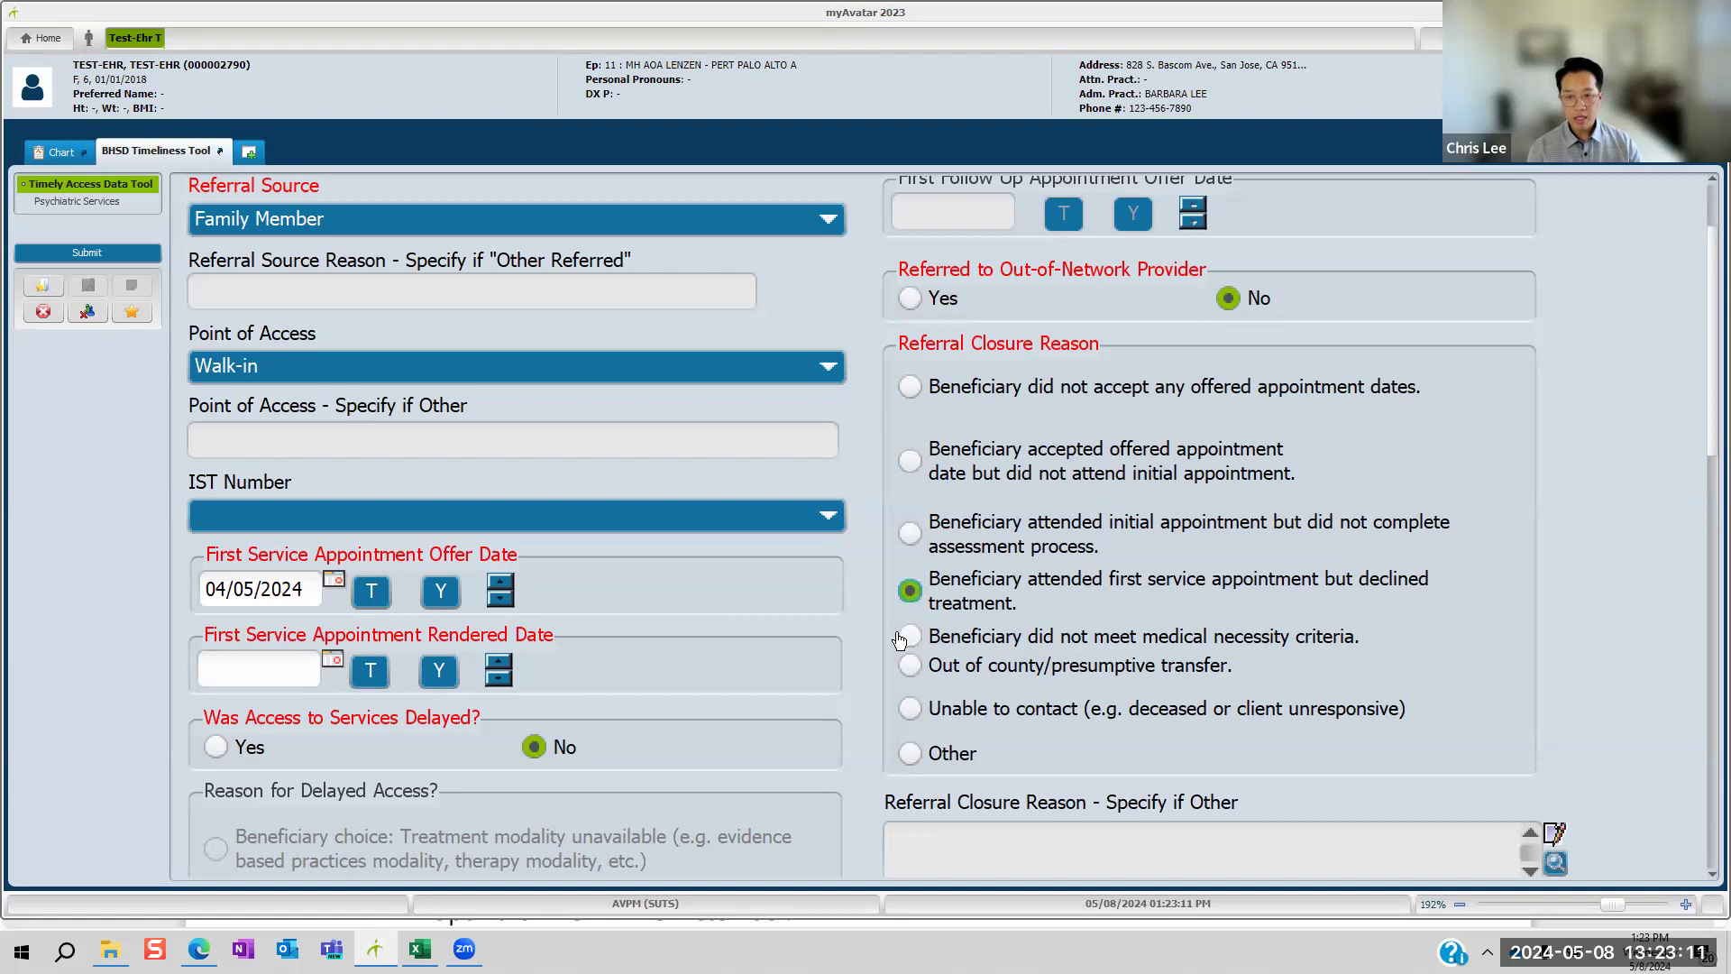
click(908, 637)
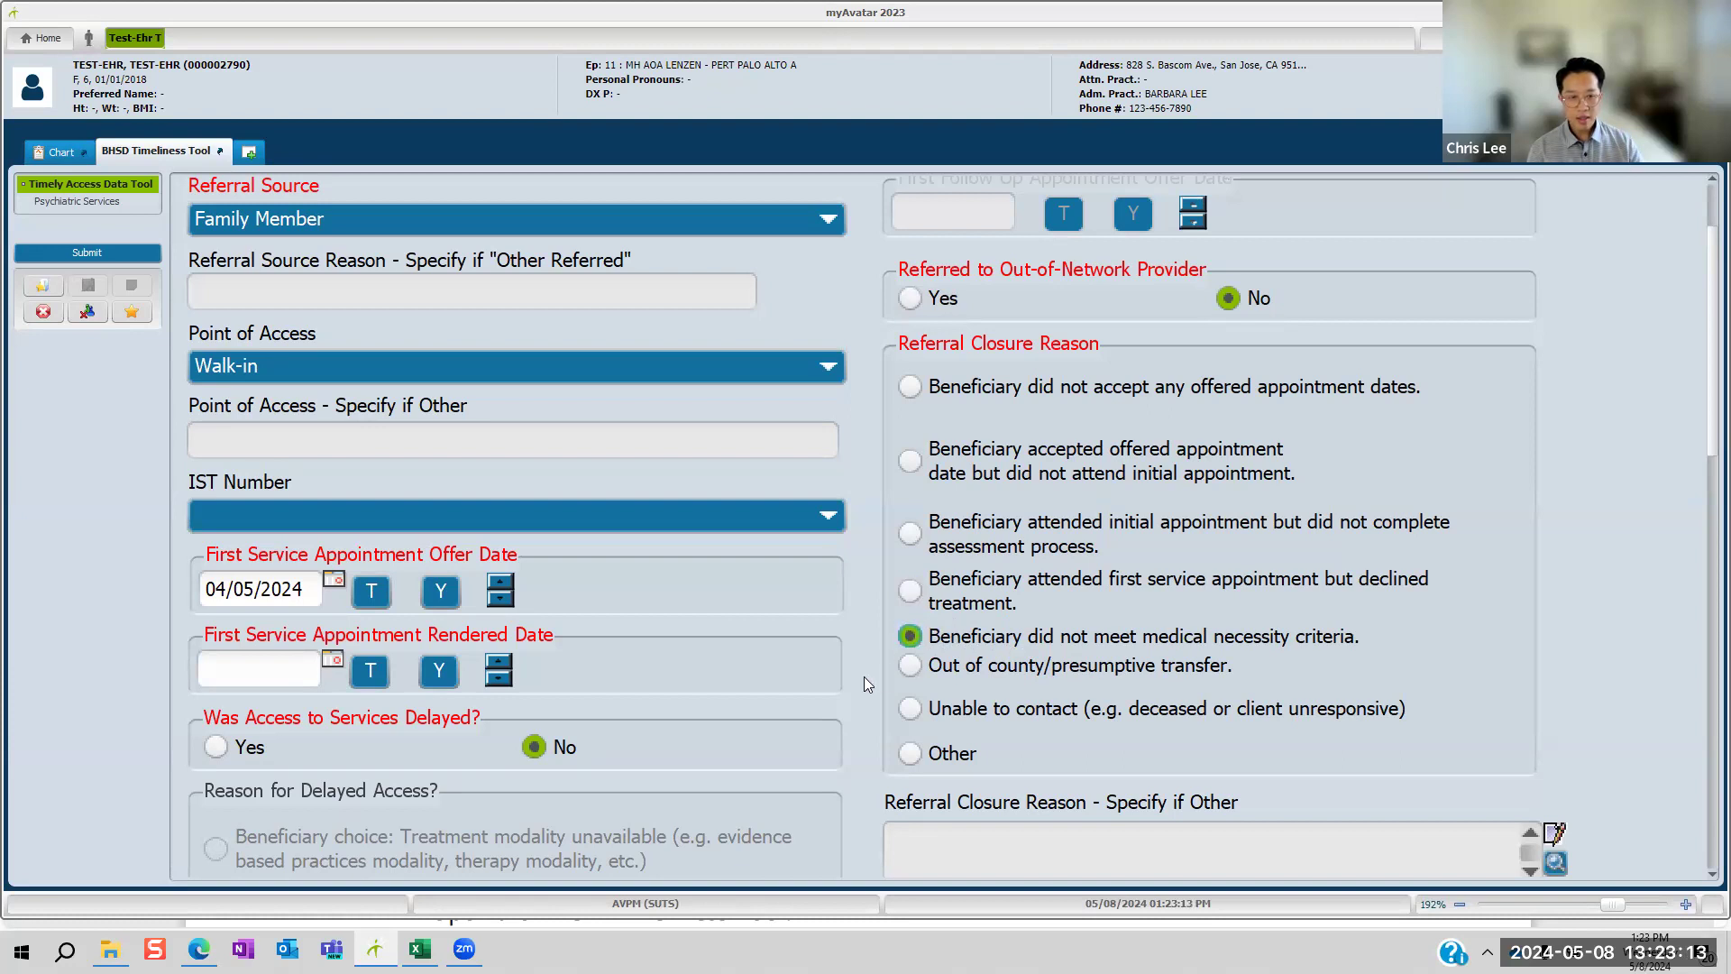
scroll(820, 610, up, 1)
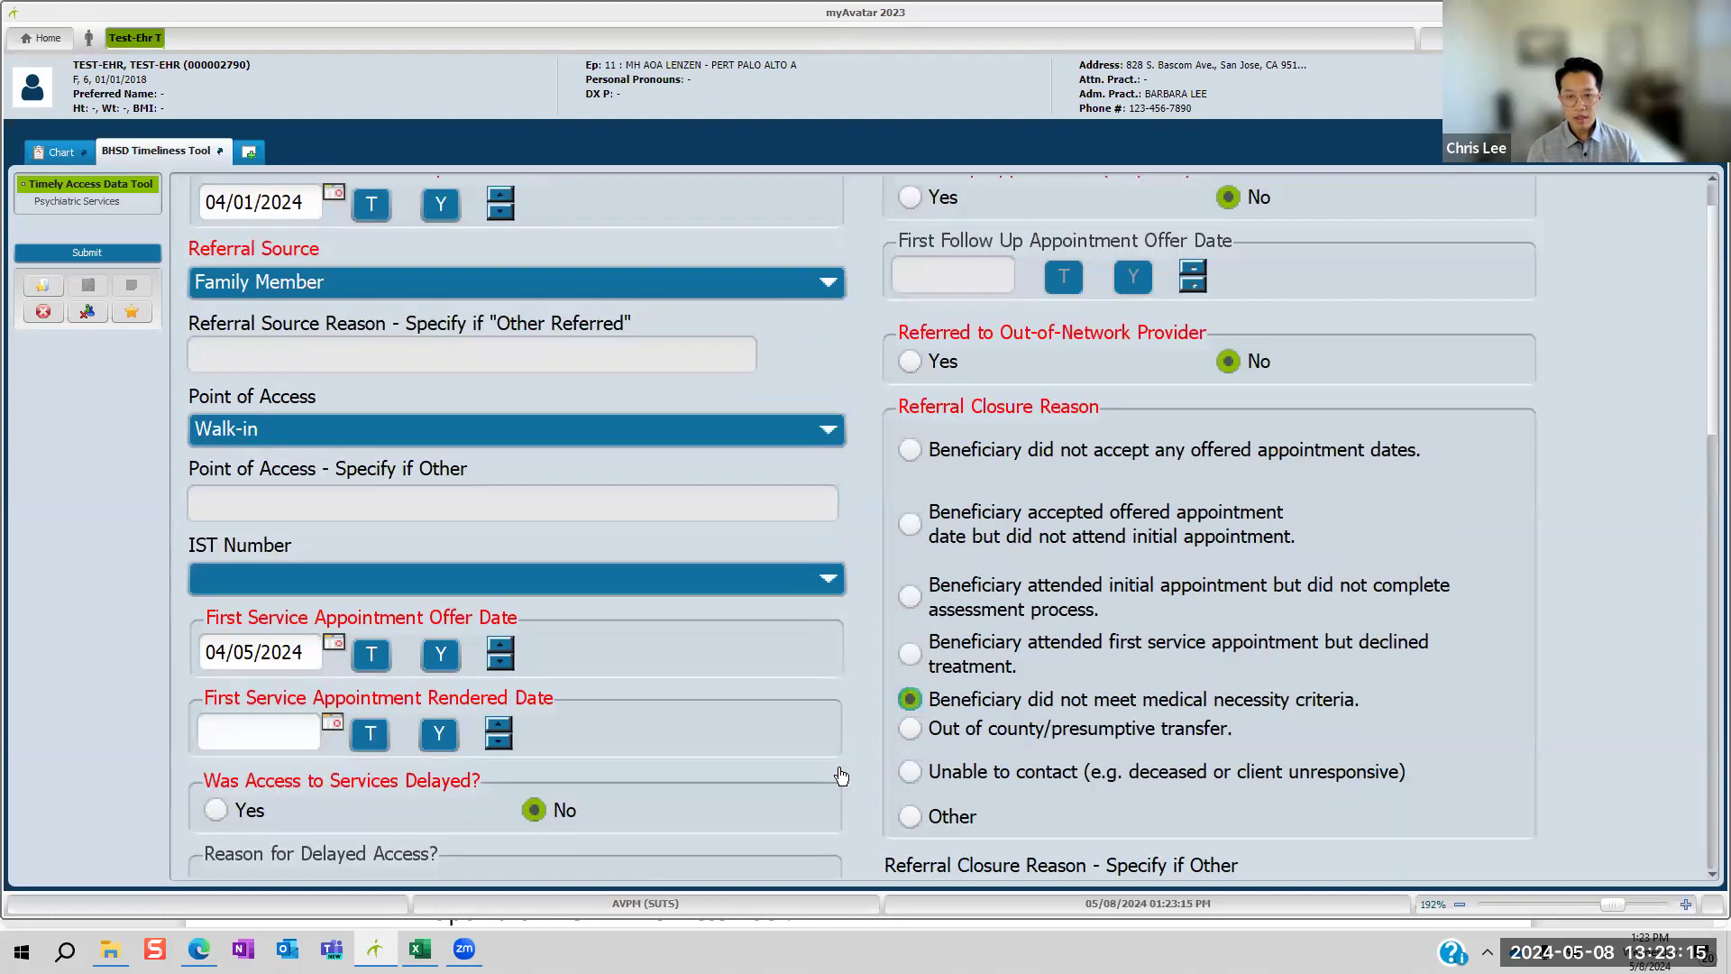
click(912, 732)
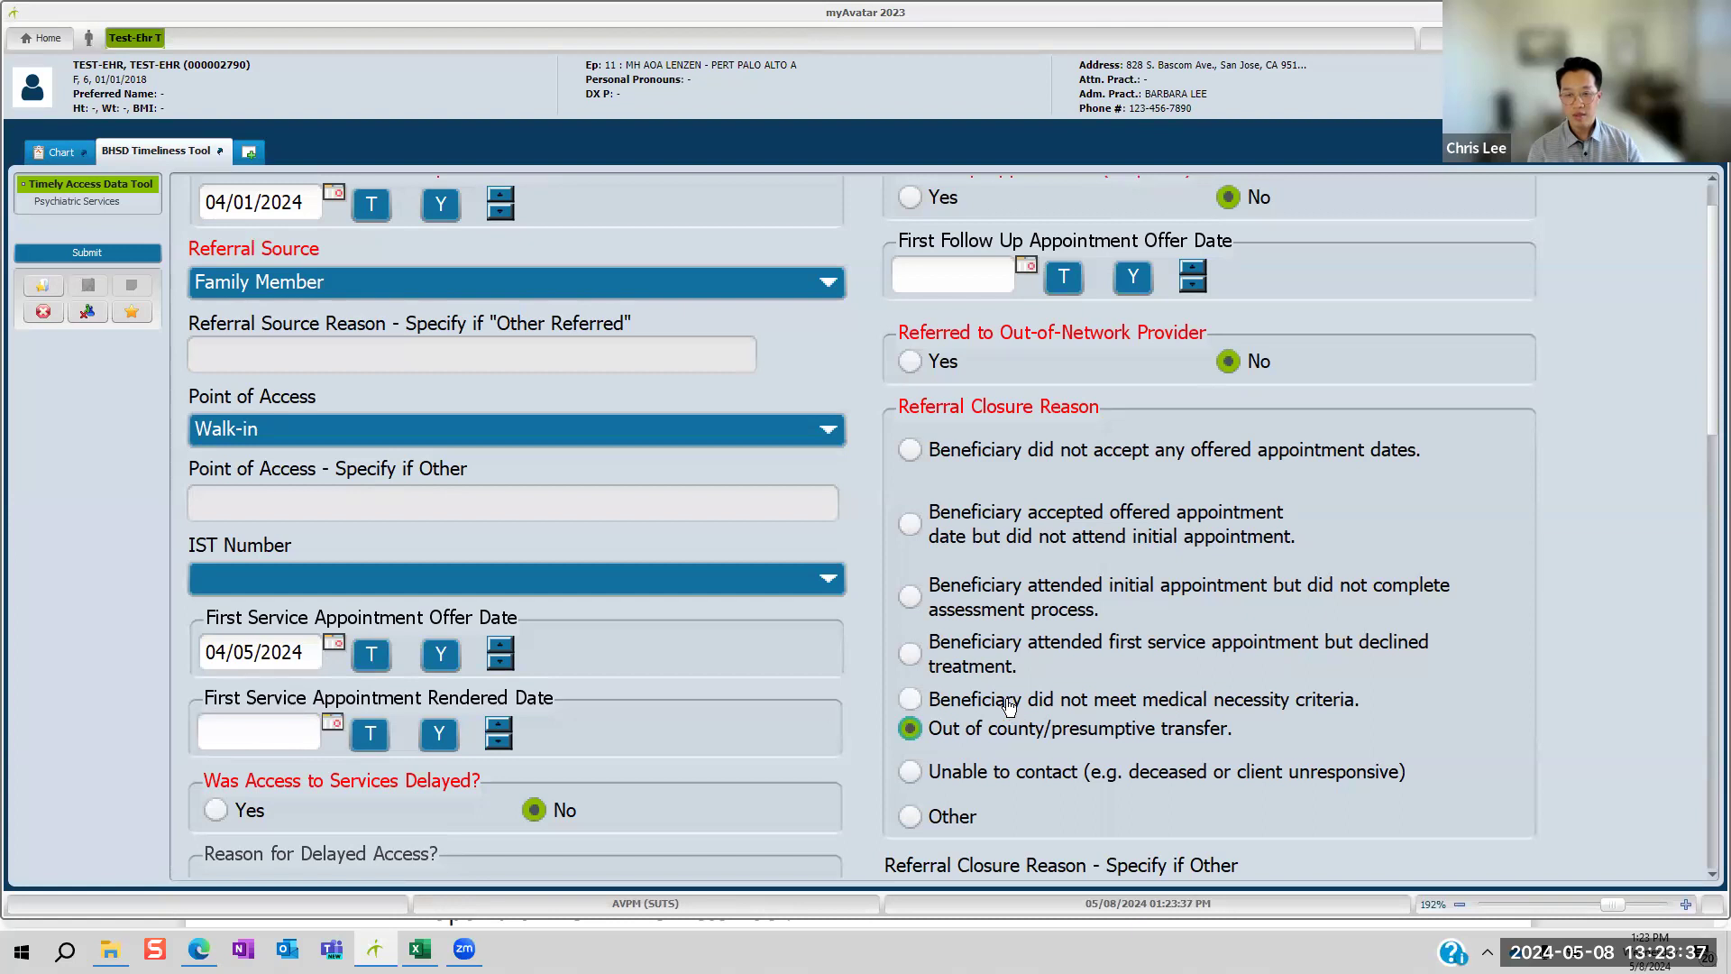
Step: Try the closure reasons "Unable to contact" and "Other", opening the specify field for the latter
scroll(1008, 705, down, 1)
scroll(937, 753, up, 1)
click(913, 774)
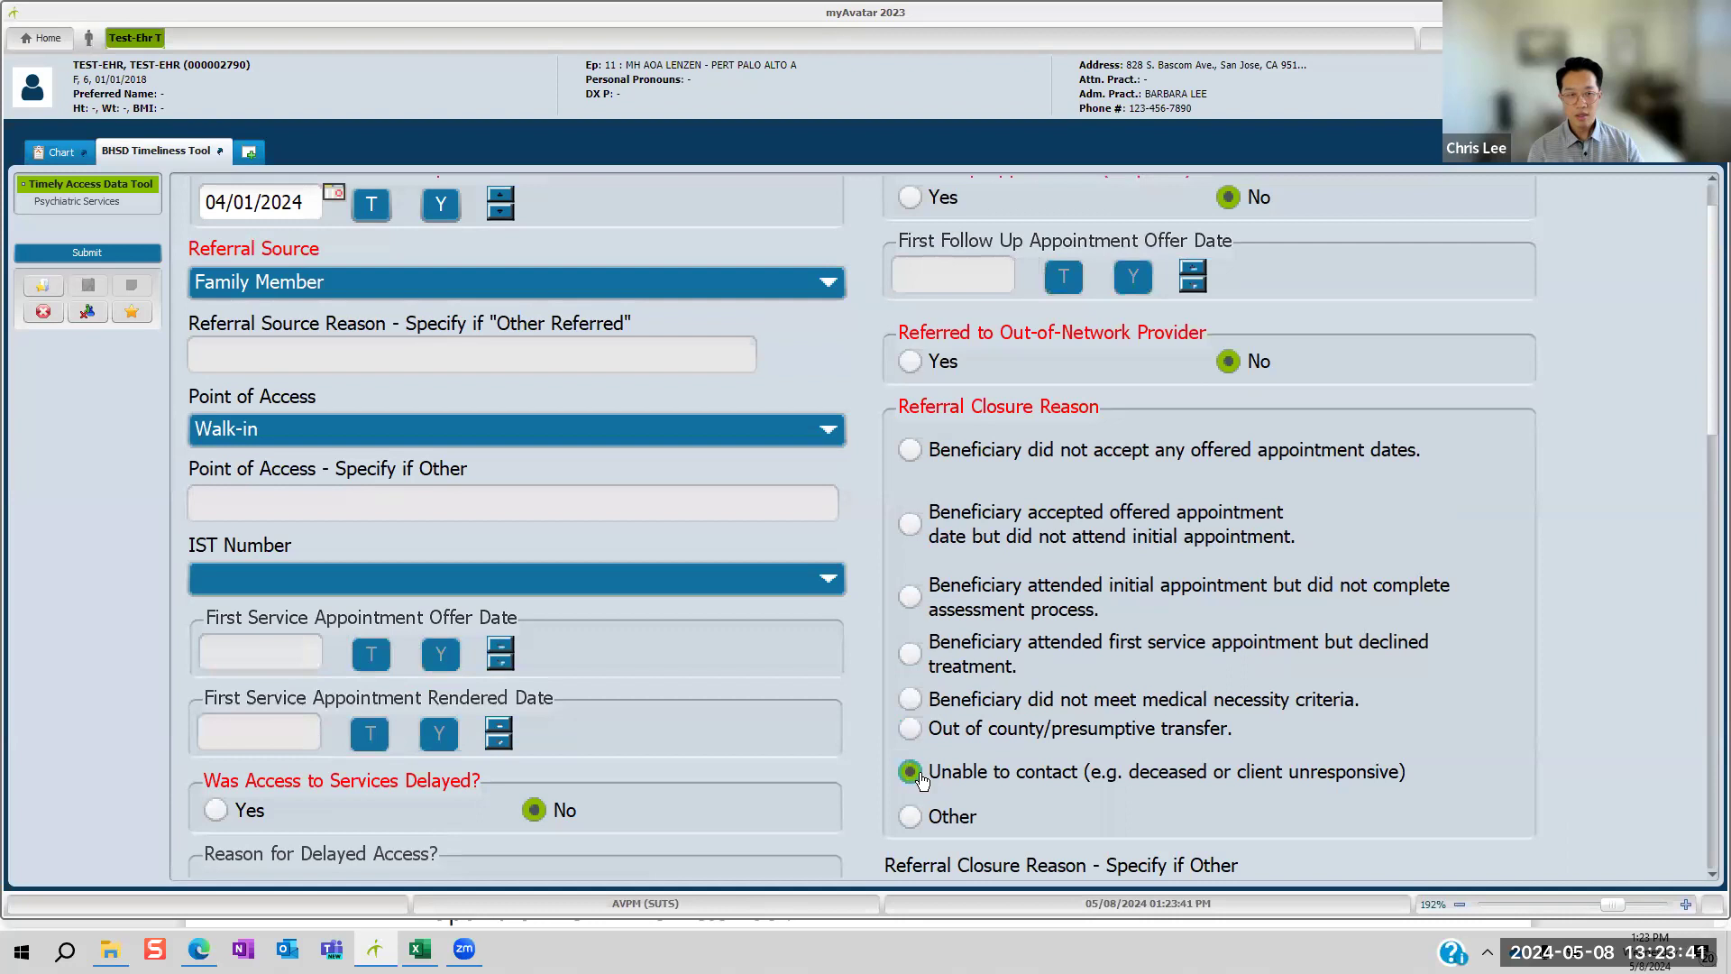
scroll(606, 672, up, 1)
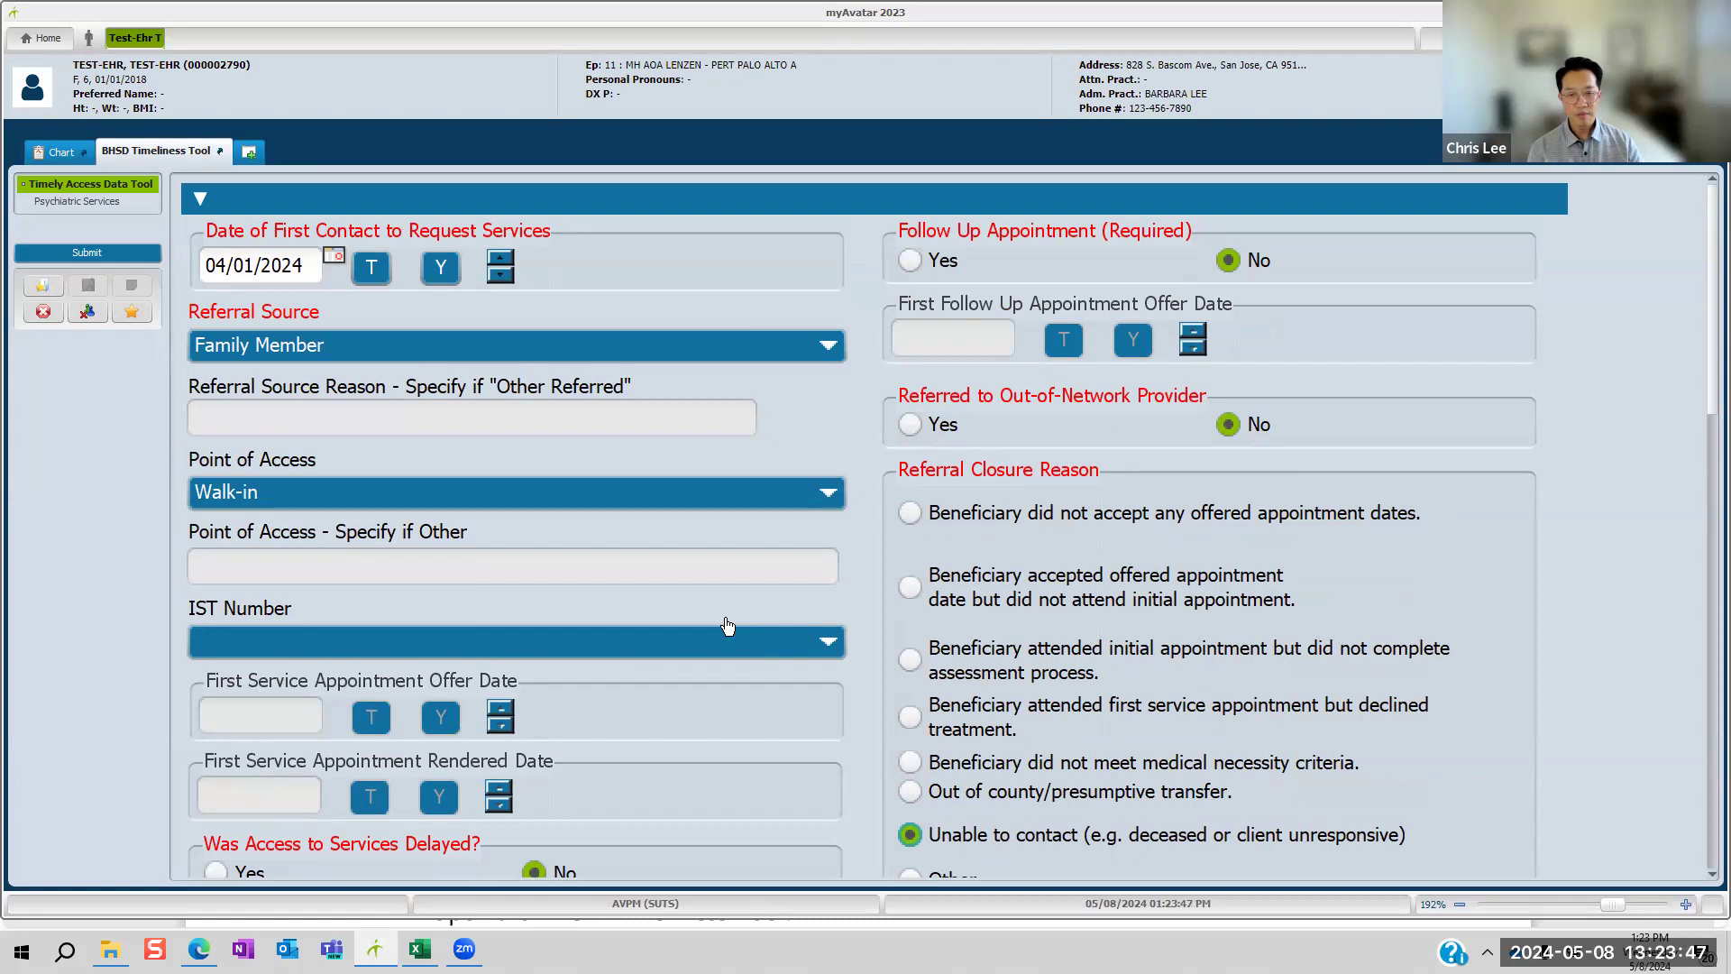
scroll(728, 625, down, 2)
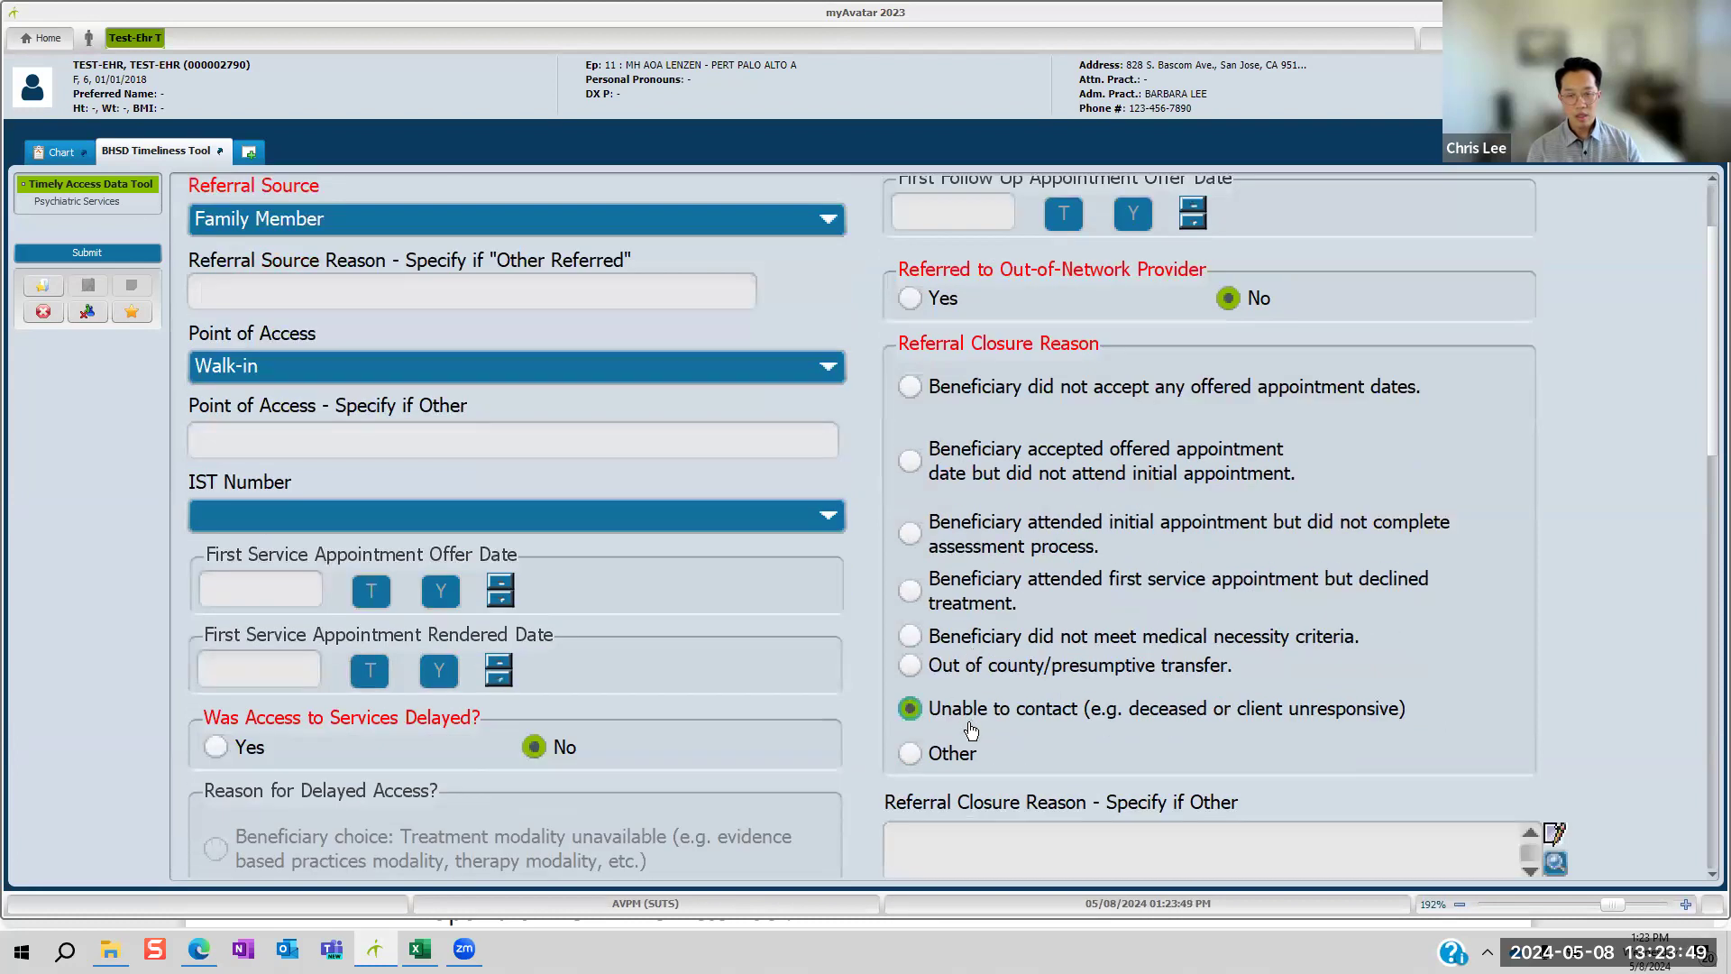
click(912, 757)
click(989, 787)
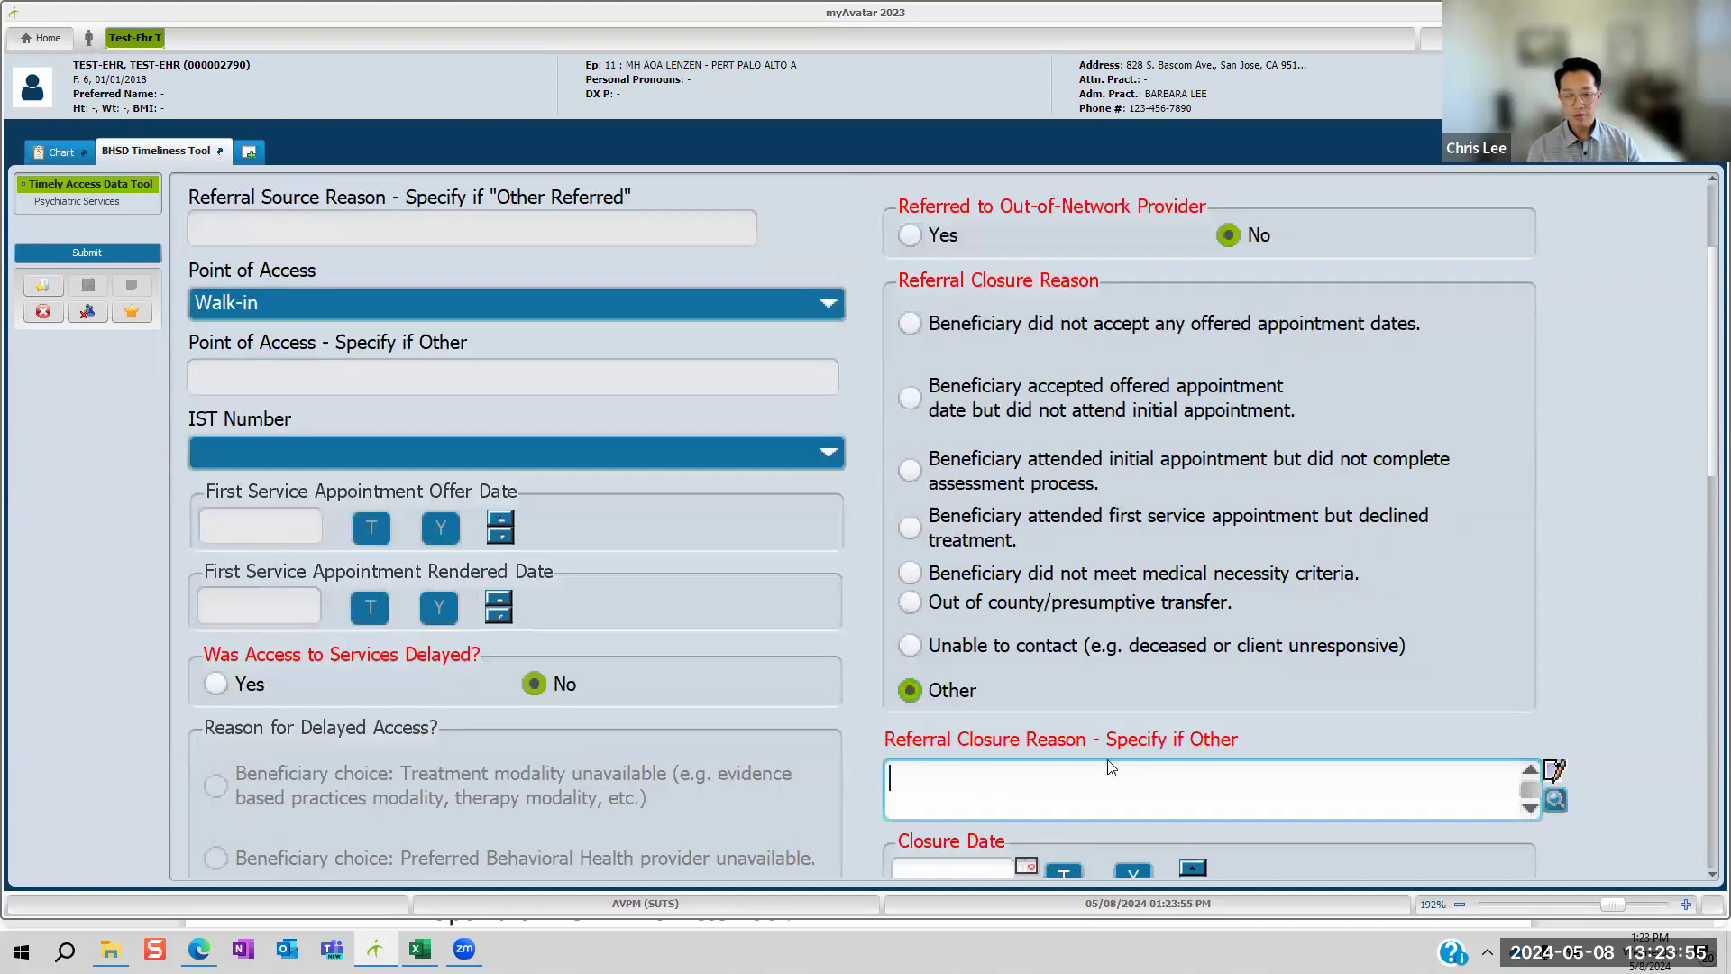
Step: Set the Referral Closure Reason to "Beneficiary did not accept any offered appointment dates" and check the Closure Date and service appointment fields
scroll(997, 678, up, 1)
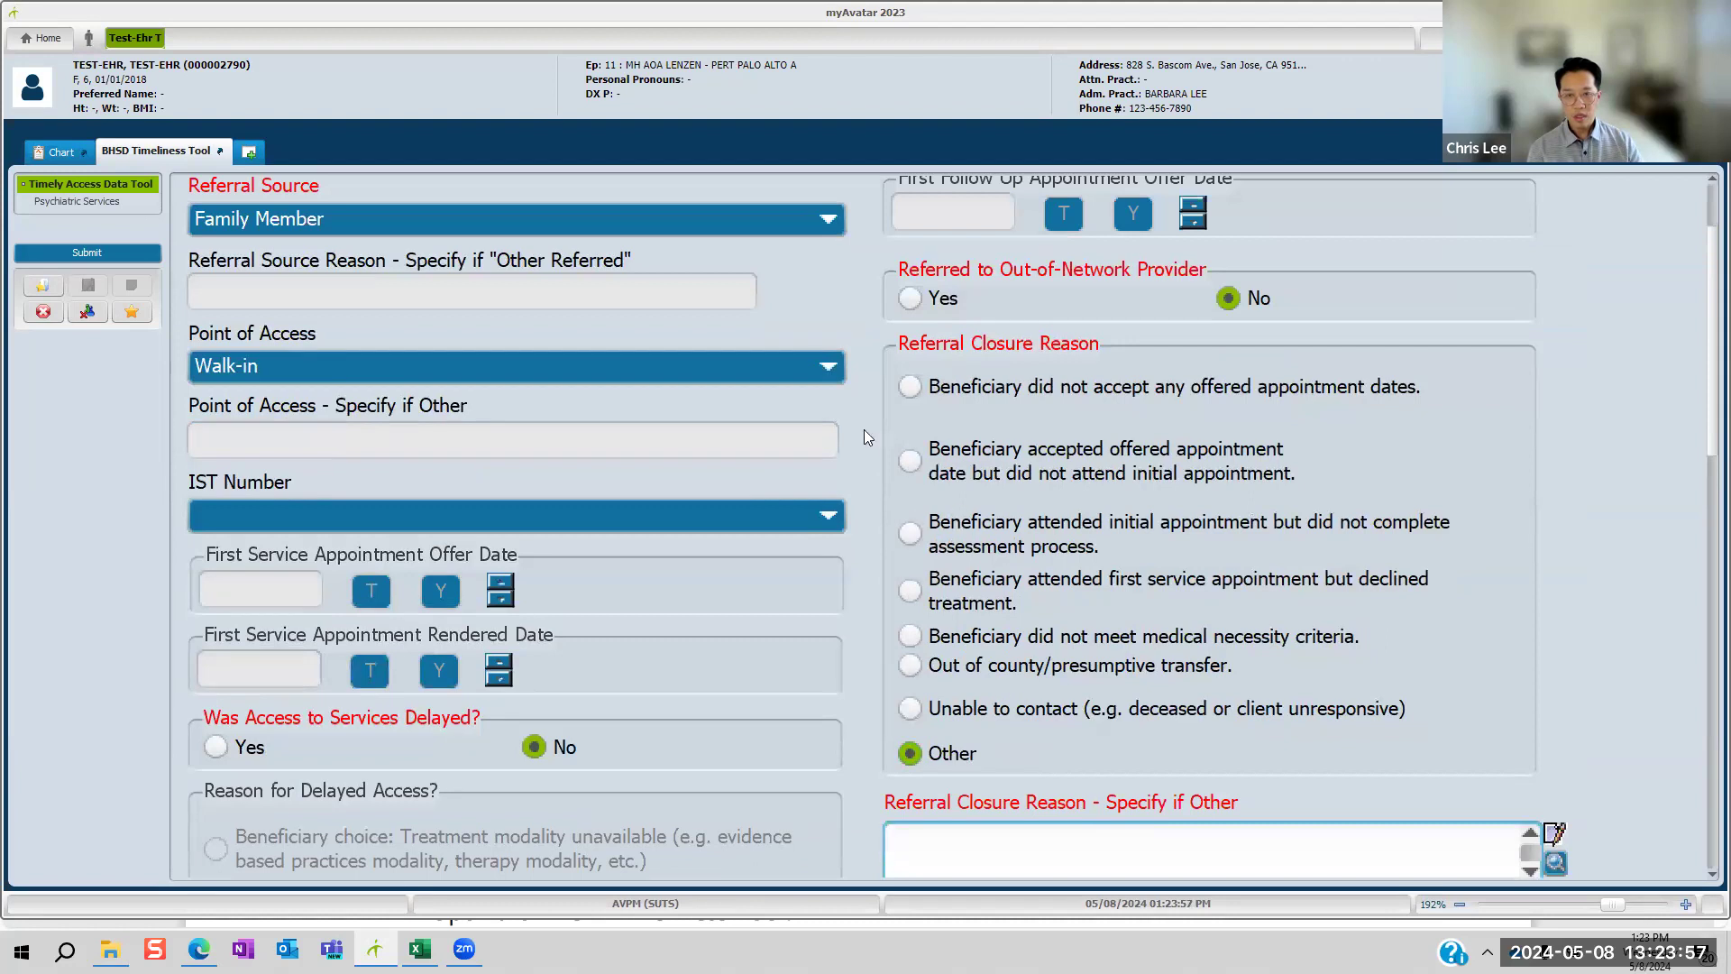
click(932, 399)
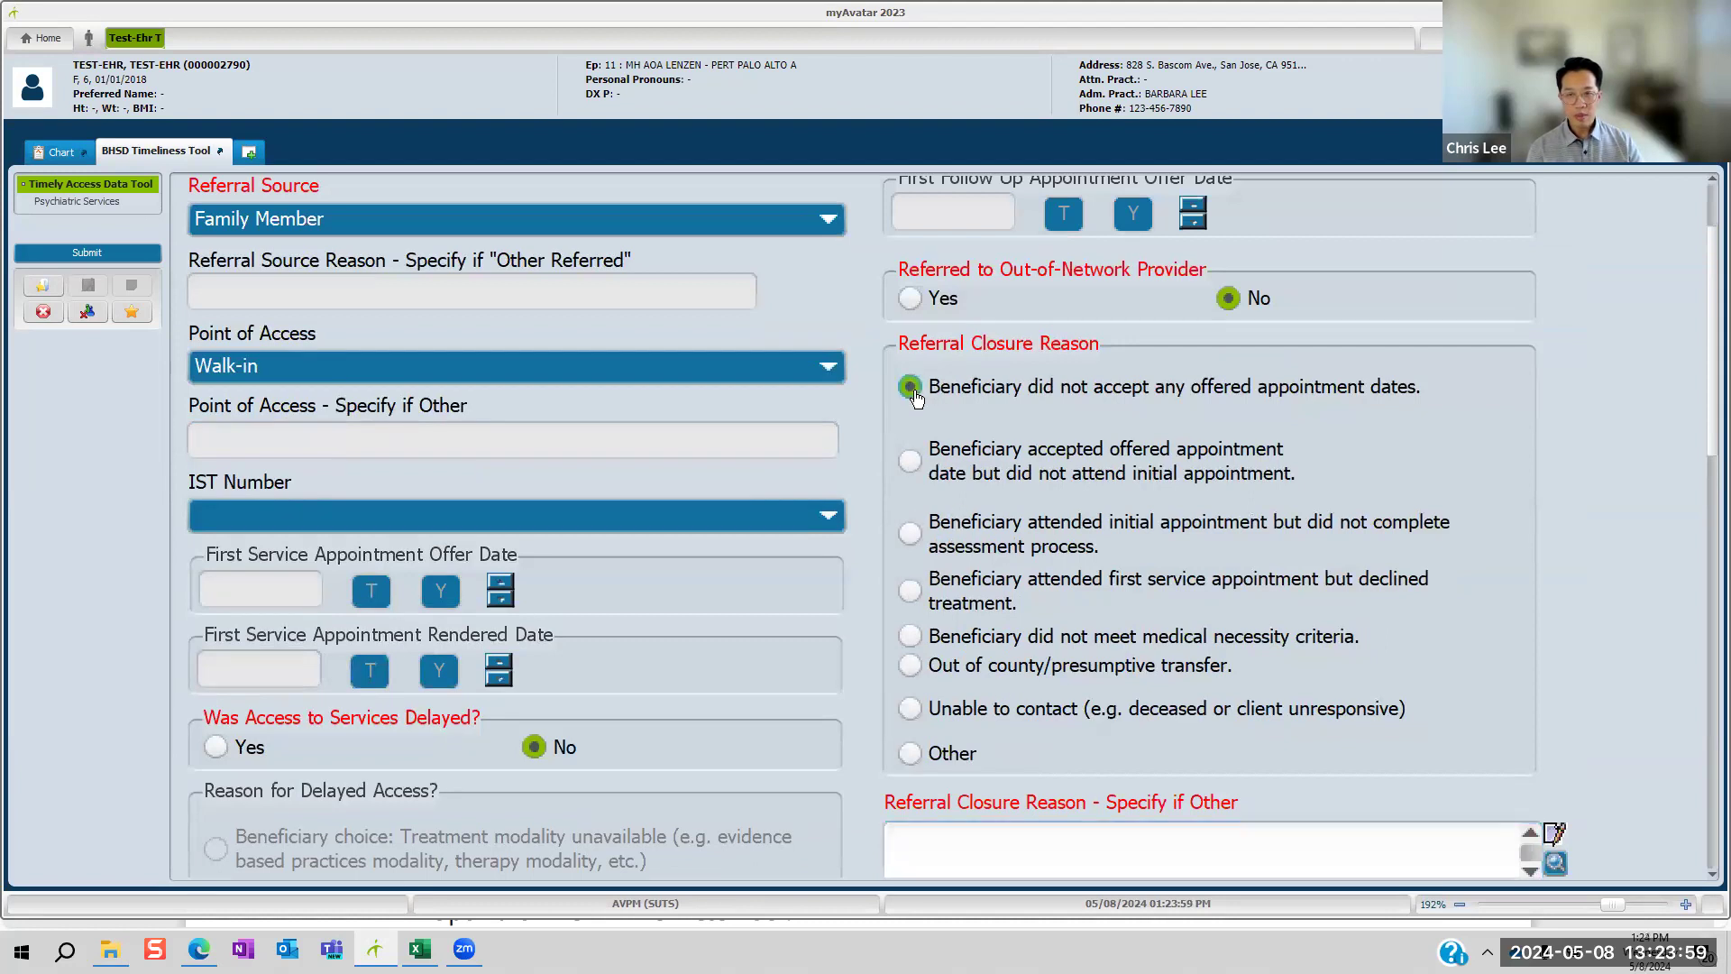
scroll(1064, 566, down, 4)
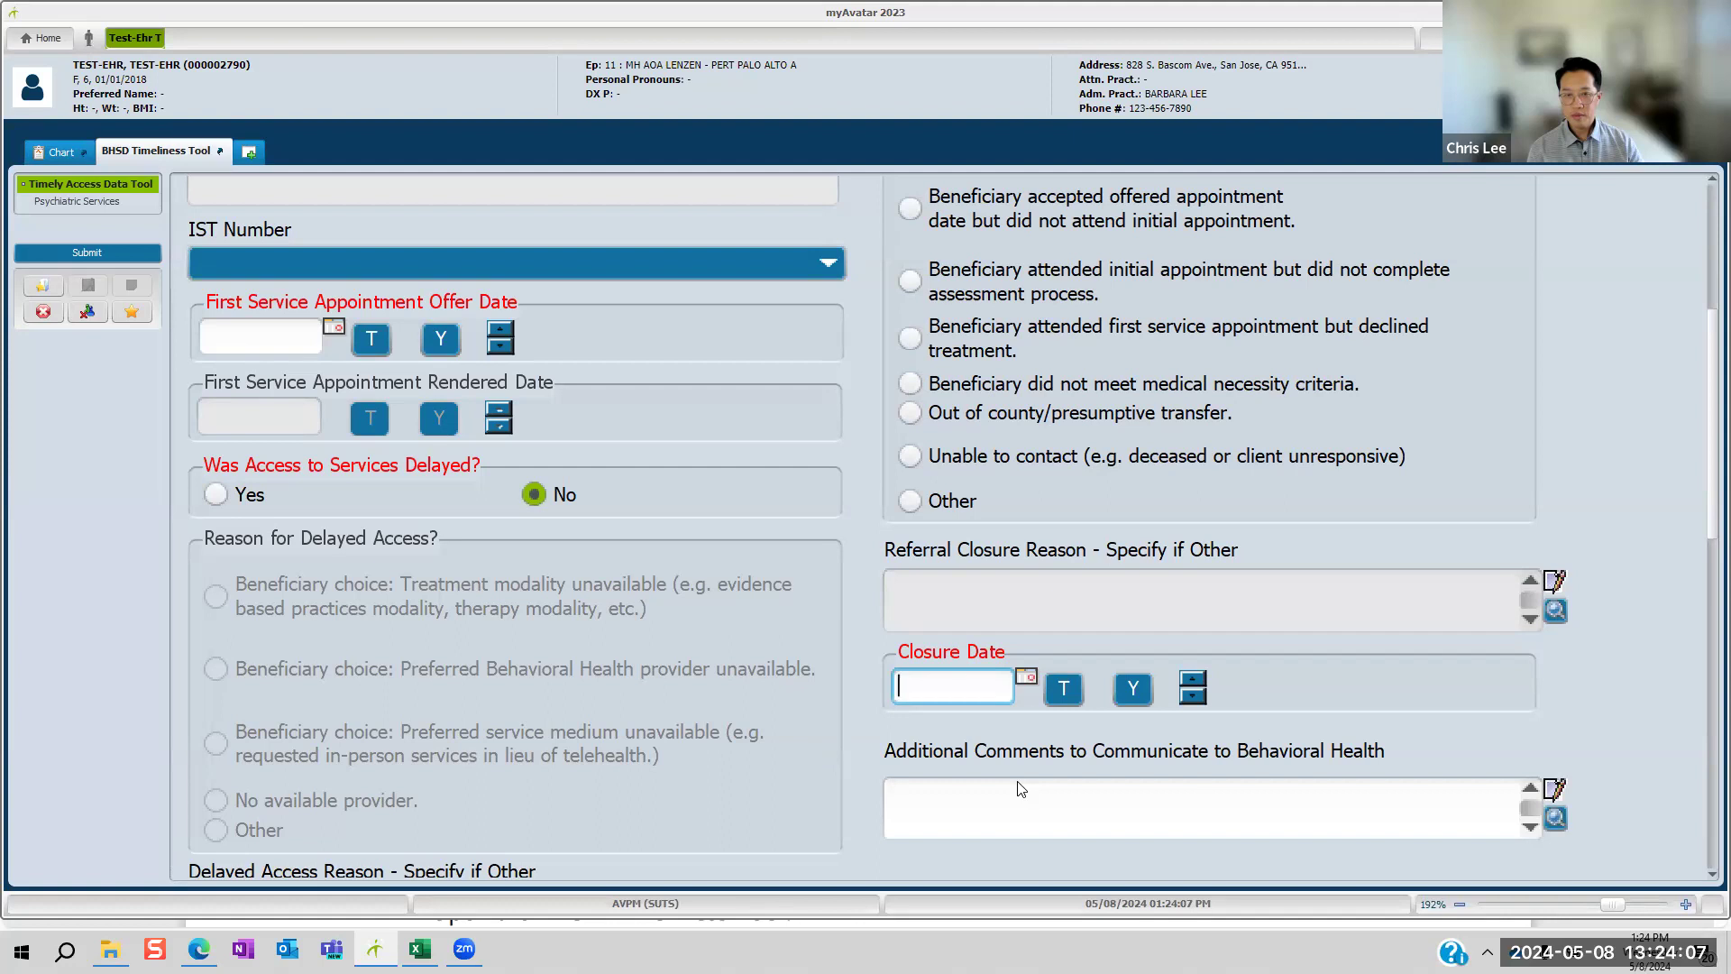
scroll(975, 662, up, 1)
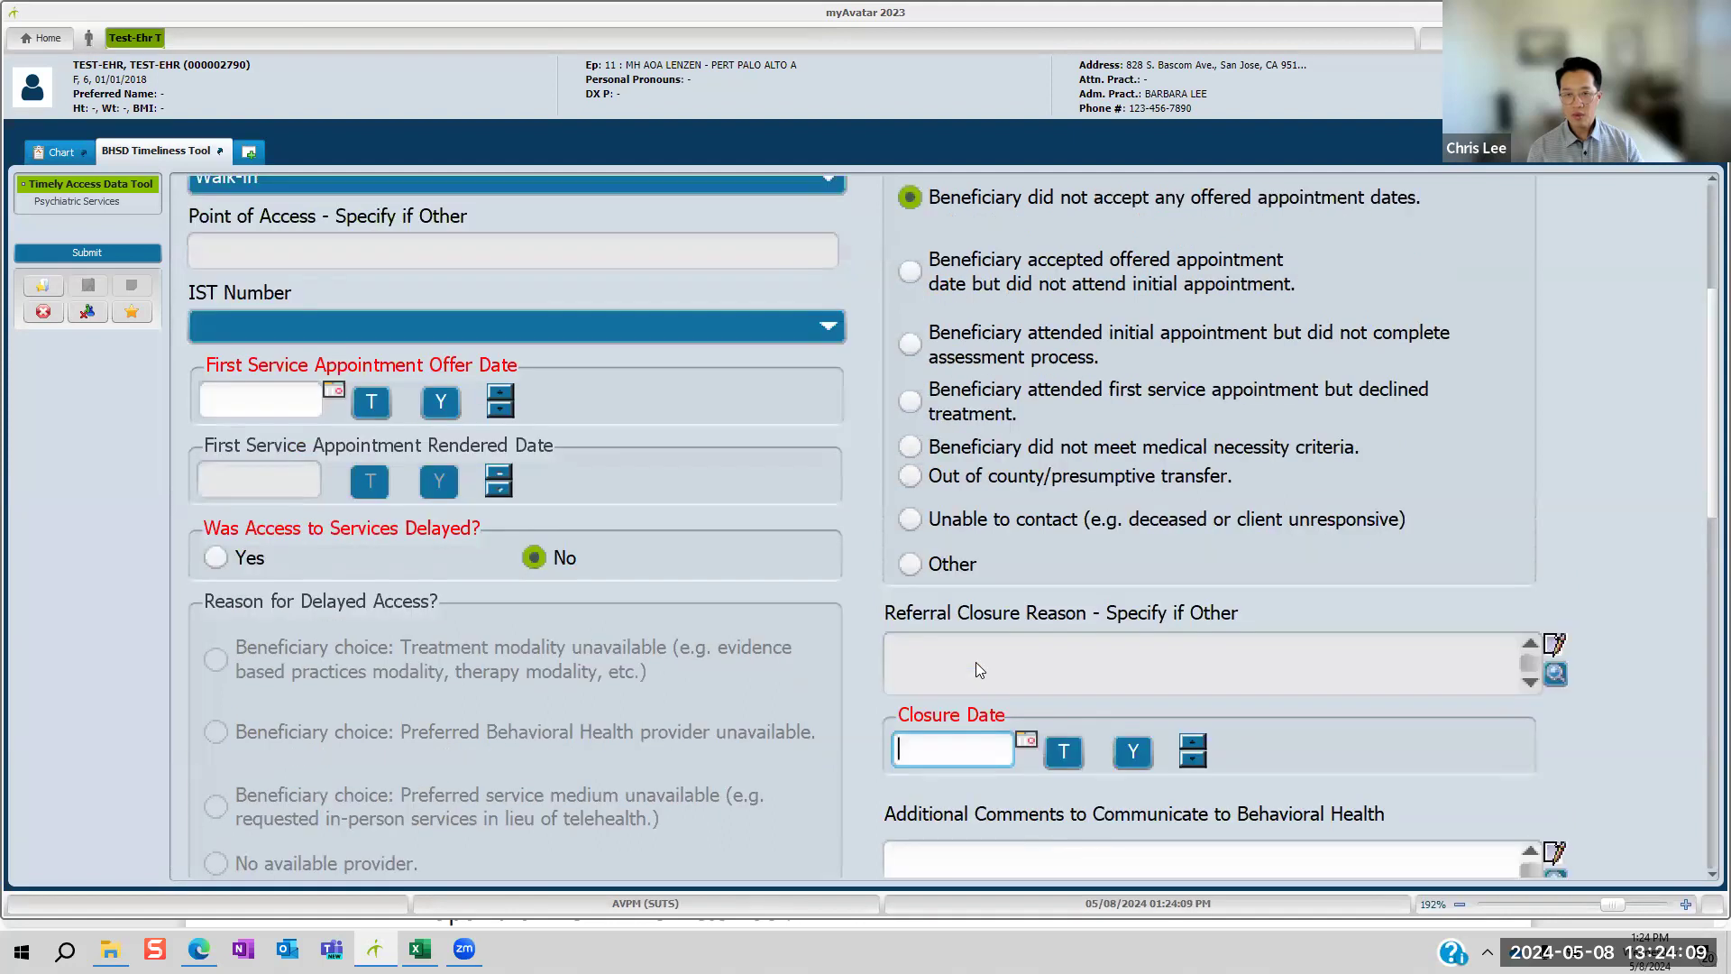
scroll(844, 600, up, 5)
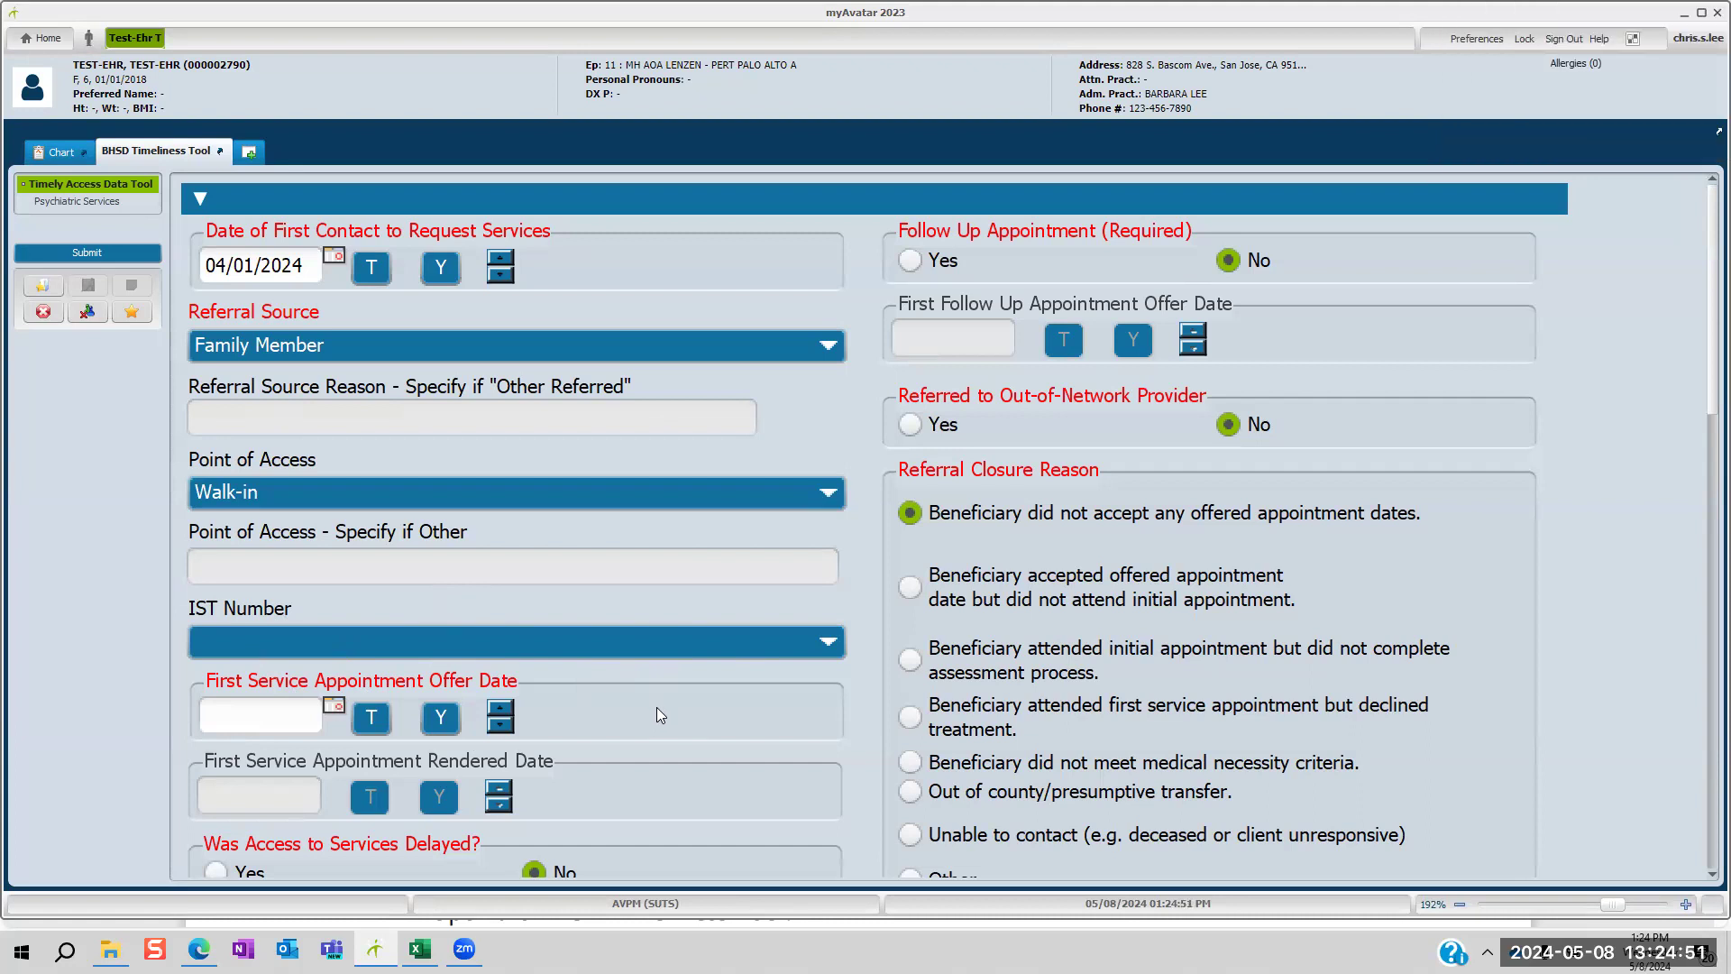
Step: Clear the Referral Closure Reason selection and answer Yes to Follow Up Appointment
click(470, 651)
click(910, 517)
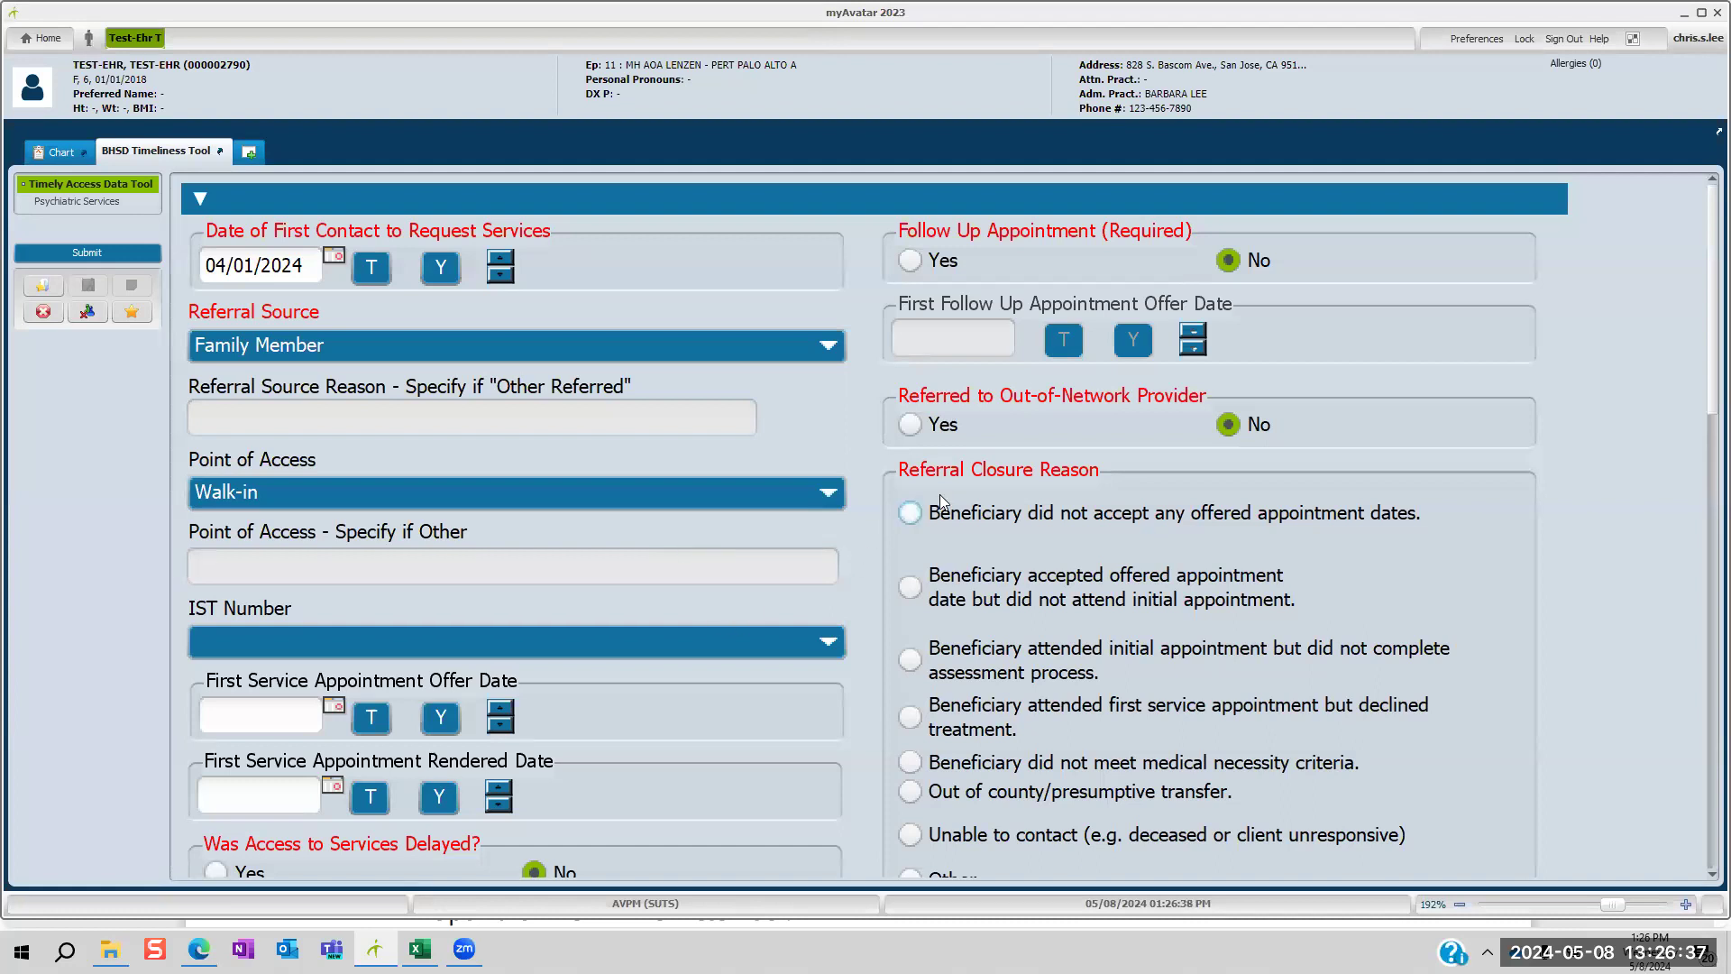
click(938, 270)
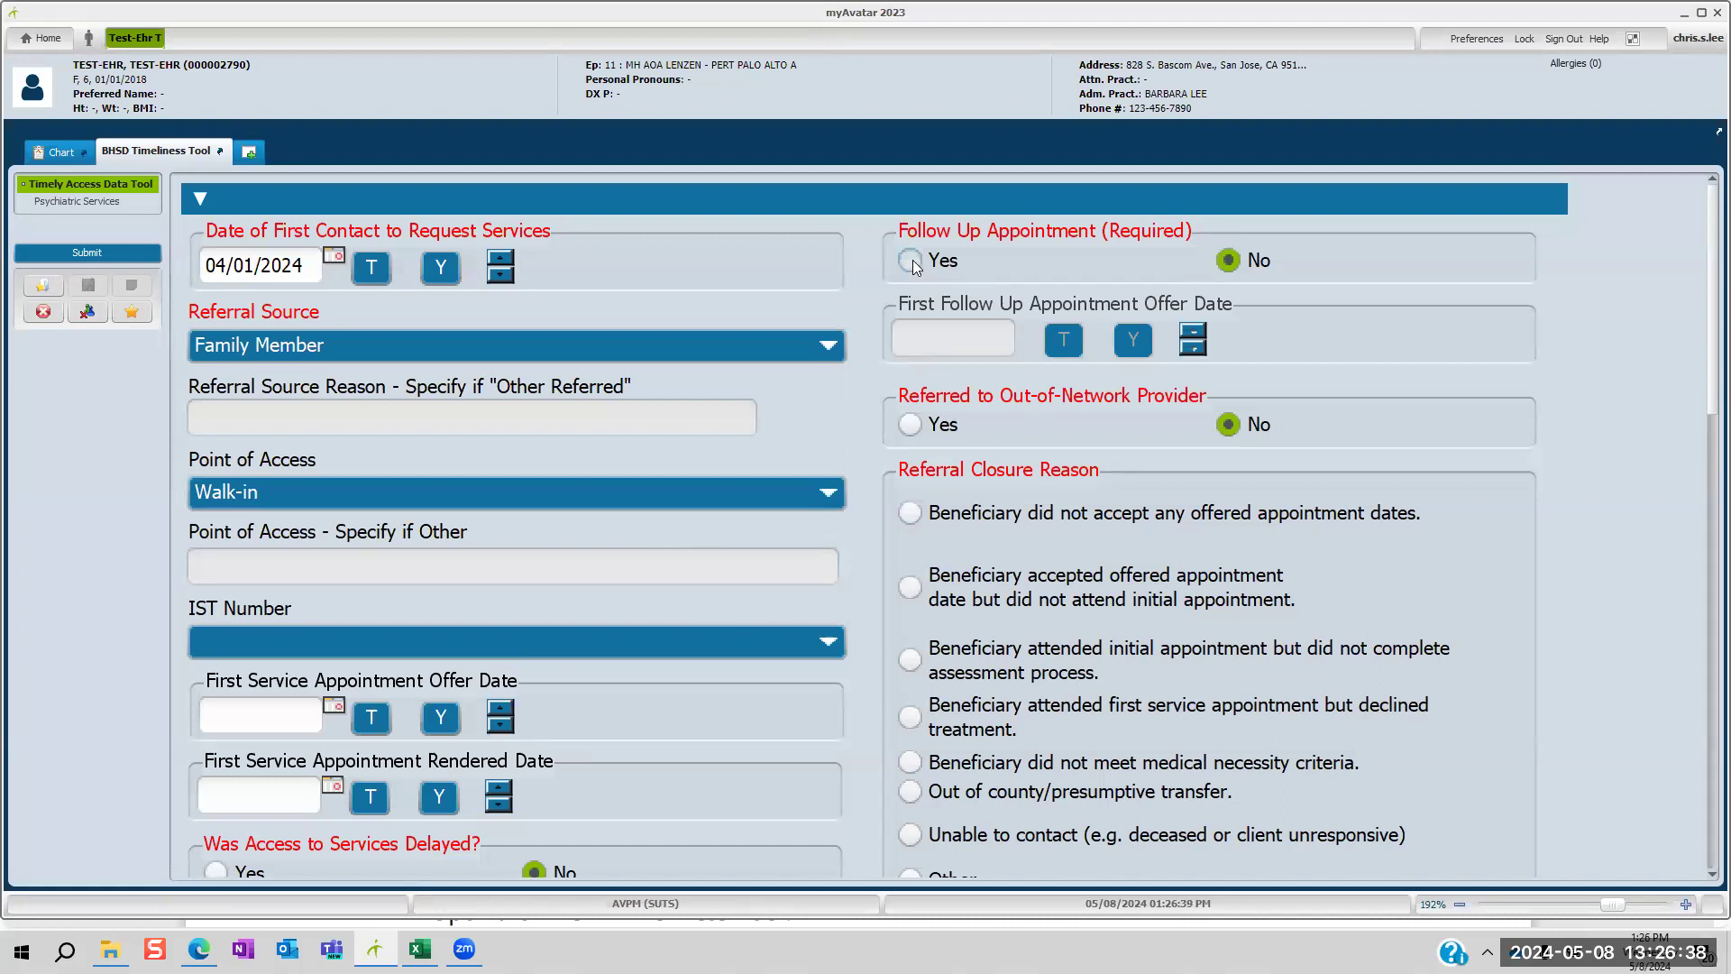
Step: Enter 04/05/2024 as both the First Service Appointment Offer Date and the First Service Appointment Rendered Date
click(258, 709)
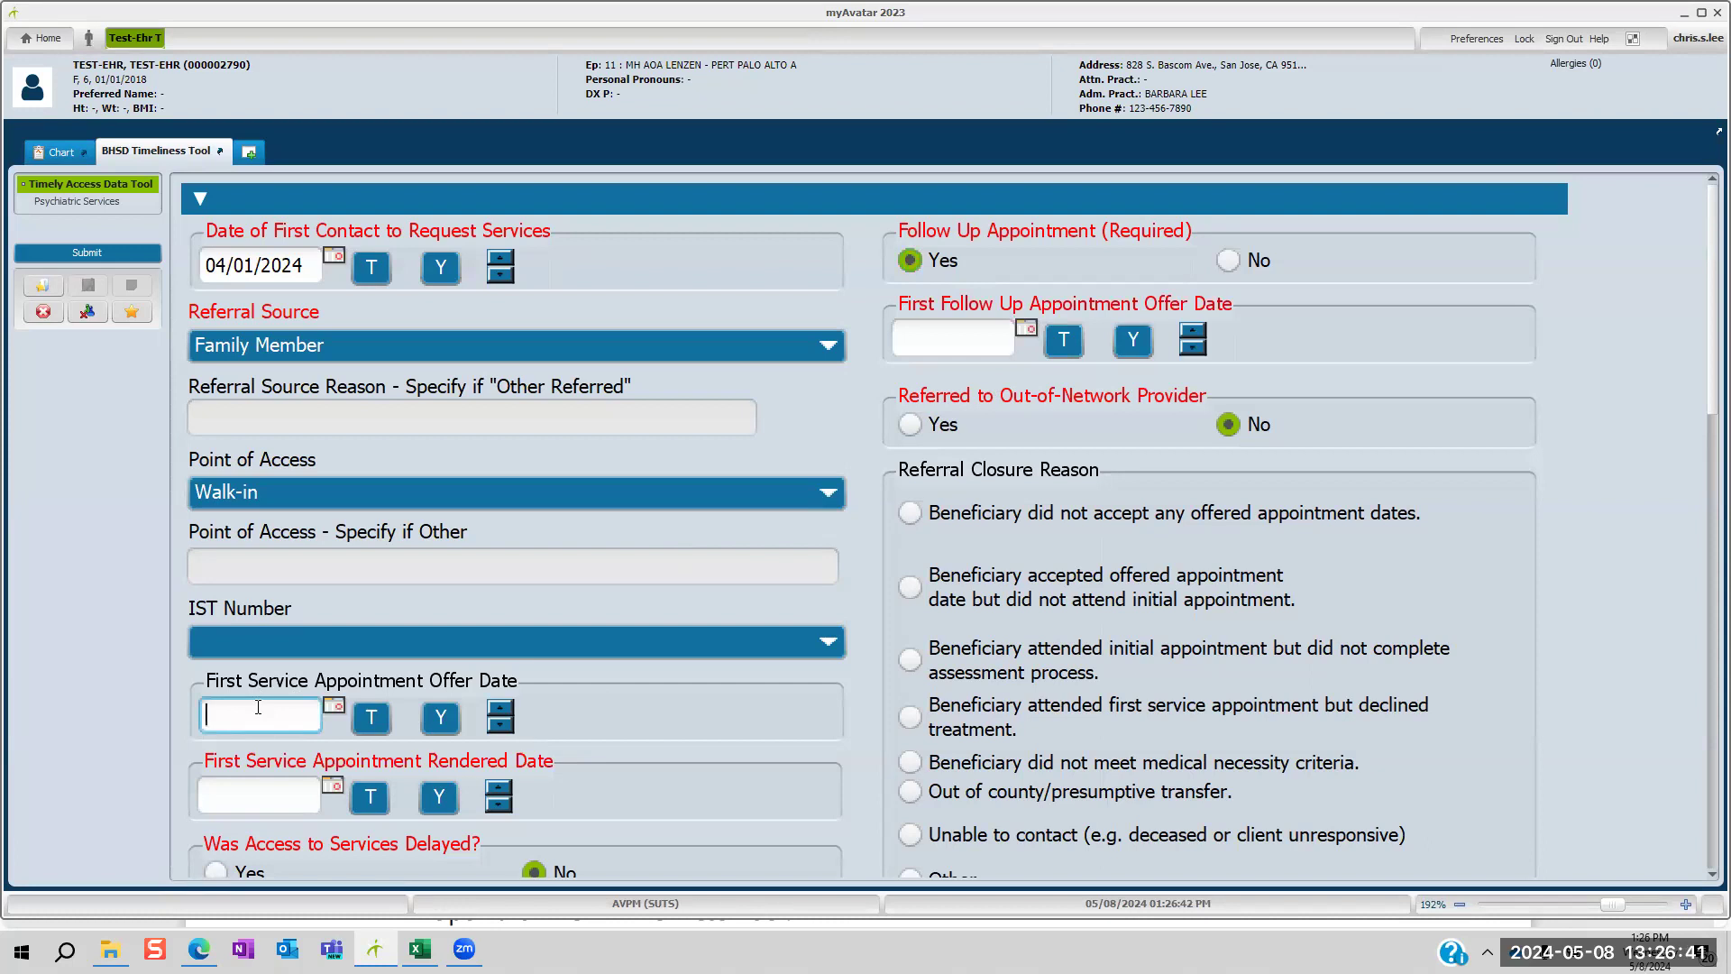
text(4/05/2024)
click(272, 794)
text(0)
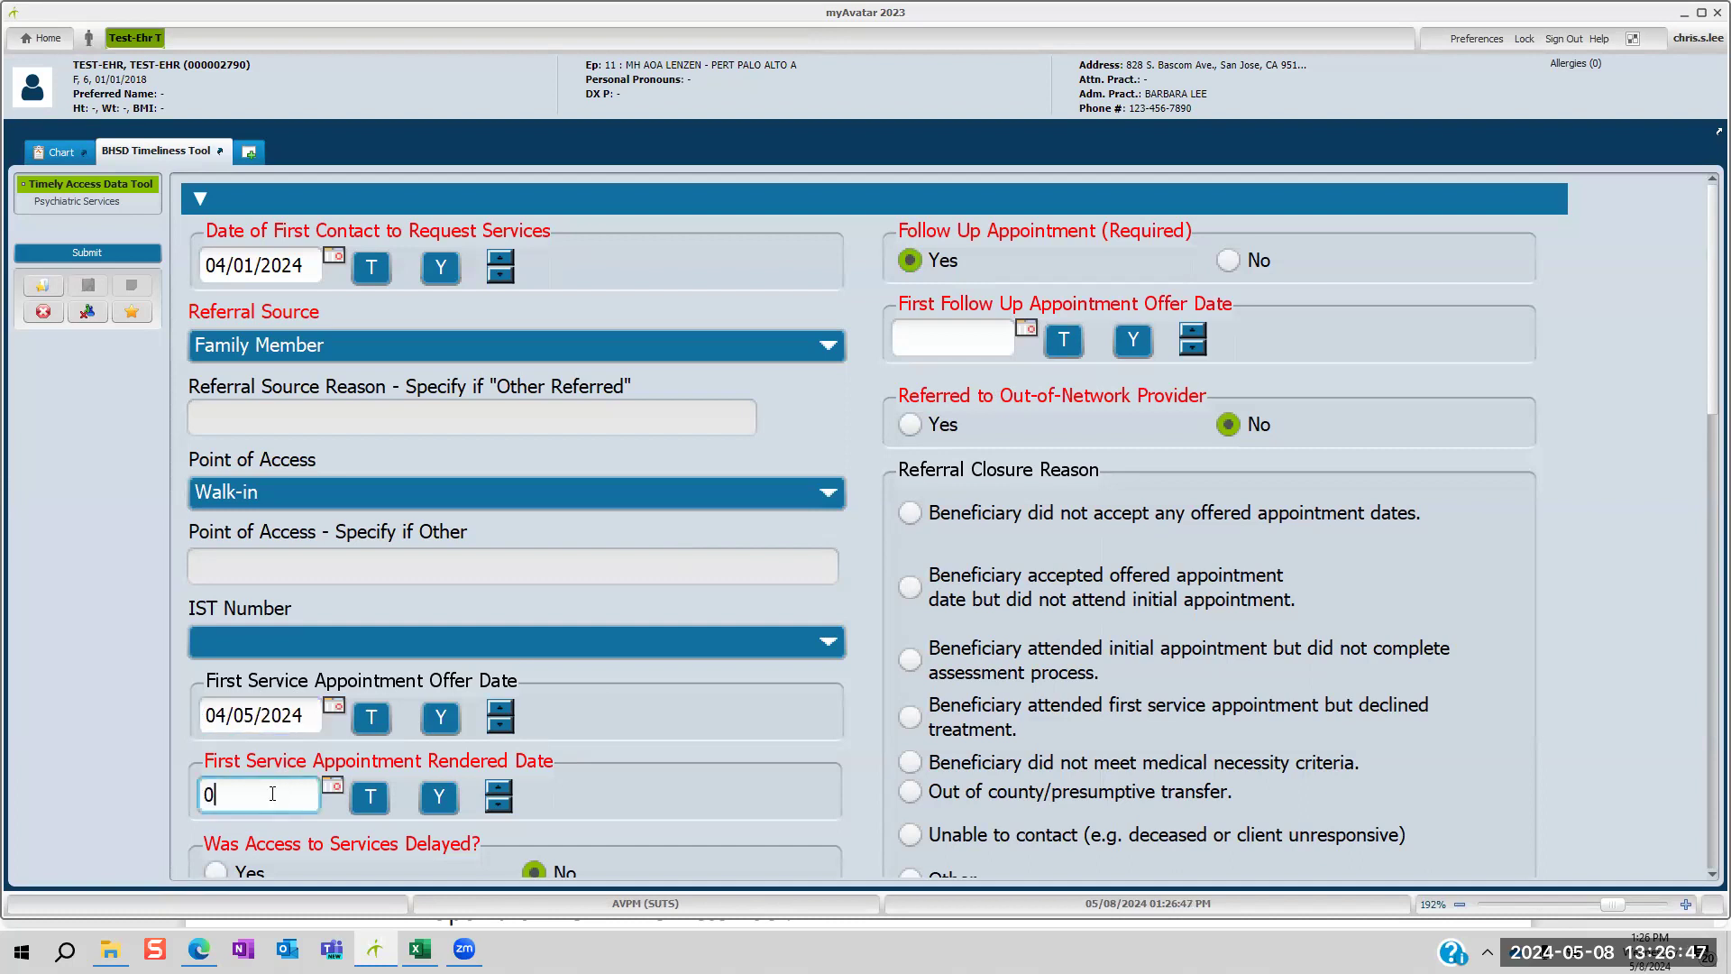
text(4/05/2024)
scroll(272, 794, down, 1)
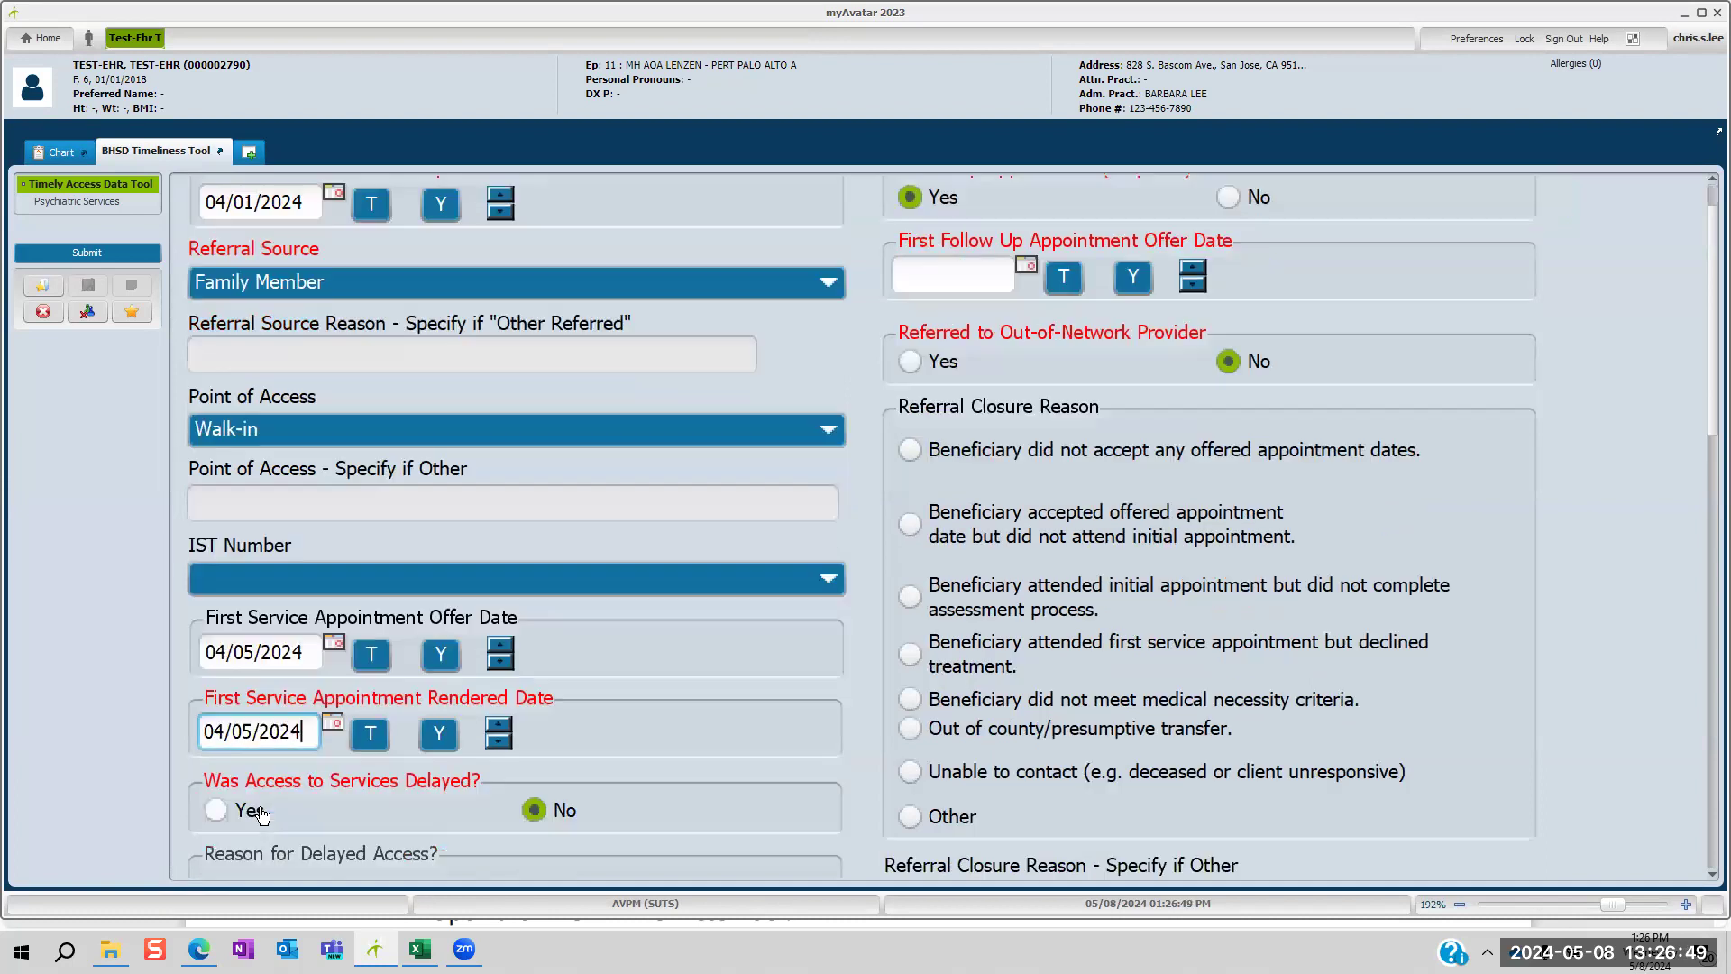
Step: Enter 05/01/2024 as the First Follow Up Appointment Offer Date
scroll(577, 763, up, 1)
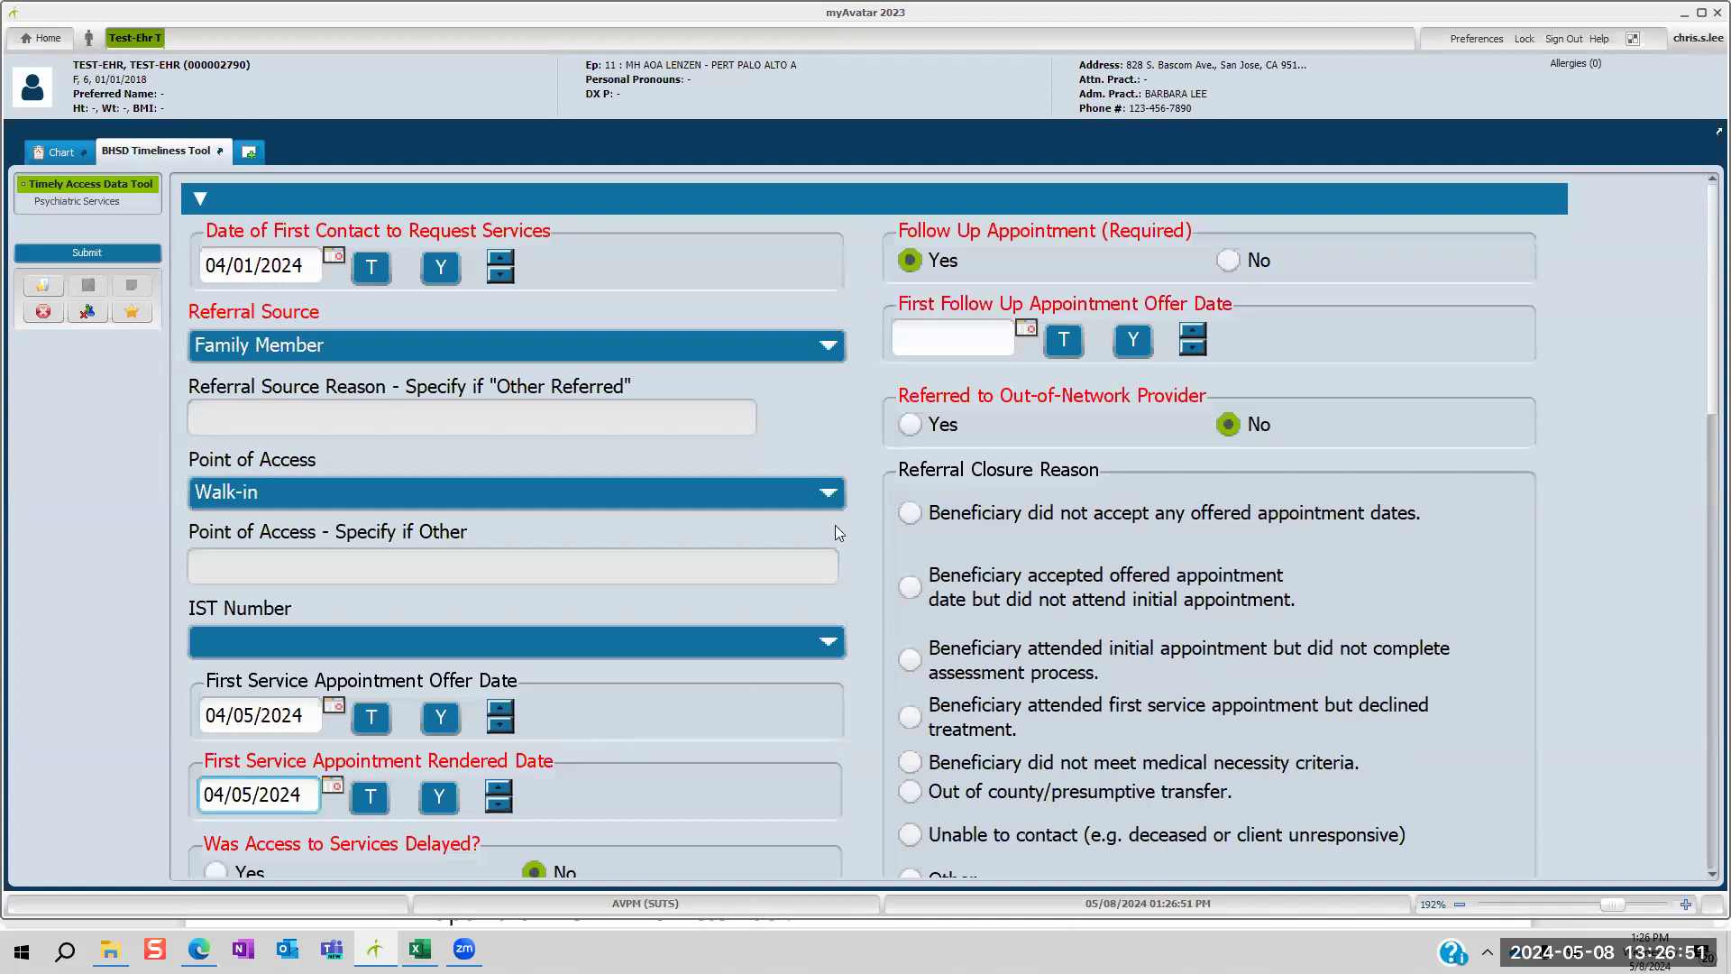
click(941, 332)
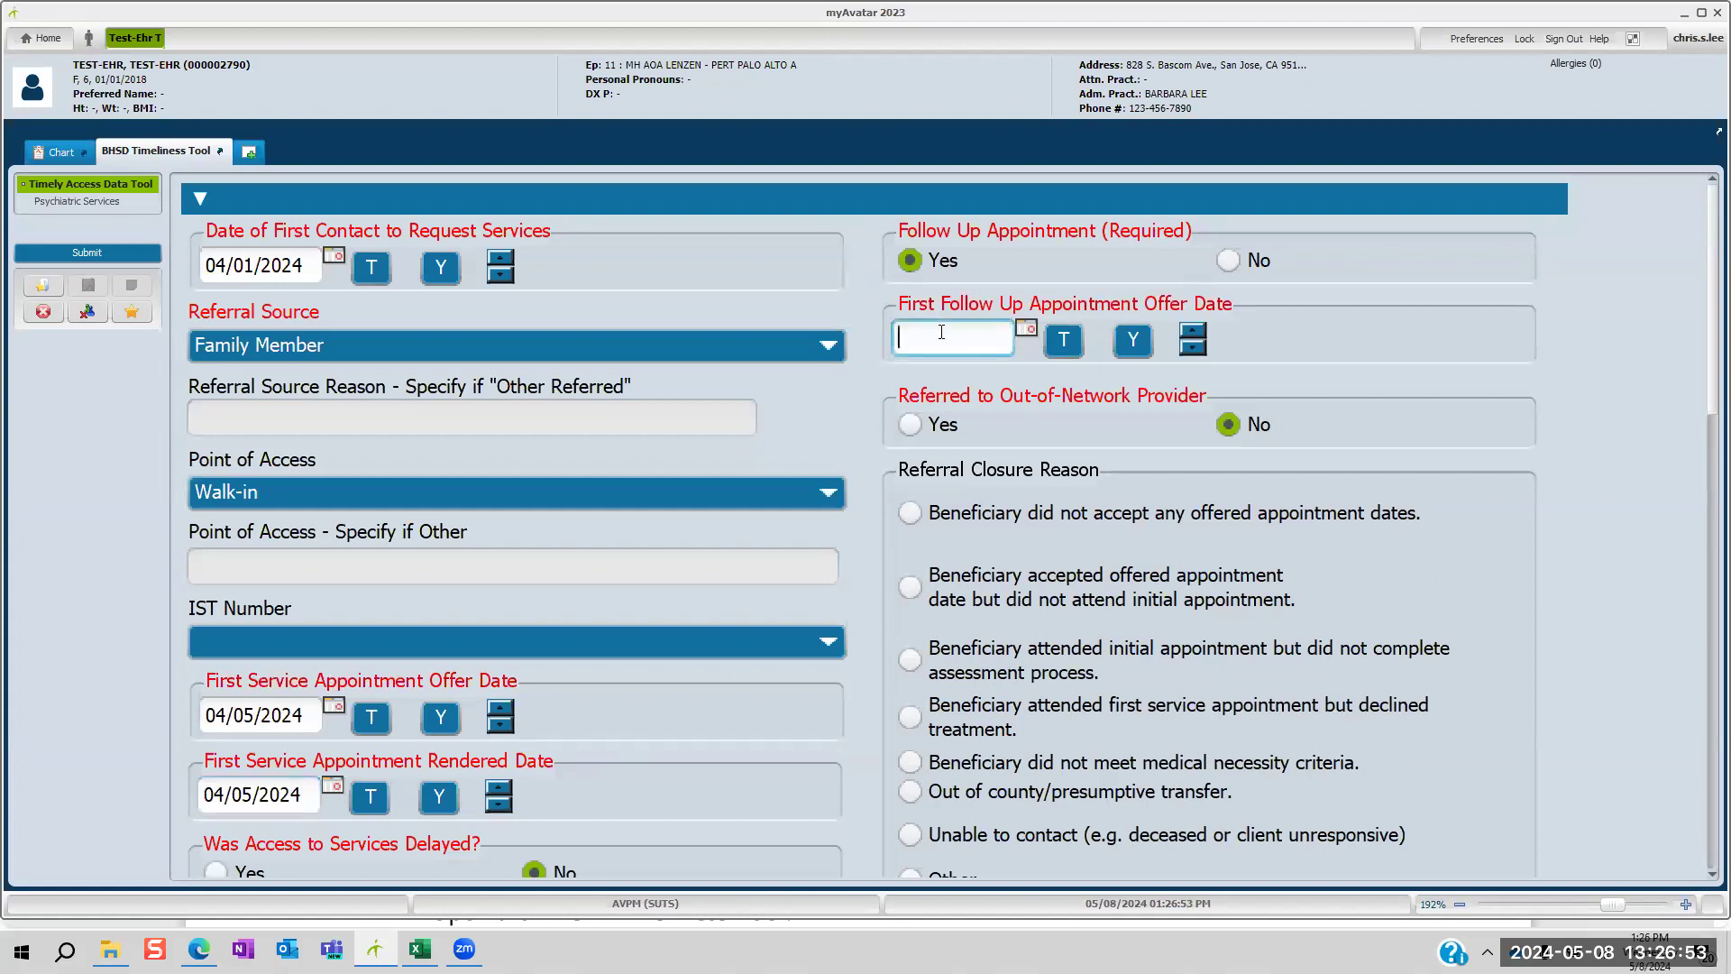
text(05/01/2024)
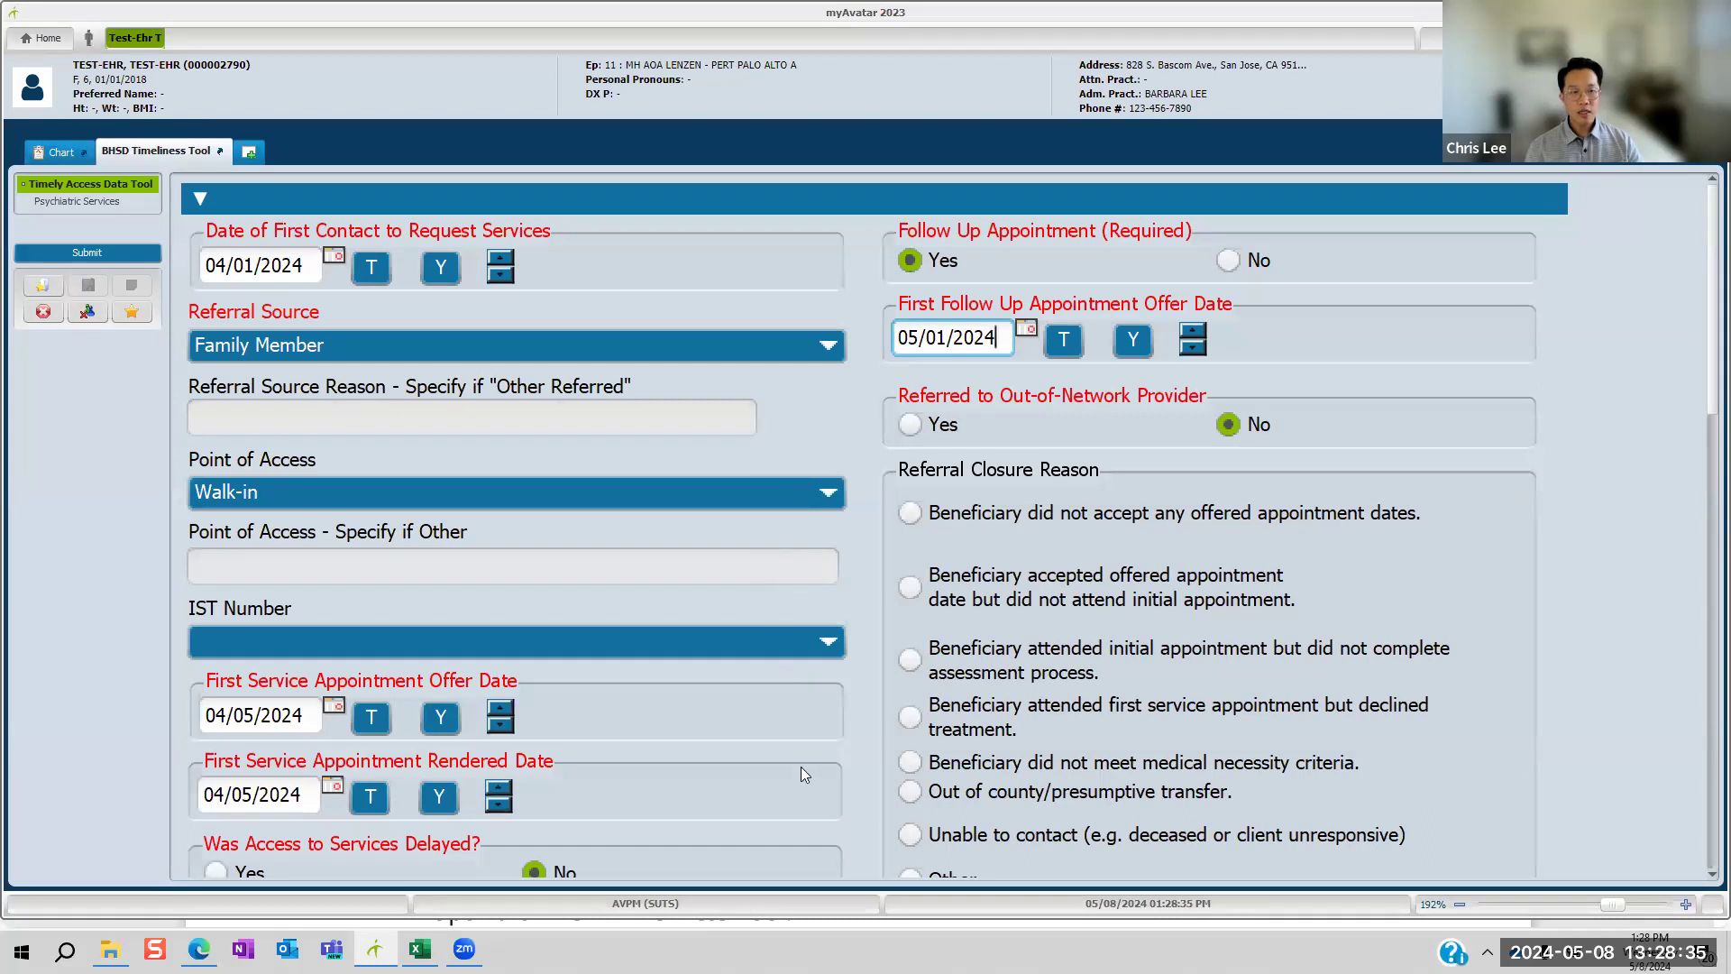
click(829, 646)
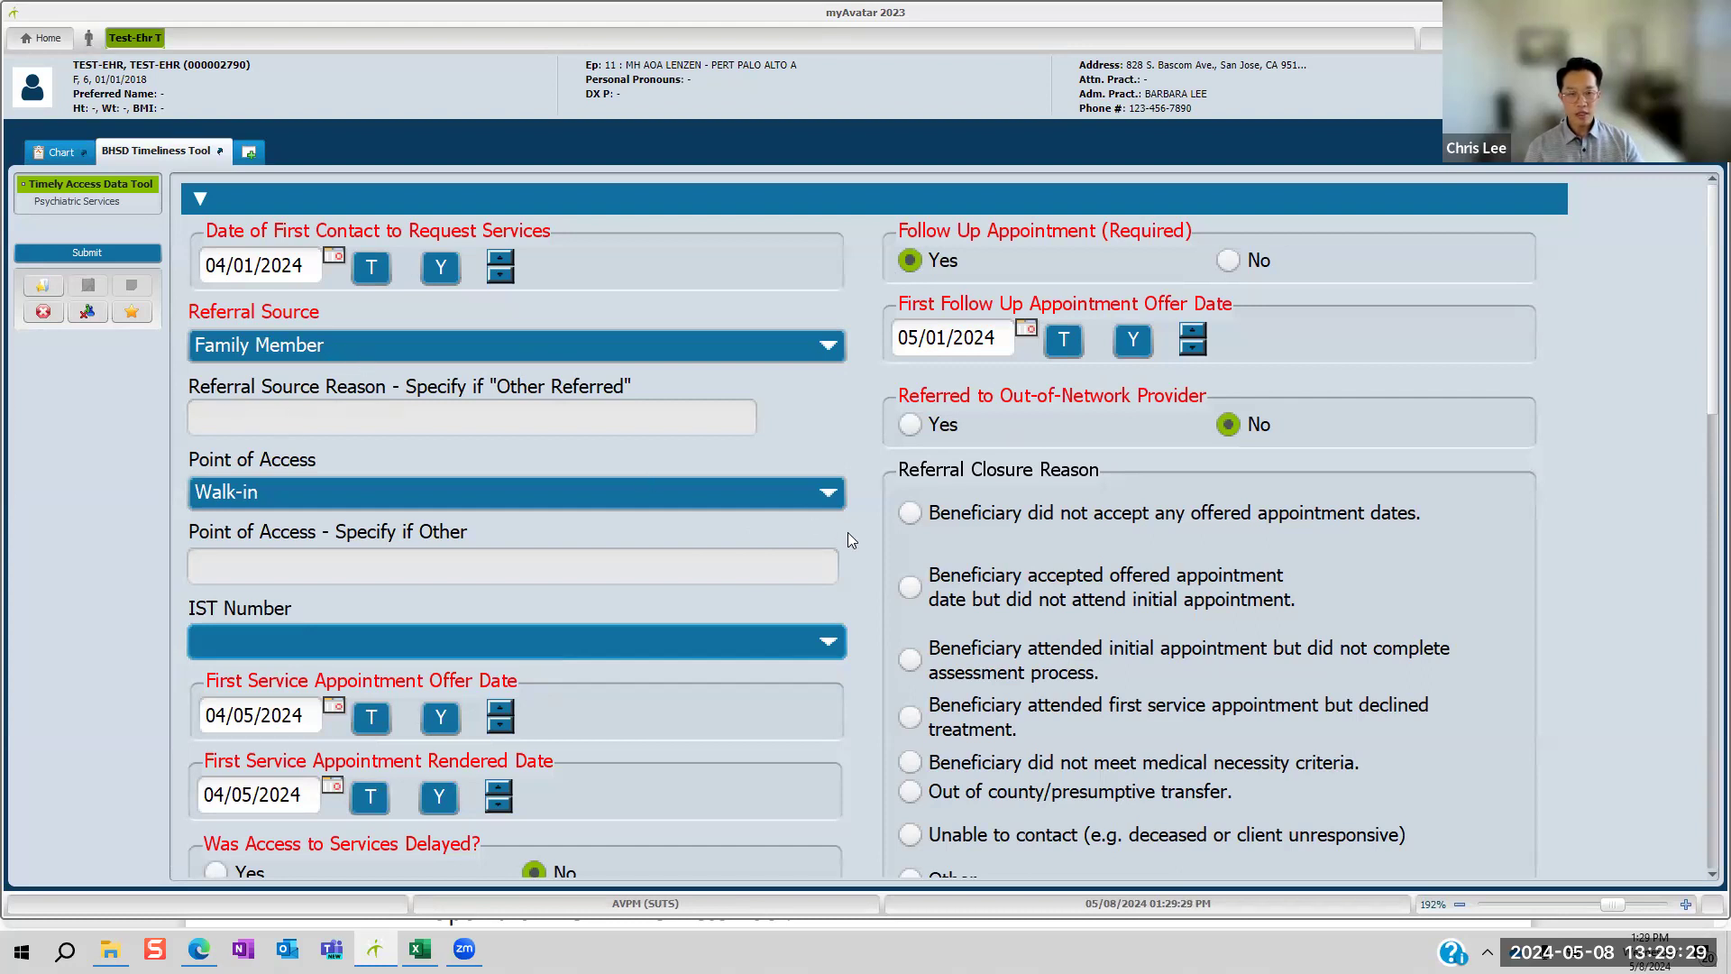
Step: Enter 04/15/2024 as the Date of Request for Psychiatric Services and acknowledge the information message
scroll(847, 539, down, 6)
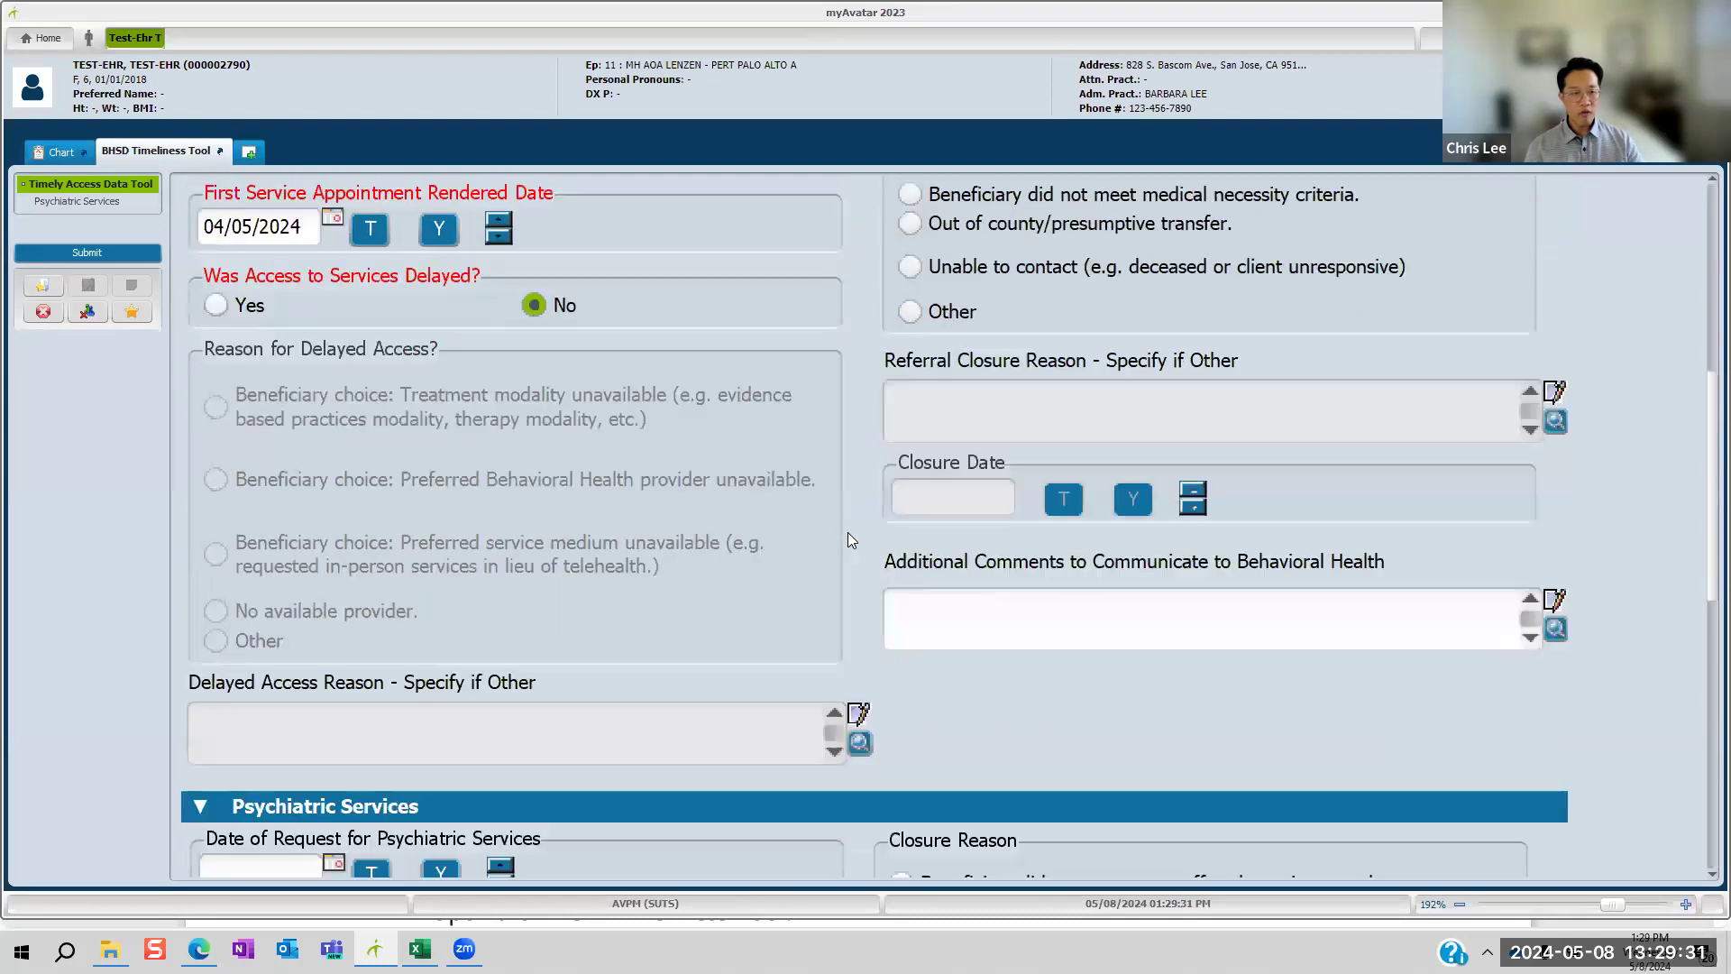
scroll(847, 540, down, 2)
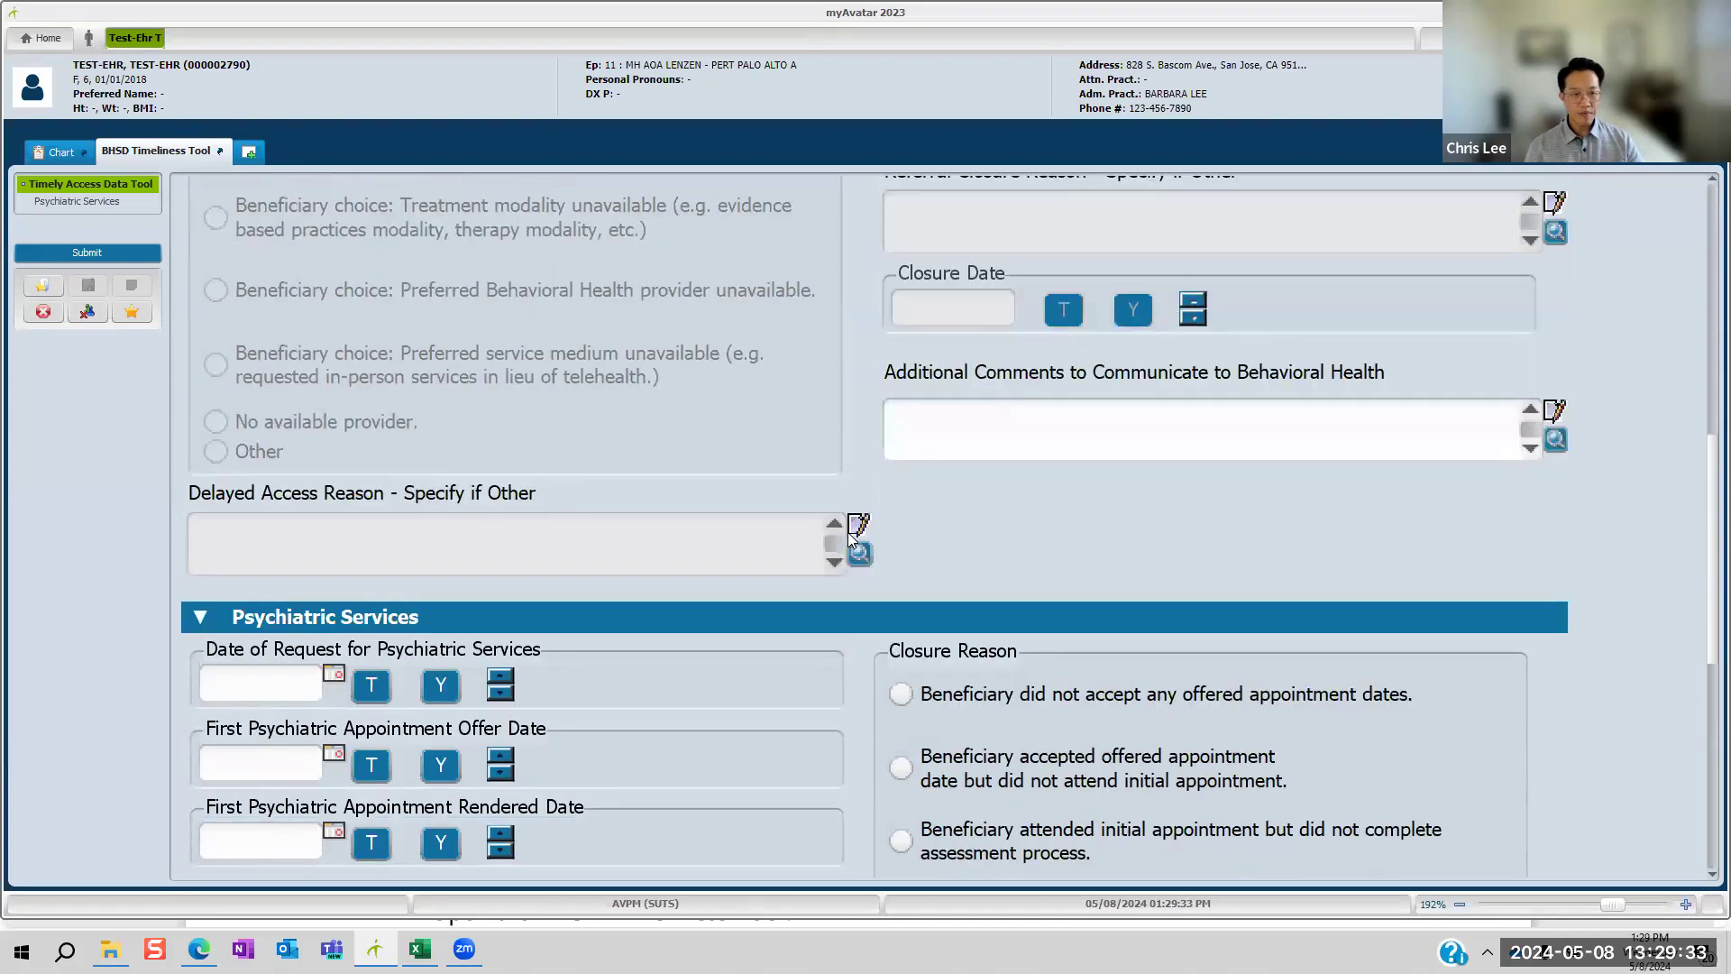
scroll(847, 532, down, 3)
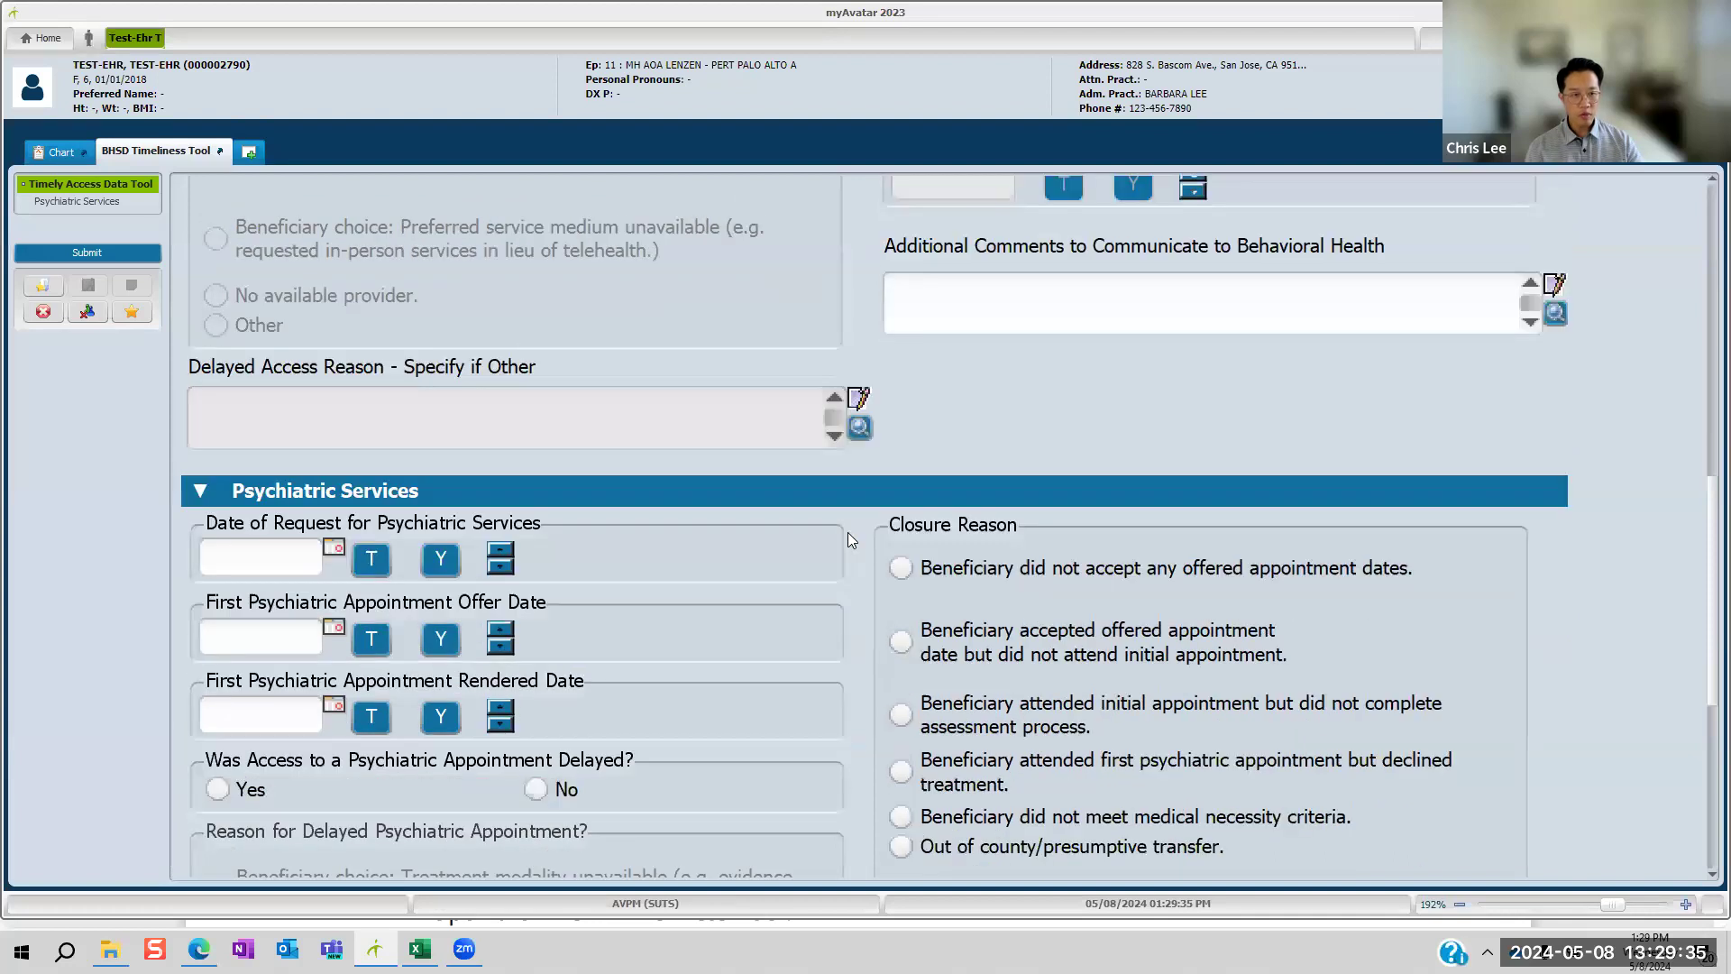
scroll(848, 540, down, 2)
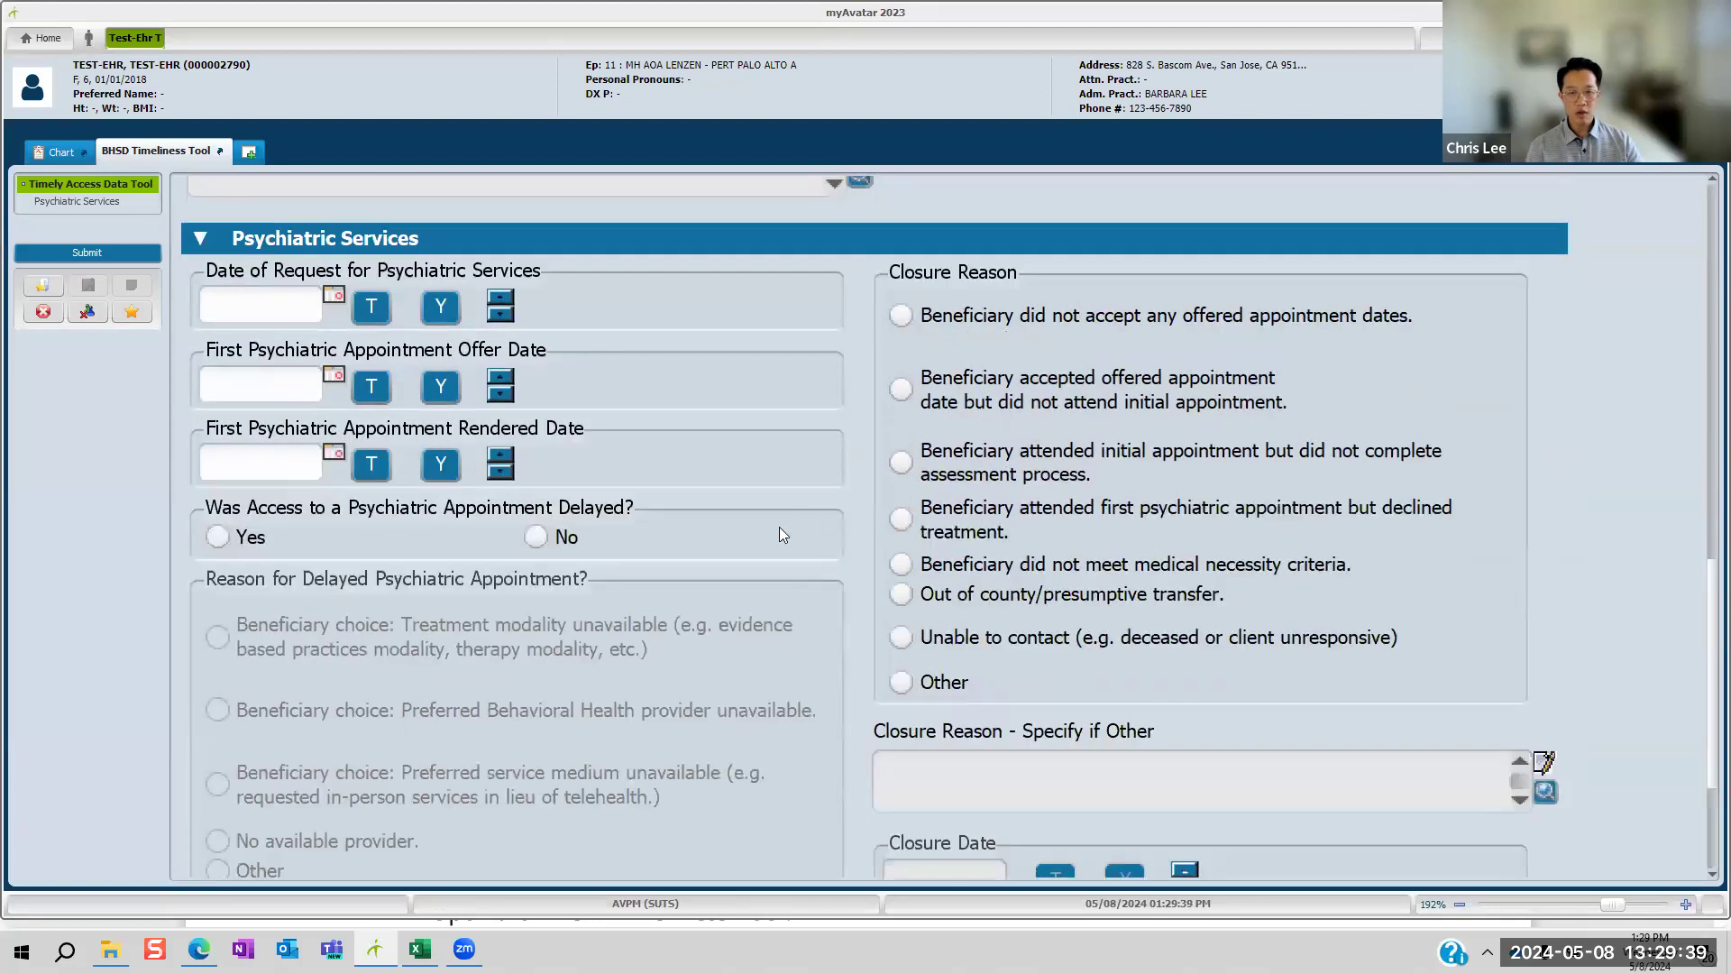
click(240, 310)
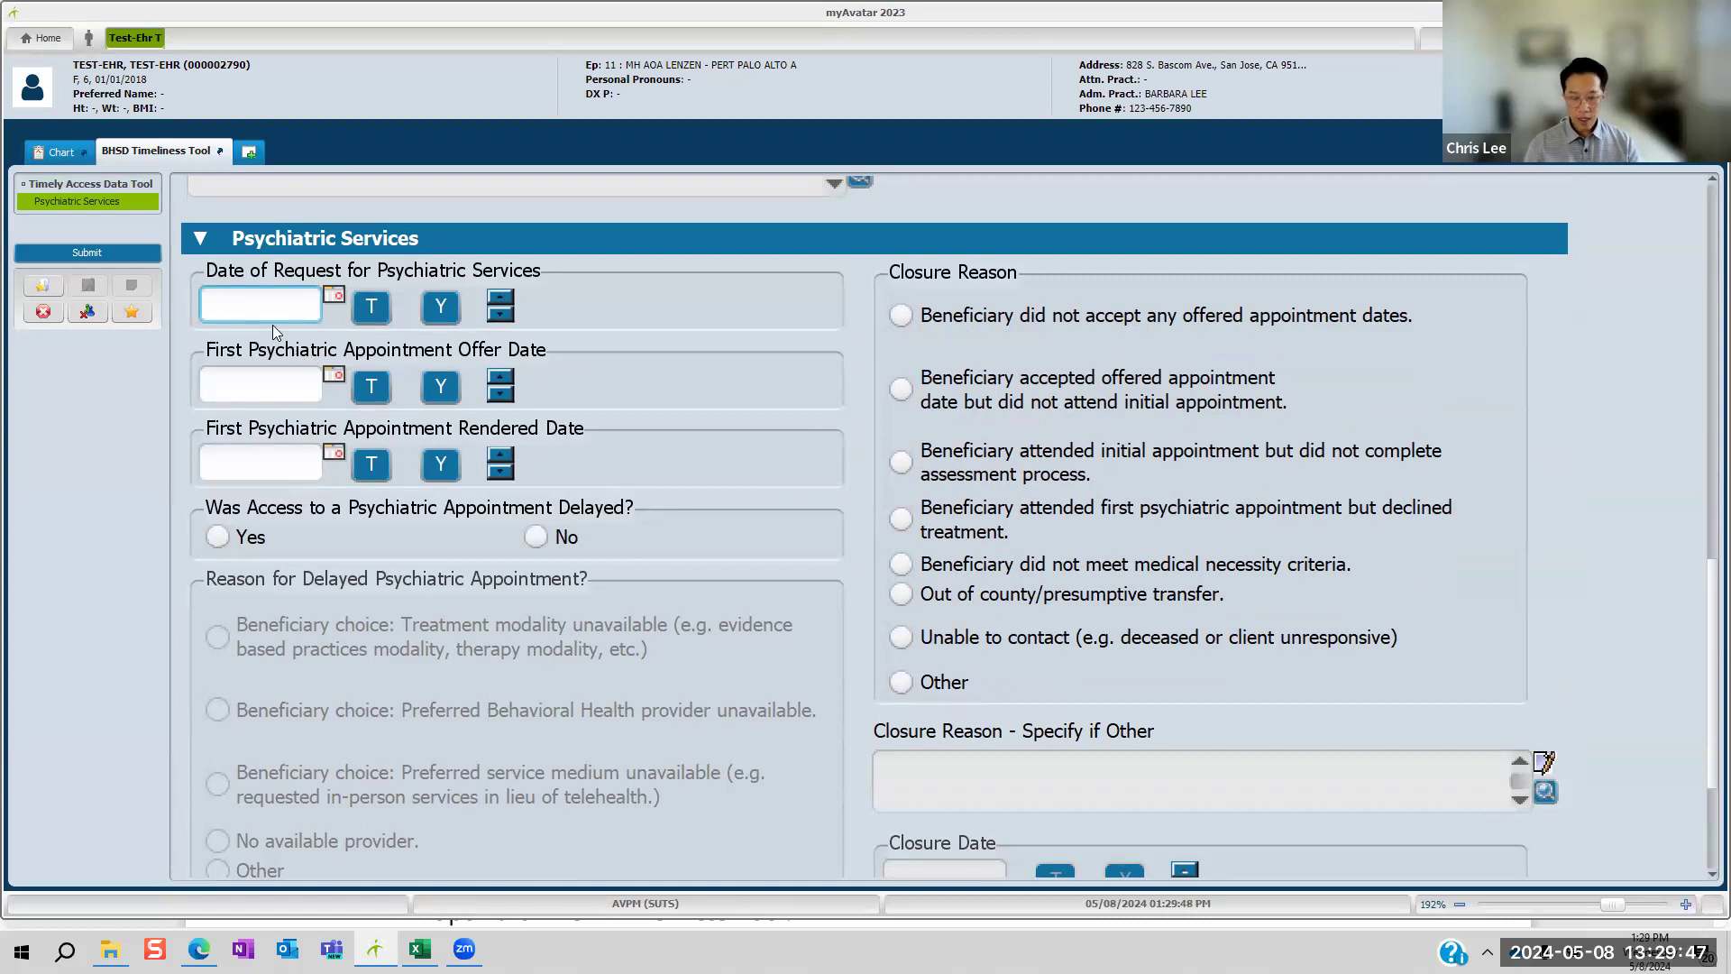
text(04/15/2024)
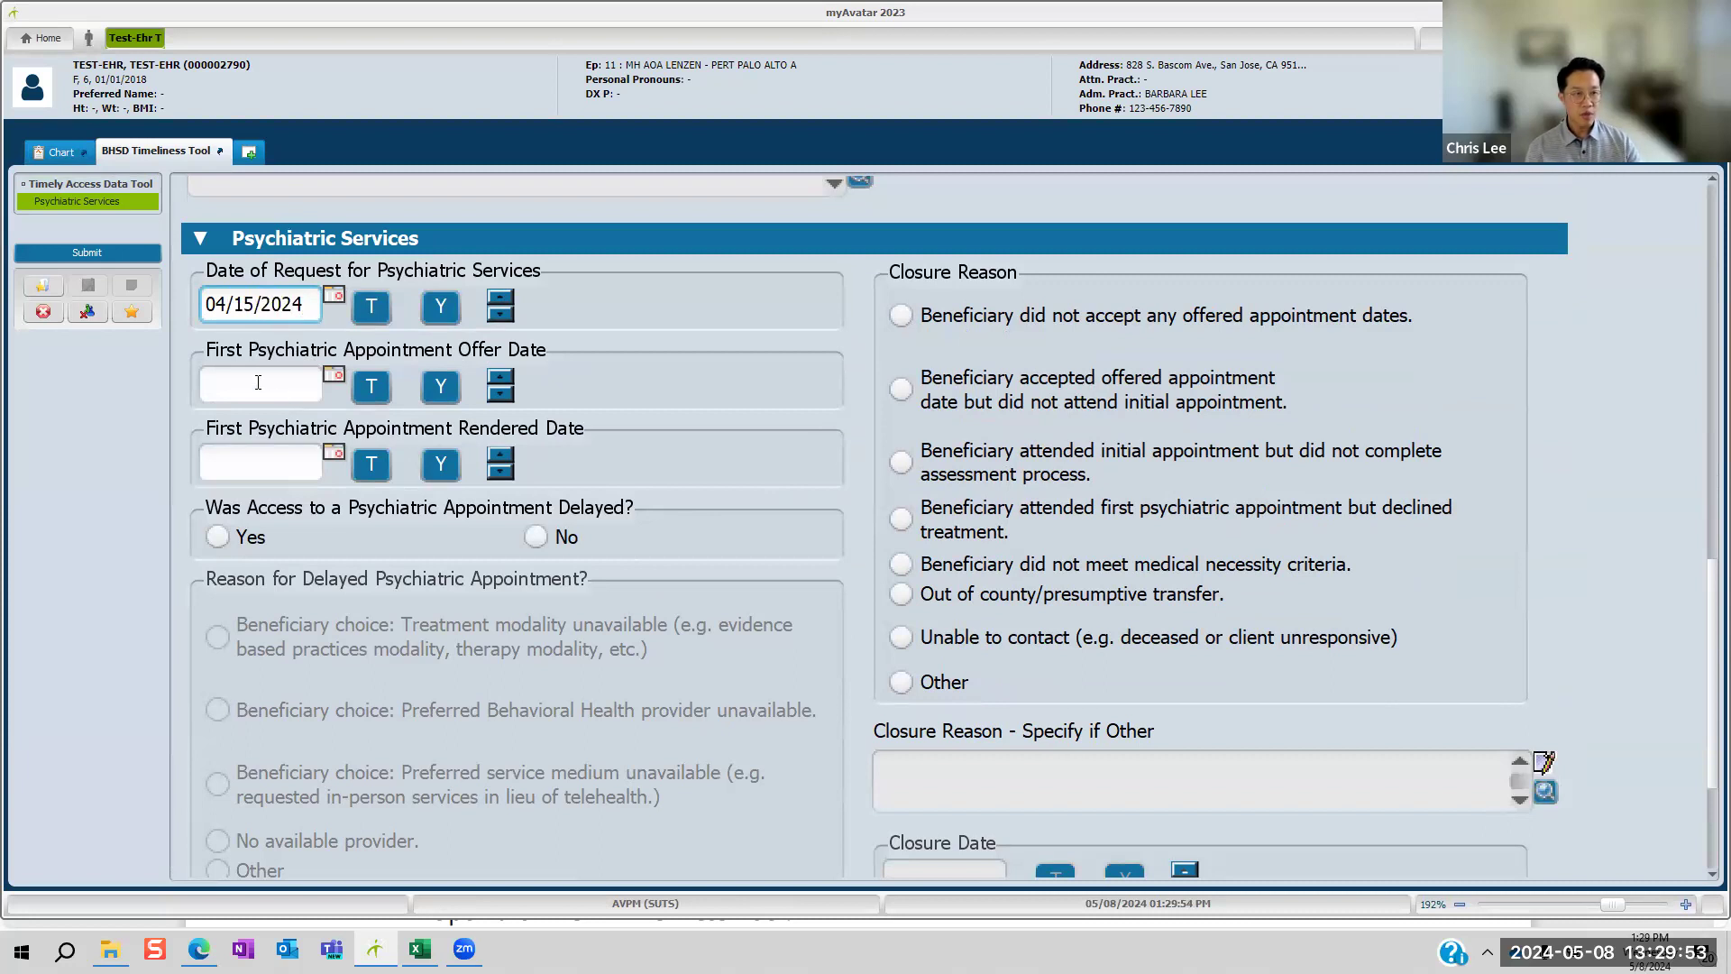
click(258, 382)
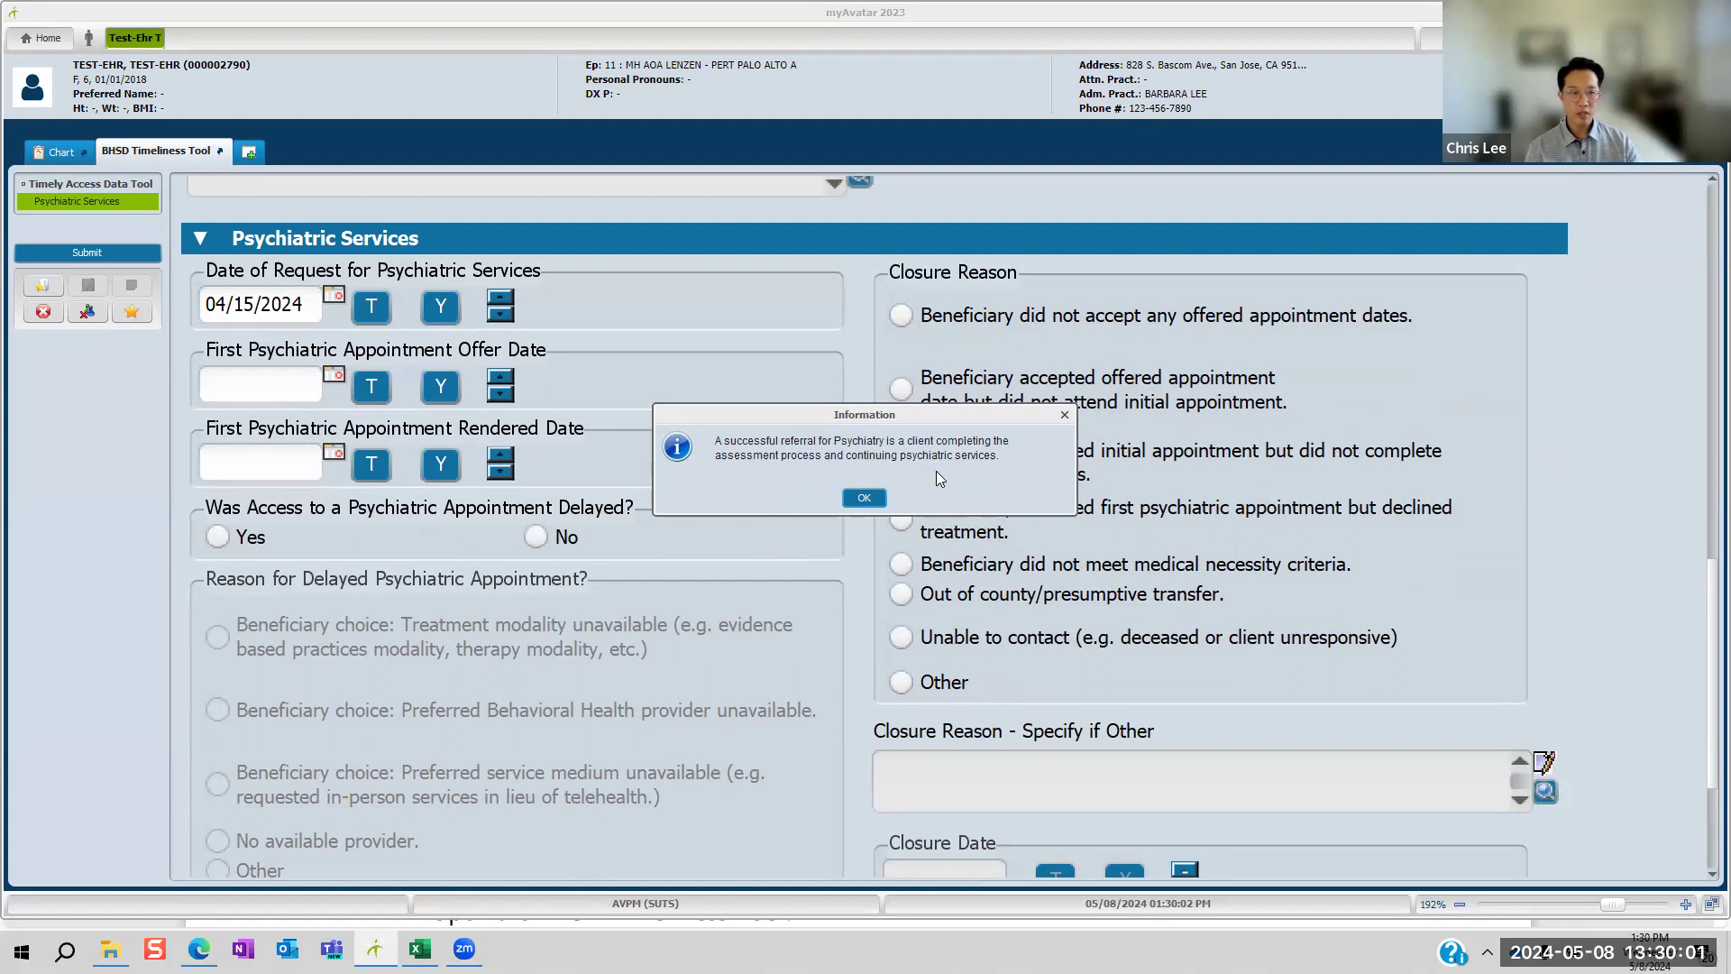
click(864, 497)
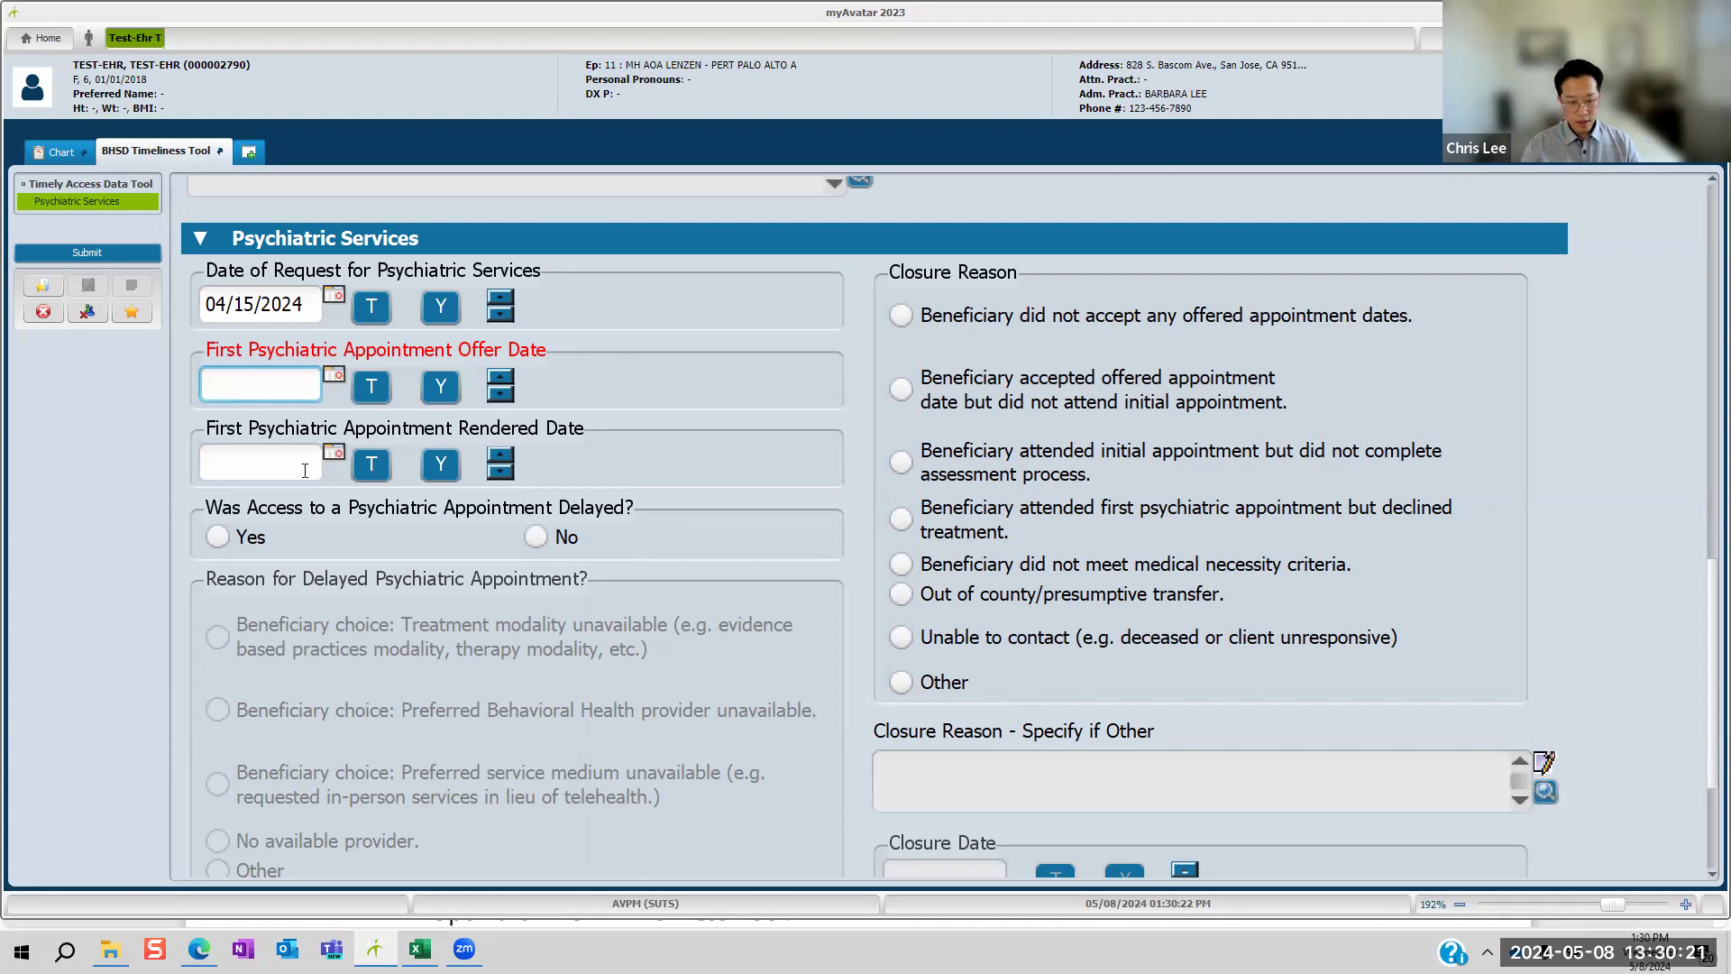
Step: Enter 05/14/2024 as the First Psychiatric Appointment Offer Date and accept the future date
text(05/)
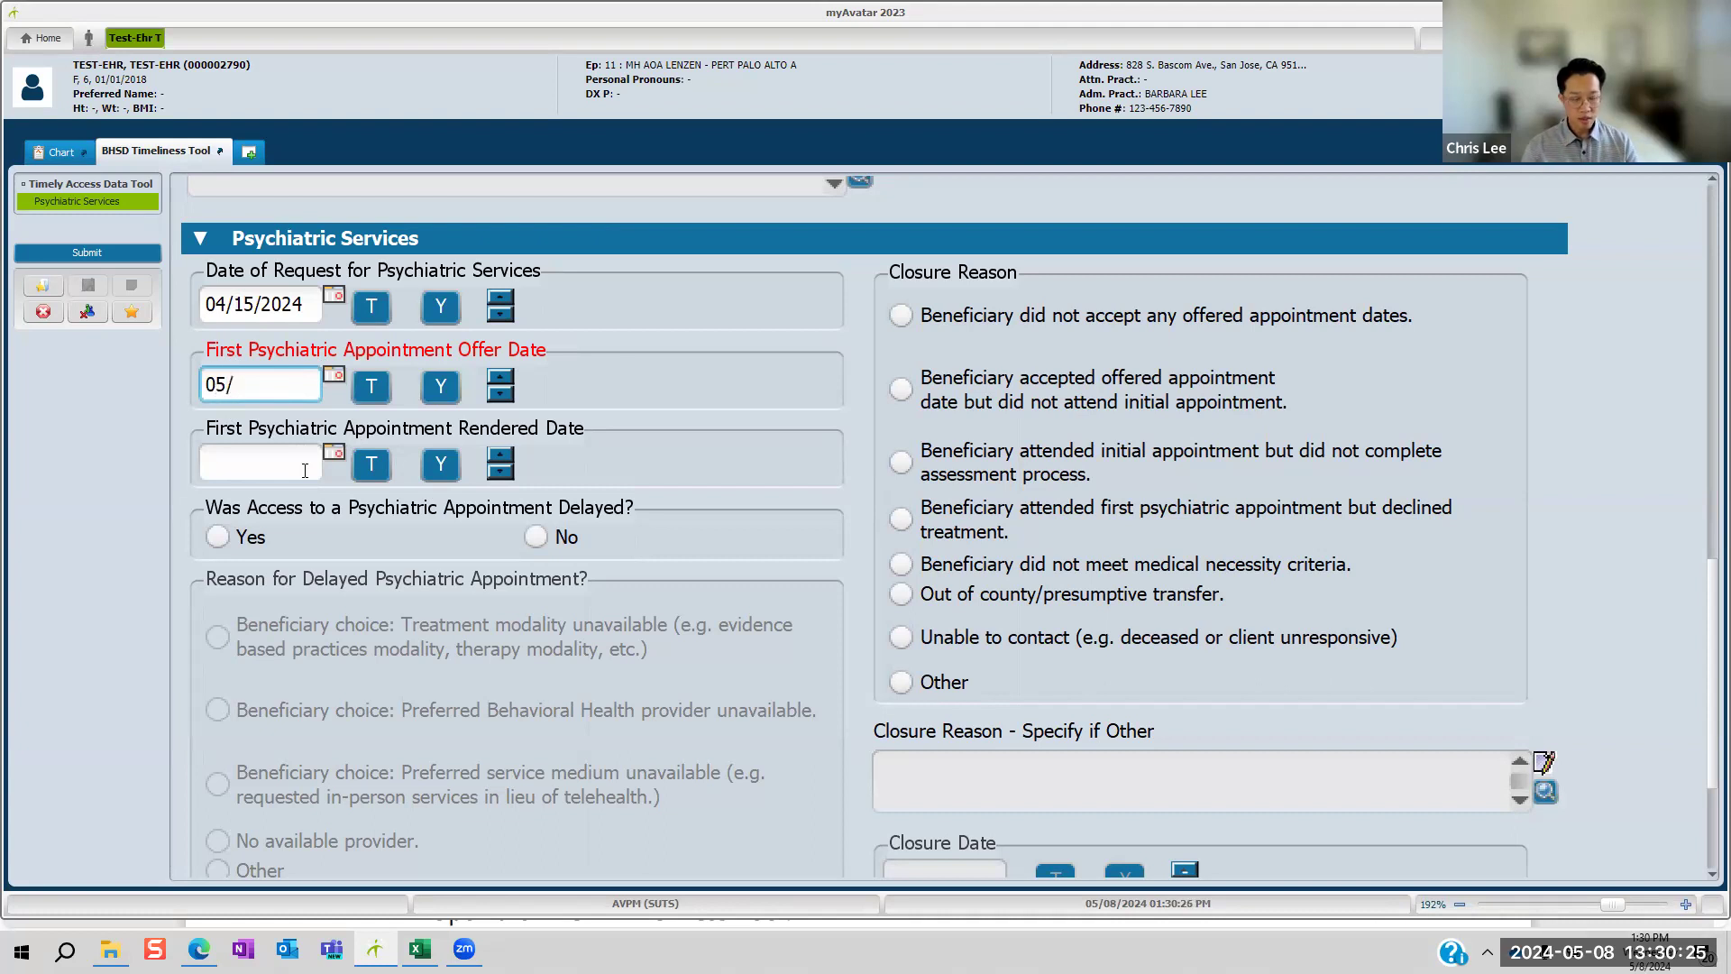
text(14/2024)
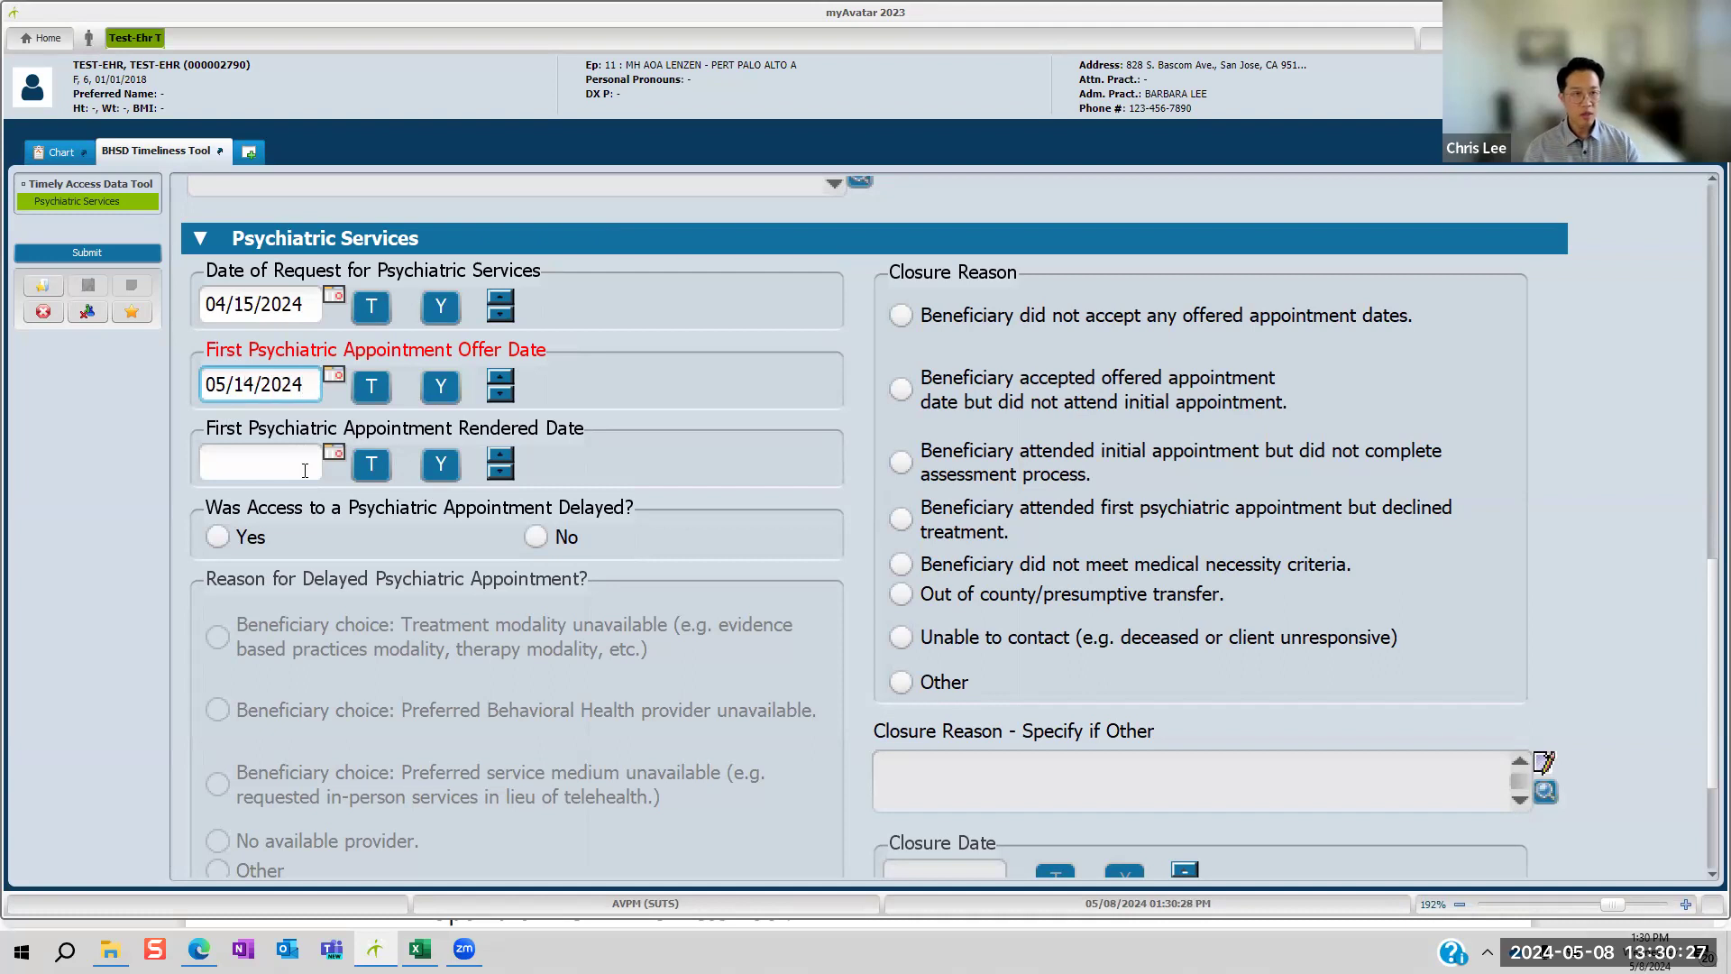
click(267, 461)
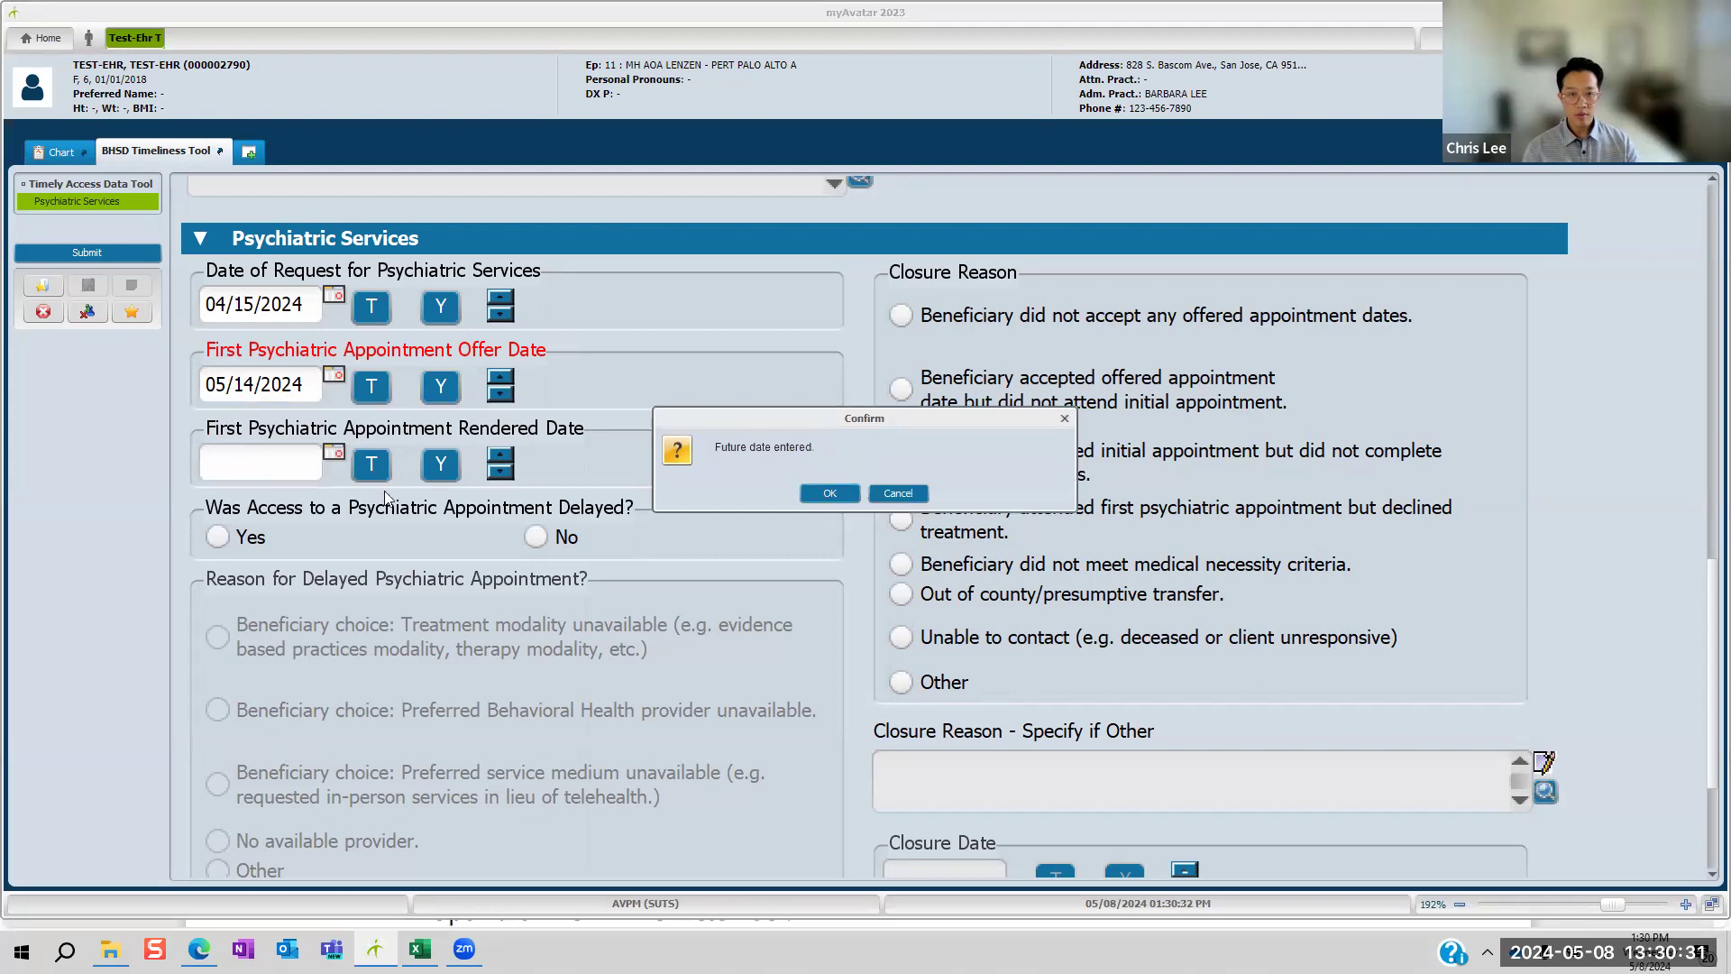
click(827, 493)
Step: Change the First Psychiatric Appointment Offer Date to 05/08/2024
drag(205, 385, 261, 388)
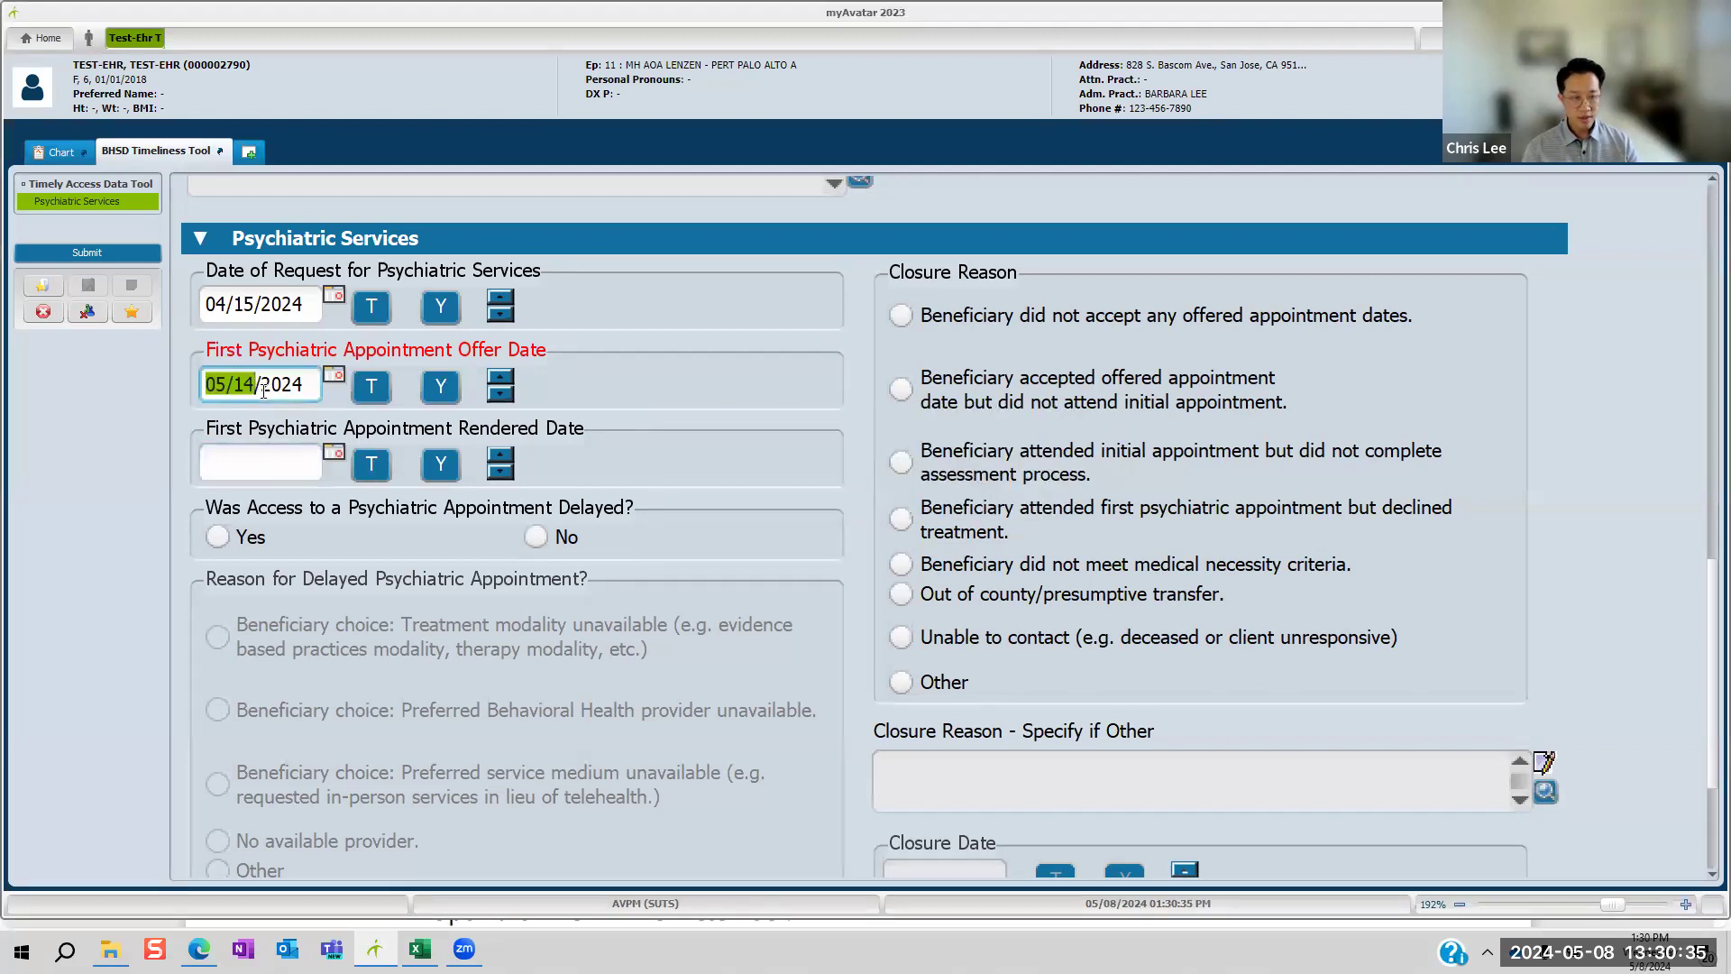
click(263, 389)
key(BackSpace)
key(BackSpace)
text(08)
Step: Set the First Psychiatric Appointment Rendered Date to today, 05/08/2024, and try No before answering Yes to delayed psychiatric access
click(256, 463)
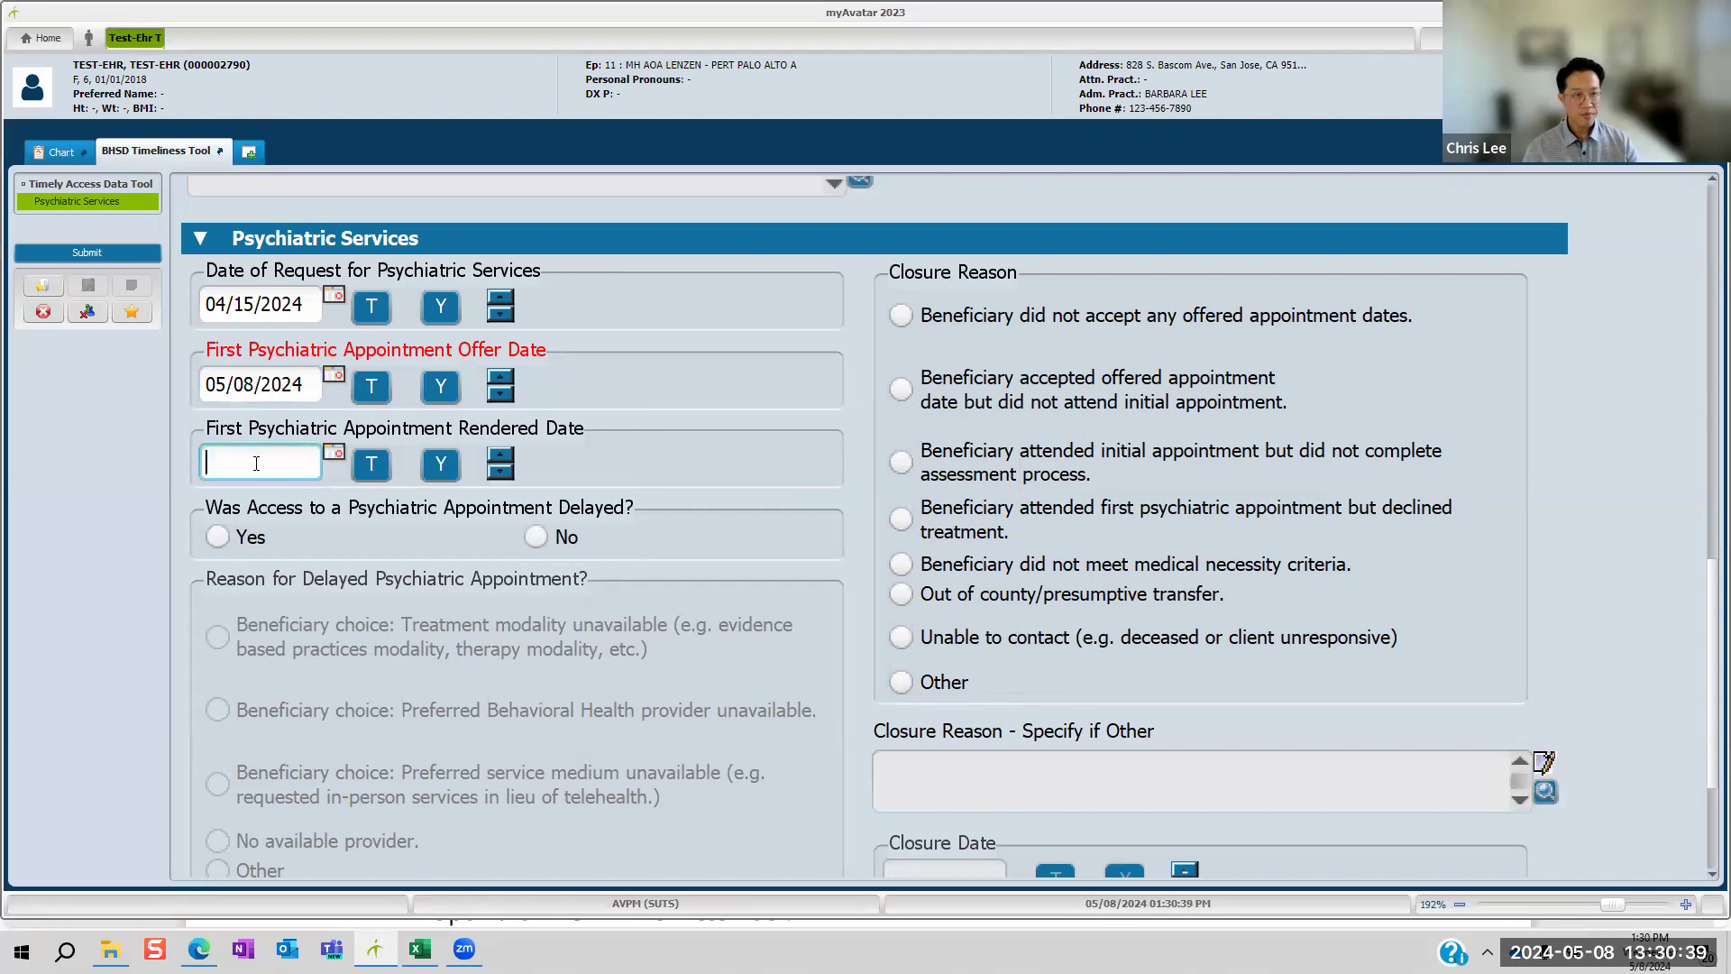
click(371, 465)
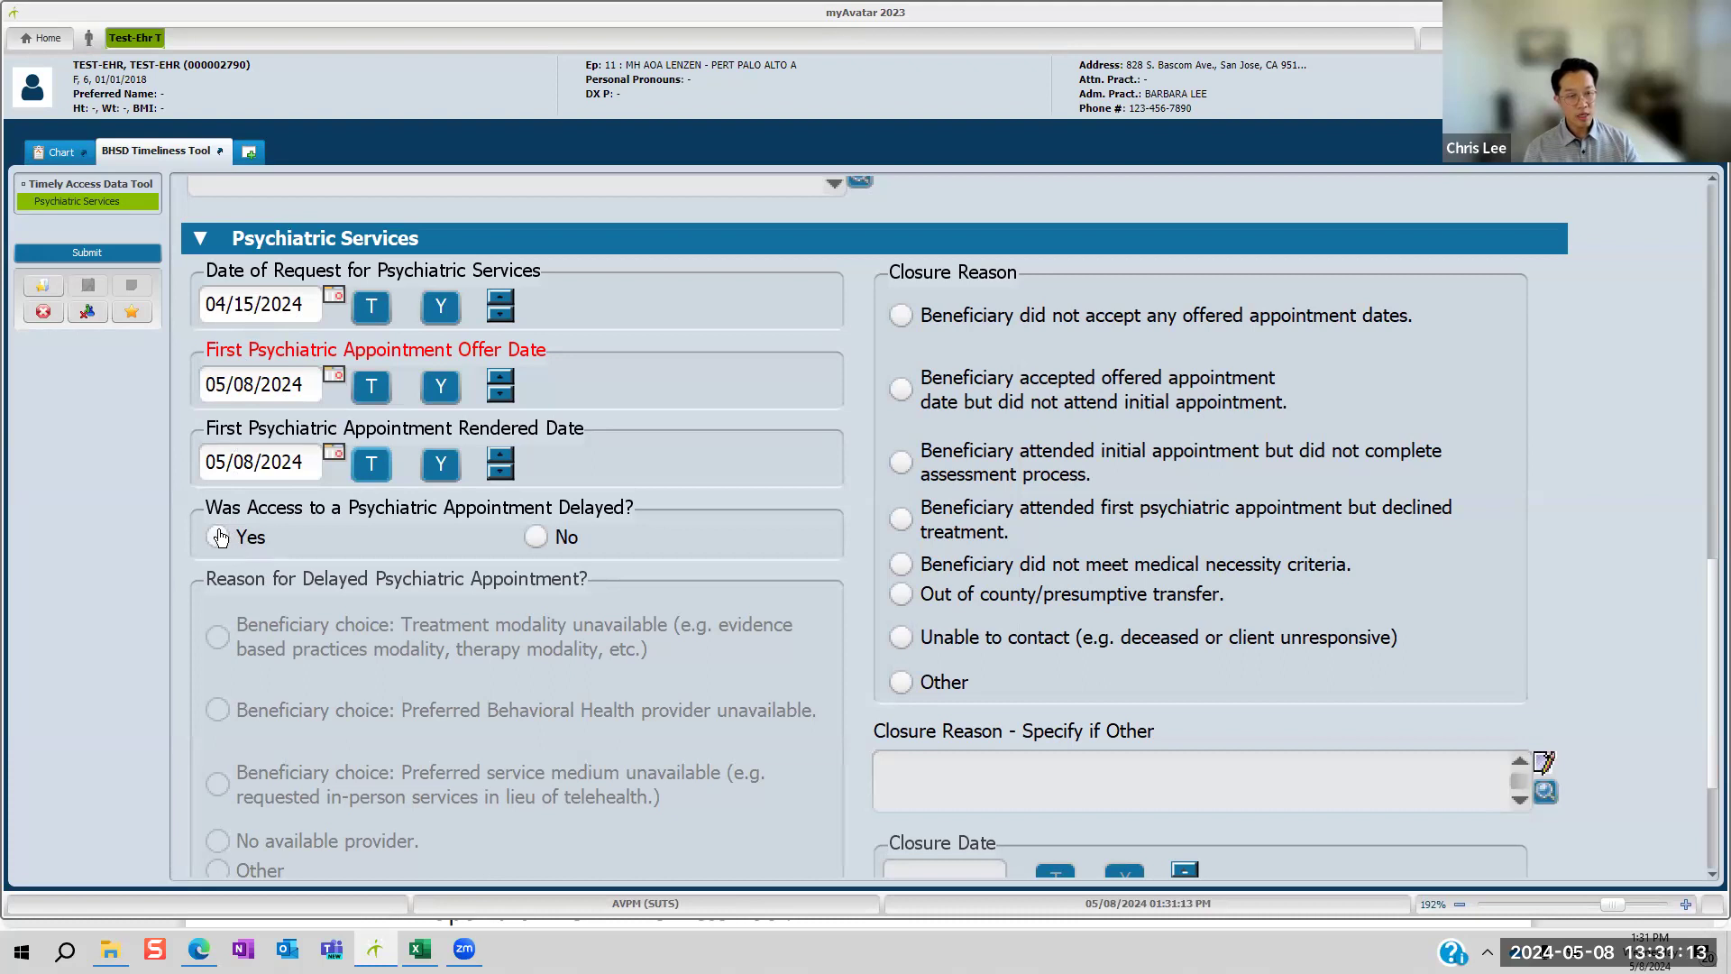
click(537, 539)
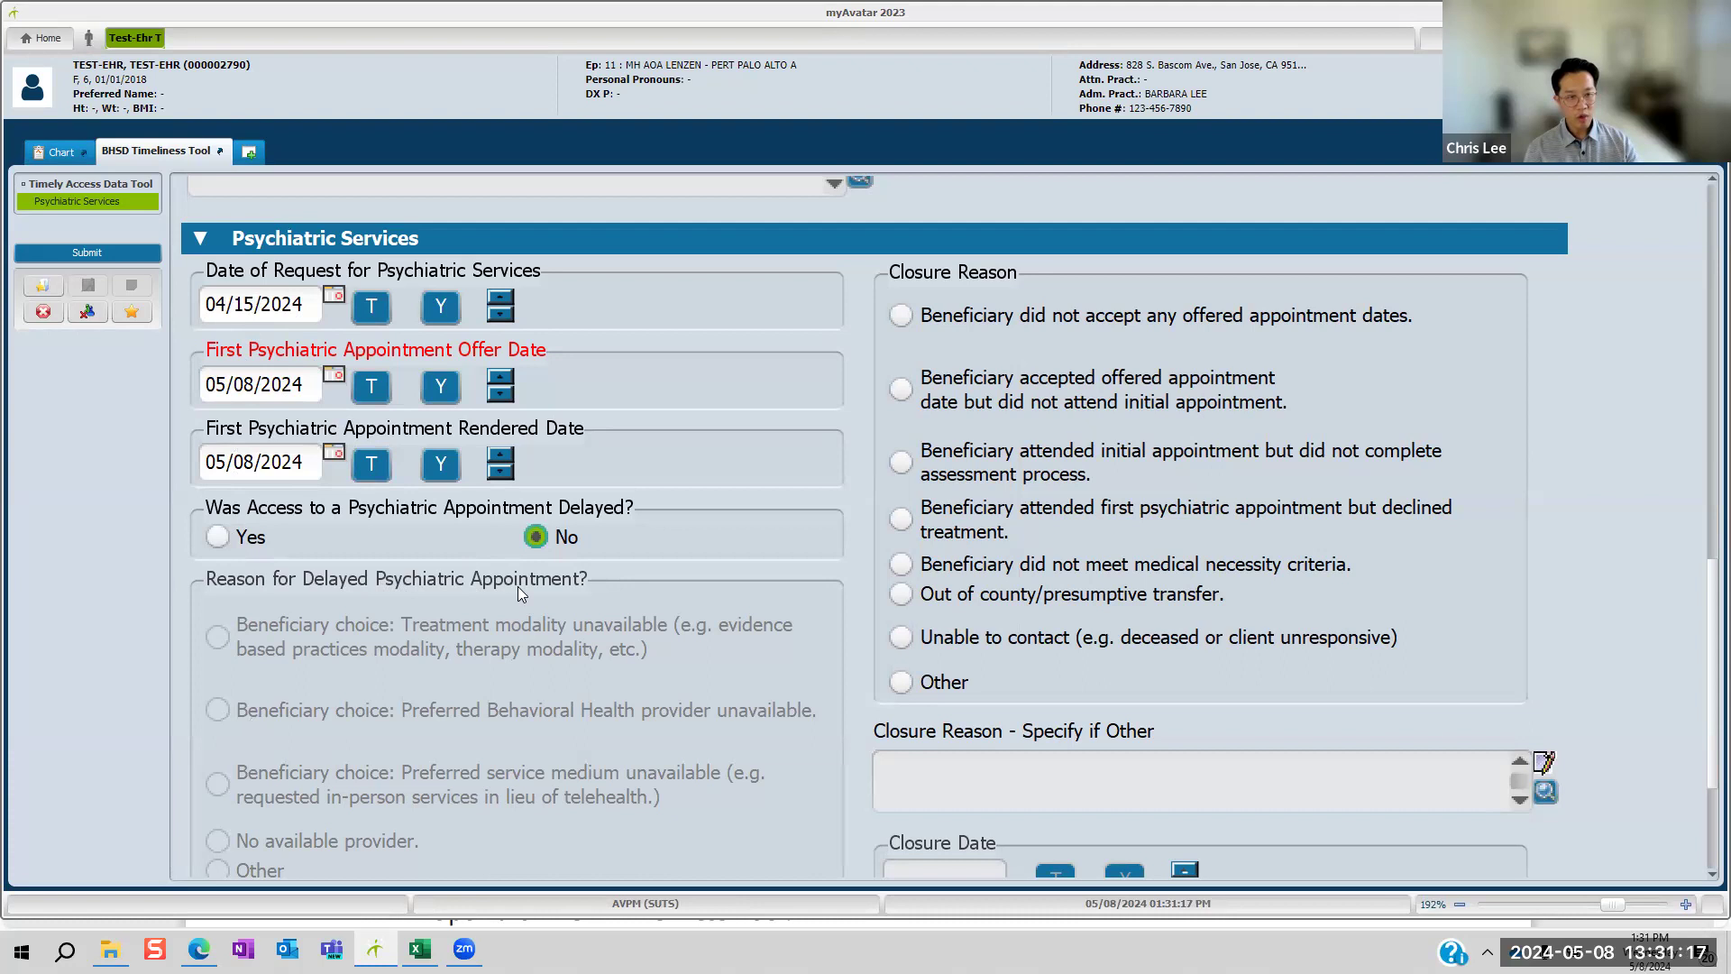
click(219, 537)
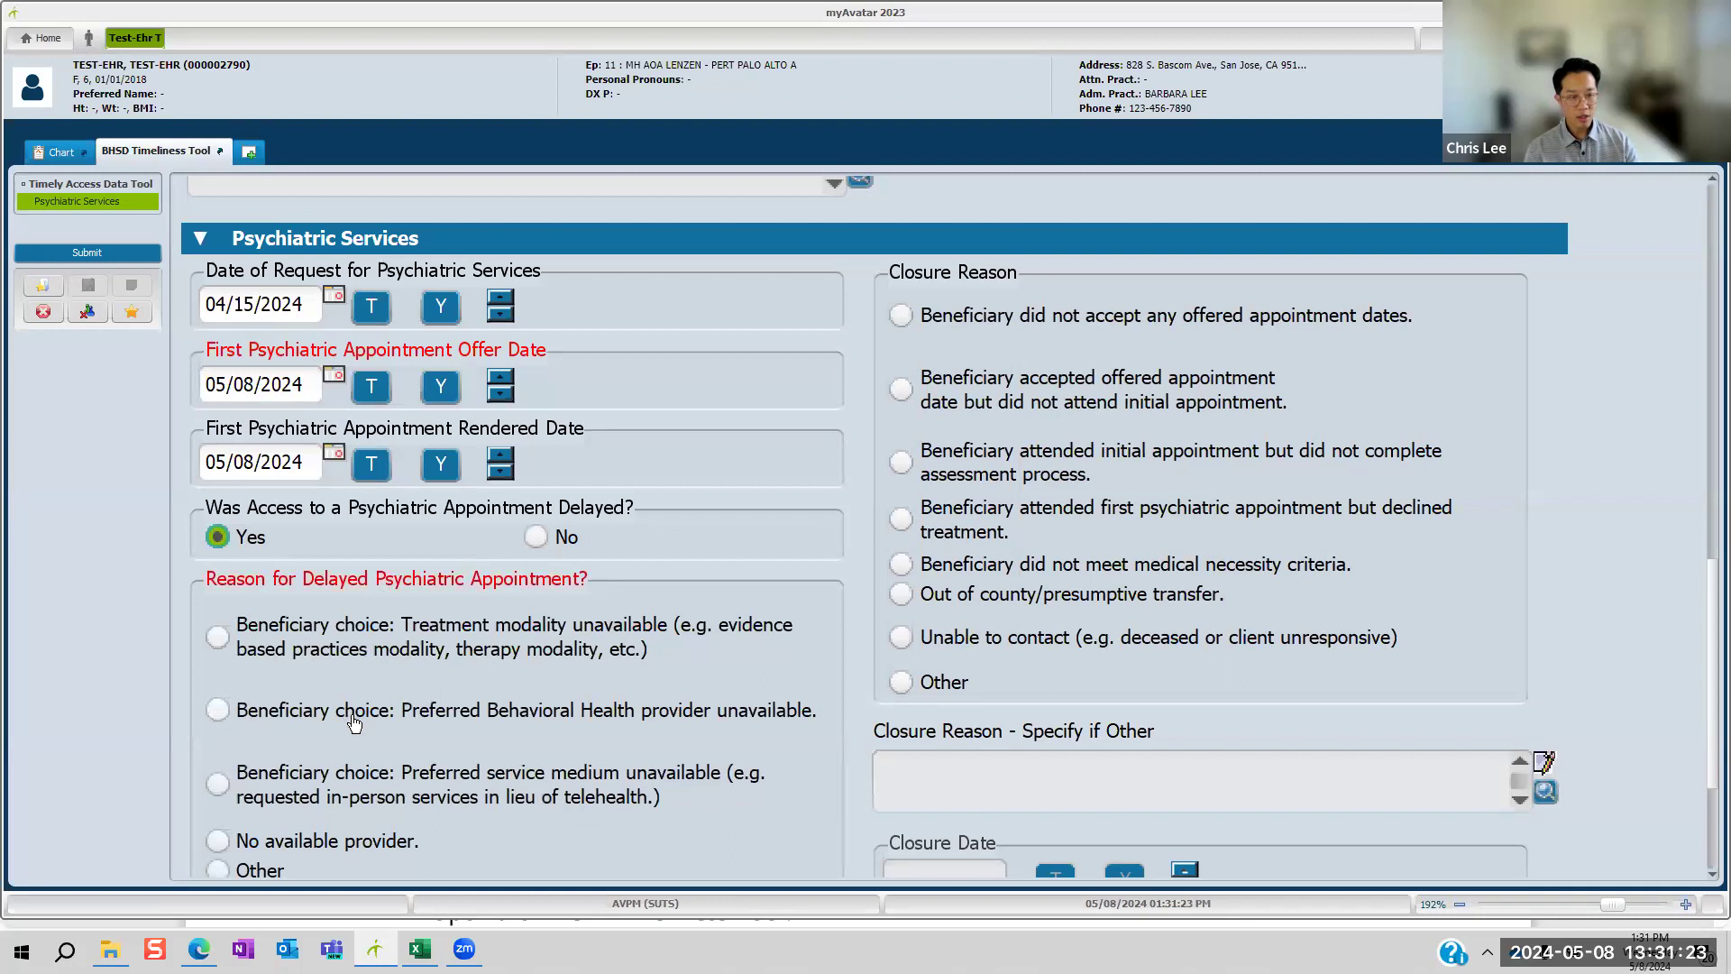
Step: Try "Other" as the Reason for Delayed Psychiatric Appointment and open its specify field
scroll(354, 724, down, 1)
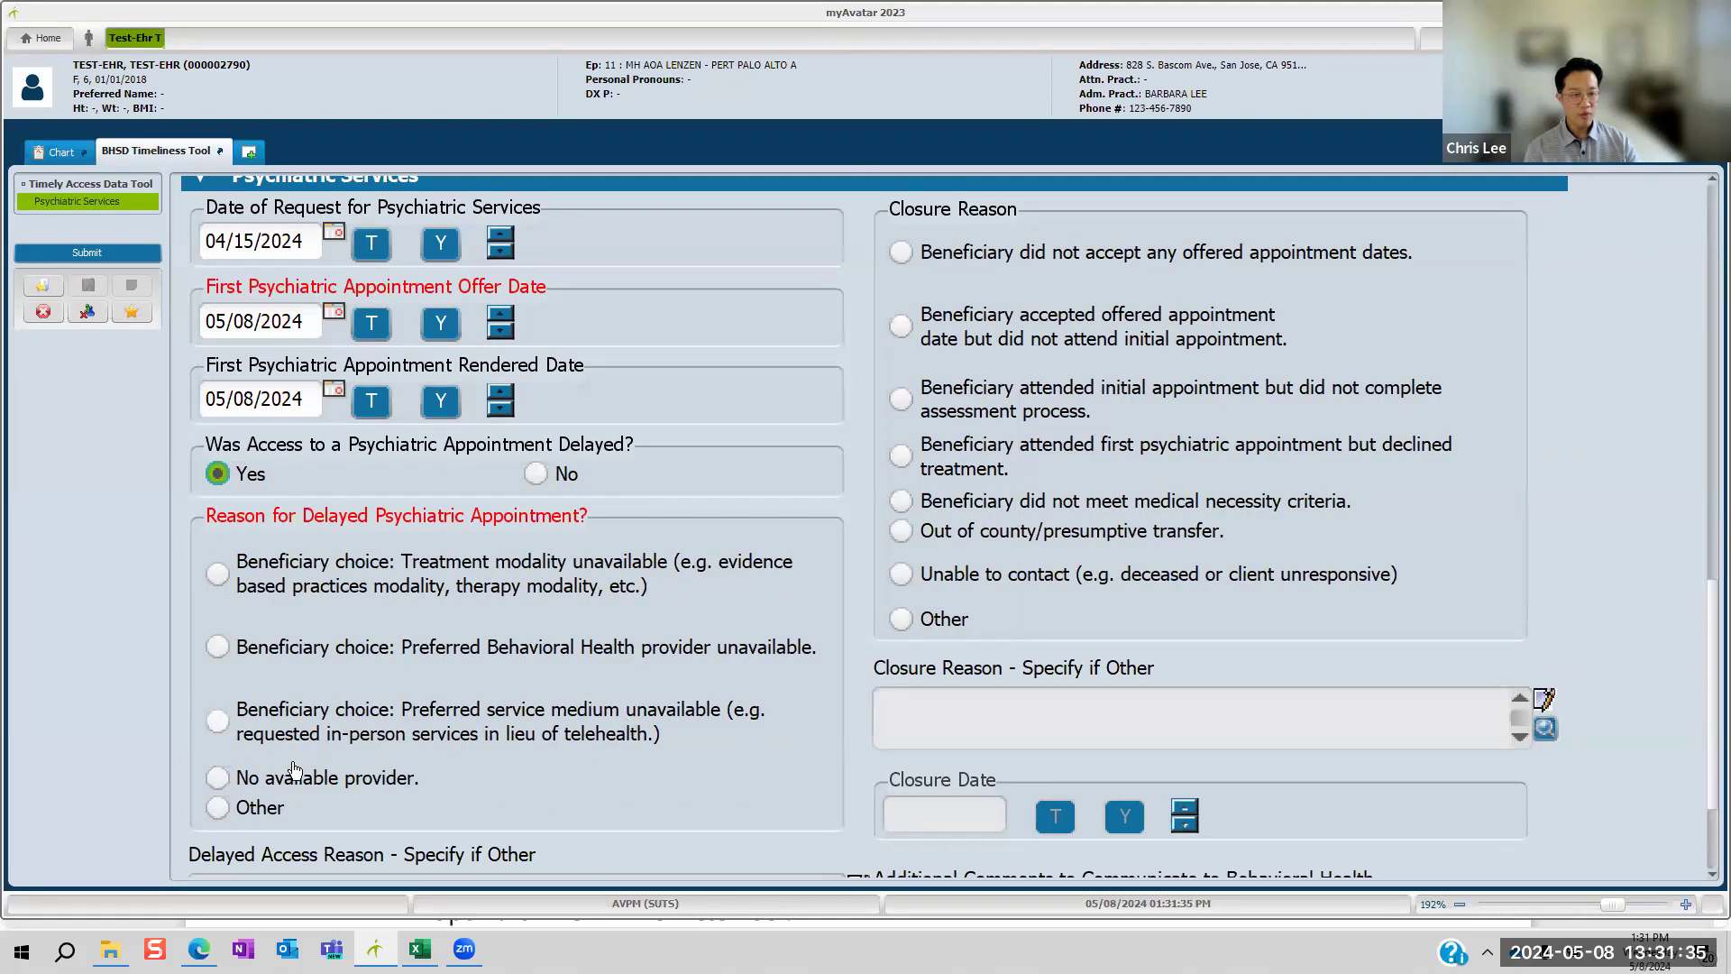
scroll(298, 758, down, 2)
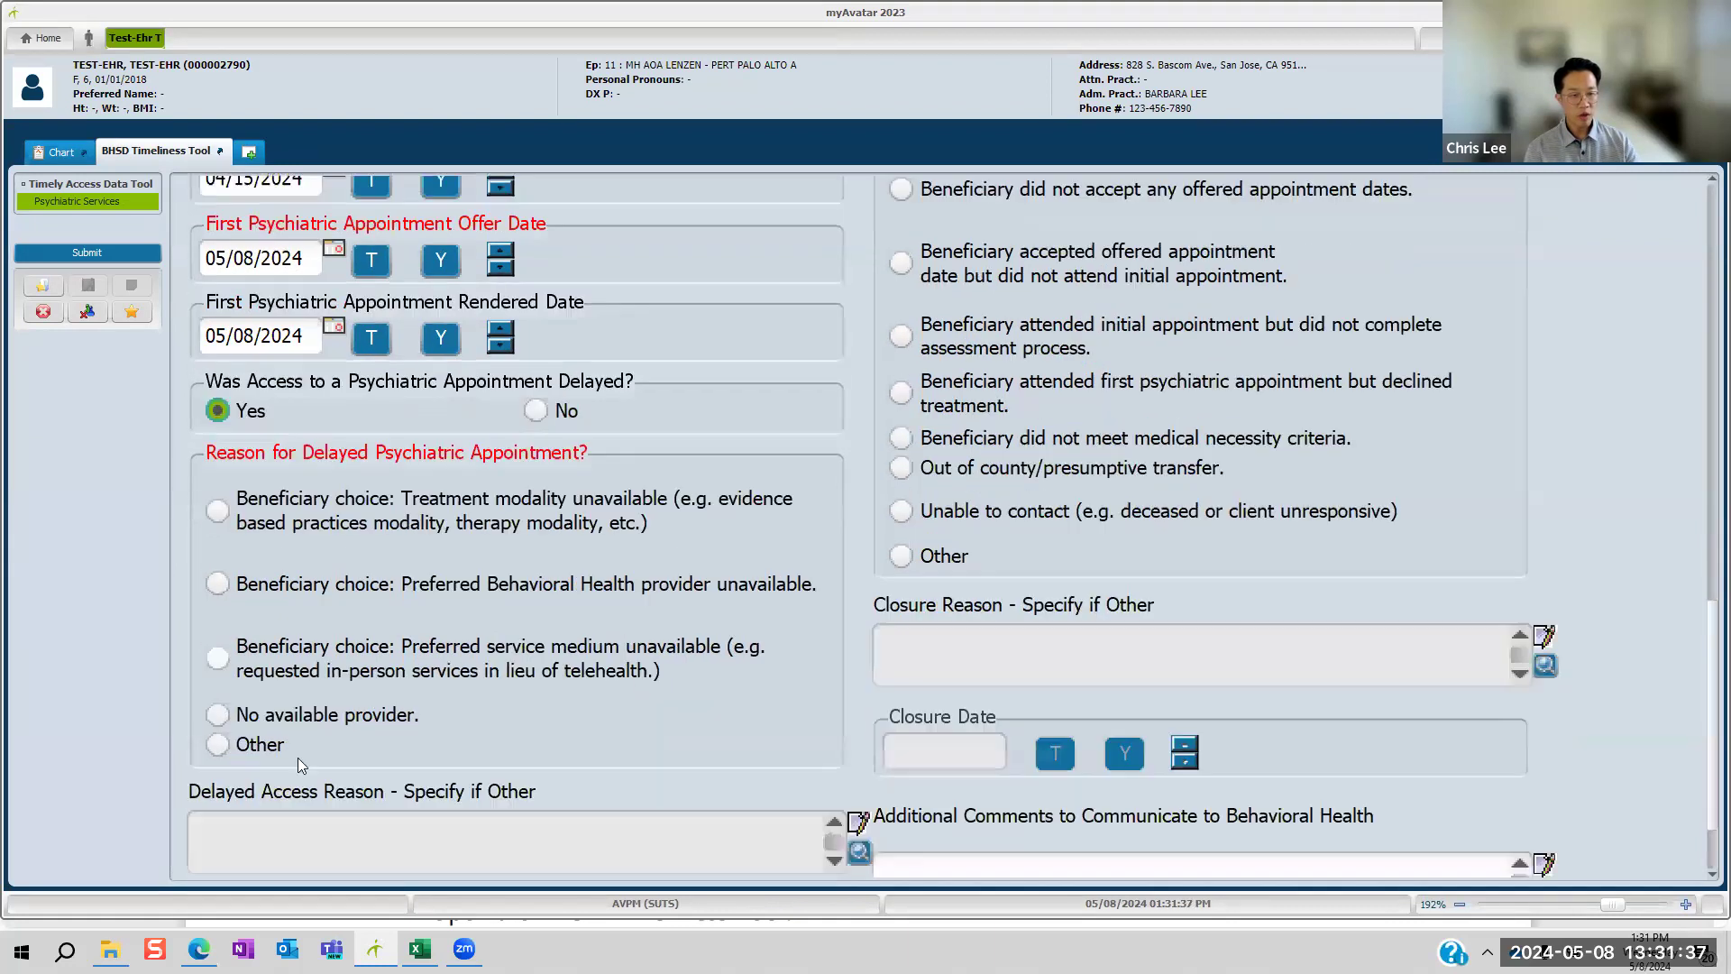
click(251, 684)
click(441, 771)
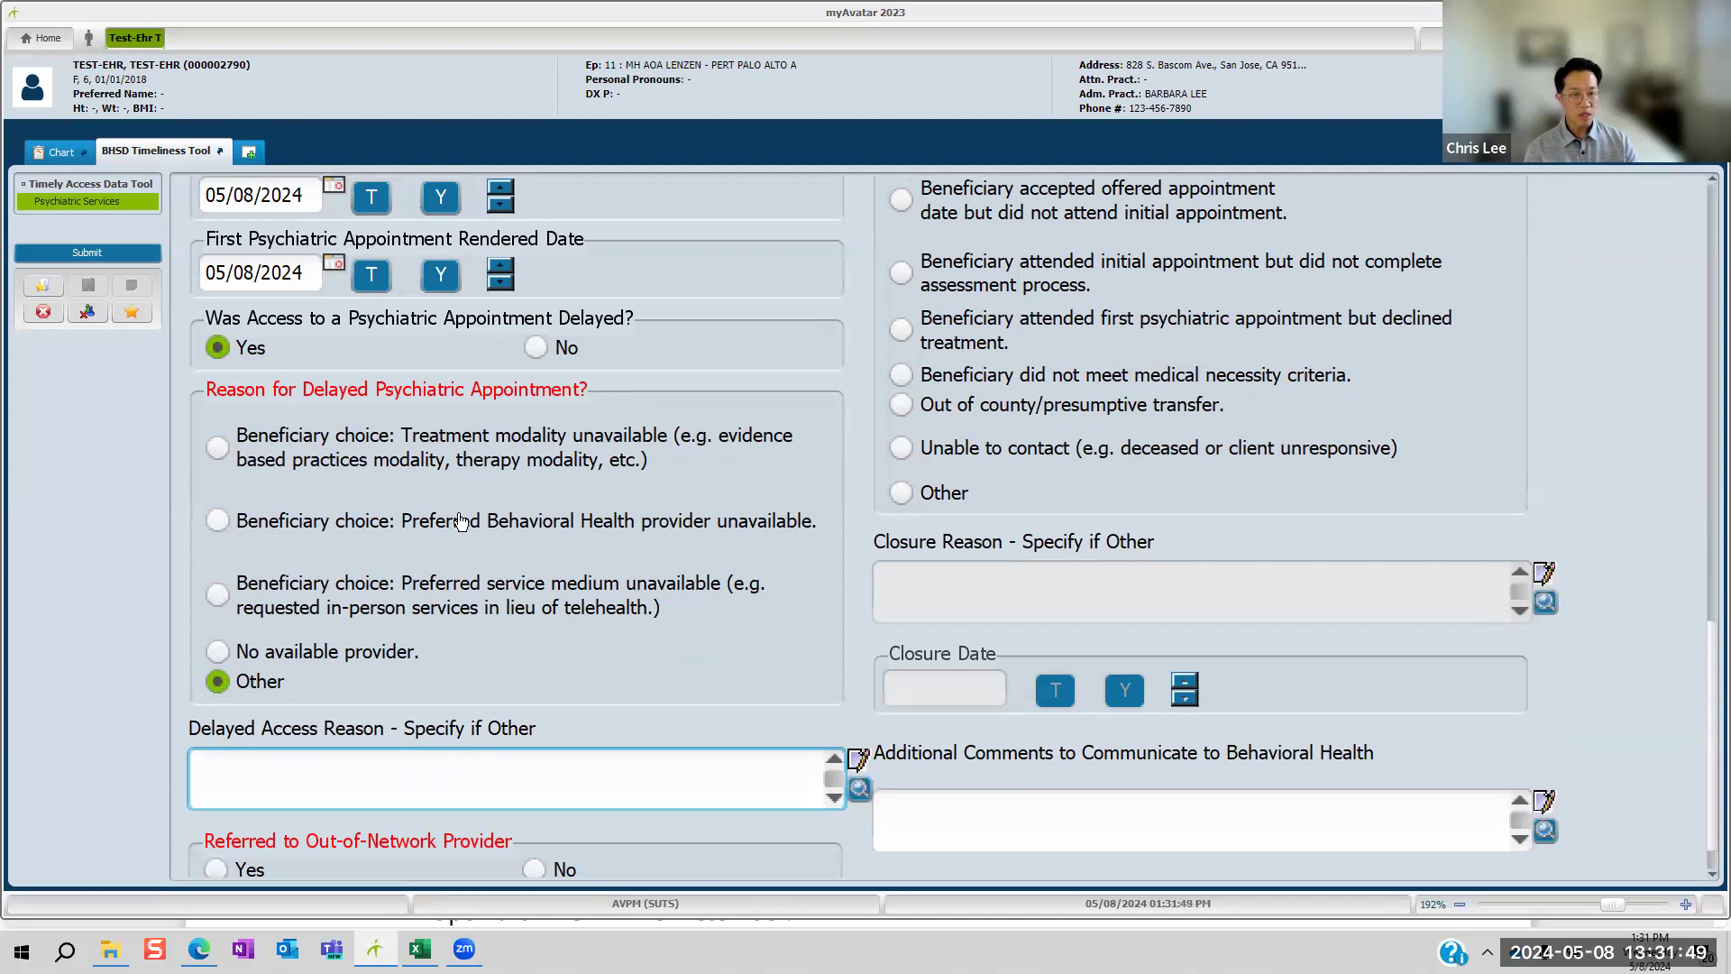
Step: Set the psychiatric delay reason to "Beneficiary choice: Preferred Behavioral Health provider unavailable" and answer No to Referred to Out-of-Network Provider
click(223, 523)
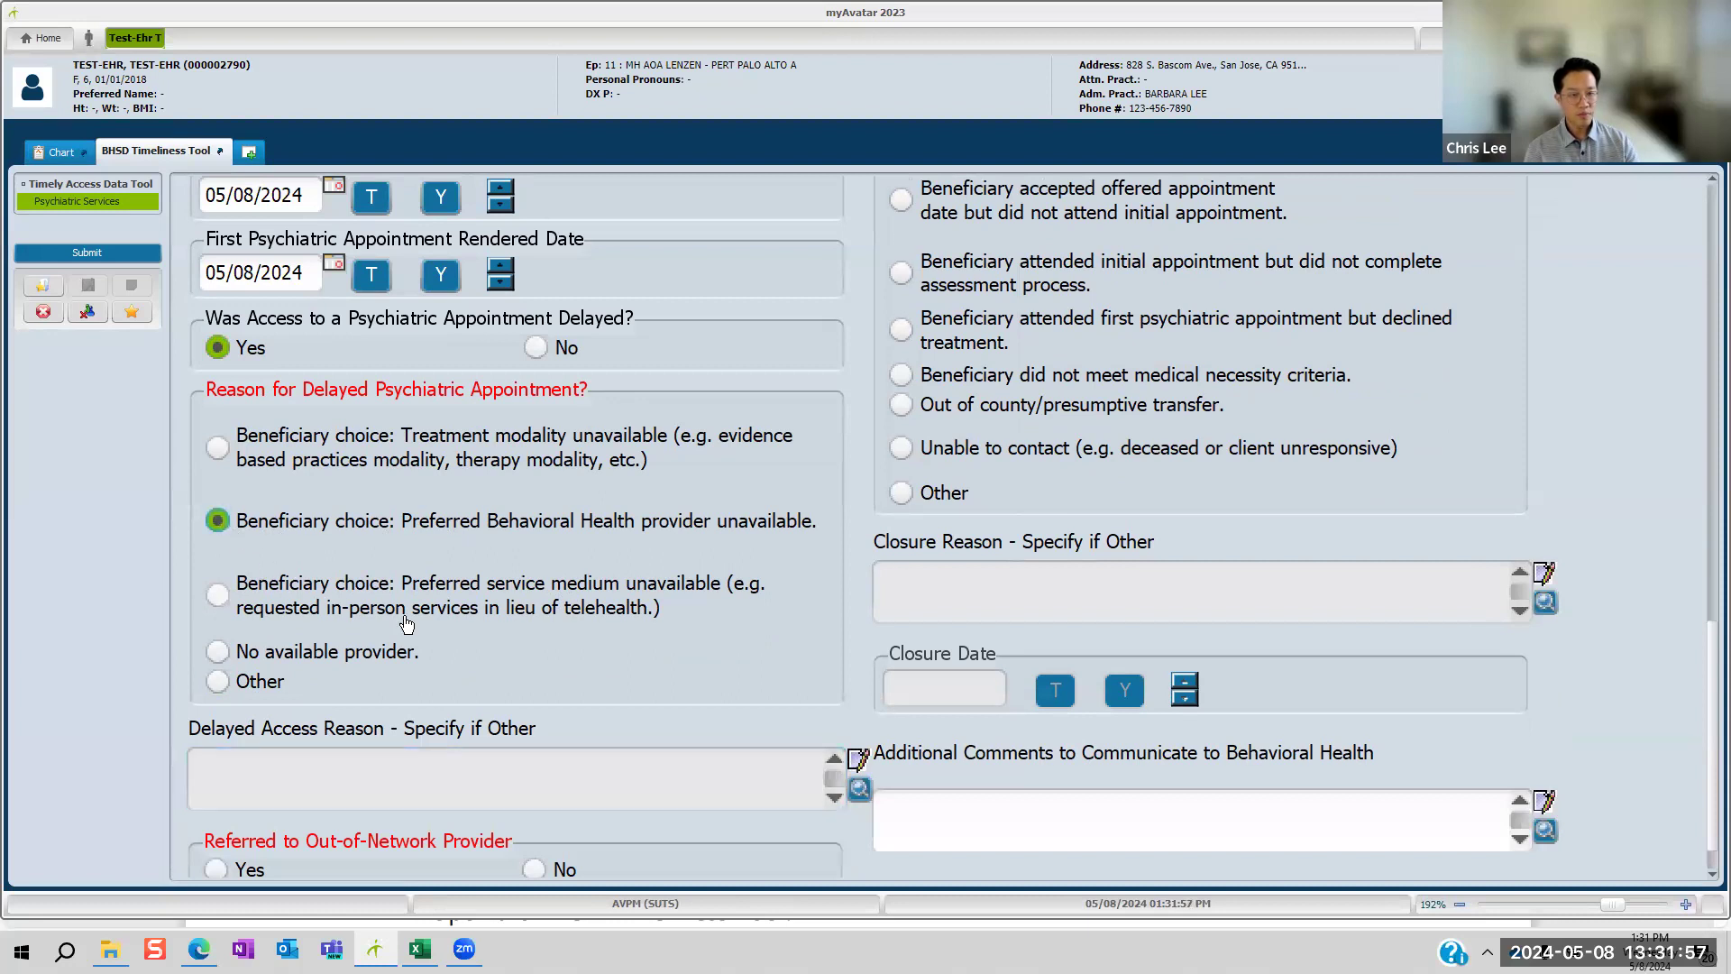
scroll(406, 623, down, 1)
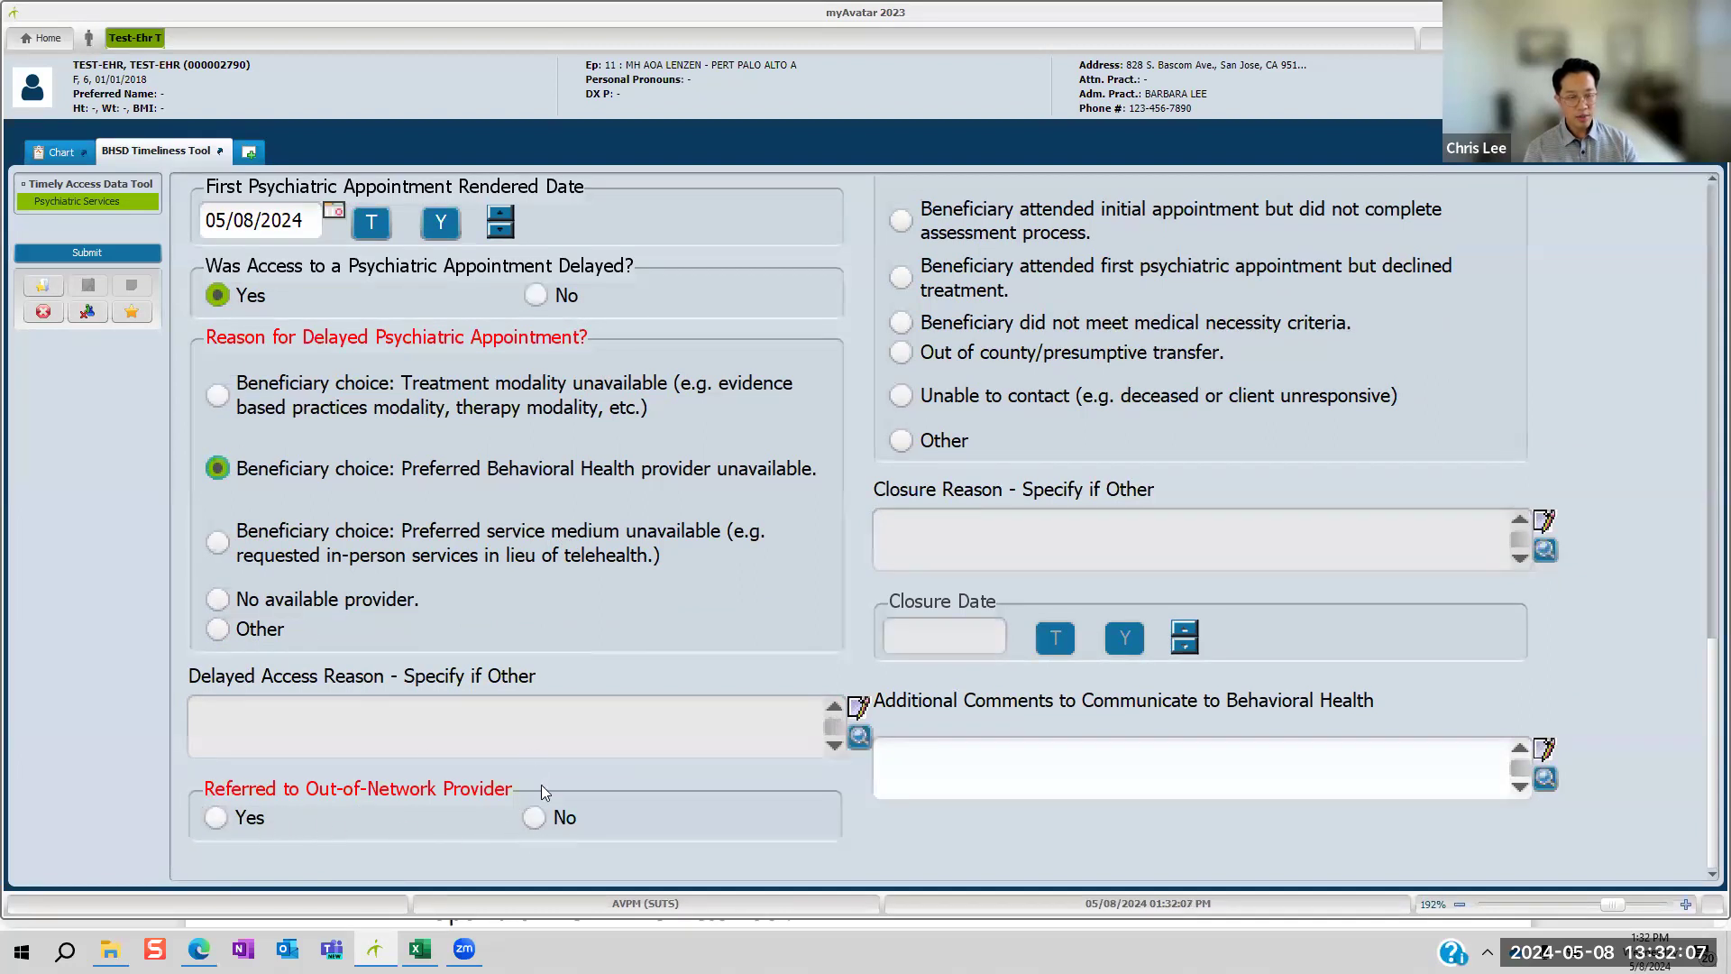
click(534, 817)
Step: Try the psychiatric Closure Reason "Beneficiary did not accept any offered appointment dates" and check the Closure Date and appointment date fields
scroll(651, 838, up, 2)
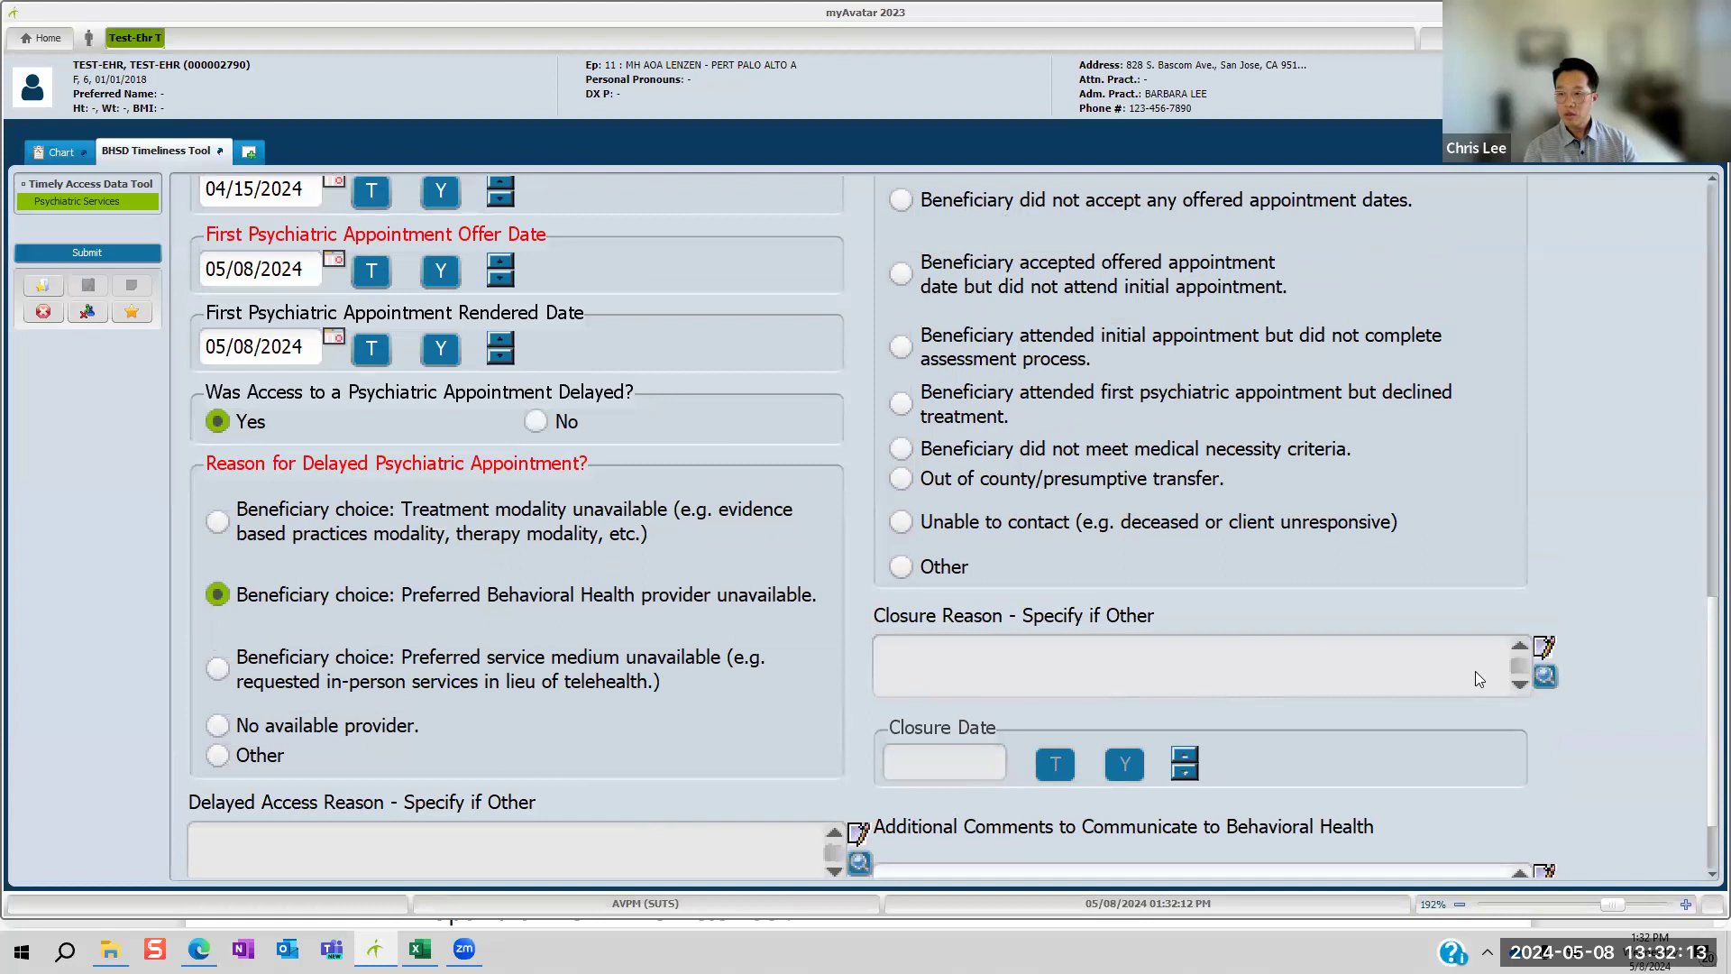
scroll(1702, 738, up, 2)
scroll(1703, 738, up, 1)
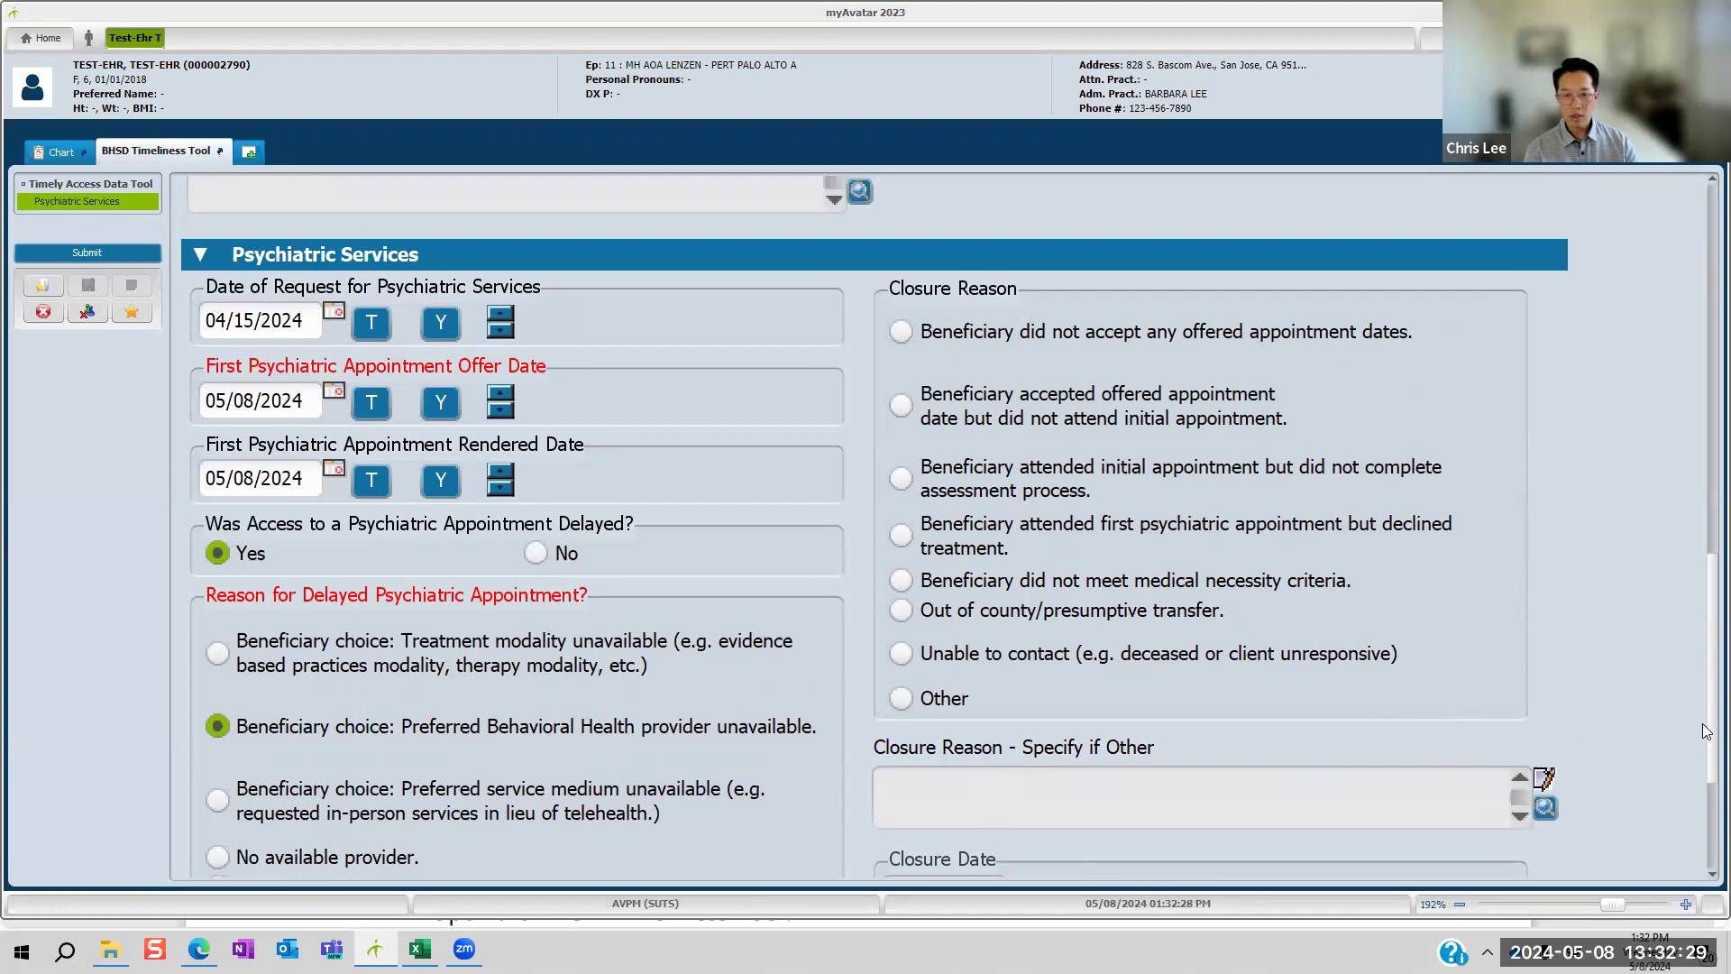
scroll(1706, 787, down, 3)
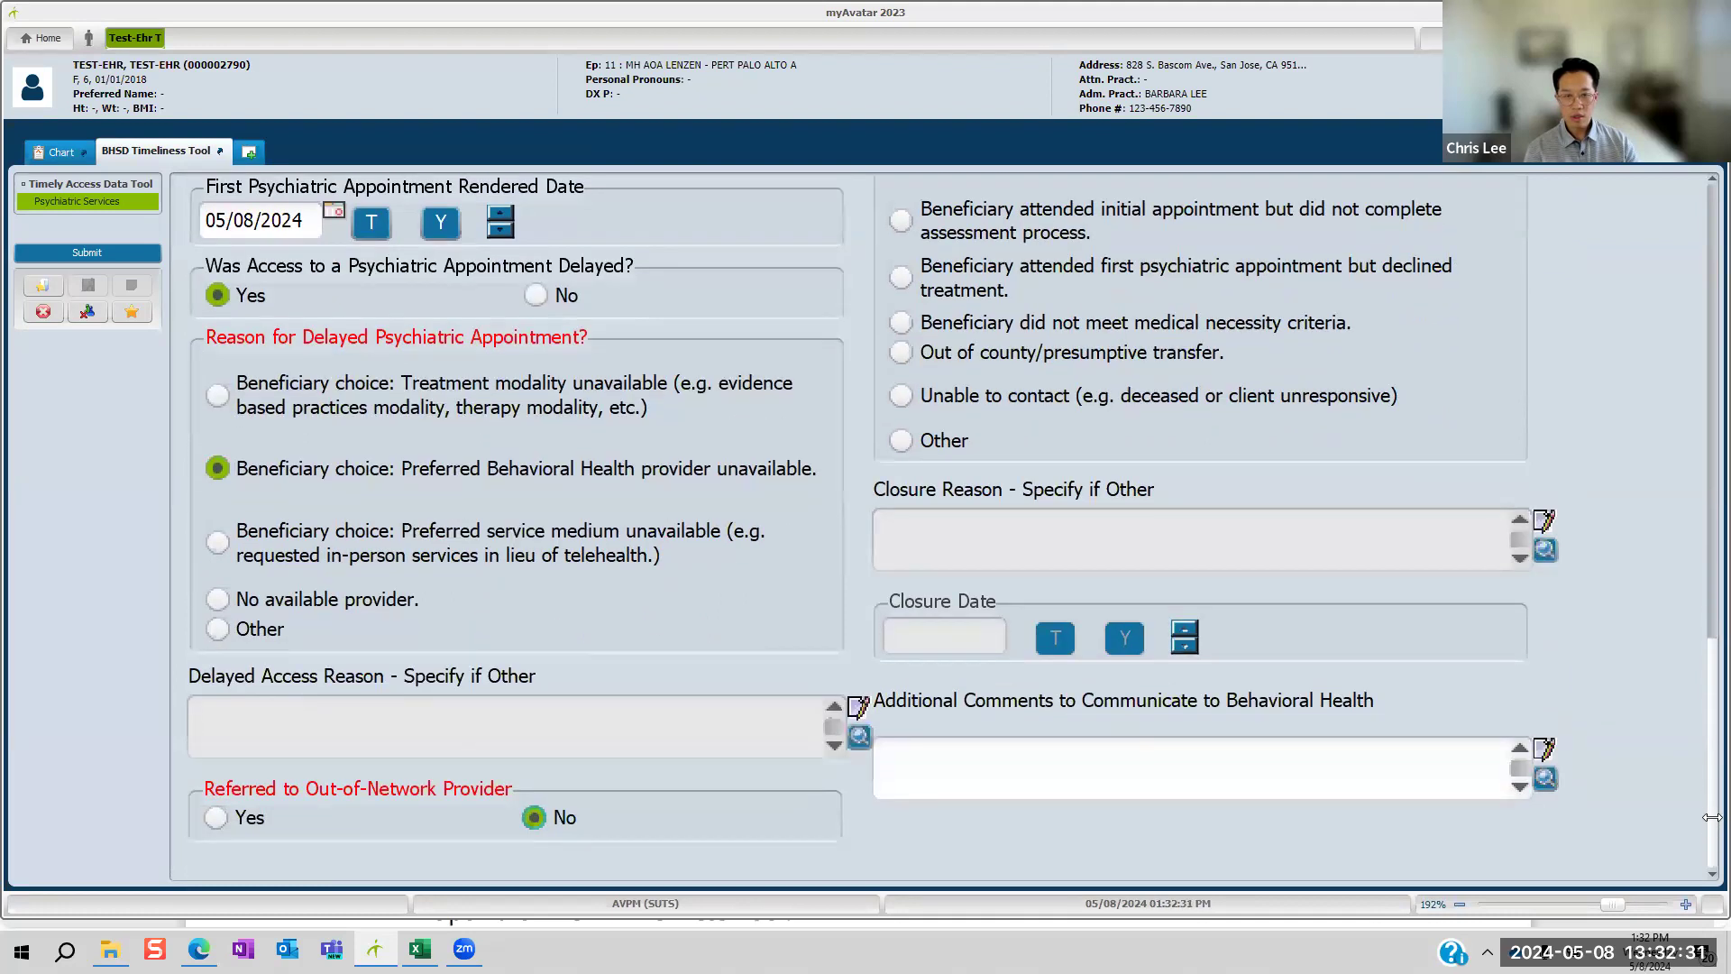
scroll(1712, 794, up, 3)
scroll(1707, 726, up, 1)
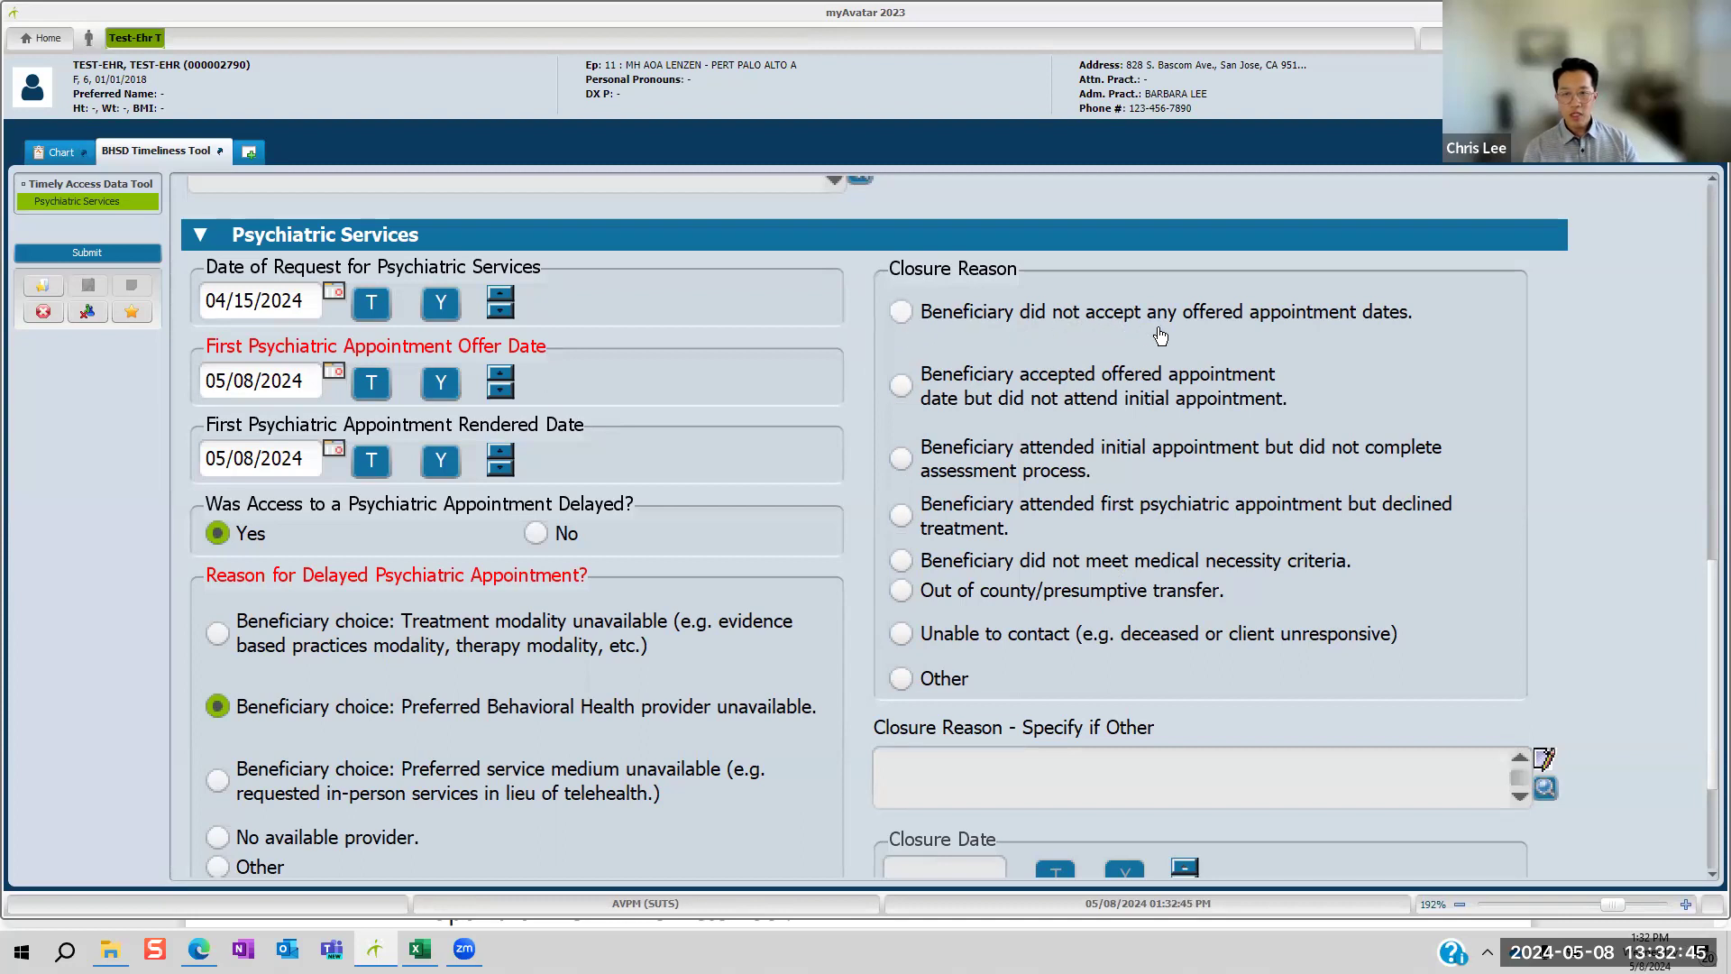
click(902, 313)
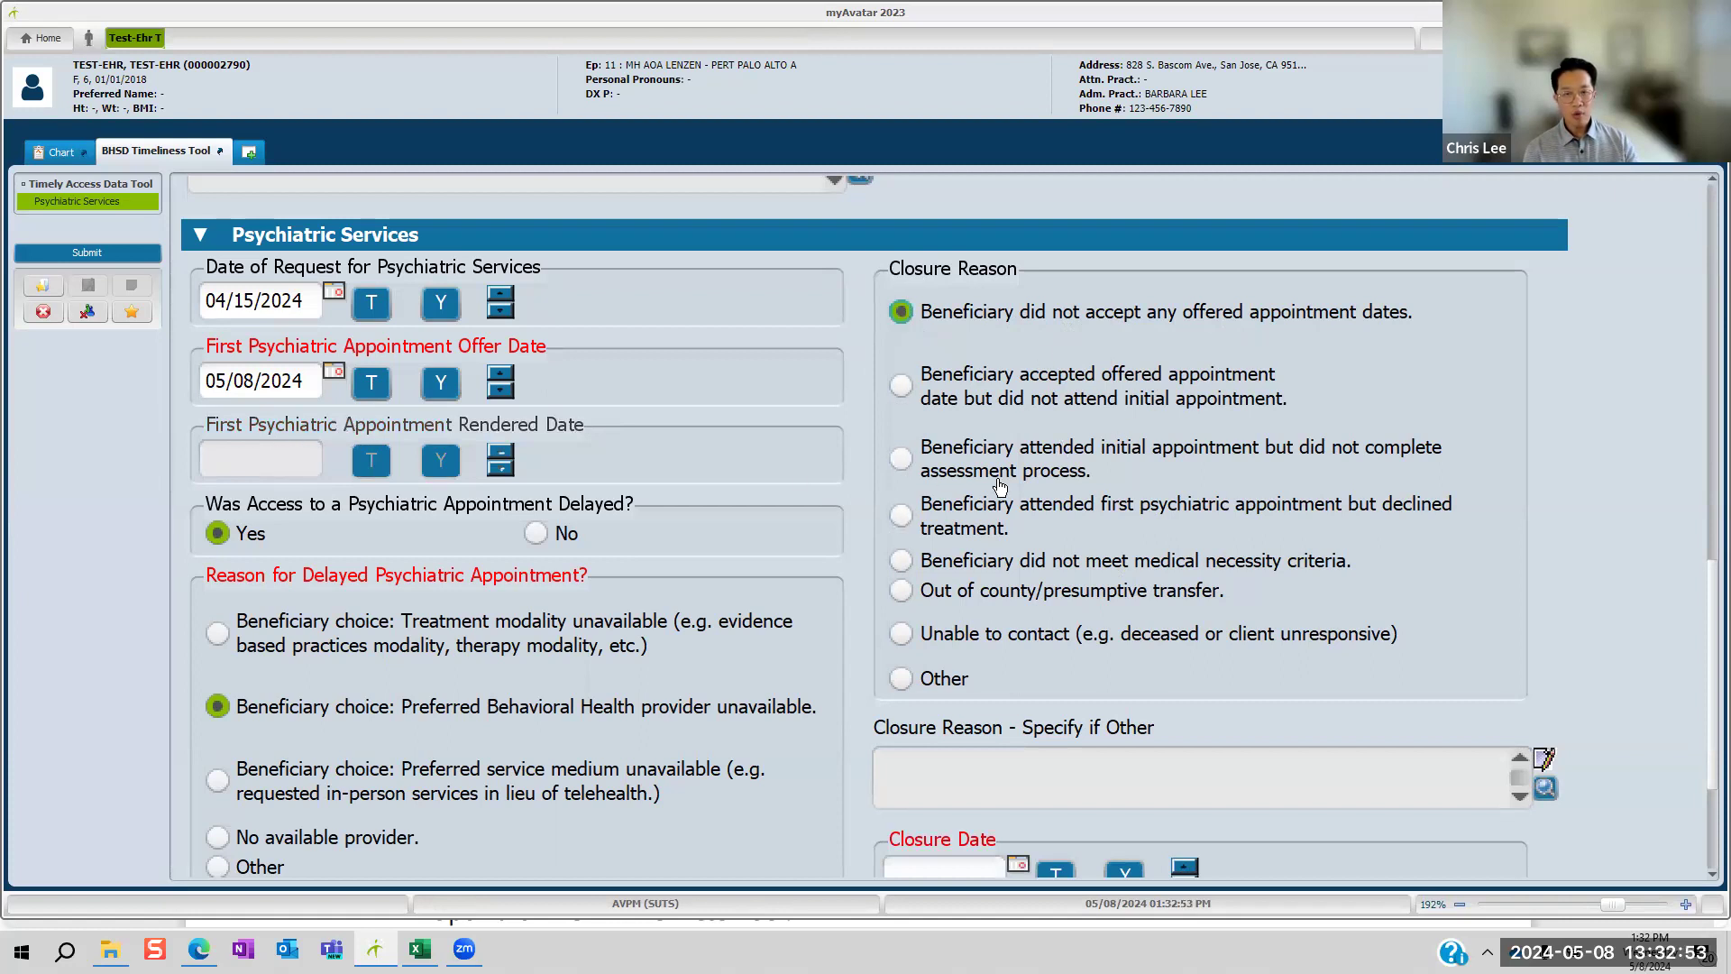
scroll(999, 491, down, 1)
click(928, 815)
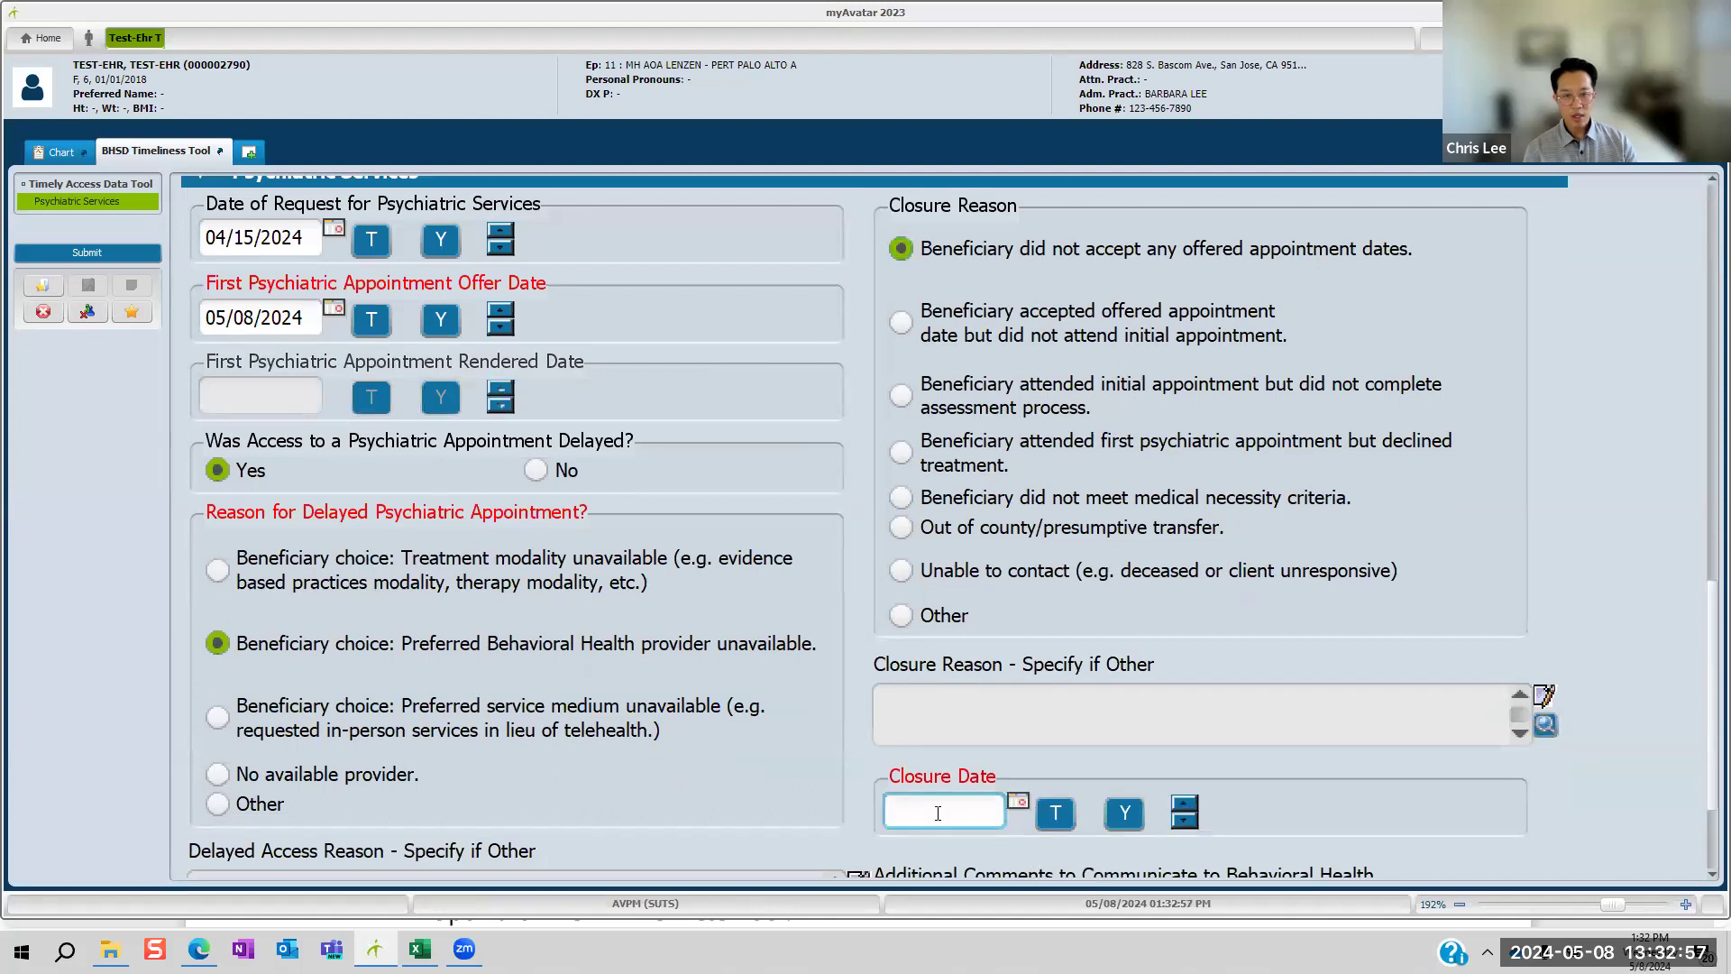
scroll(936, 745, up, 1)
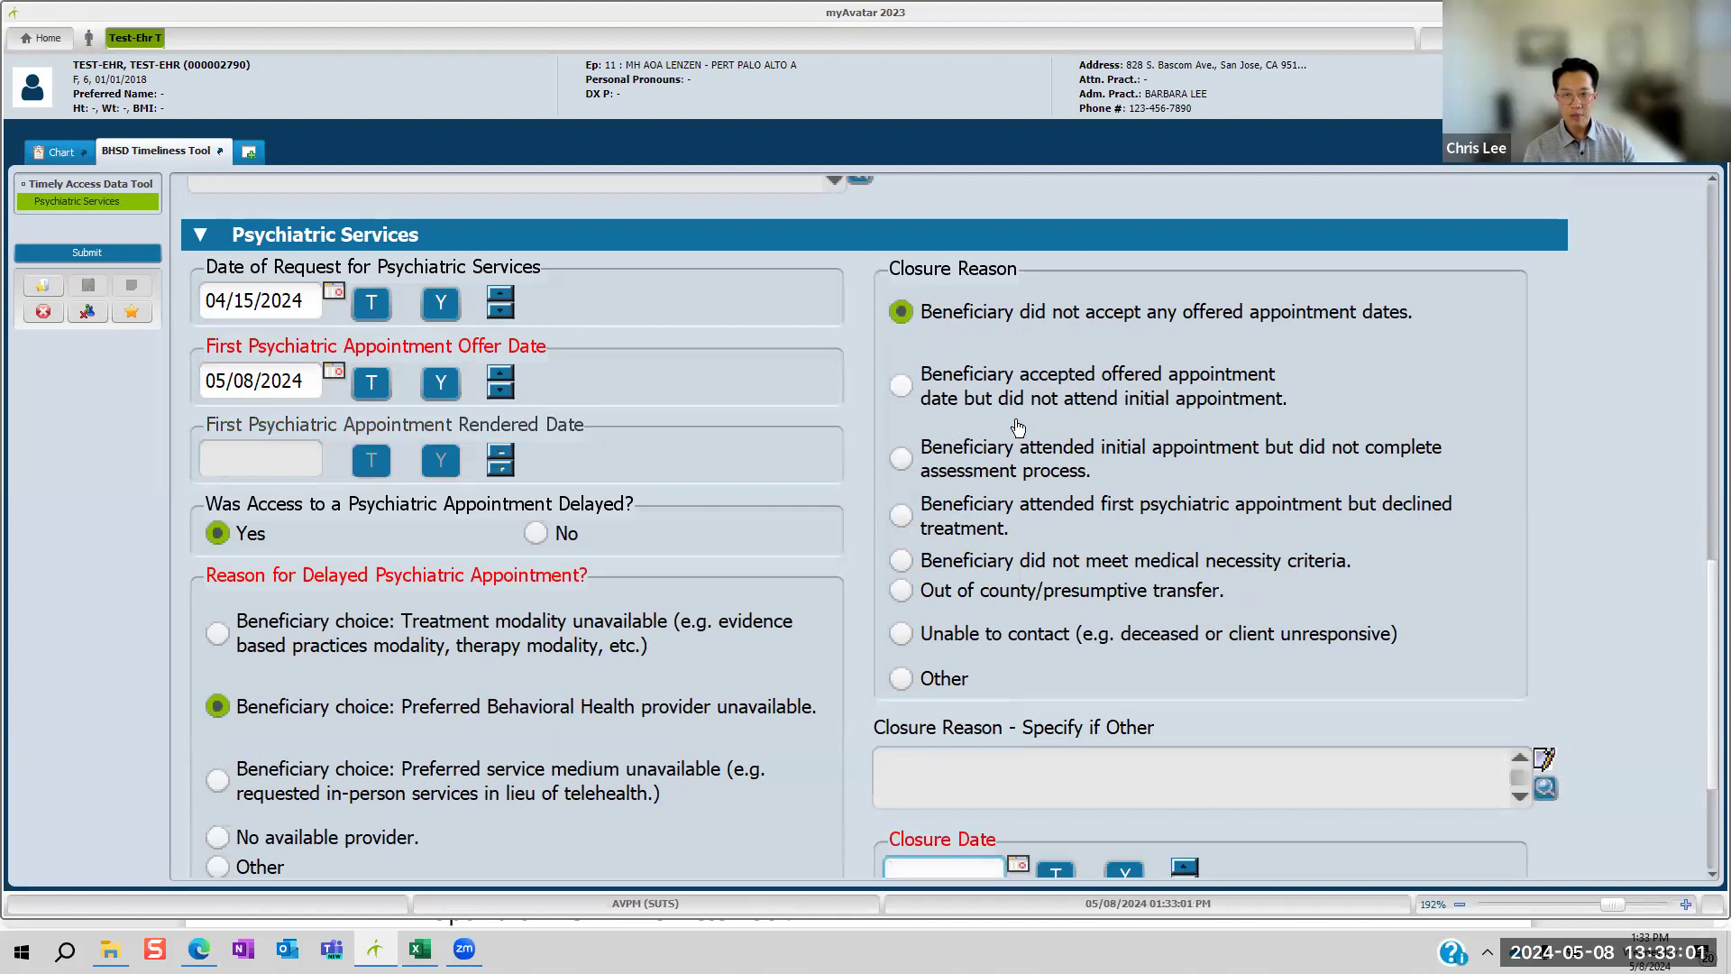
Step: Try the psychiatric closure reasons for an unattended initial appointment and "Out of county/presumptive transfer", then select "Unable to contact"
click(904, 387)
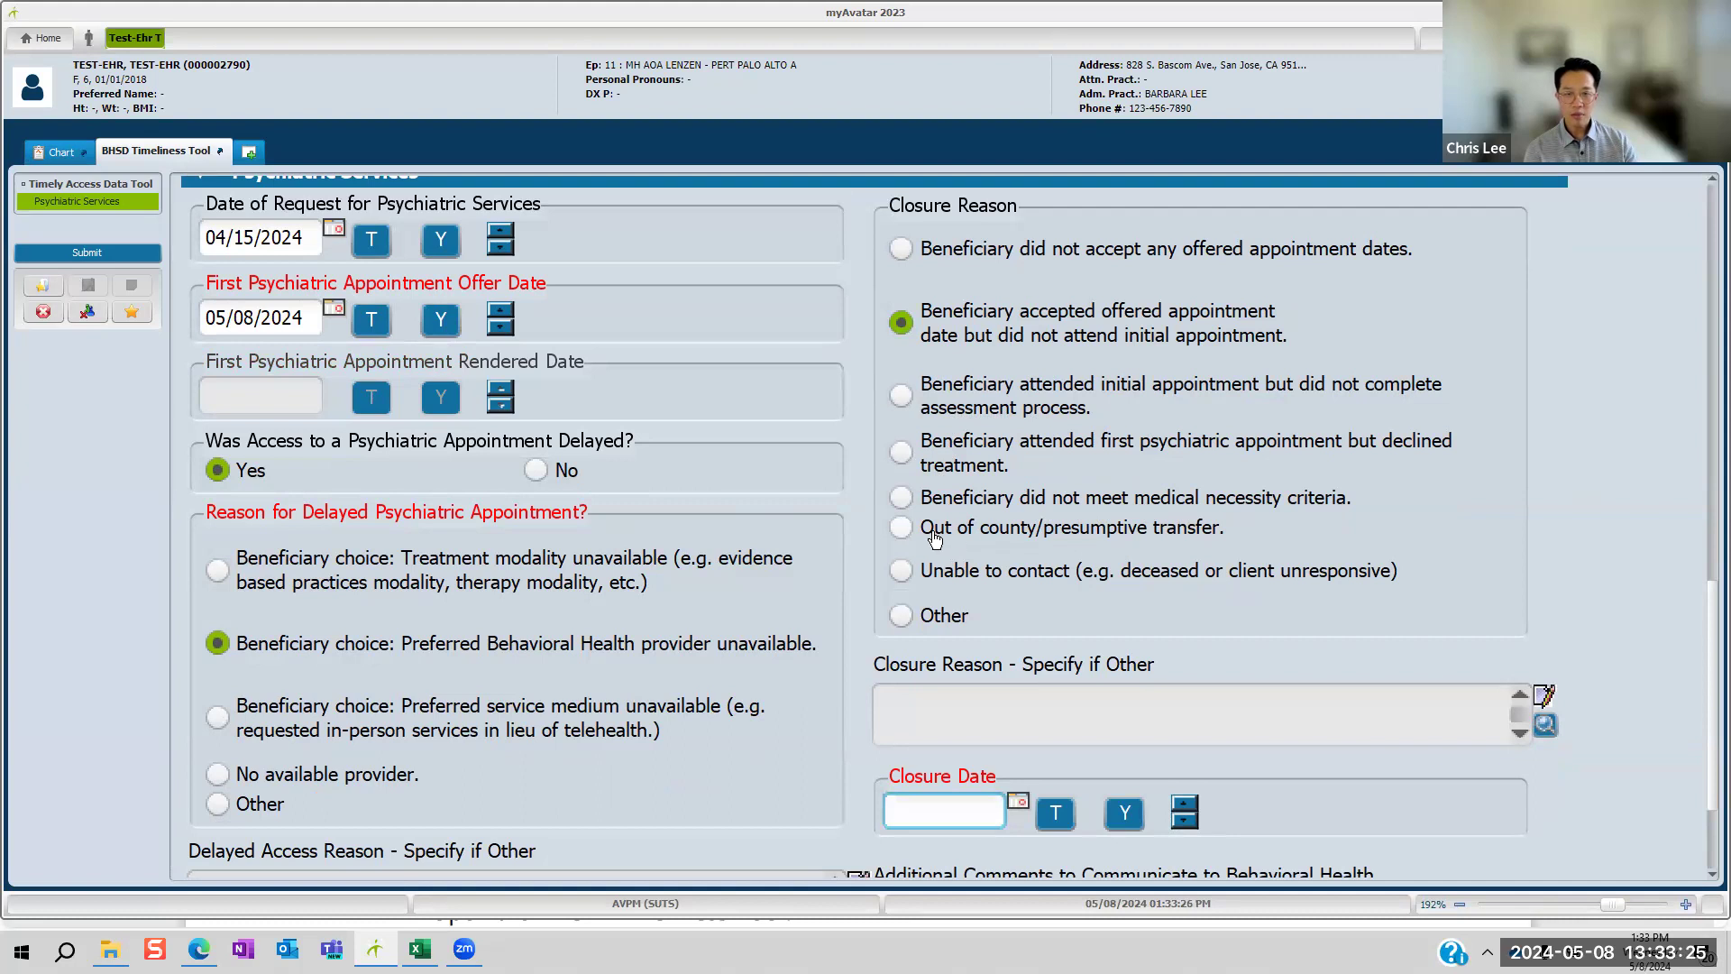
click(903, 530)
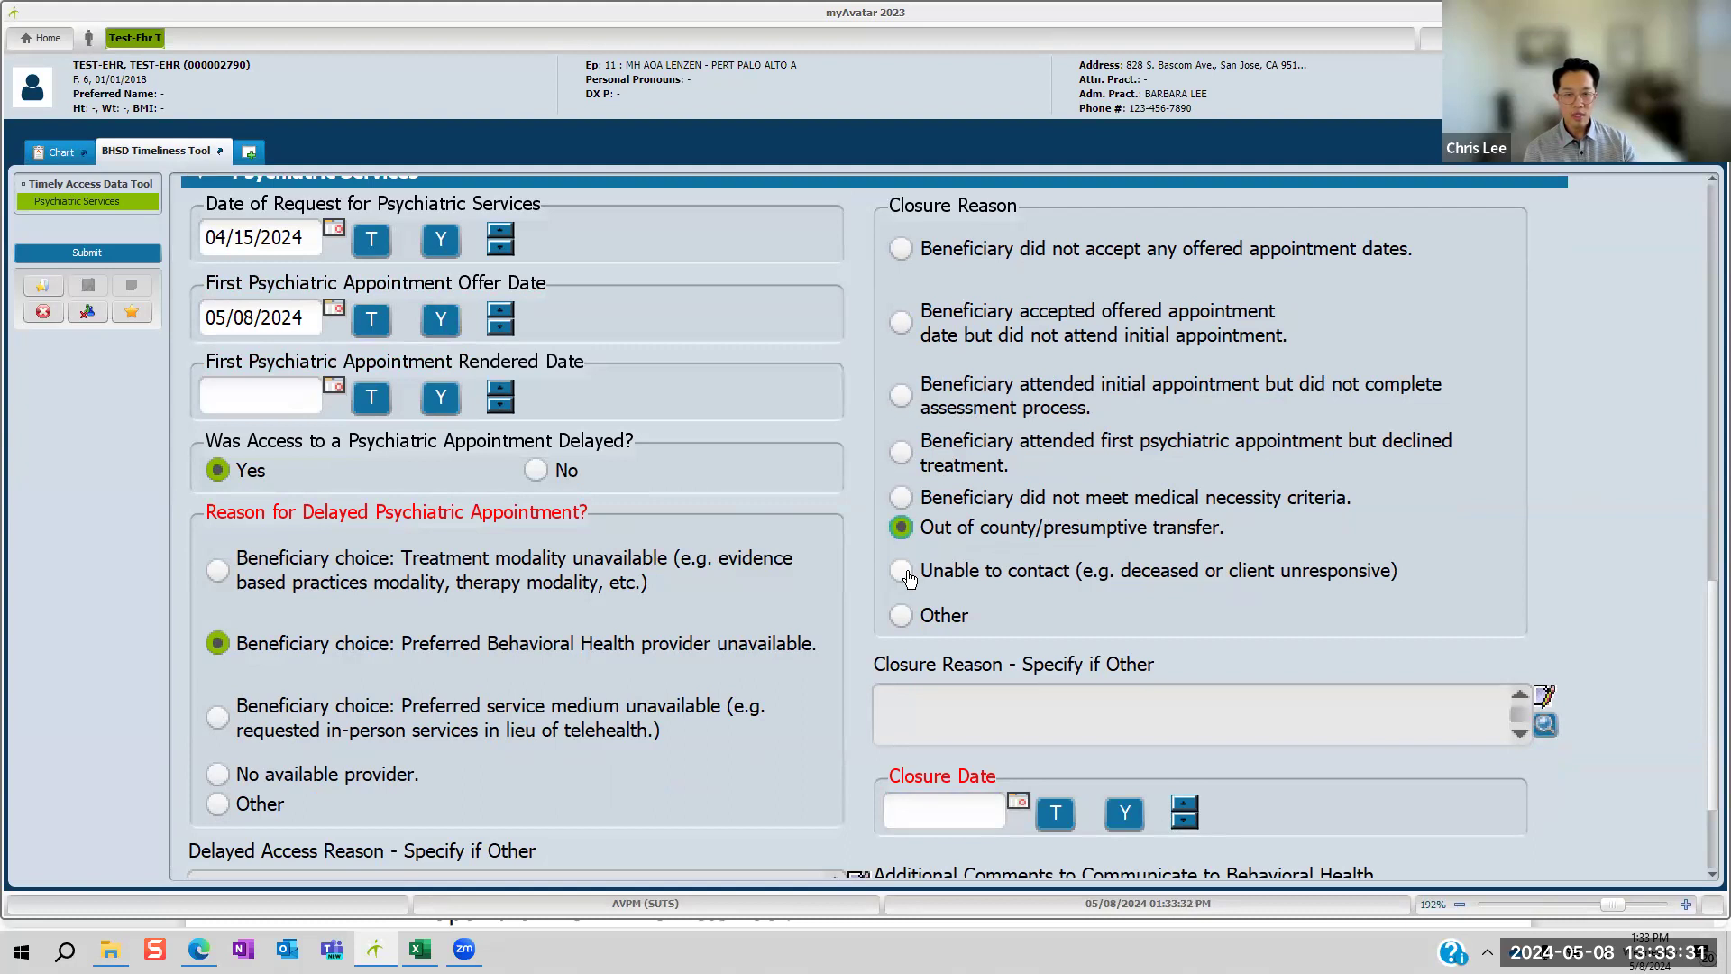
click(901, 572)
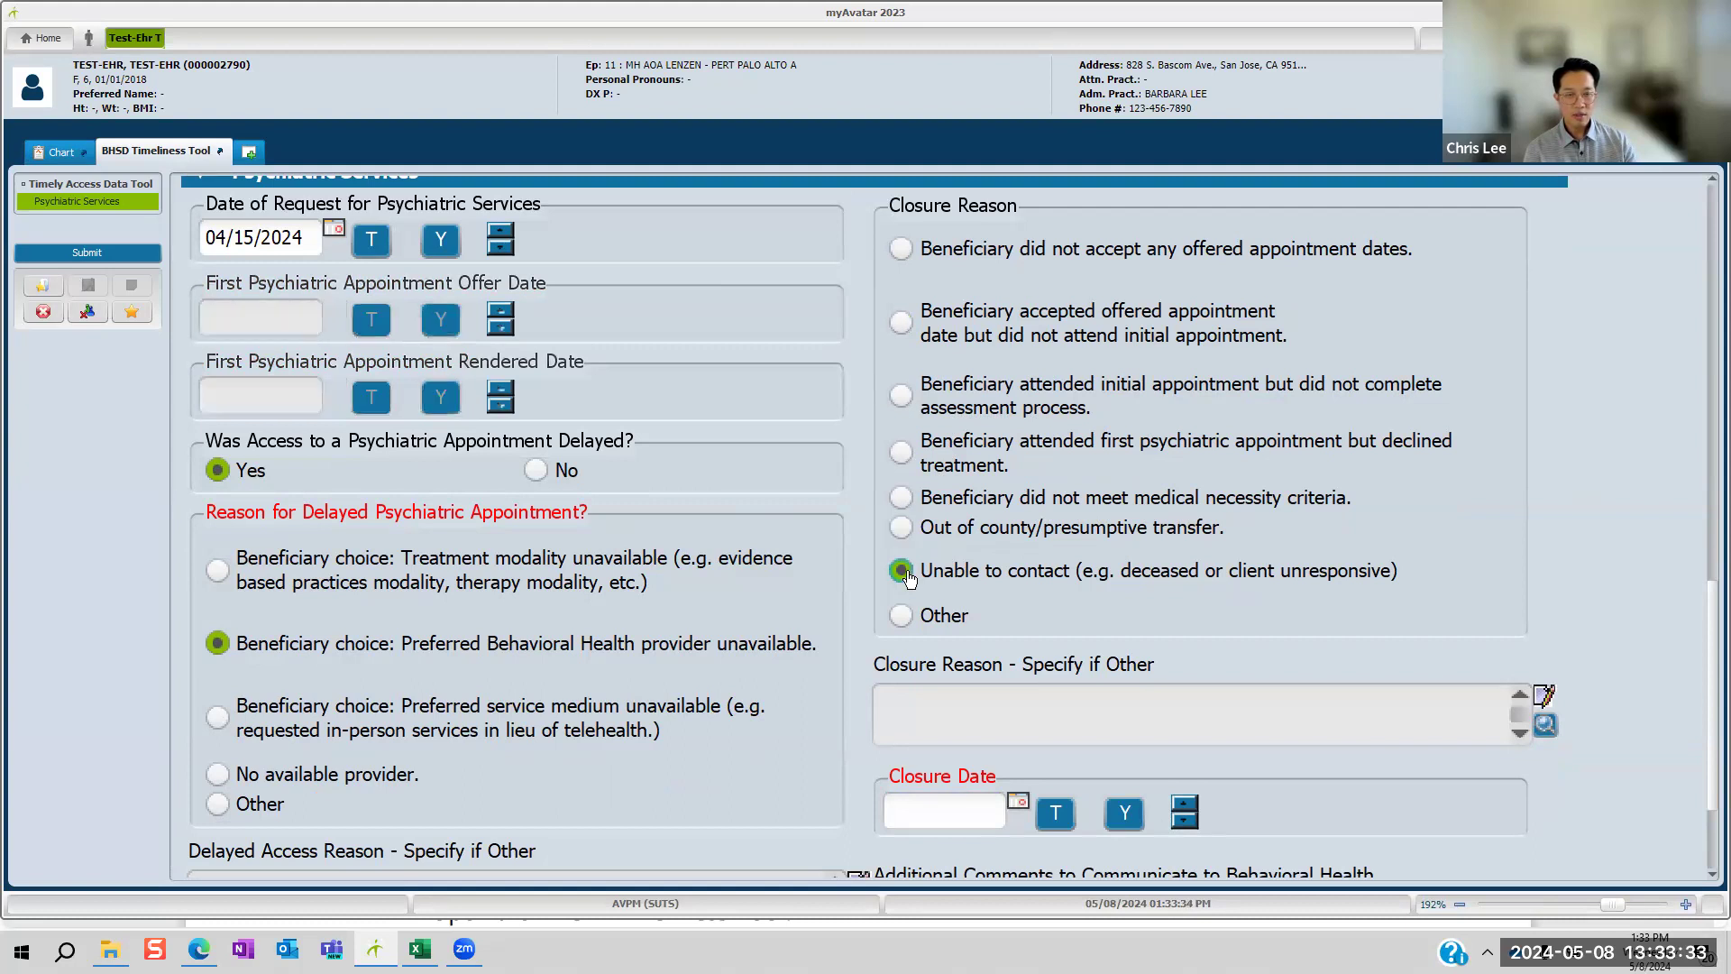
Step: Try the psychiatric Closure Reason "Other" with its specify field, and clear the Closure Reason selection
click(901, 616)
click(930, 730)
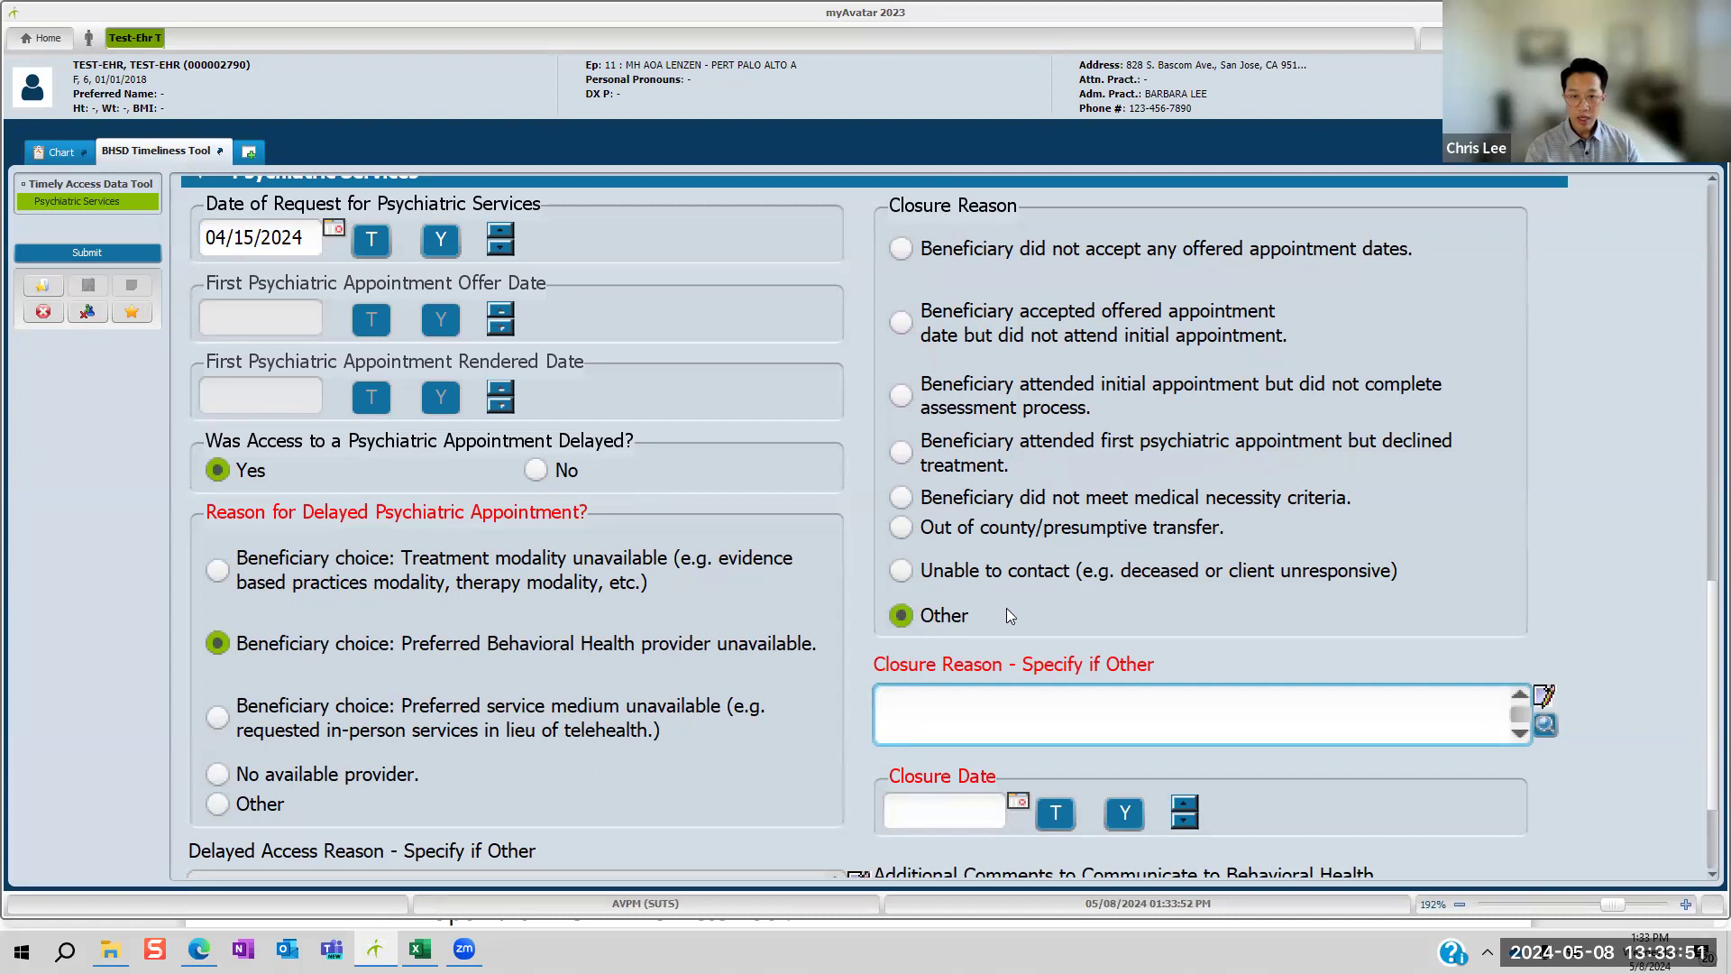
click(919, 628)
Step: Try 05/01/2024 as the First Psychiatric Appointment Offer Date, and select and clear the Closure Reason "Unable to contact"
click(273, 316)
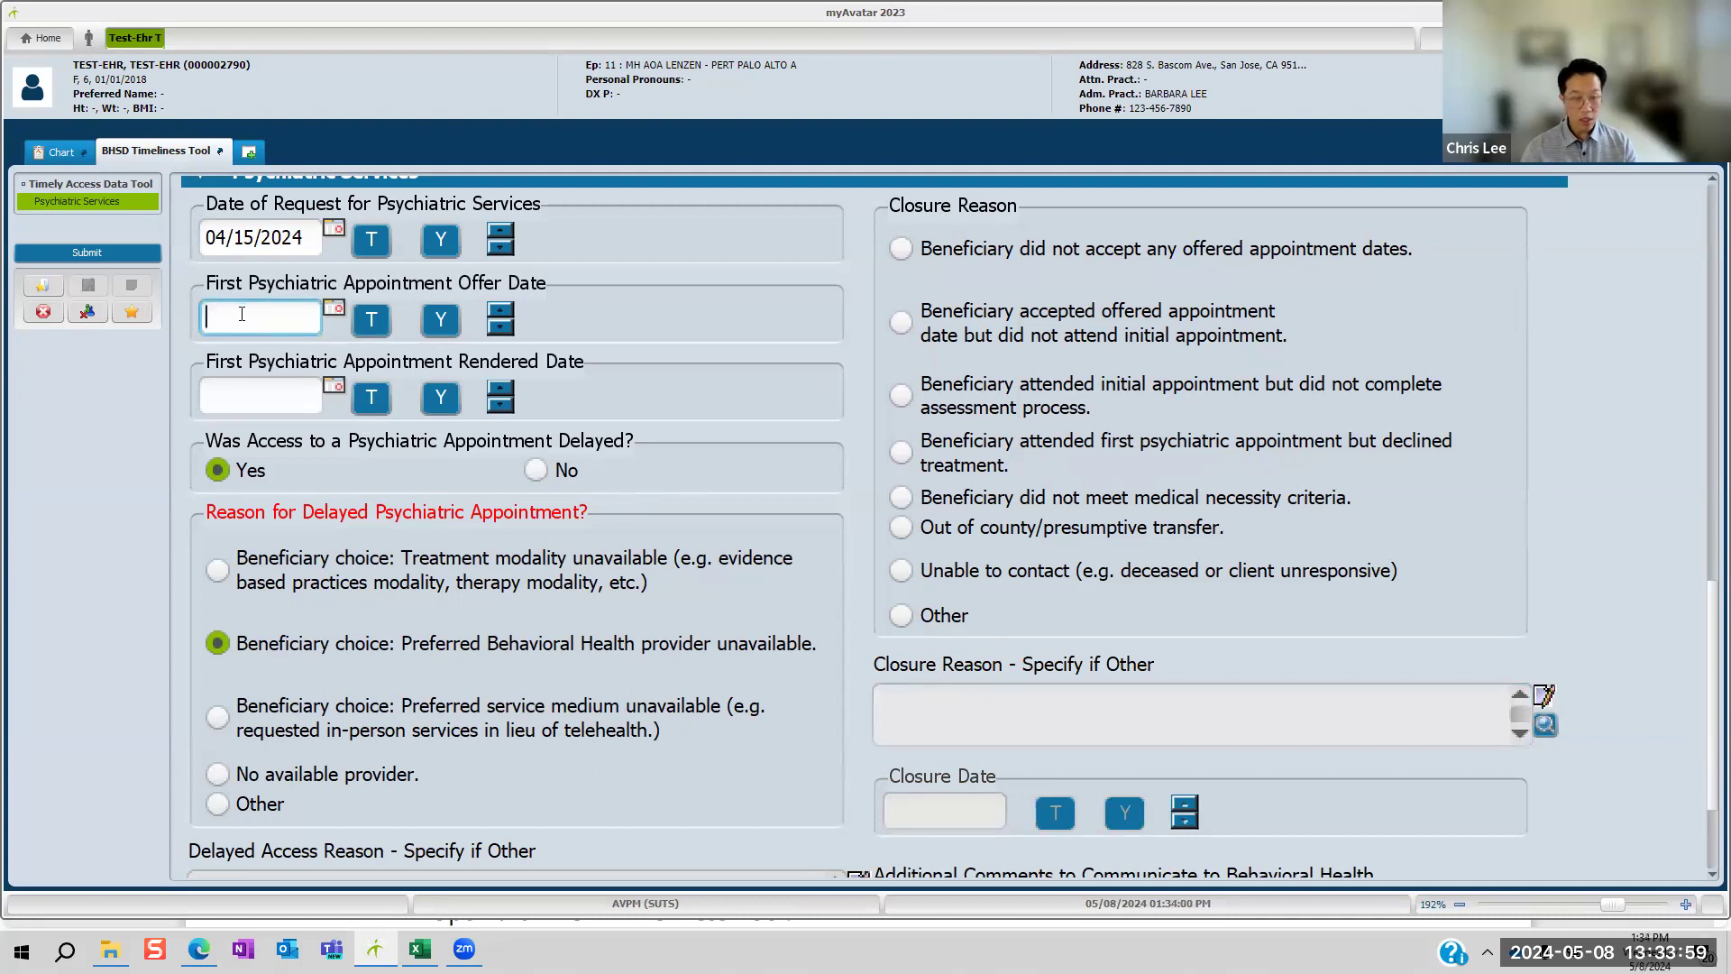
text(05/01/29024)
key(BackSpace)
key(BackSpace)
key(BackSpace)
key(BackSpace)
text(024)
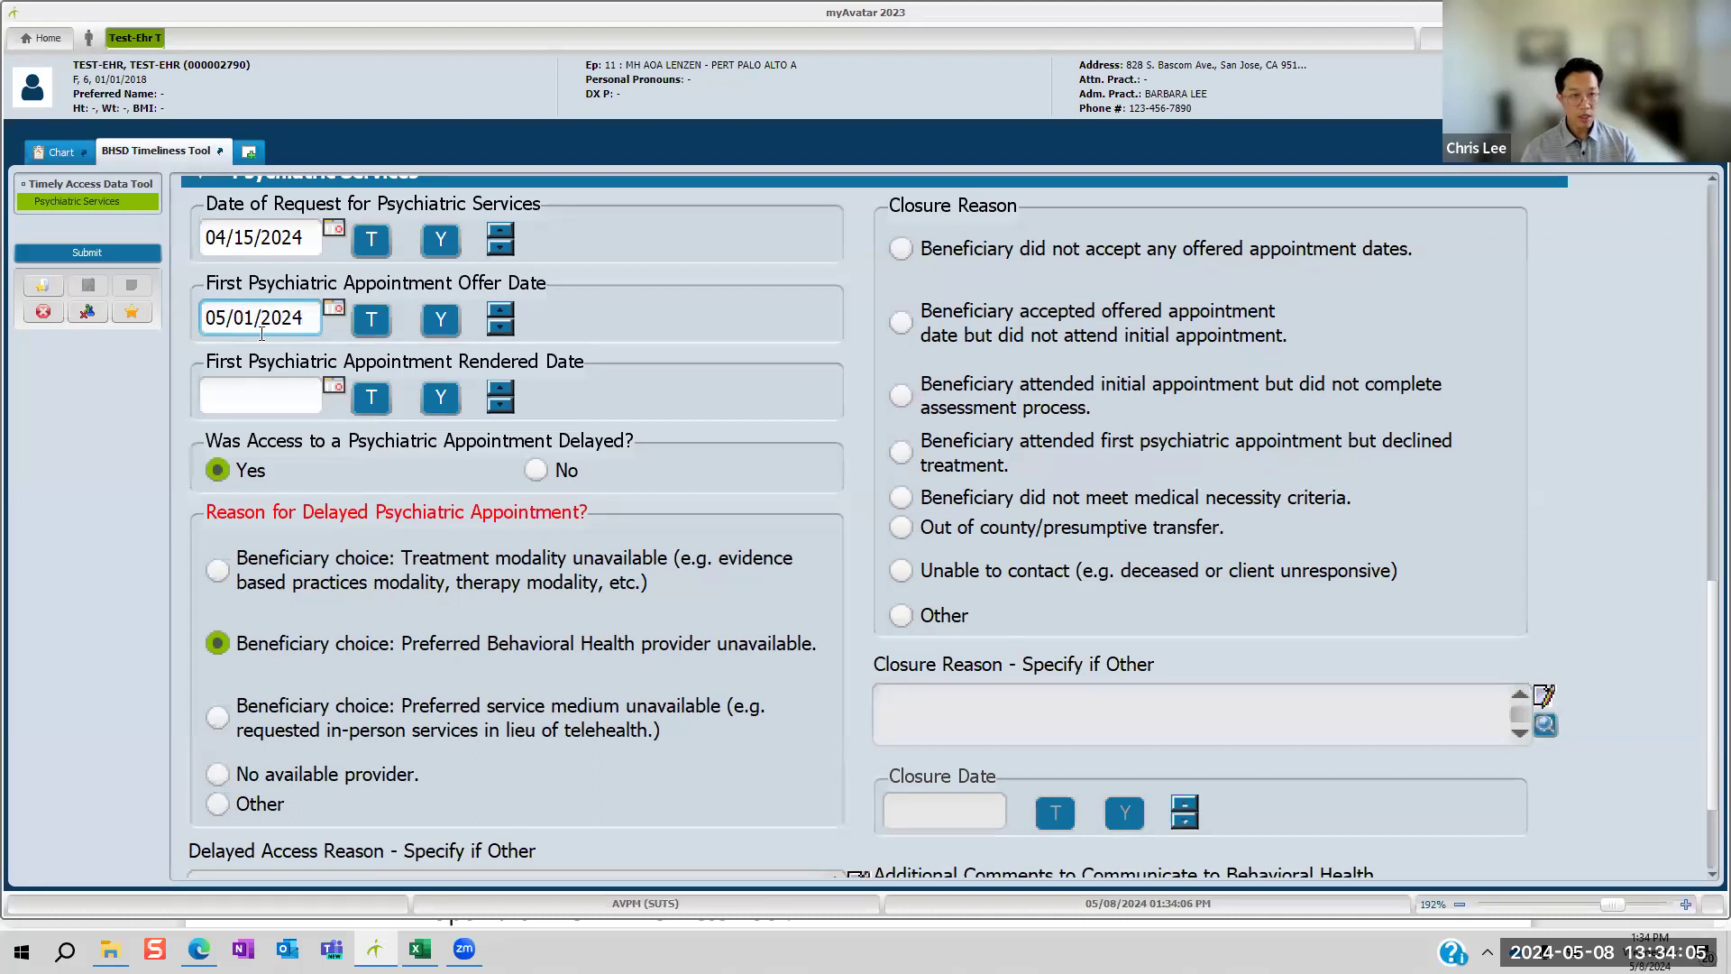
key(Tab)
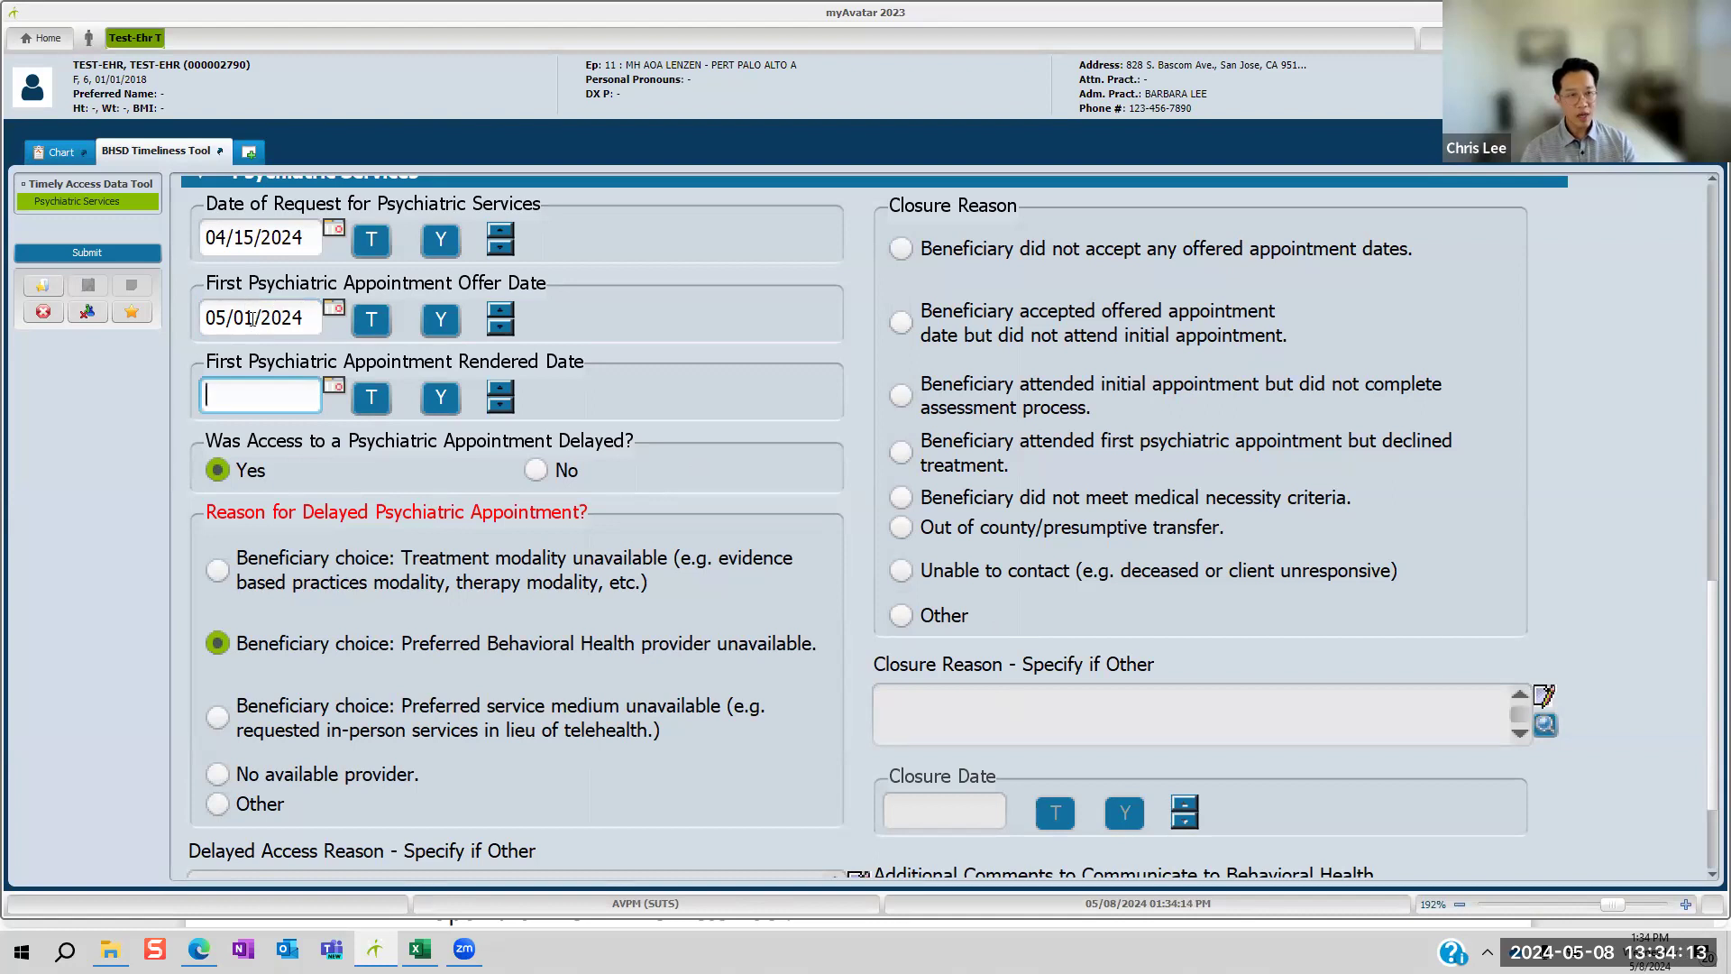
click(900, 569)
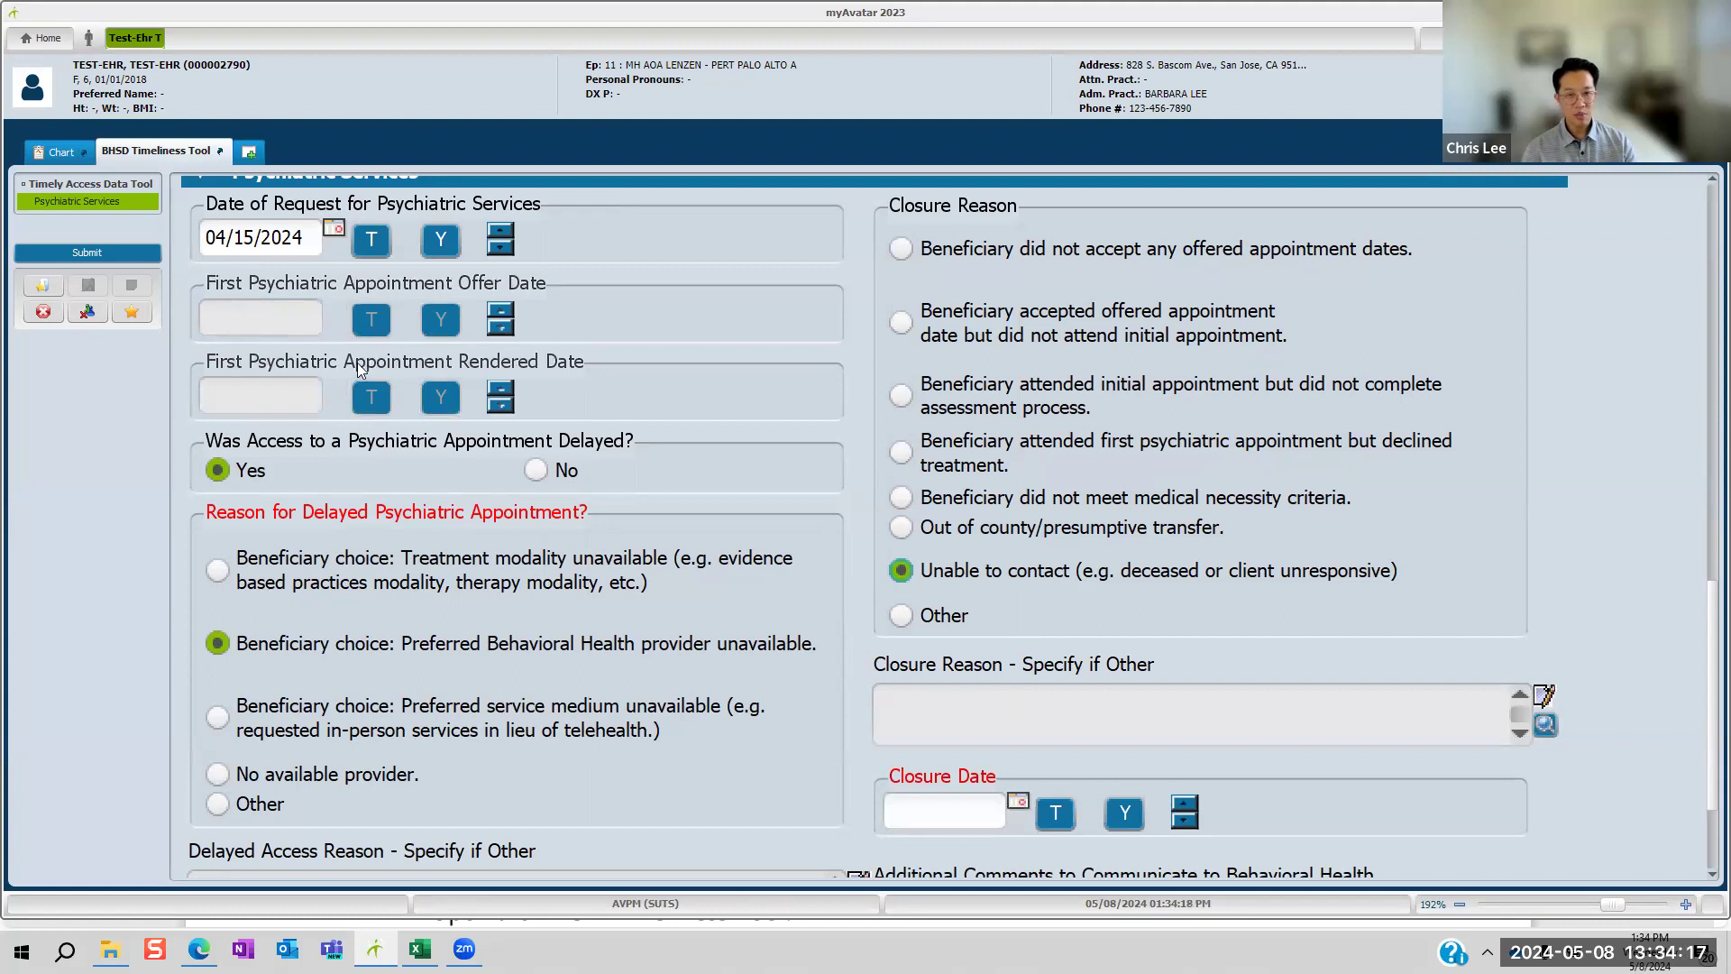
click(902, 572)
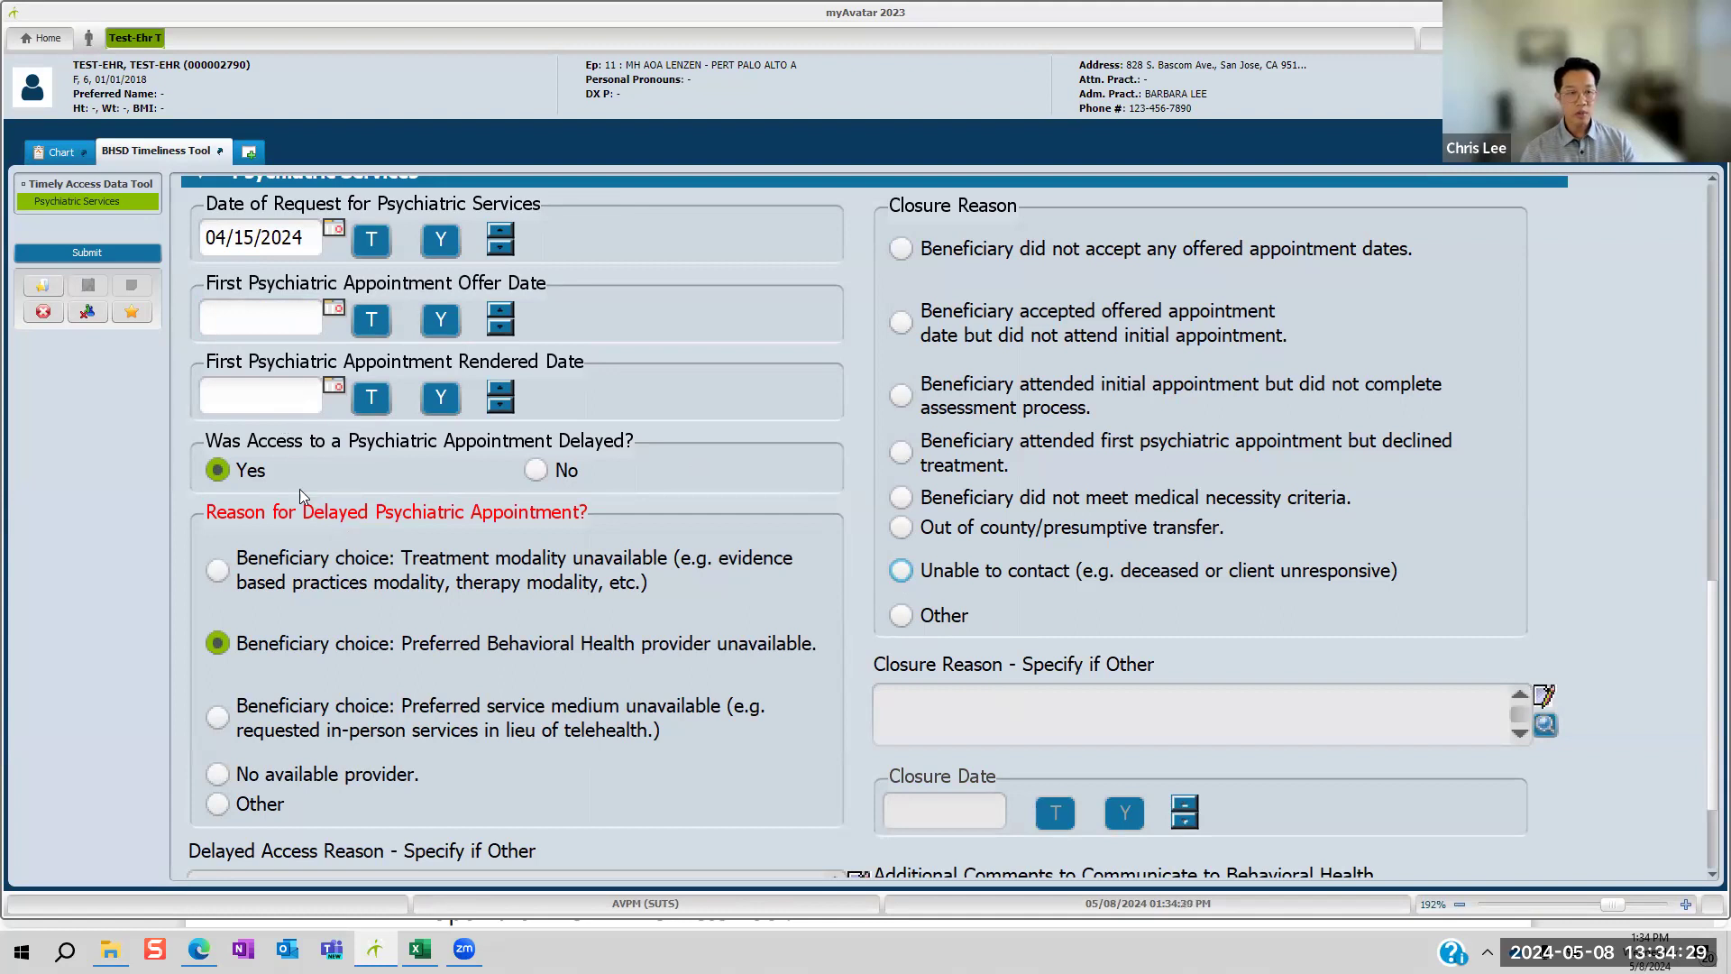
Step: Set the First Psychiatric Appointment Offer Date and the First Psychiatric Appointment Rendered Date to 05/08/2024
click(263, 324)
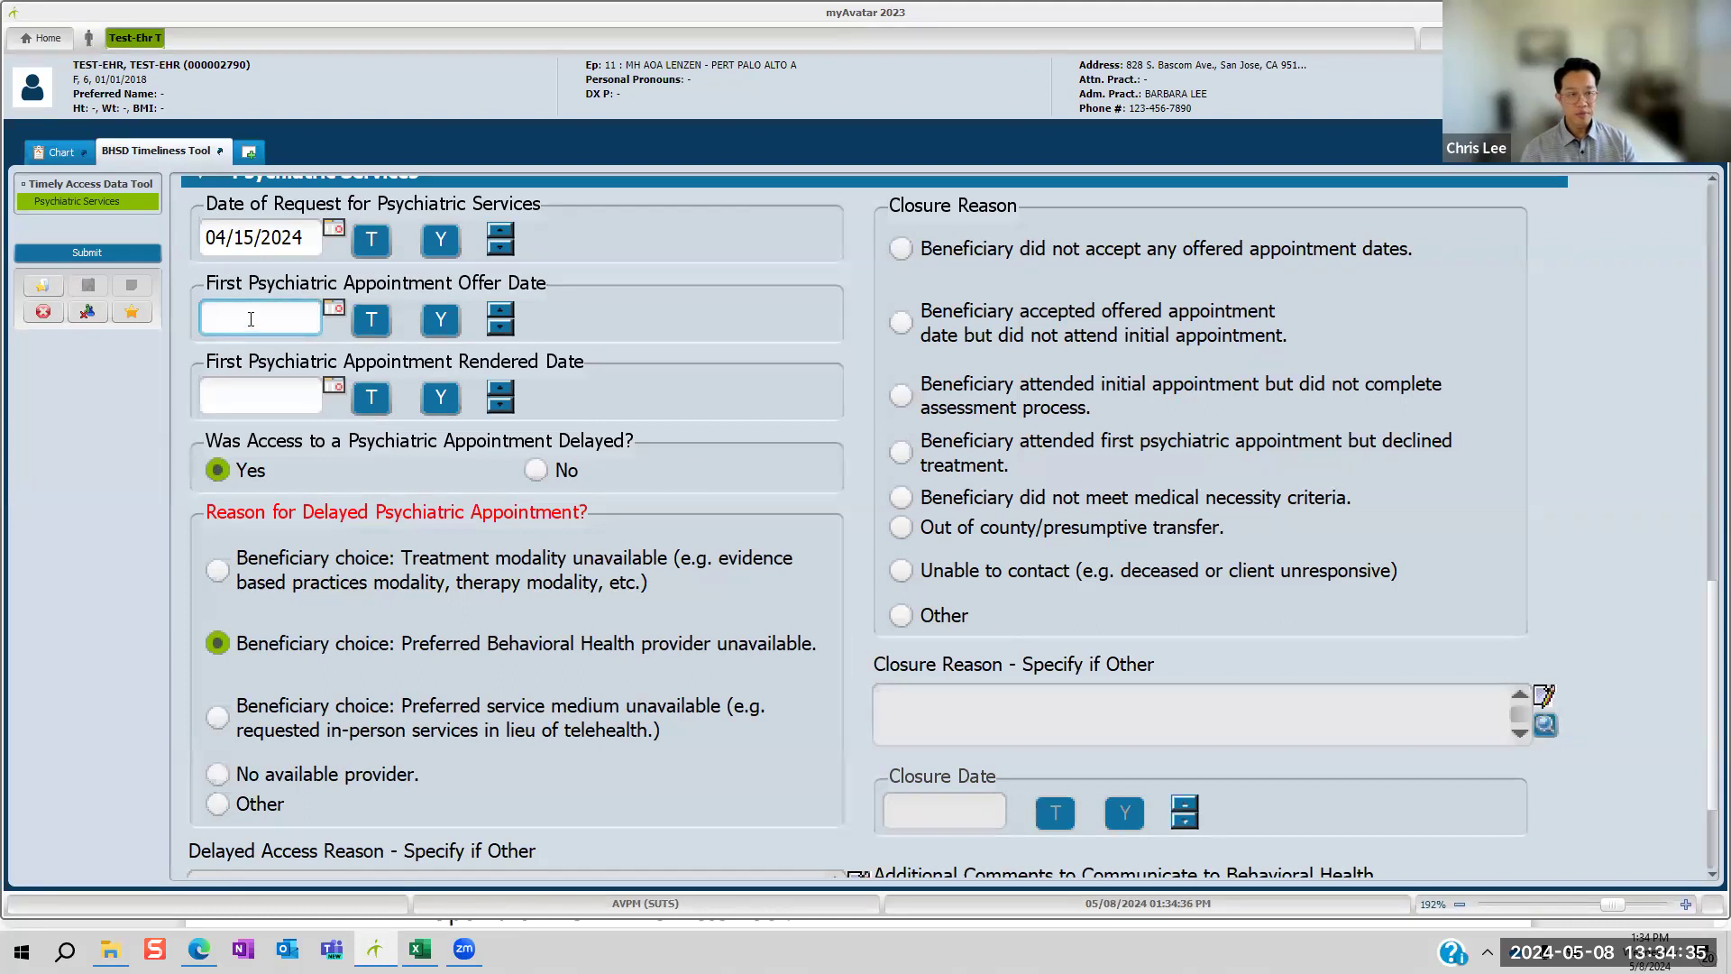
text(0)
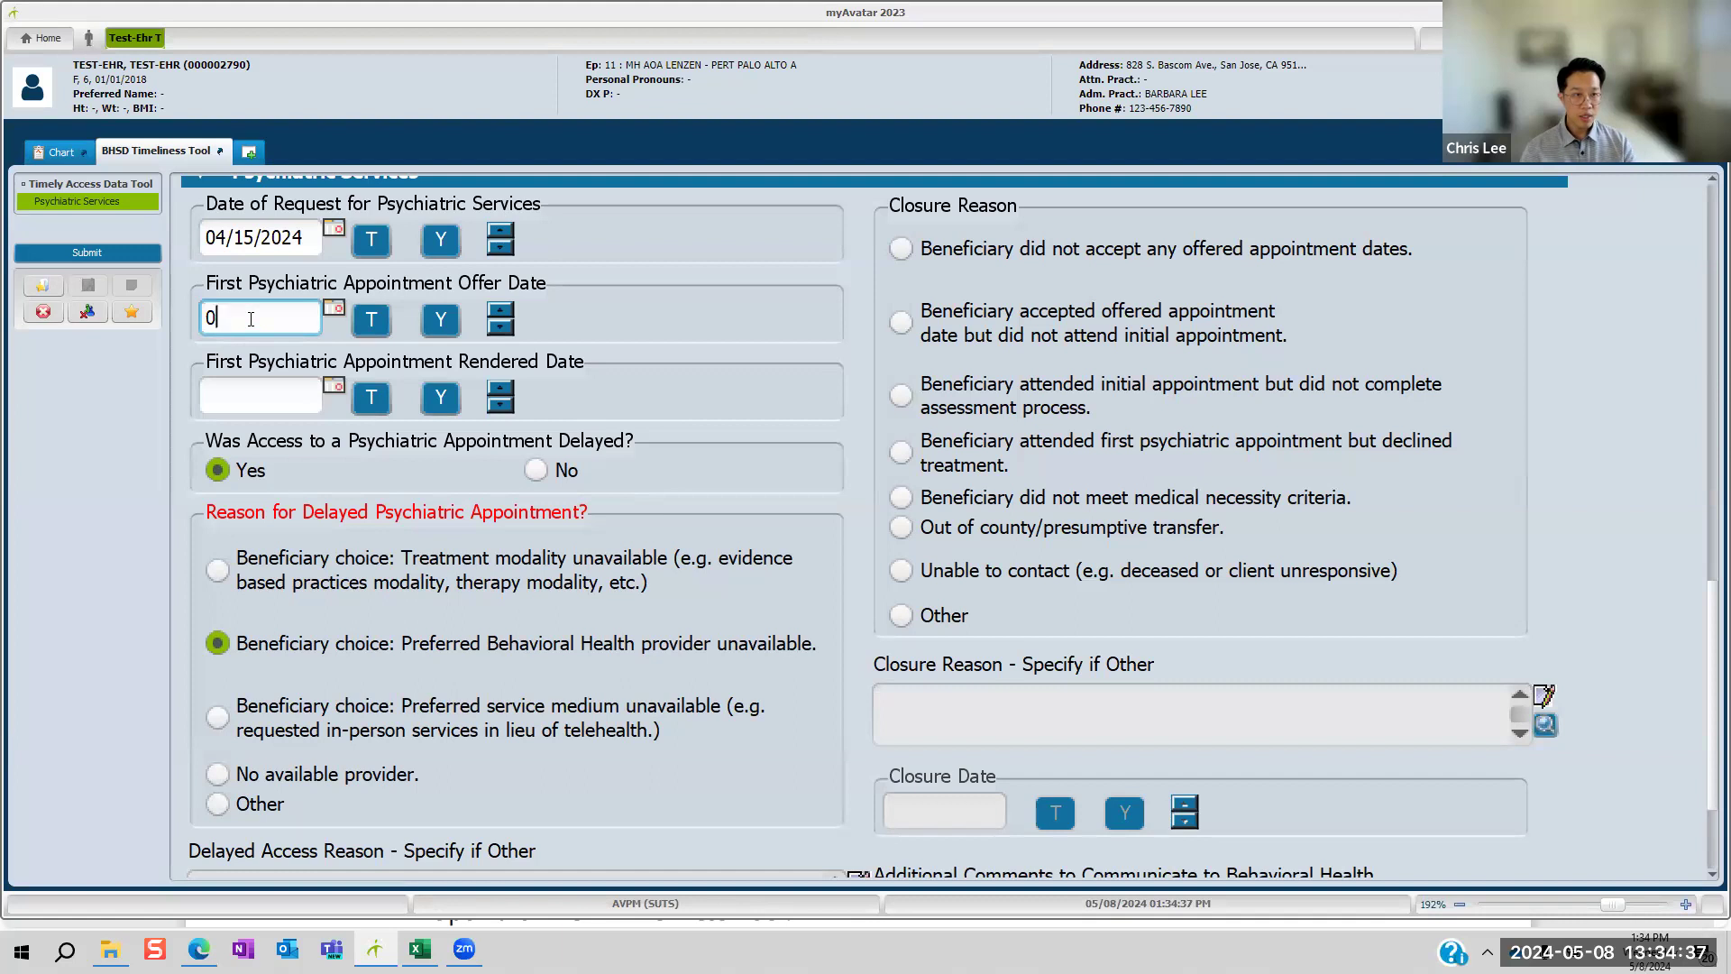
text(5/1)
key(BackSpace)
key(BackSpace)
key(BackSpace)
key(BackSpace)
click(384, 329)
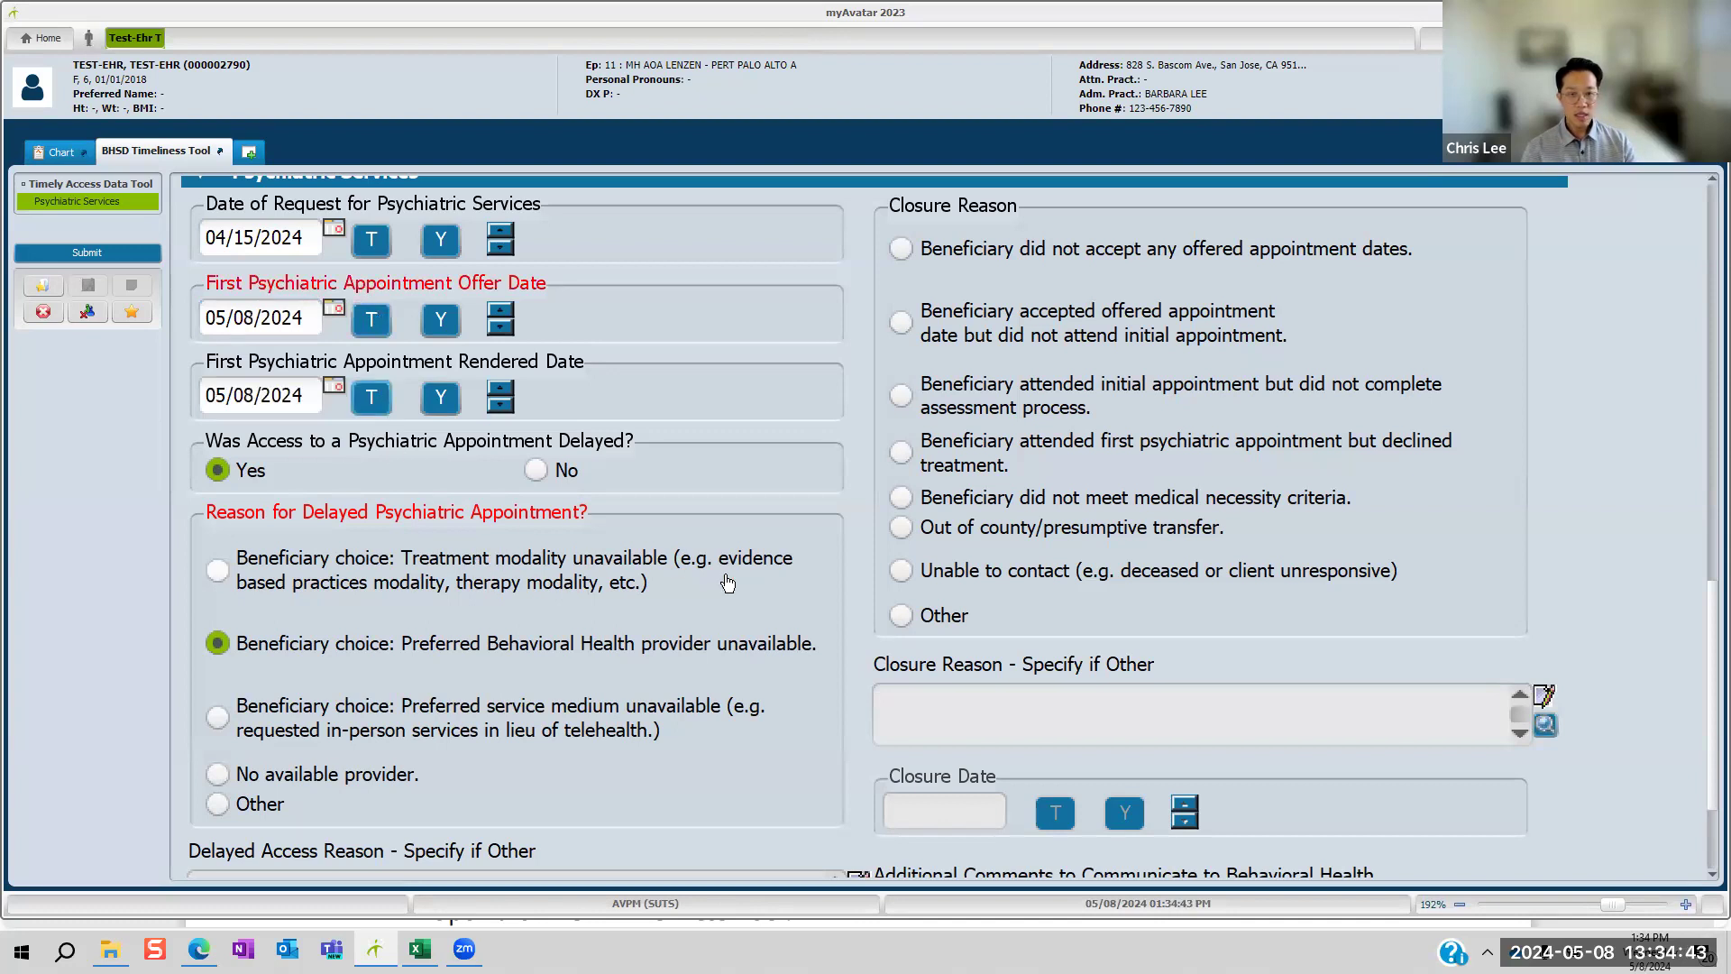
Step: Place the cursor in the Additional Comments to Communicate to Behavioral Health field
scroll(901, 597, down, 3)
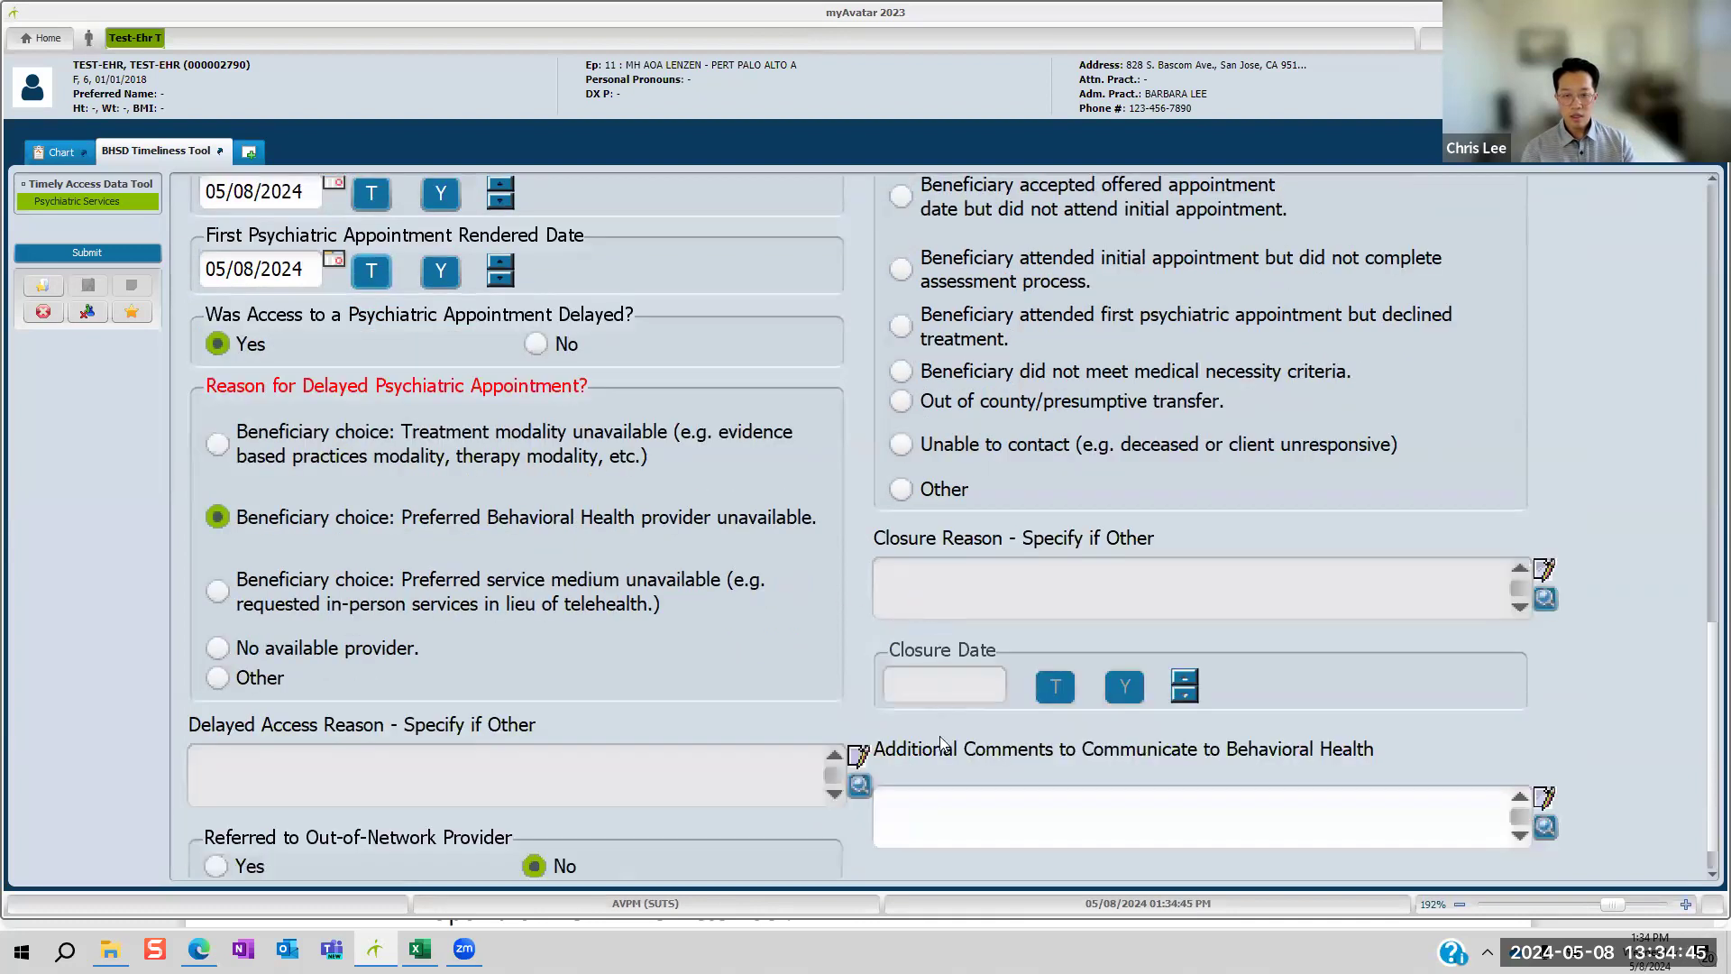
scroll(936, 724, down, 1)
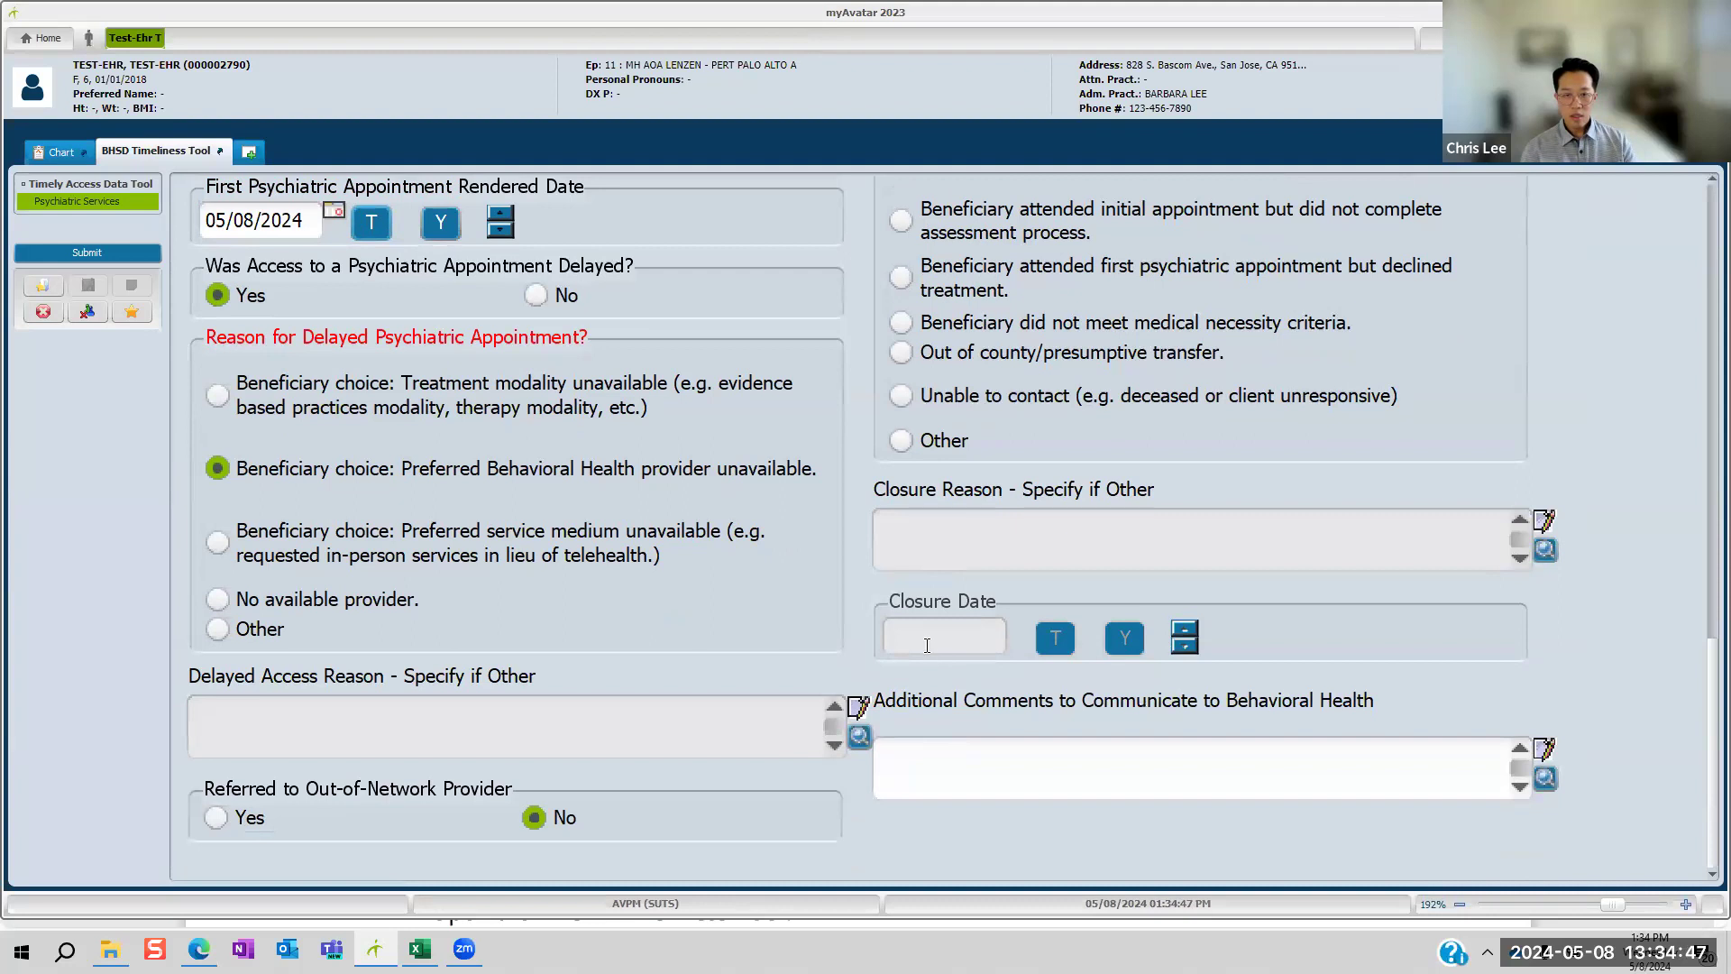
click(992, 777)
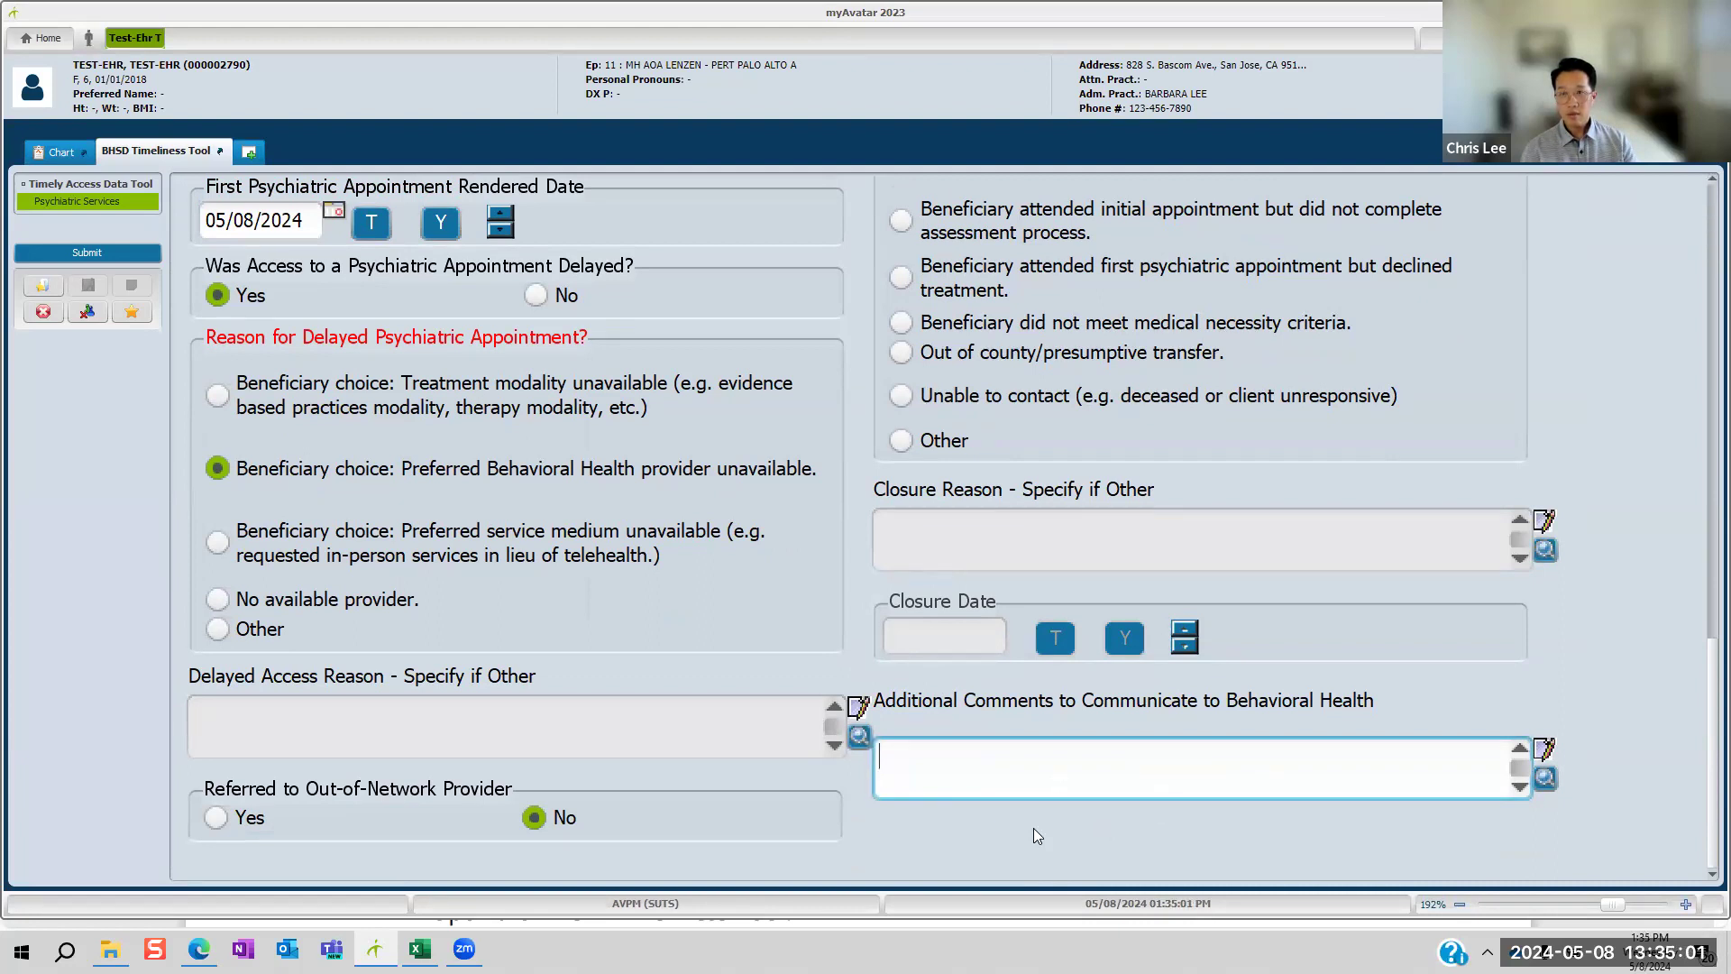
Step: Review the psychiatric request date against the first appointment offer and rendered dates in the Psychiatric Services section
scroll(1033, 827, up, 1)
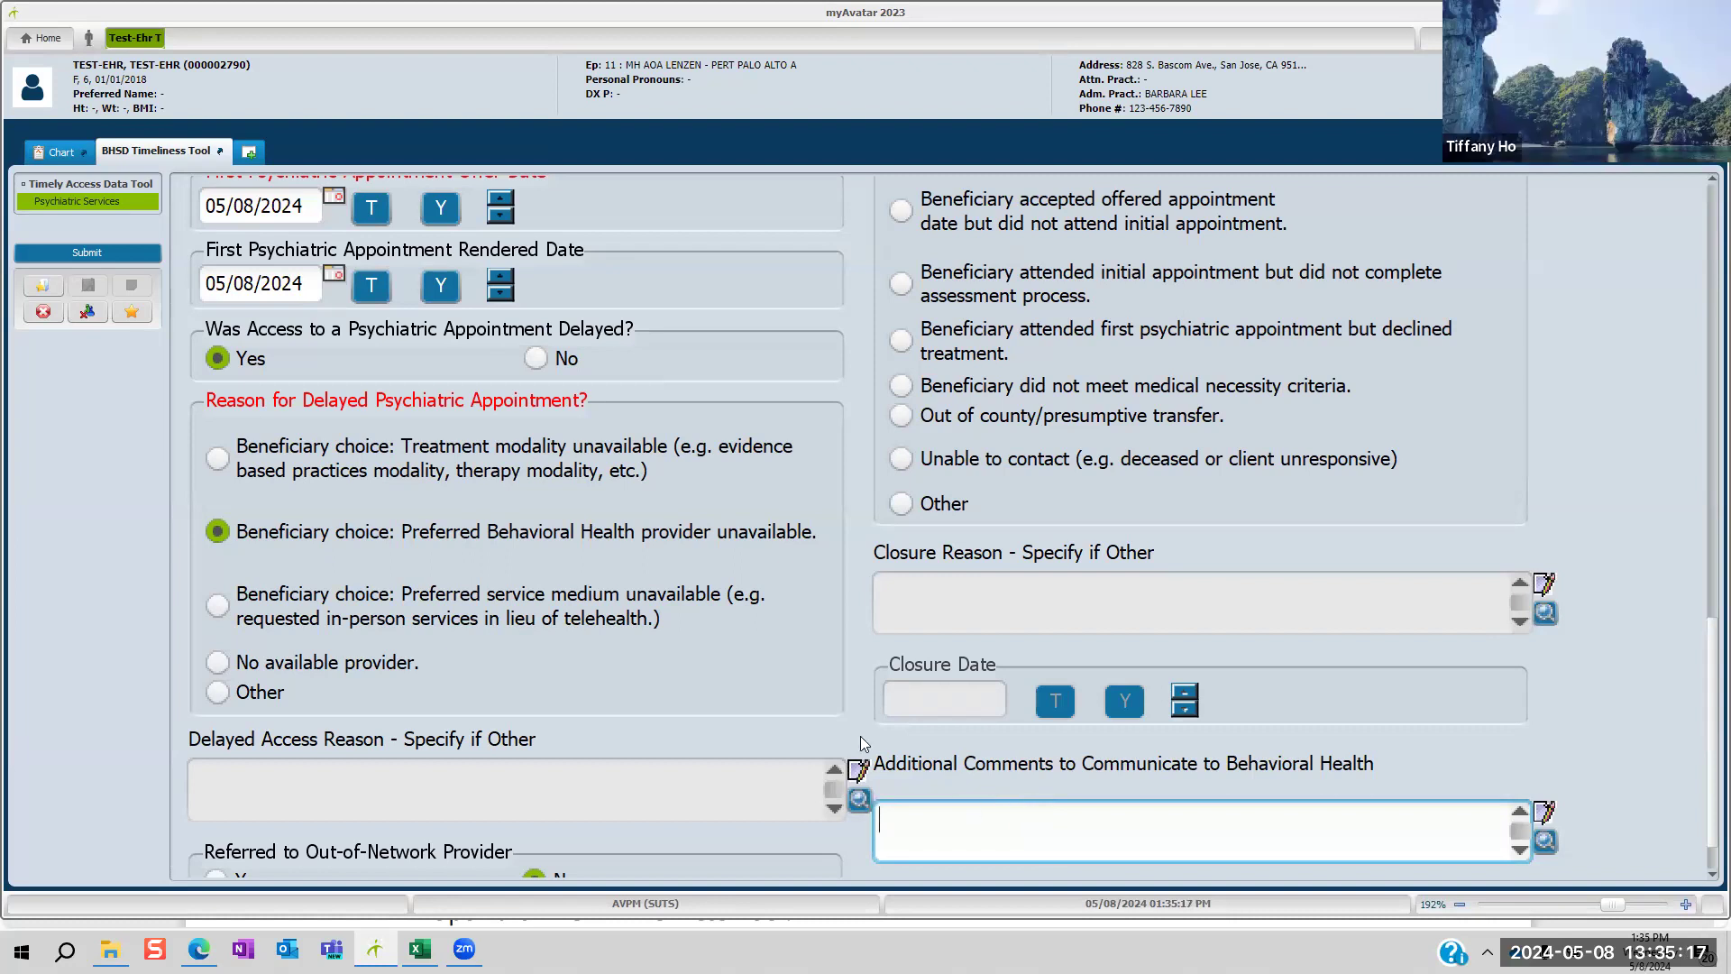
scroll(860, 735, up, 1)
scroll(860, 735, up, 1)
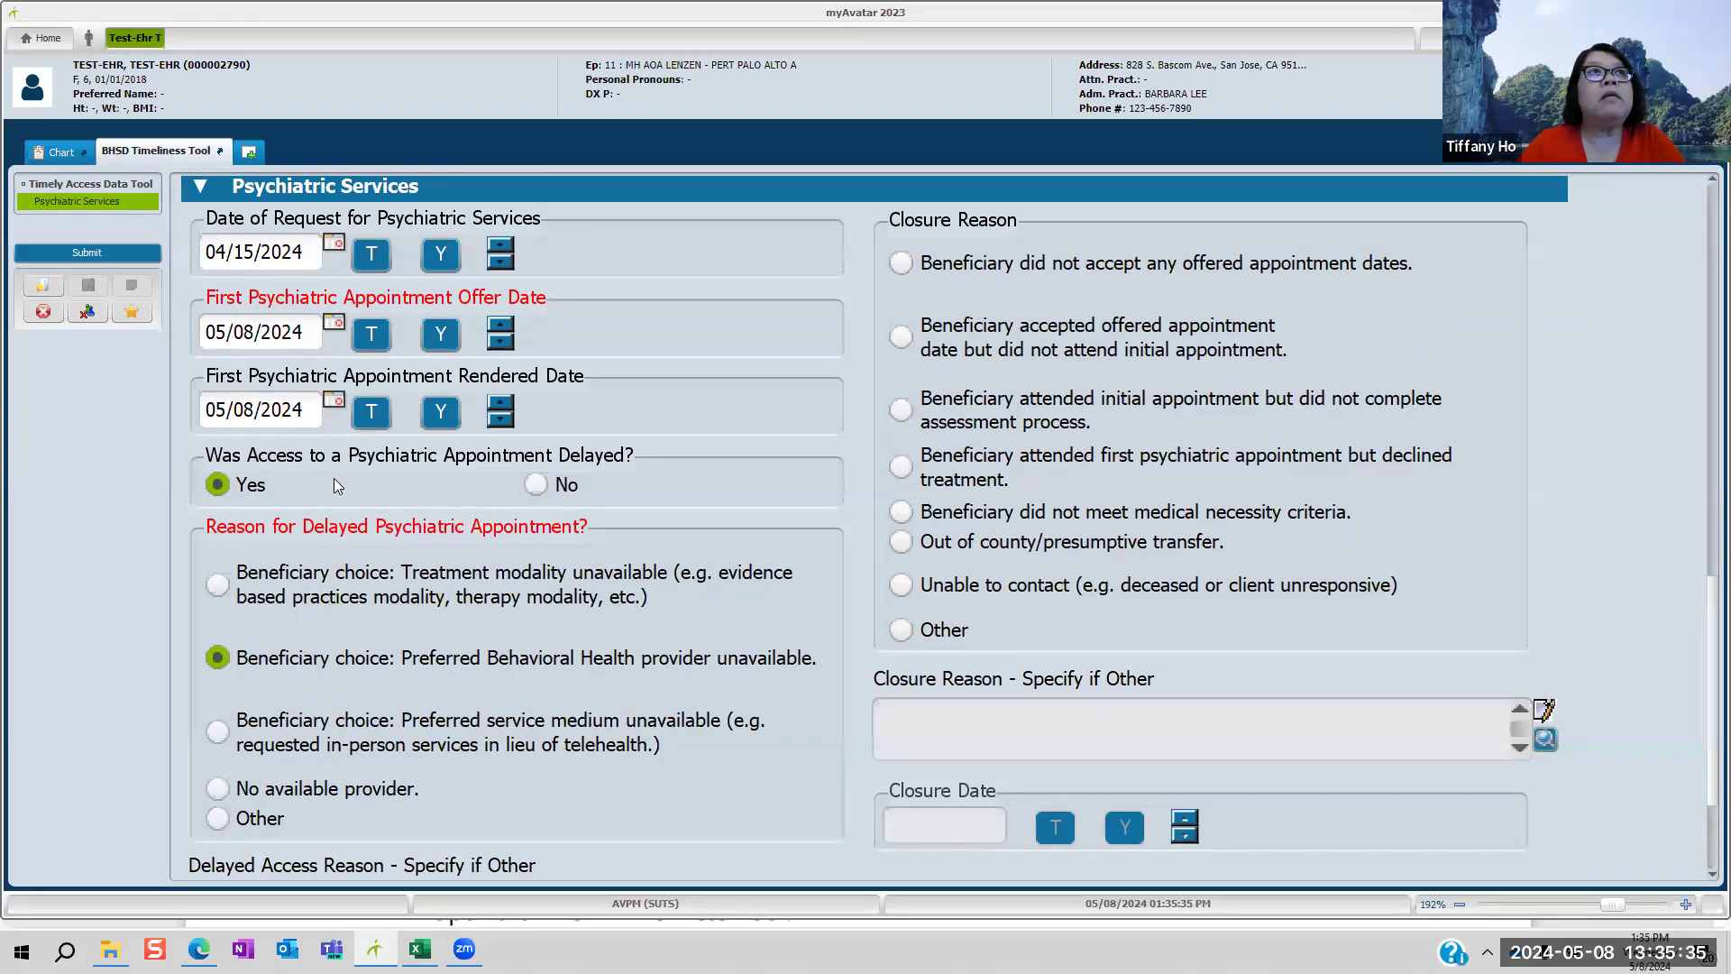
scroll(334, 485, up, 1)
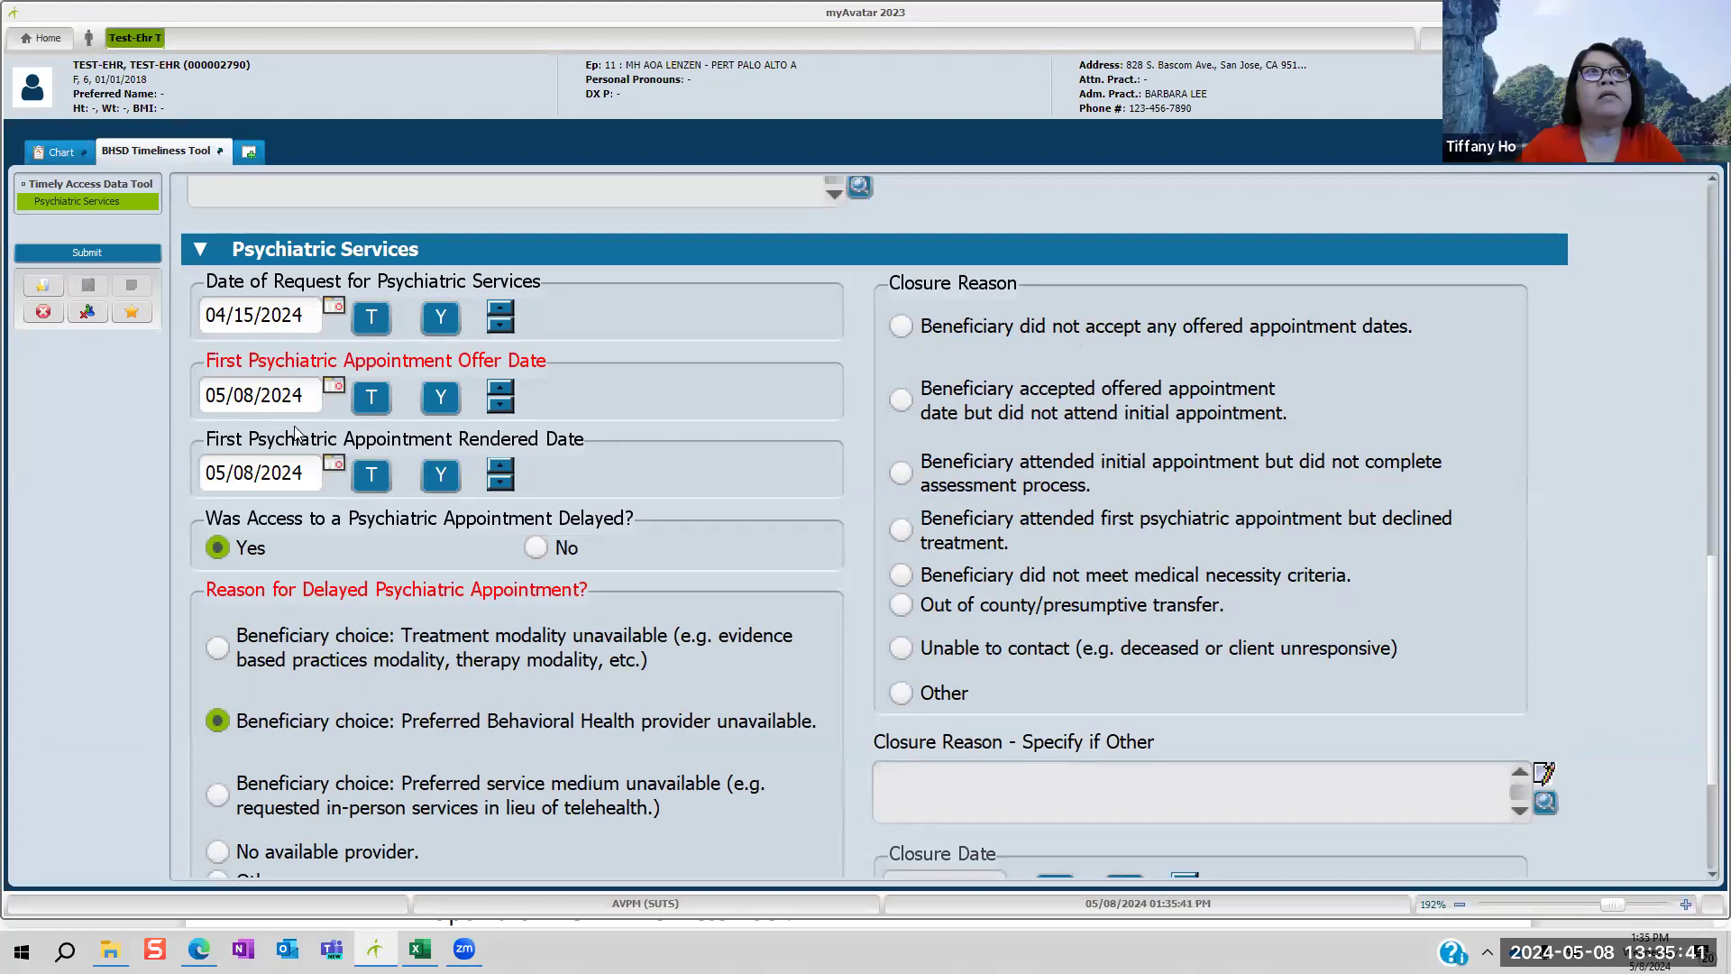
click(241, 399)
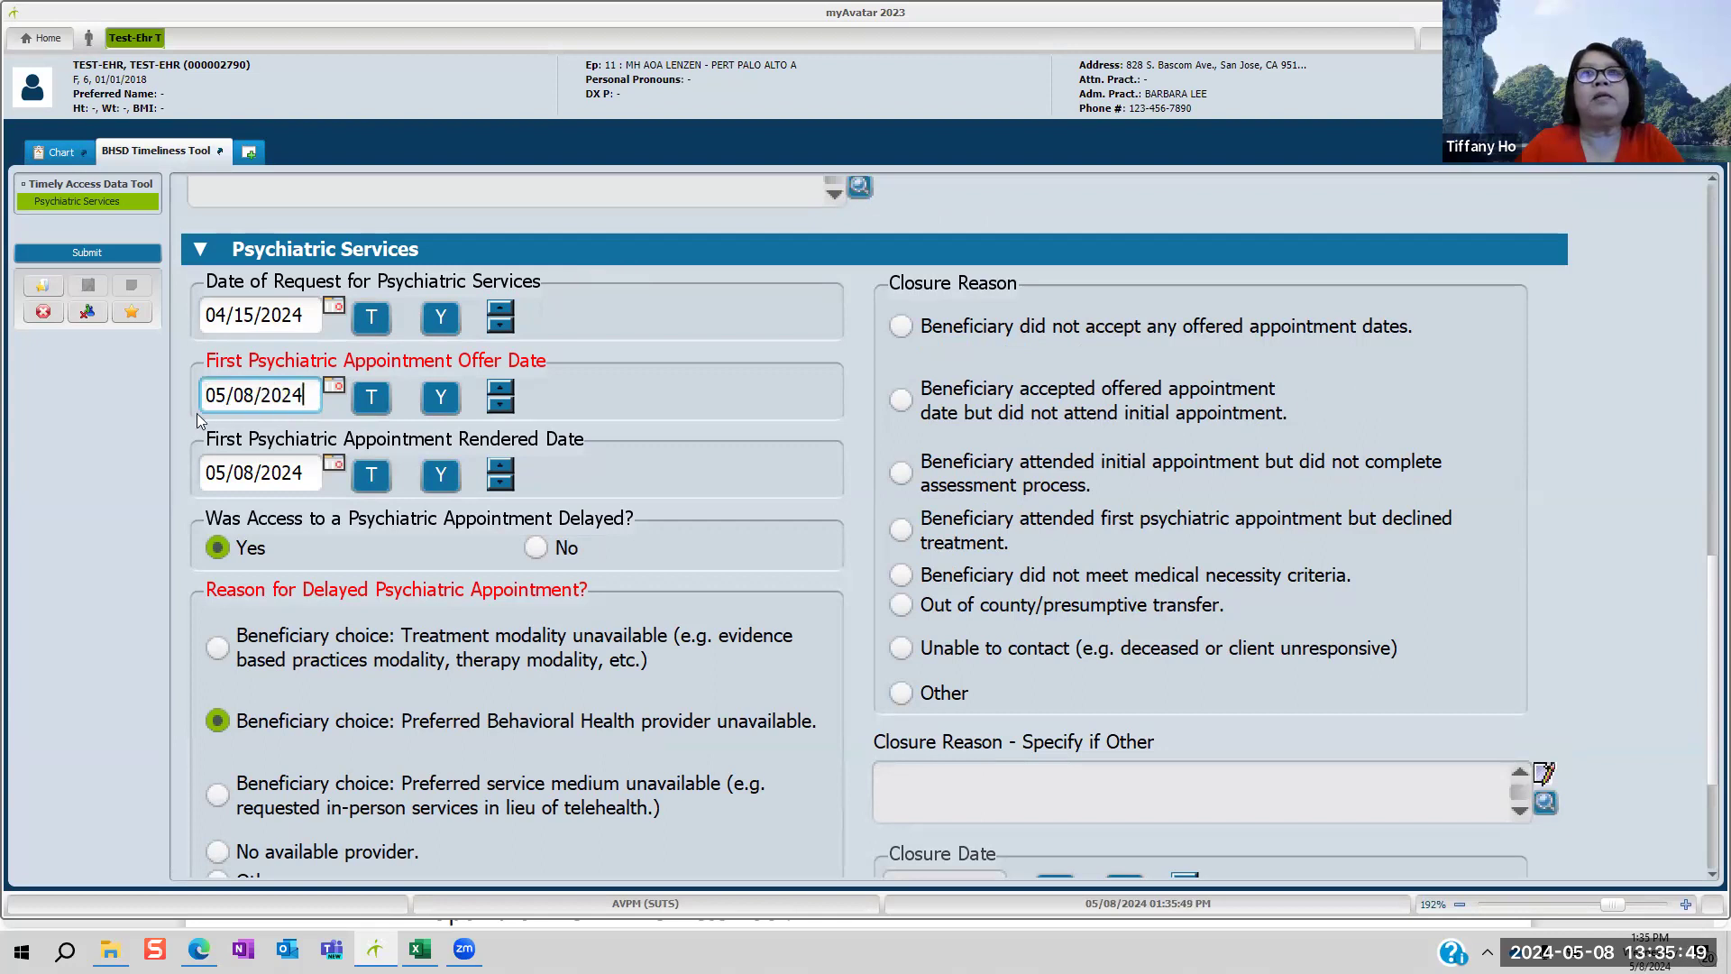
drag(303, 397, 180, 396)
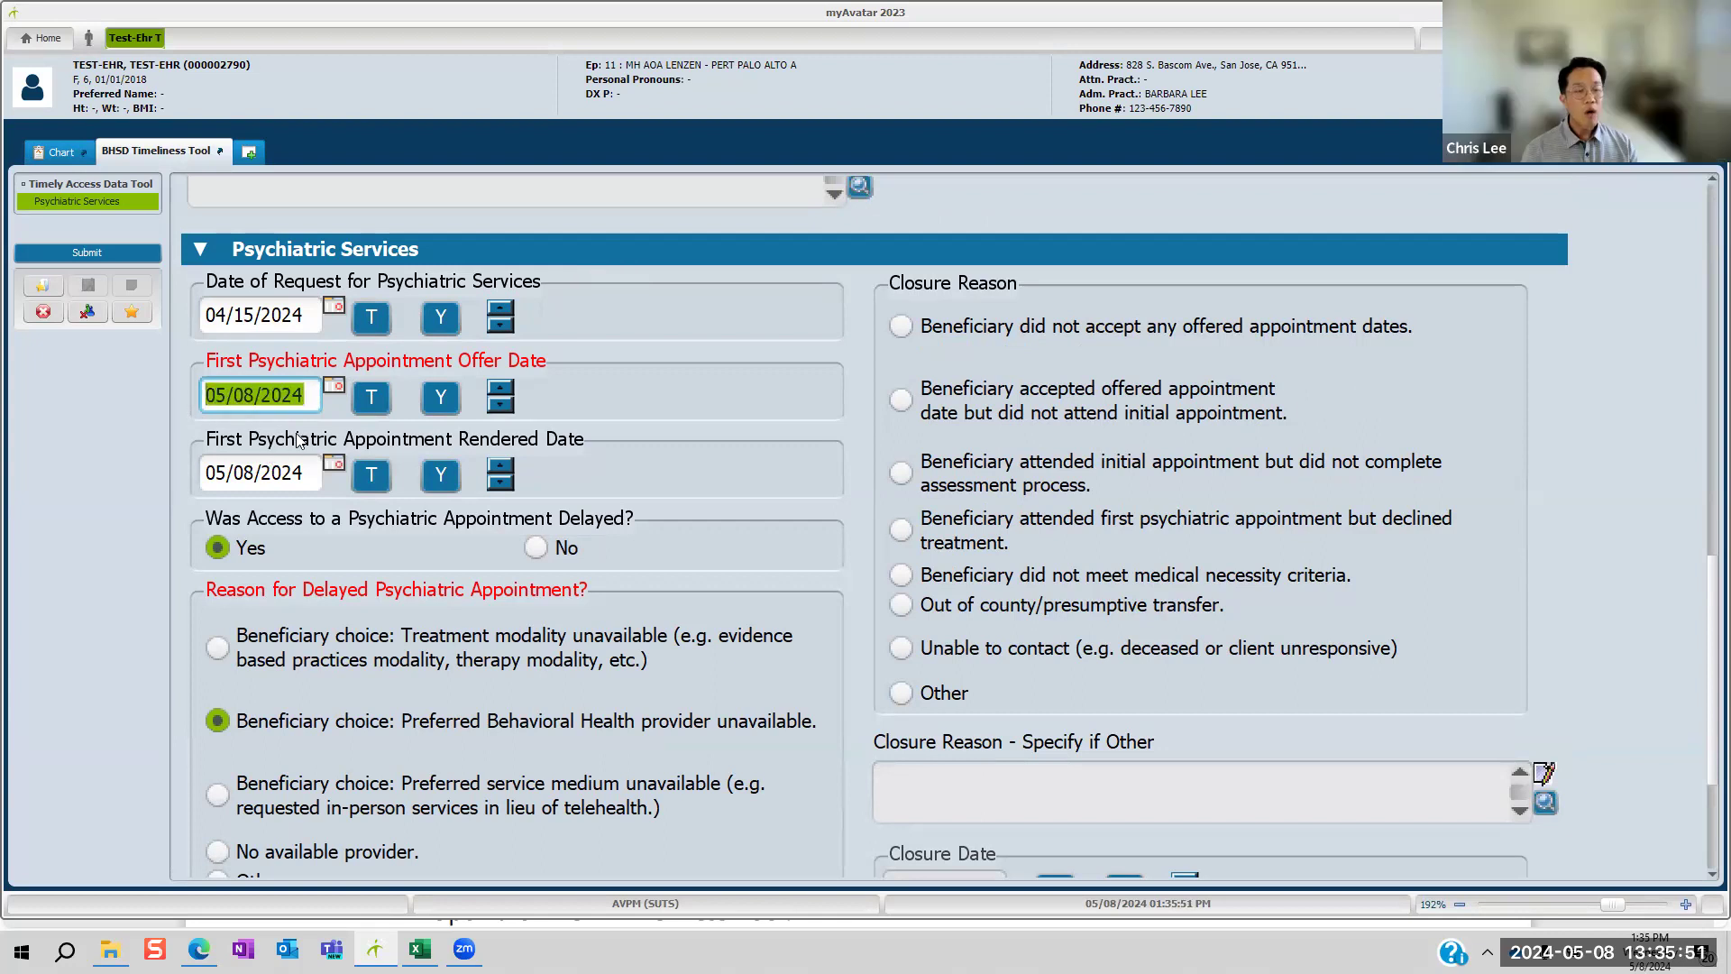
drag(307, 473, 174, 476)
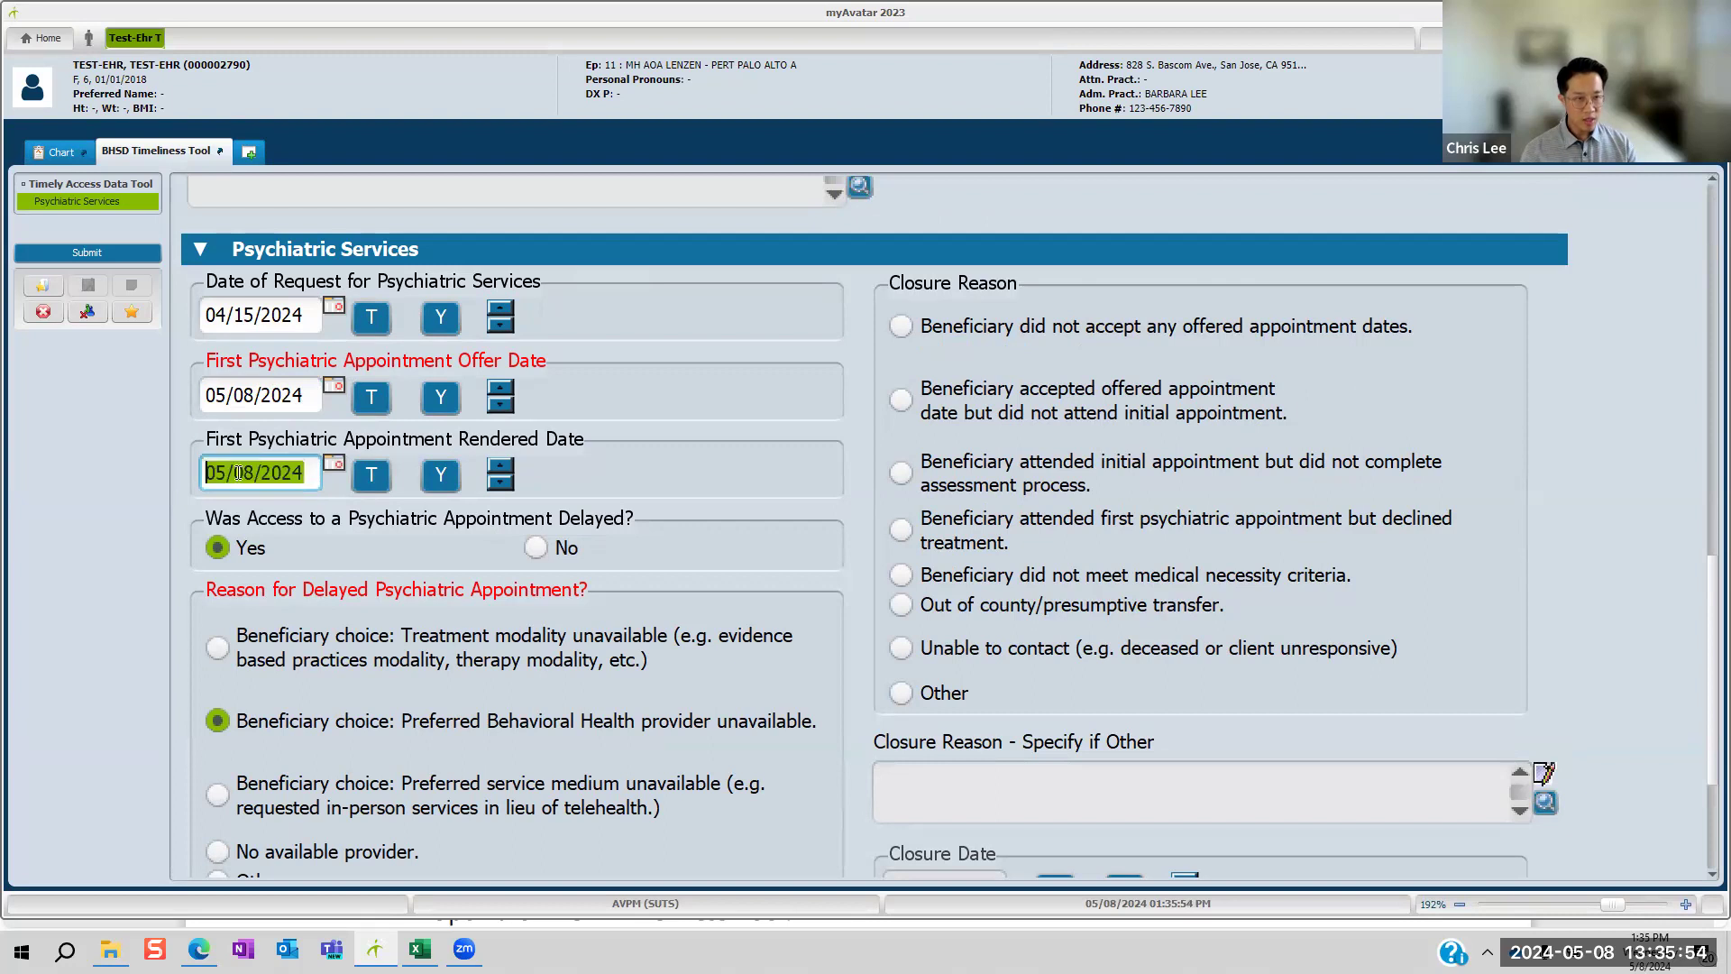
click(281, 398)
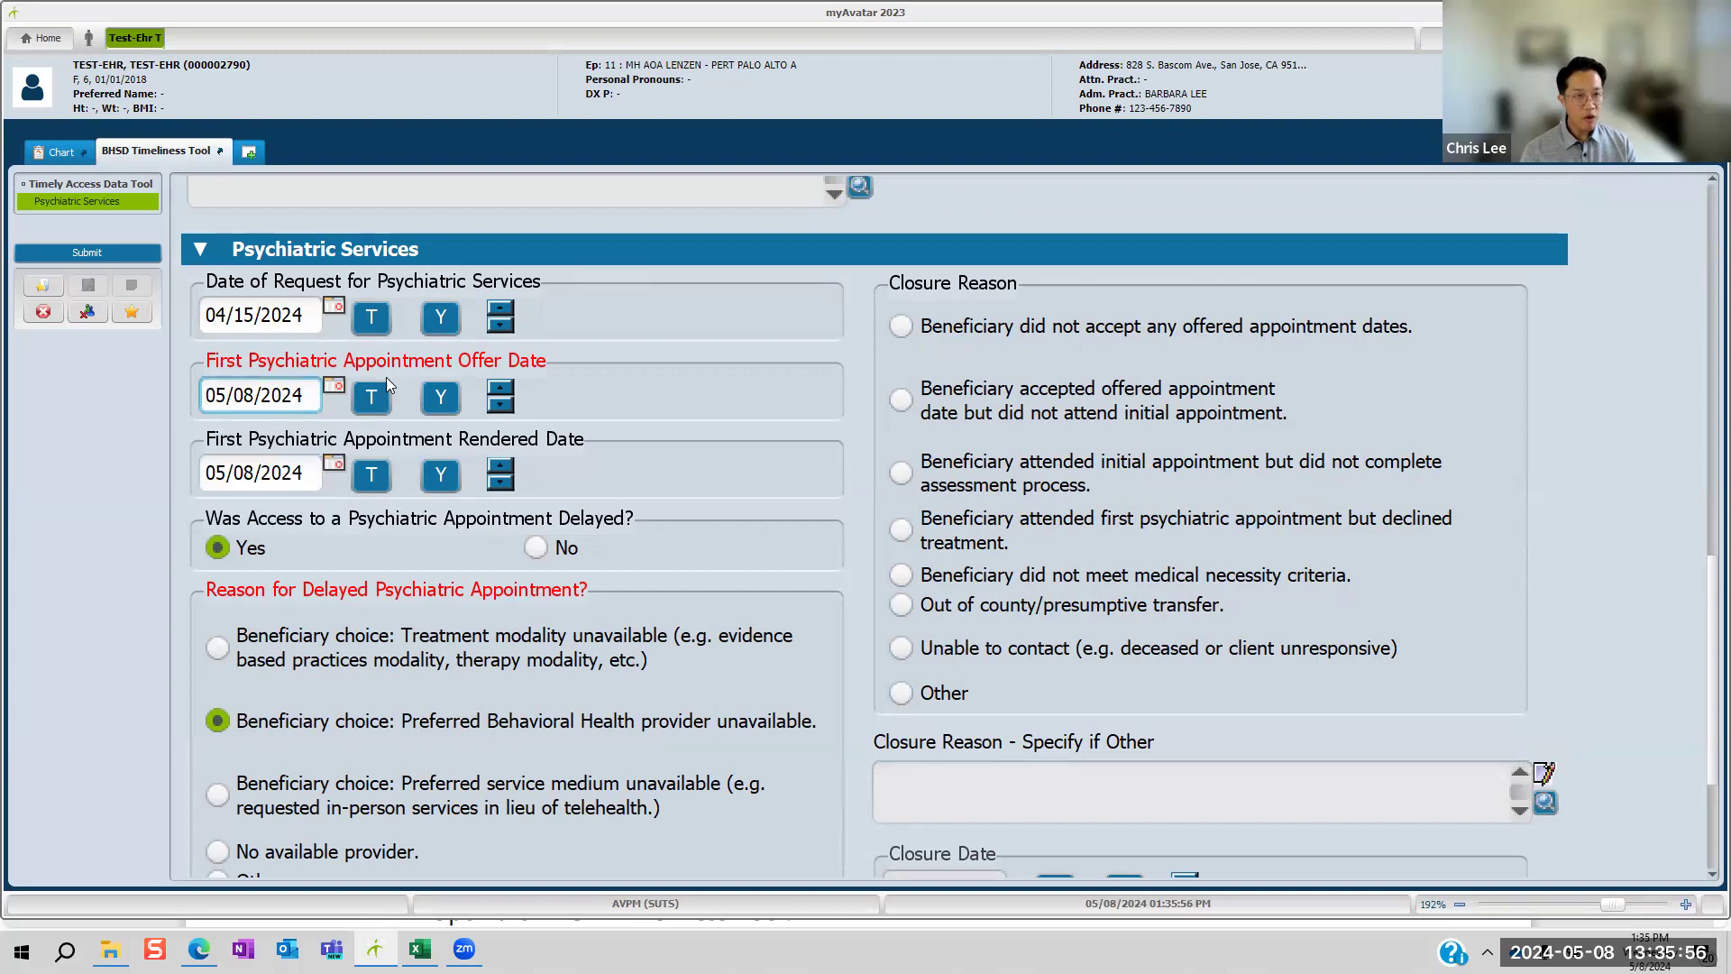
click(237, 317)
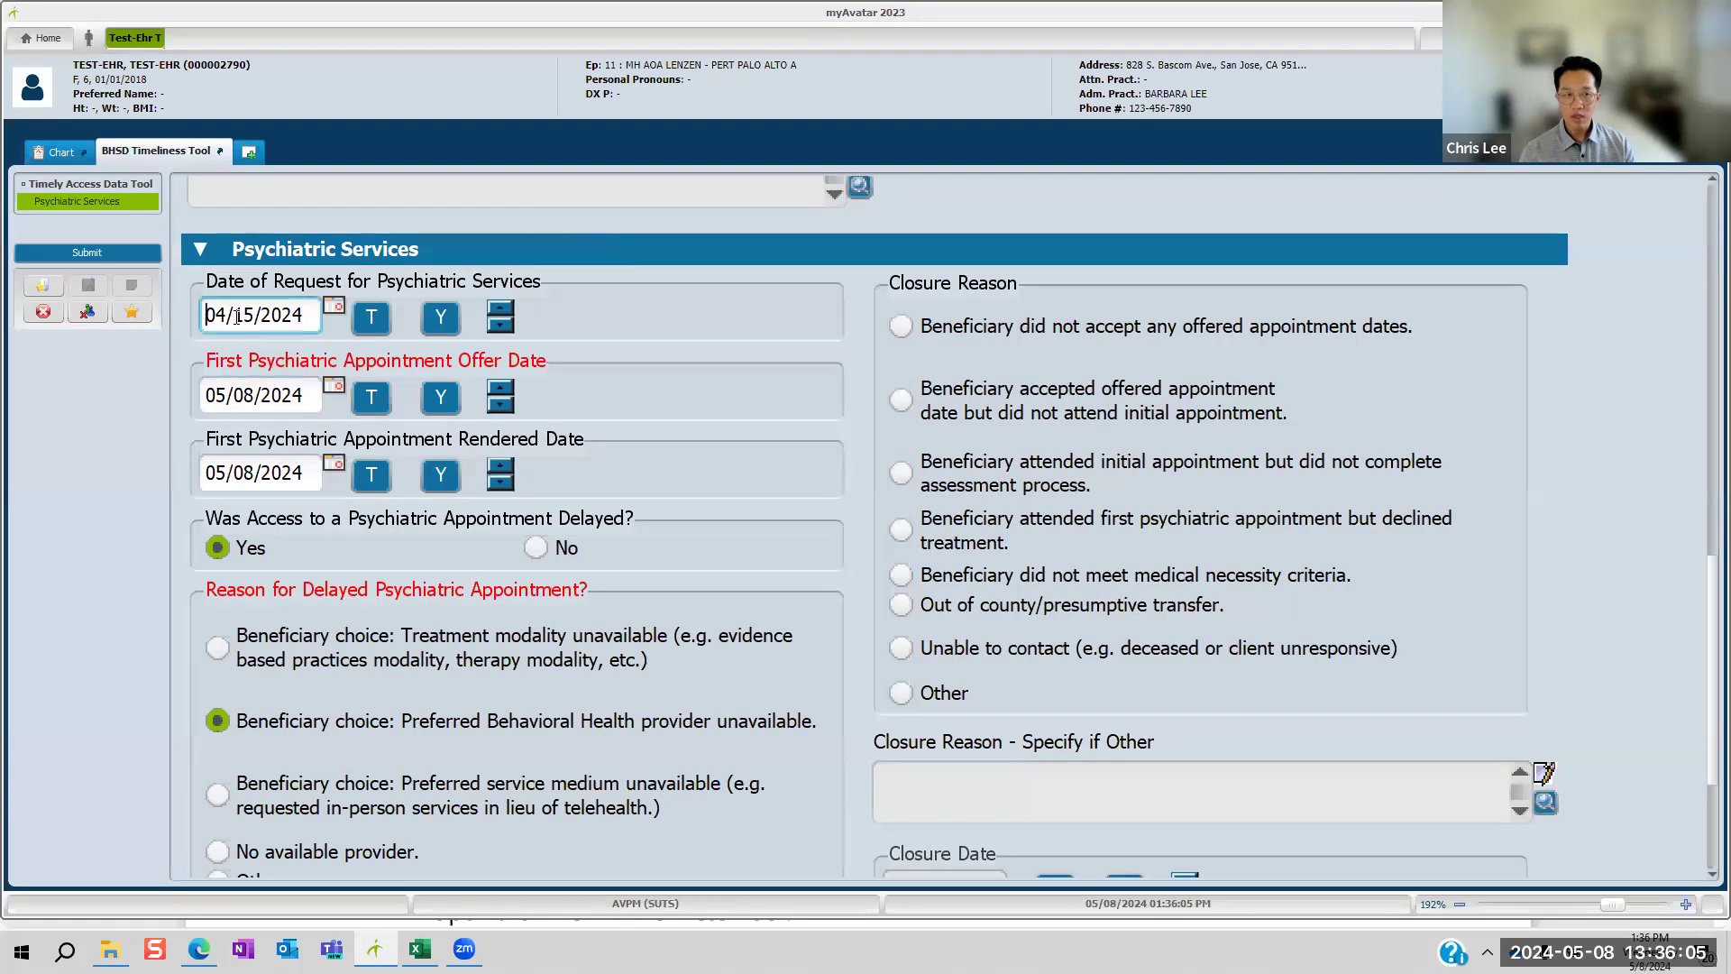
click(265, 396)
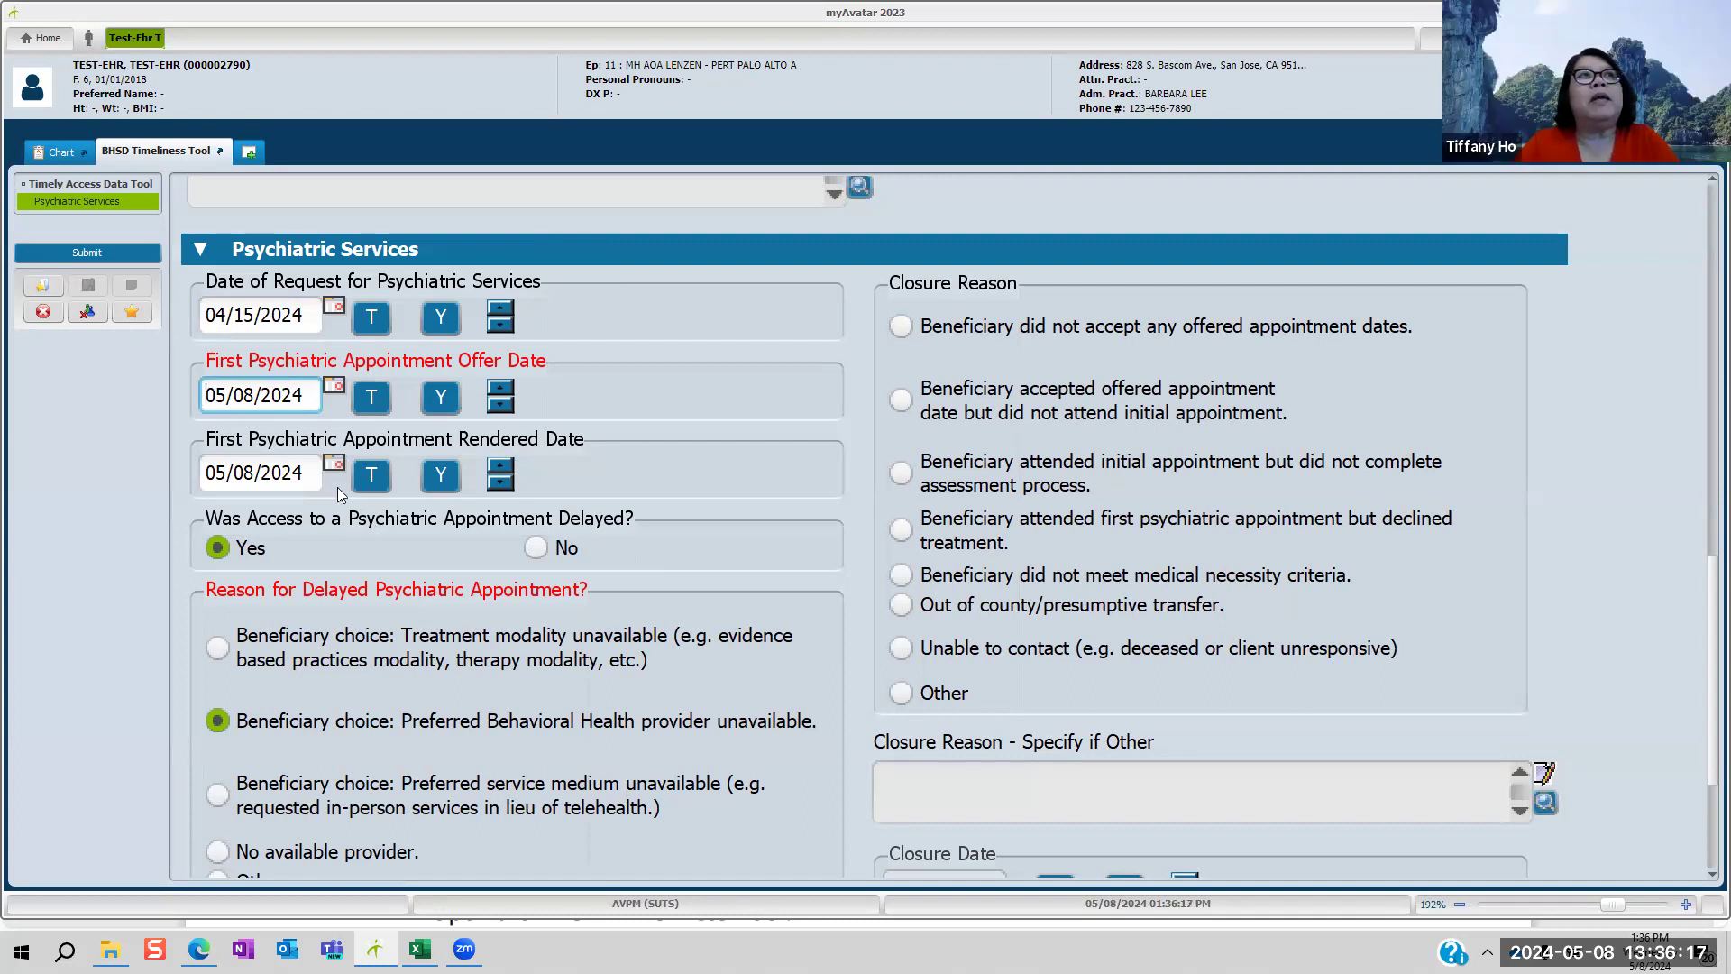
click(239, 315)
drag(240, 314, 244, 316)
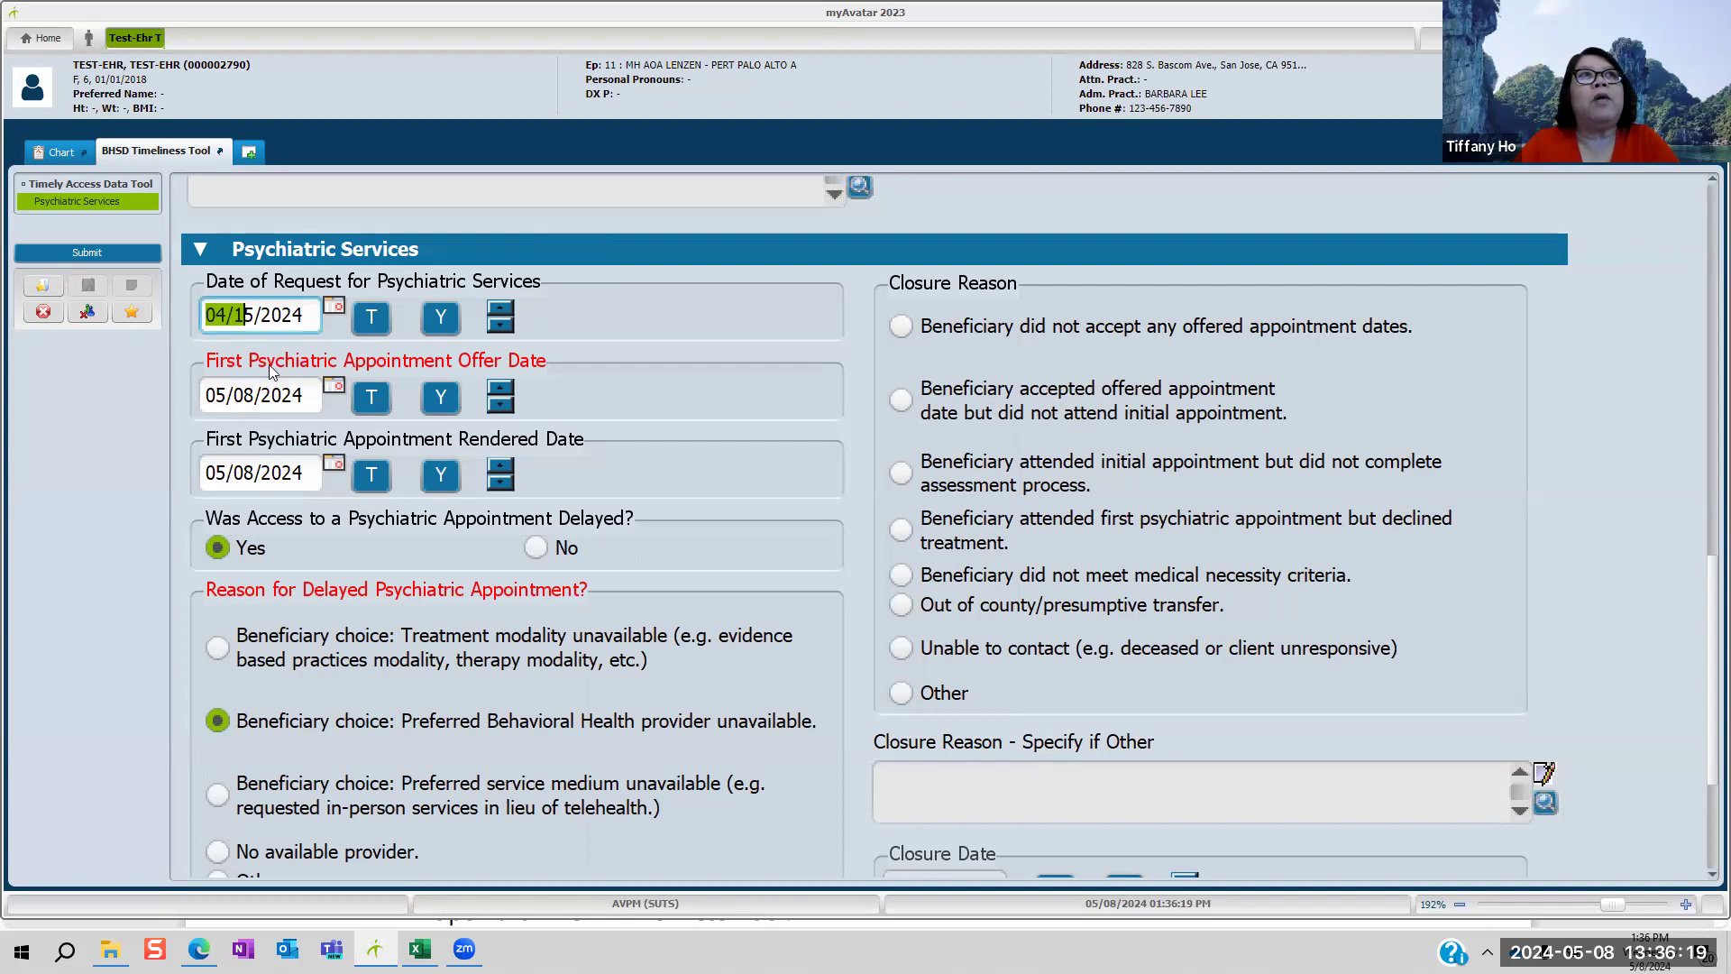
click(278, 311)
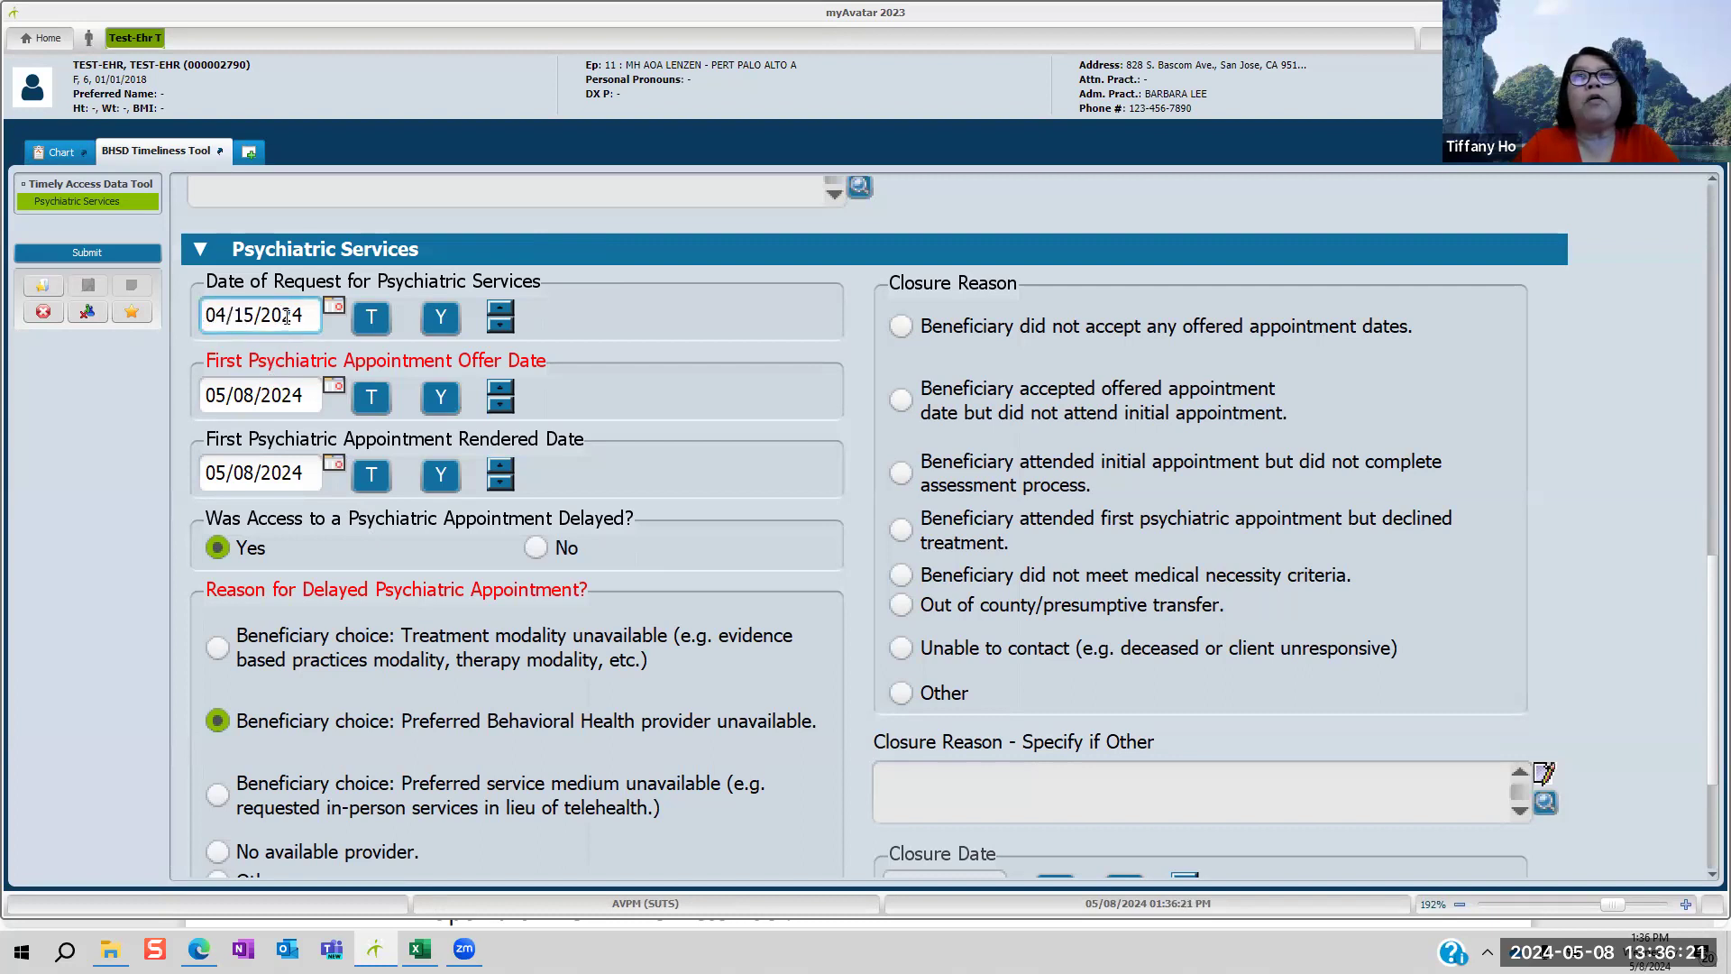
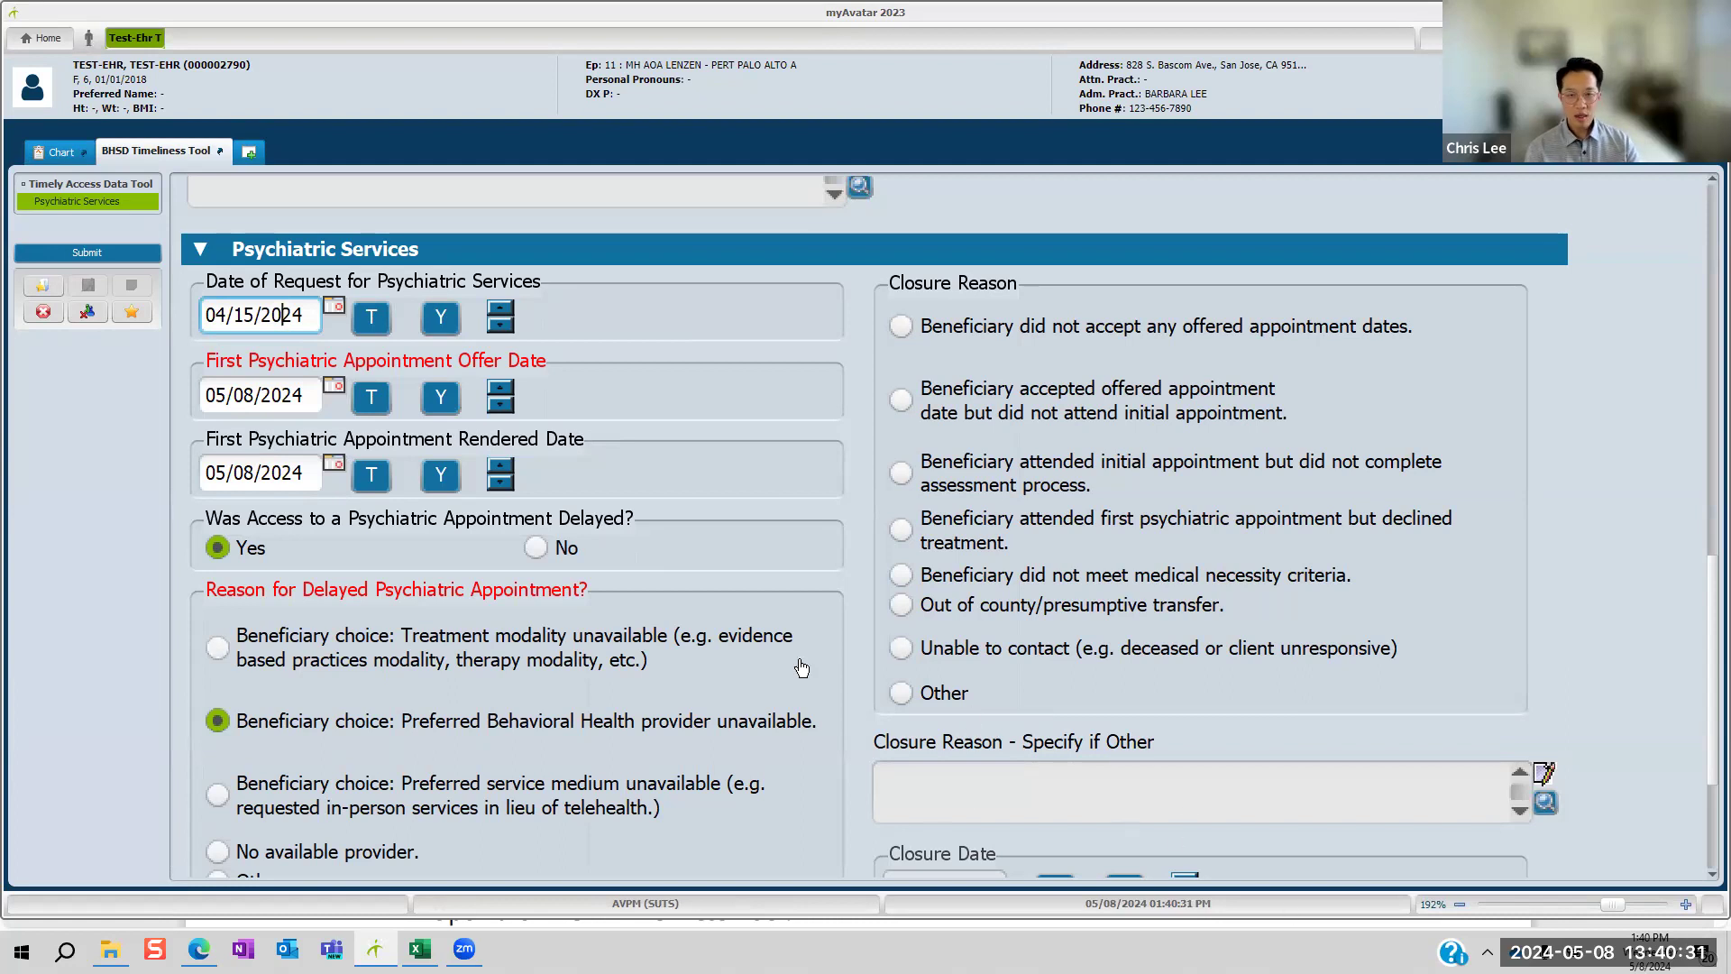
Step: Submit the Timeliness Tool form and check the test client's saved episode 11 record in edit mode
scroll(800, 636, down, 3)
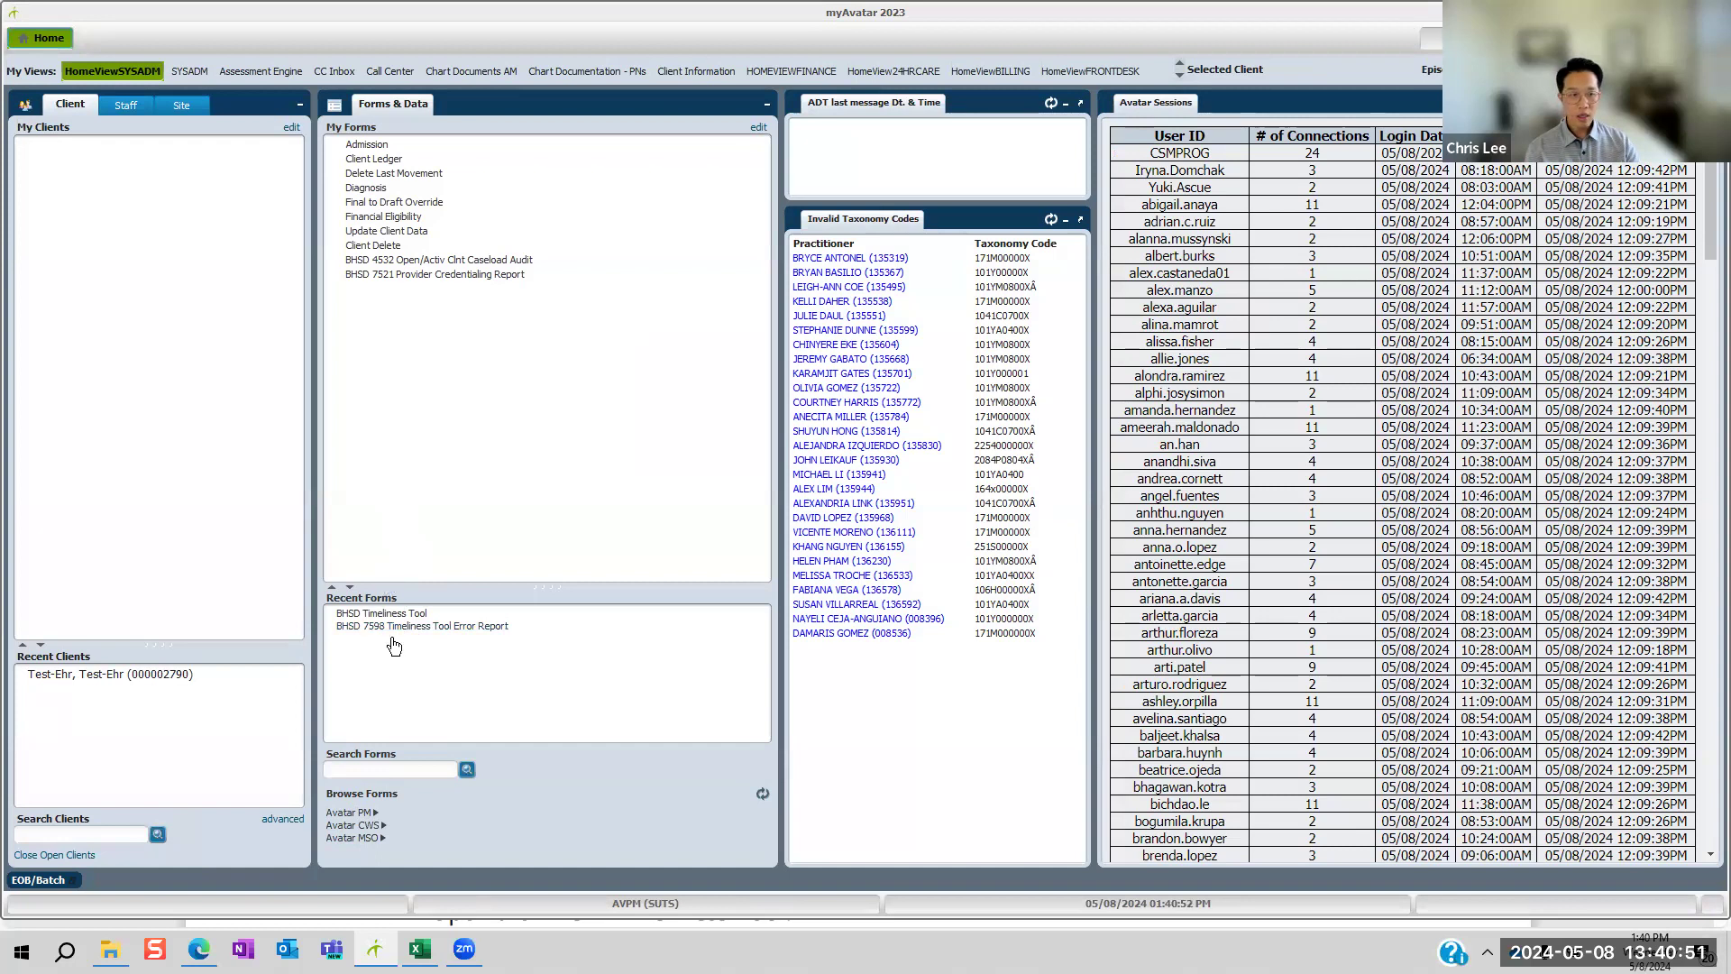
click(101, 676)
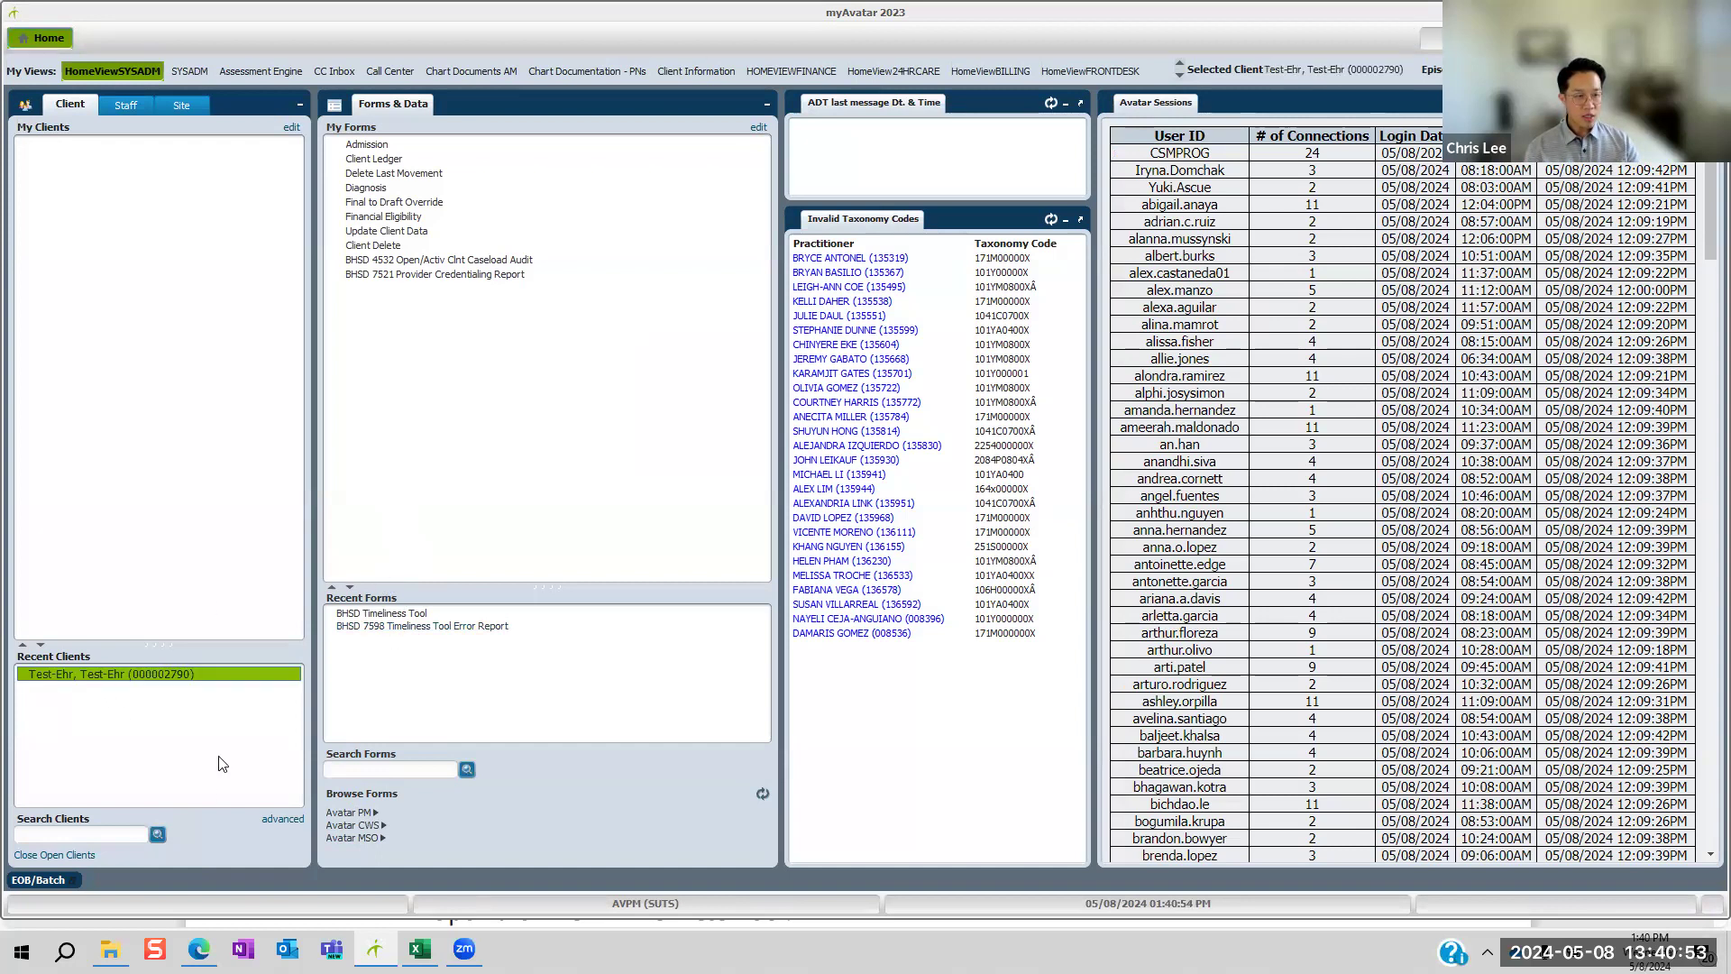
click(386, 616)
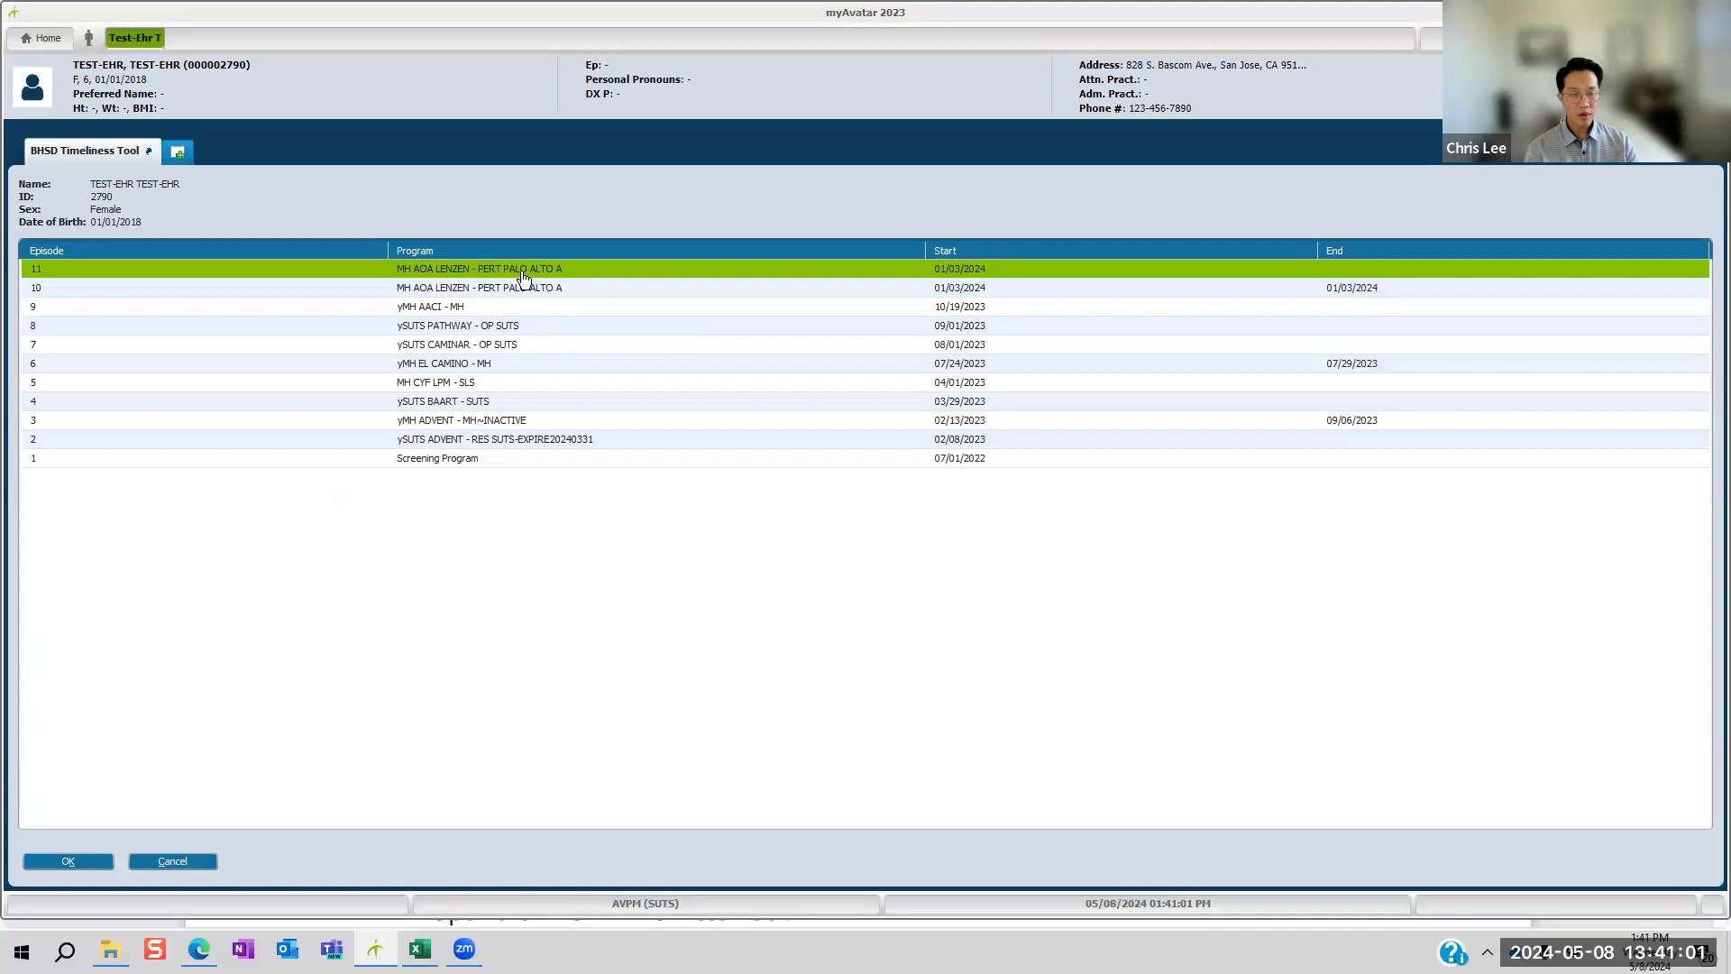
click(99, 863)
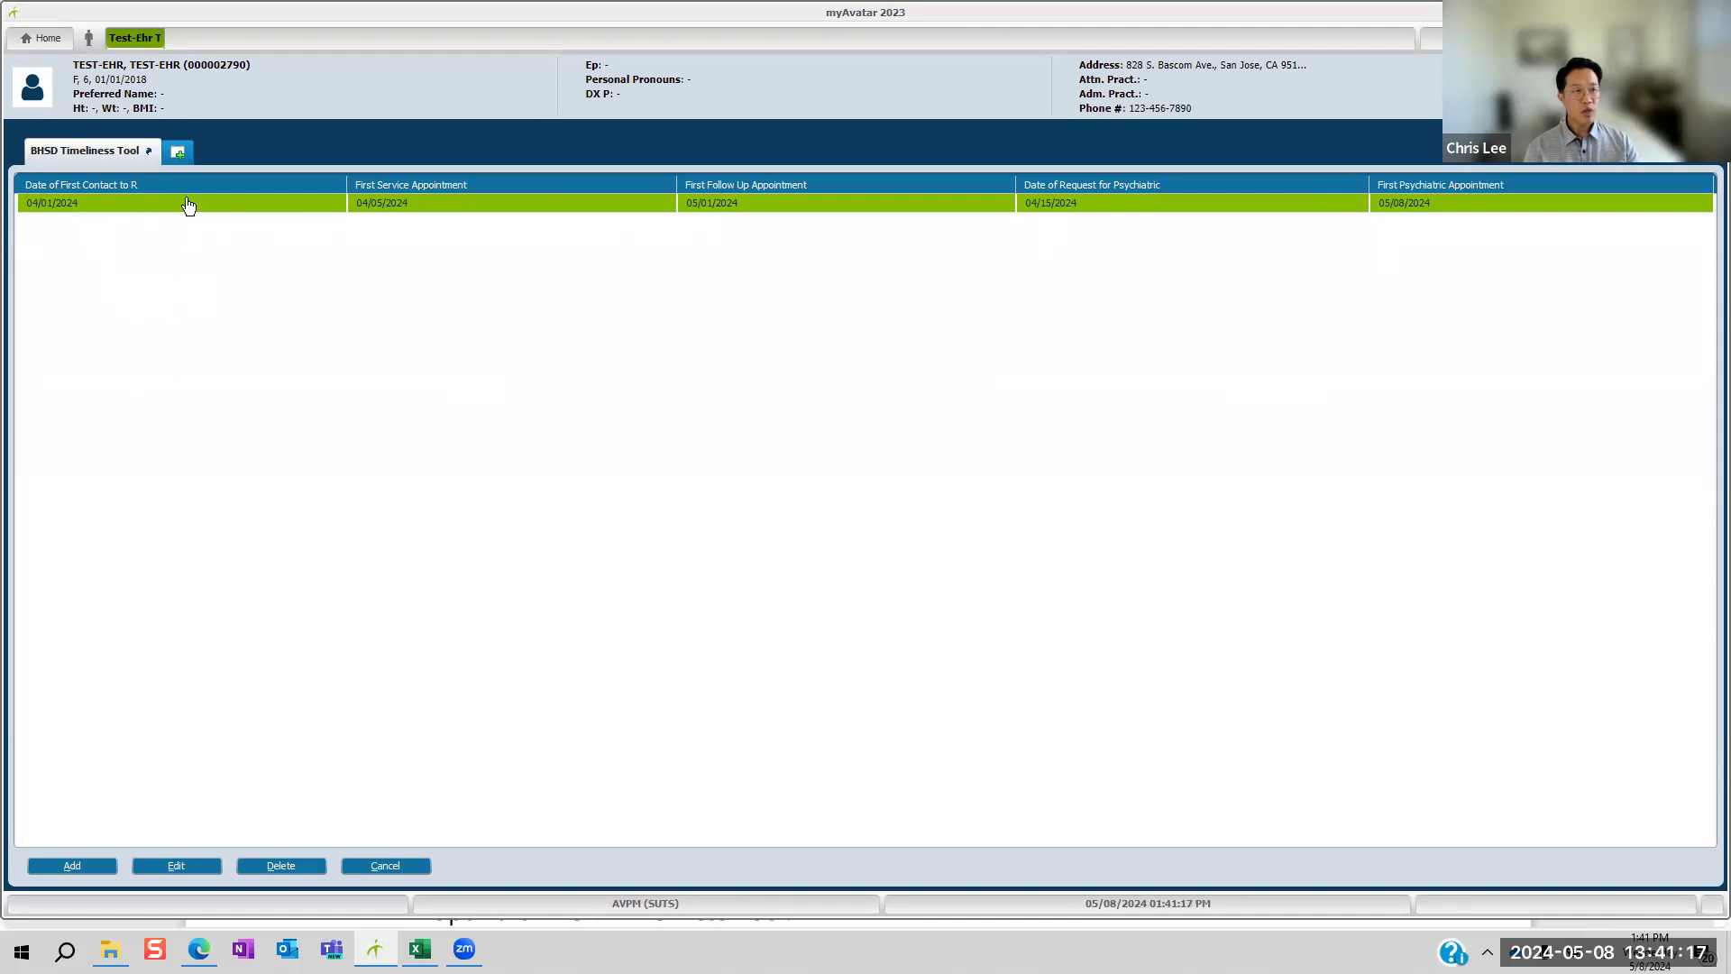
click(240, 205)
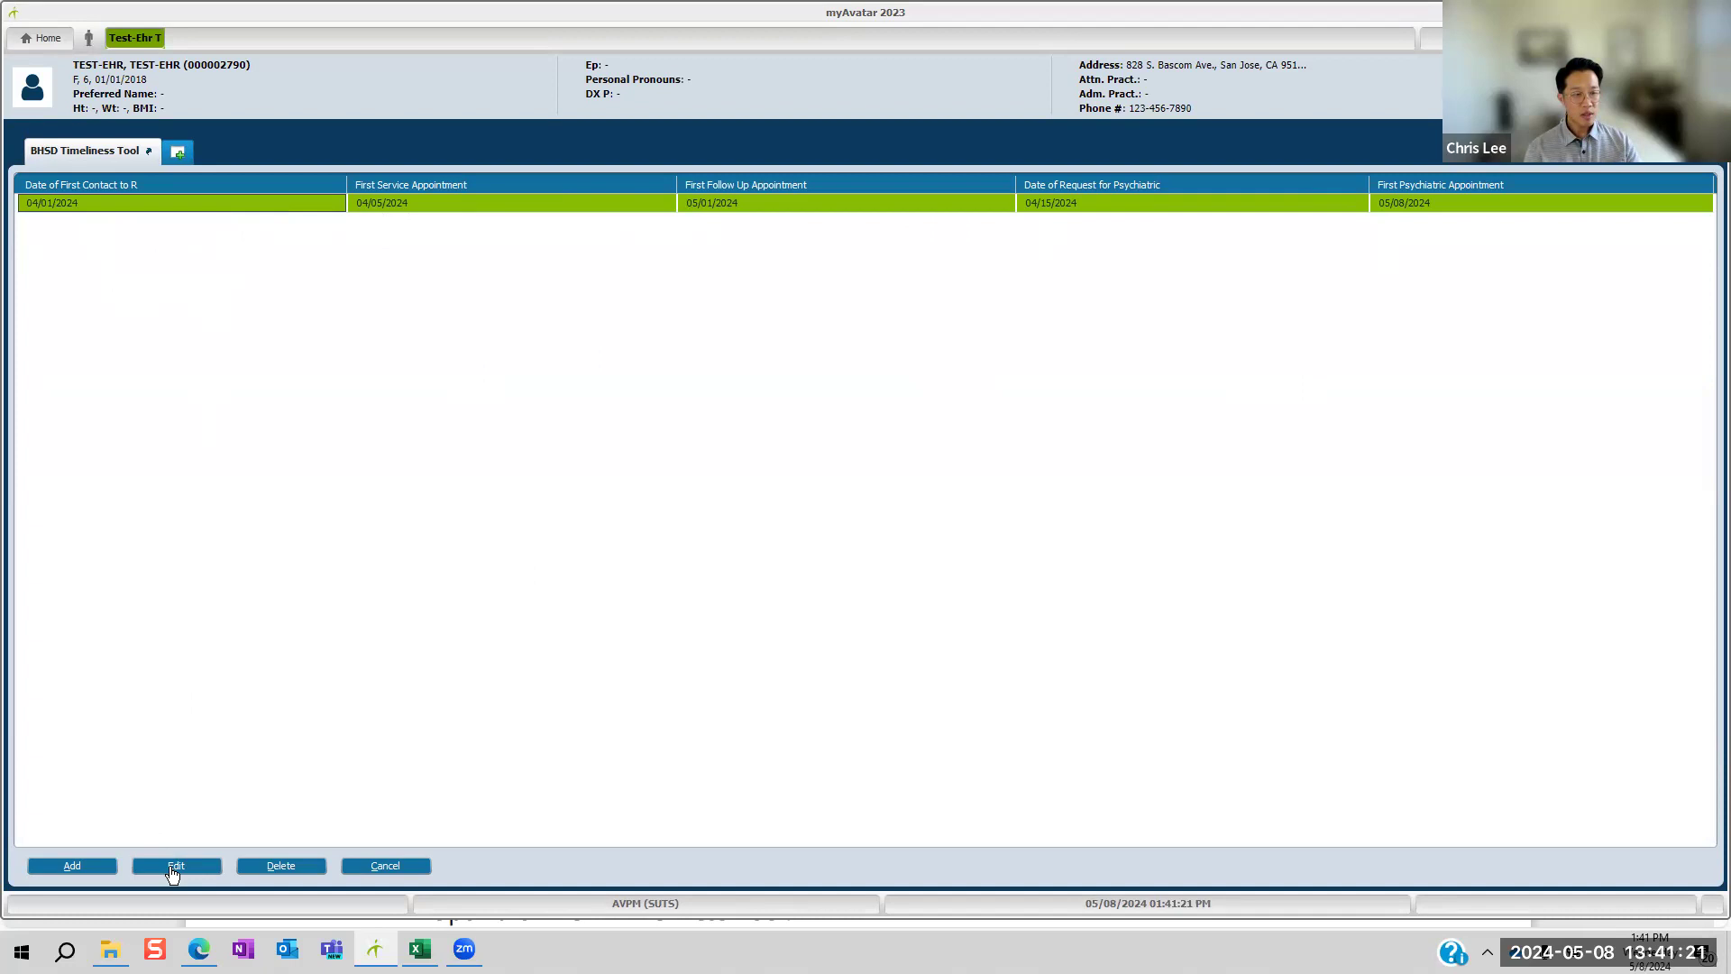
click(174, 867)
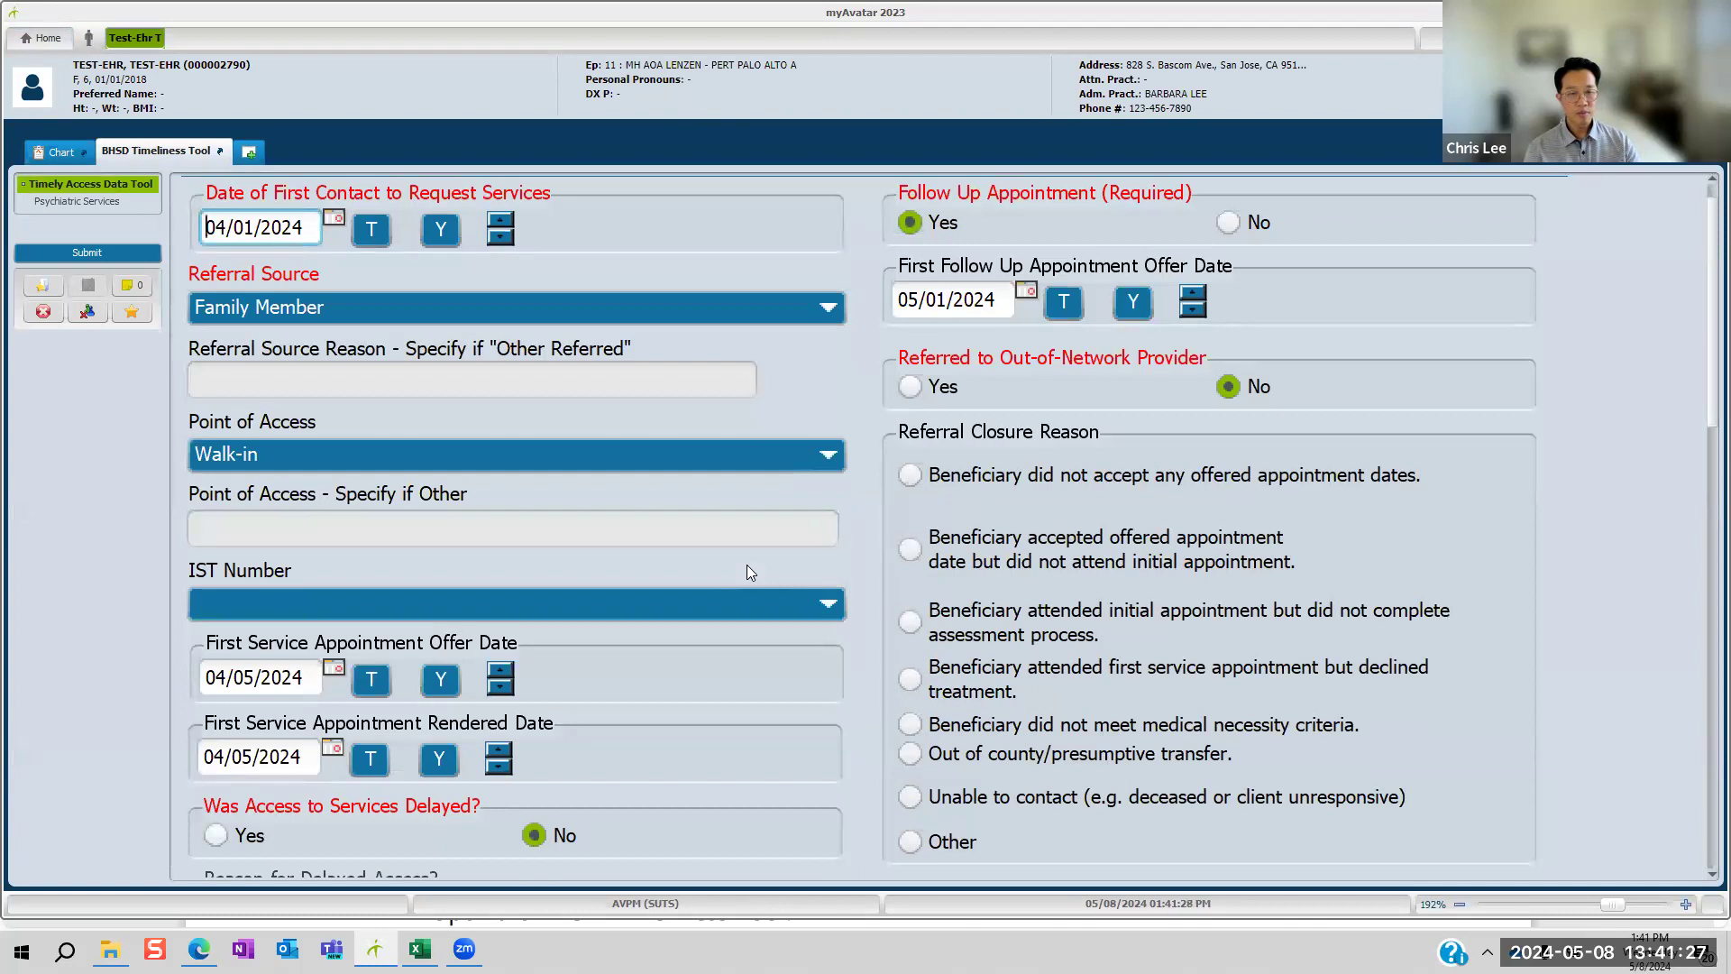
click(42, 312)
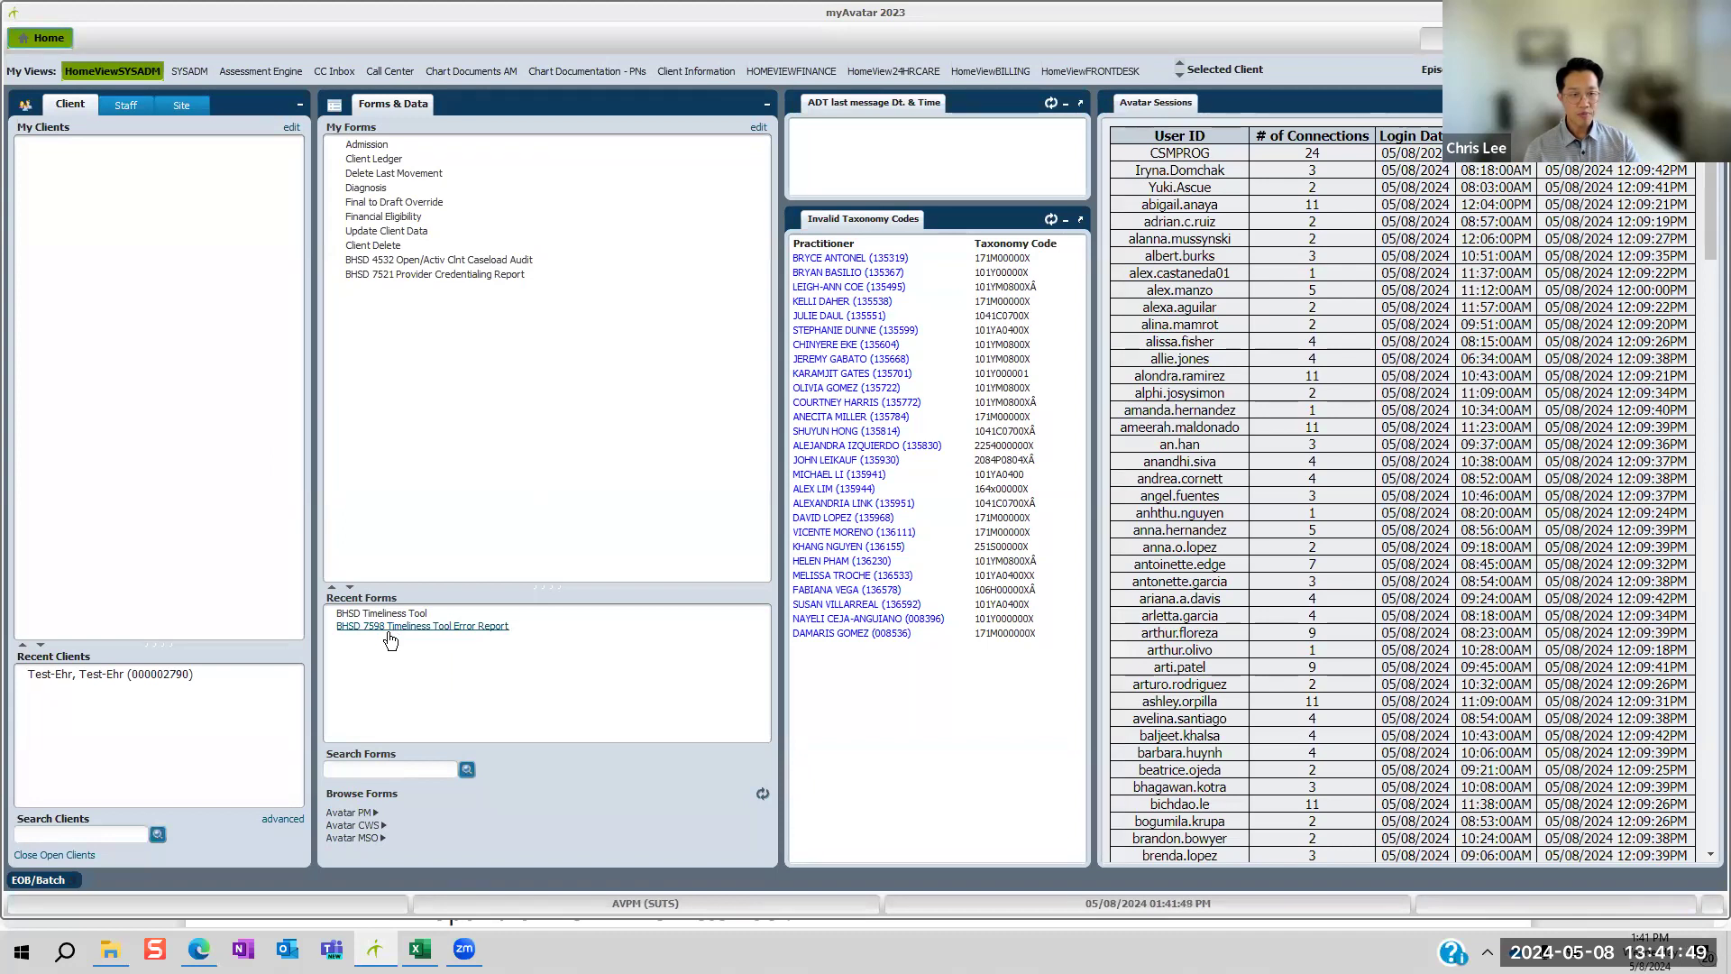
Step: Search the forms for "BHSD 7598" and open the BHSD 7598 Timeliness Tool Error Report
click(353, 769)
text(BH)
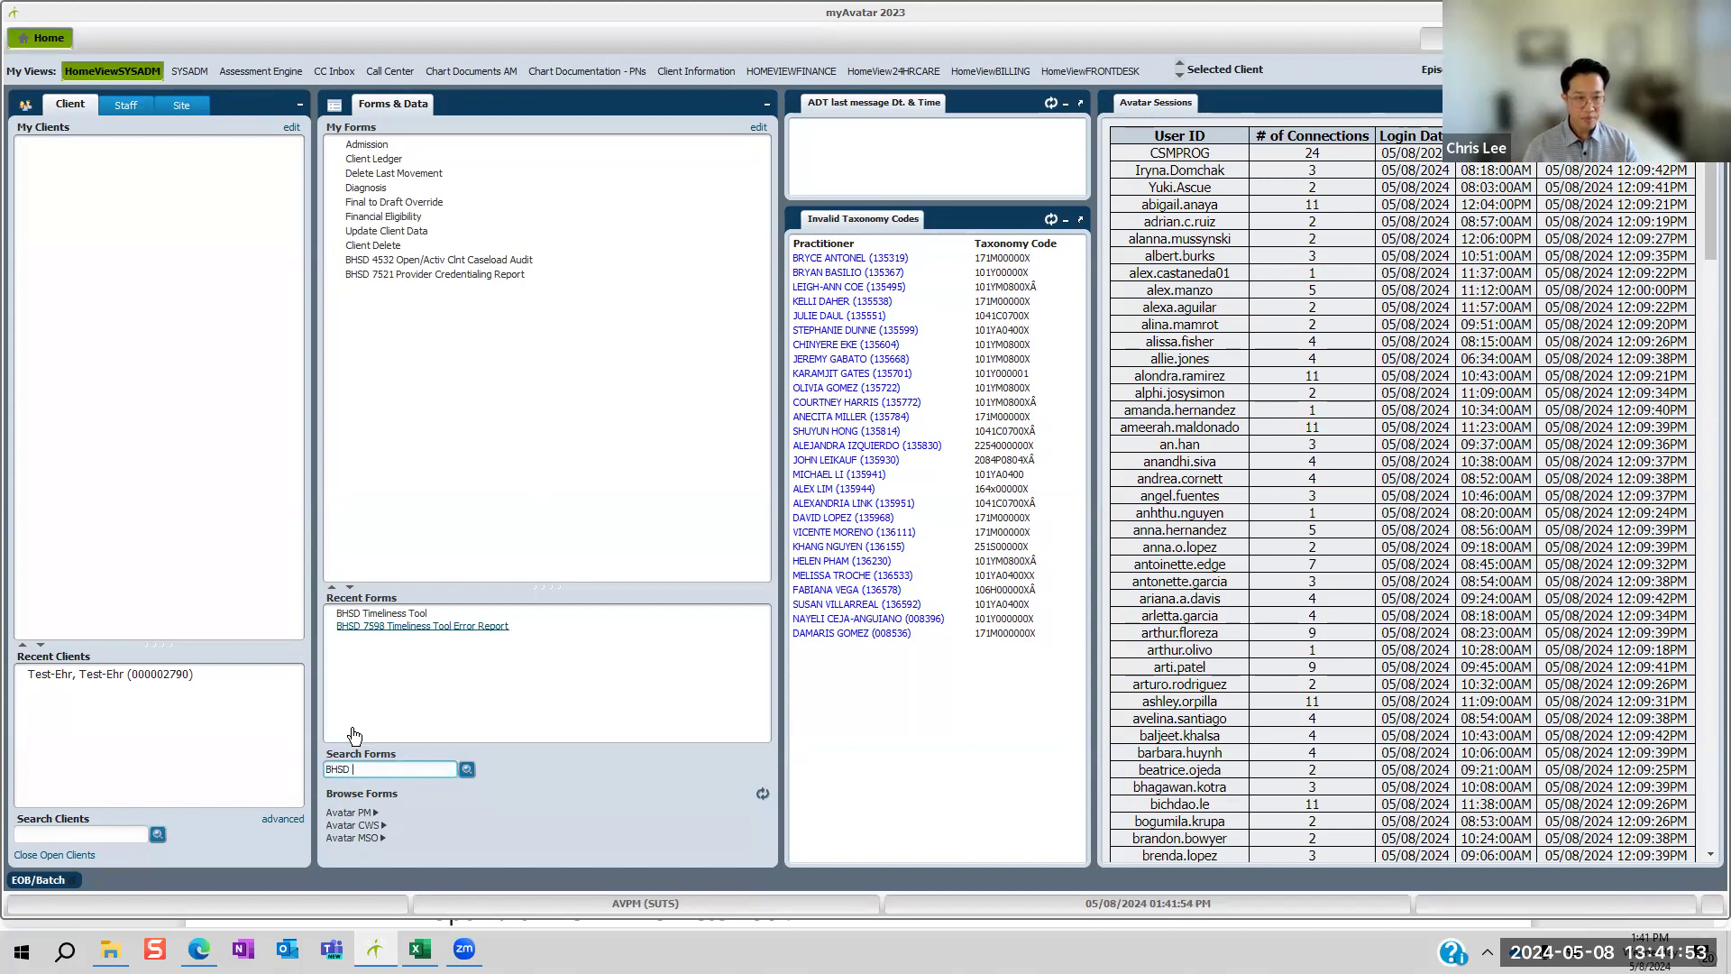
text(SD)
key(Return)
text(75)
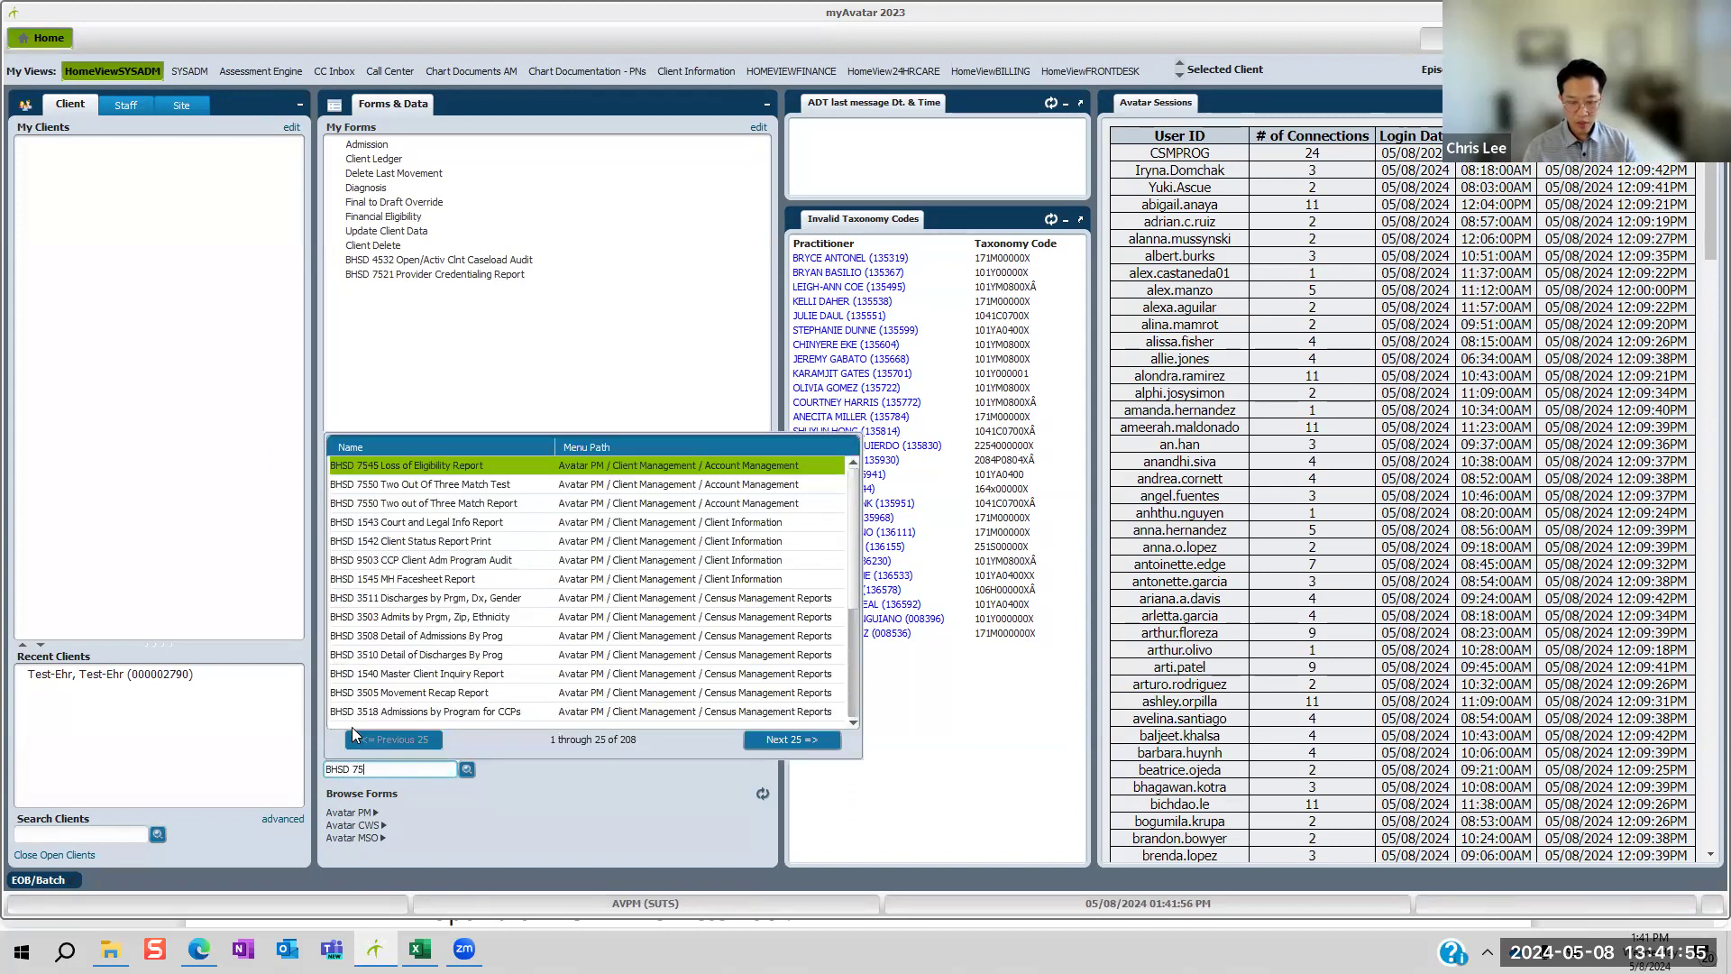
text(98)
key(Return)
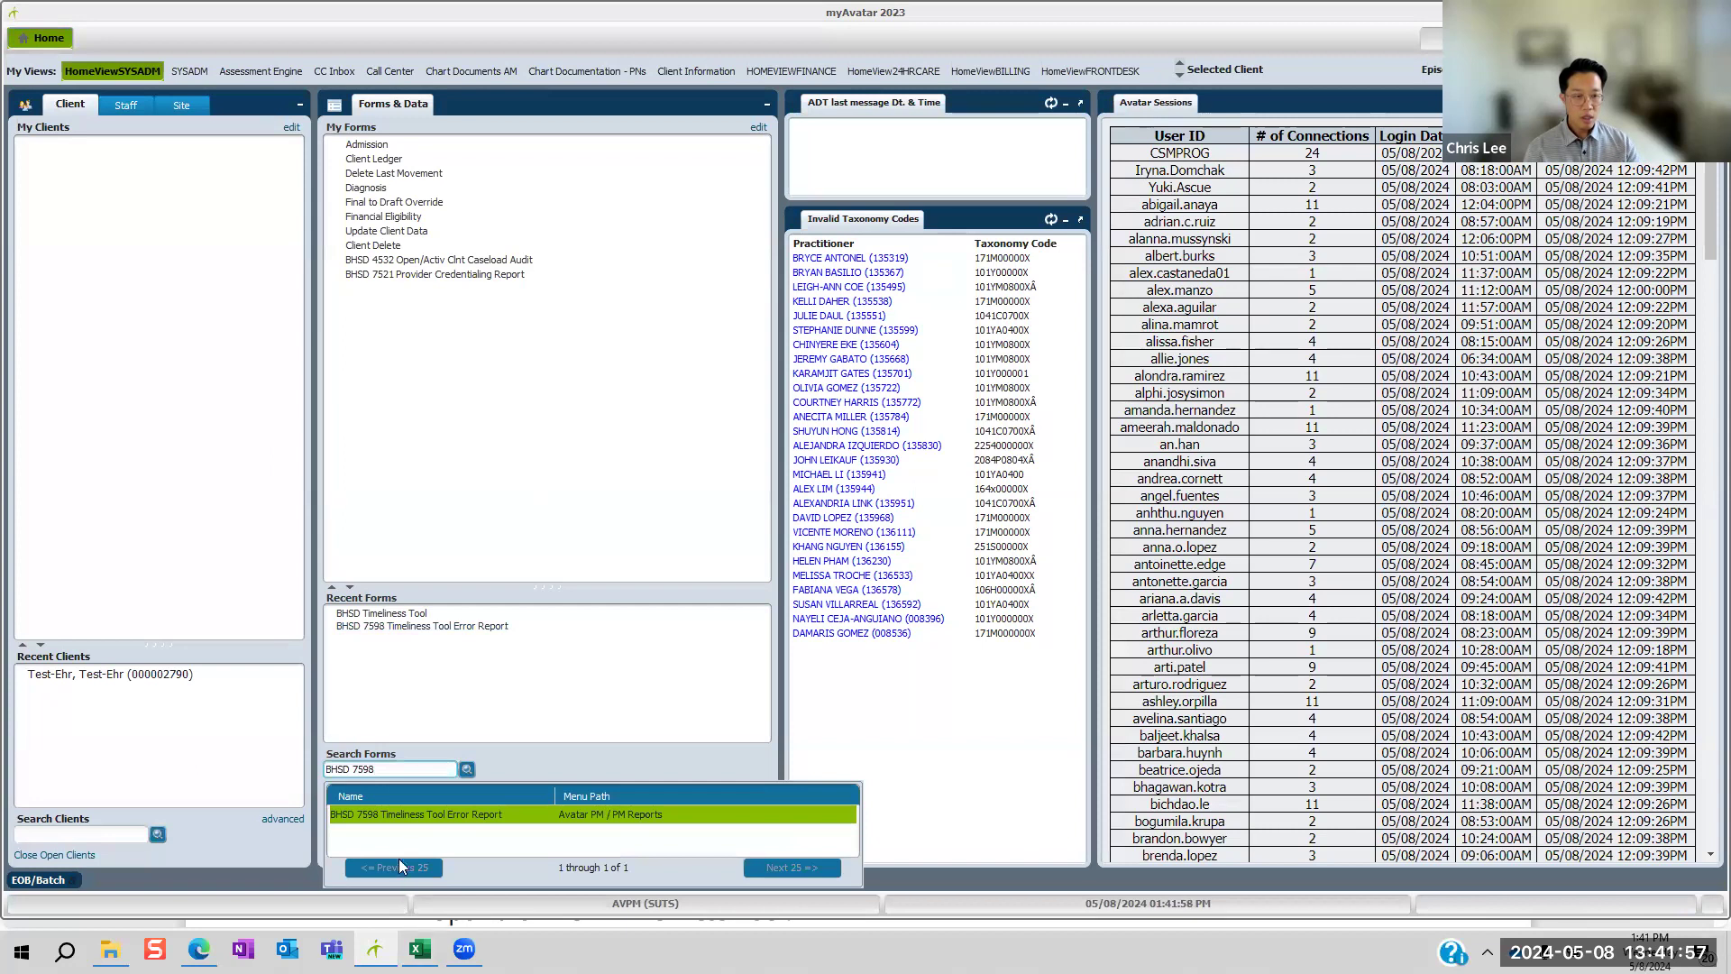
click(402, 815)
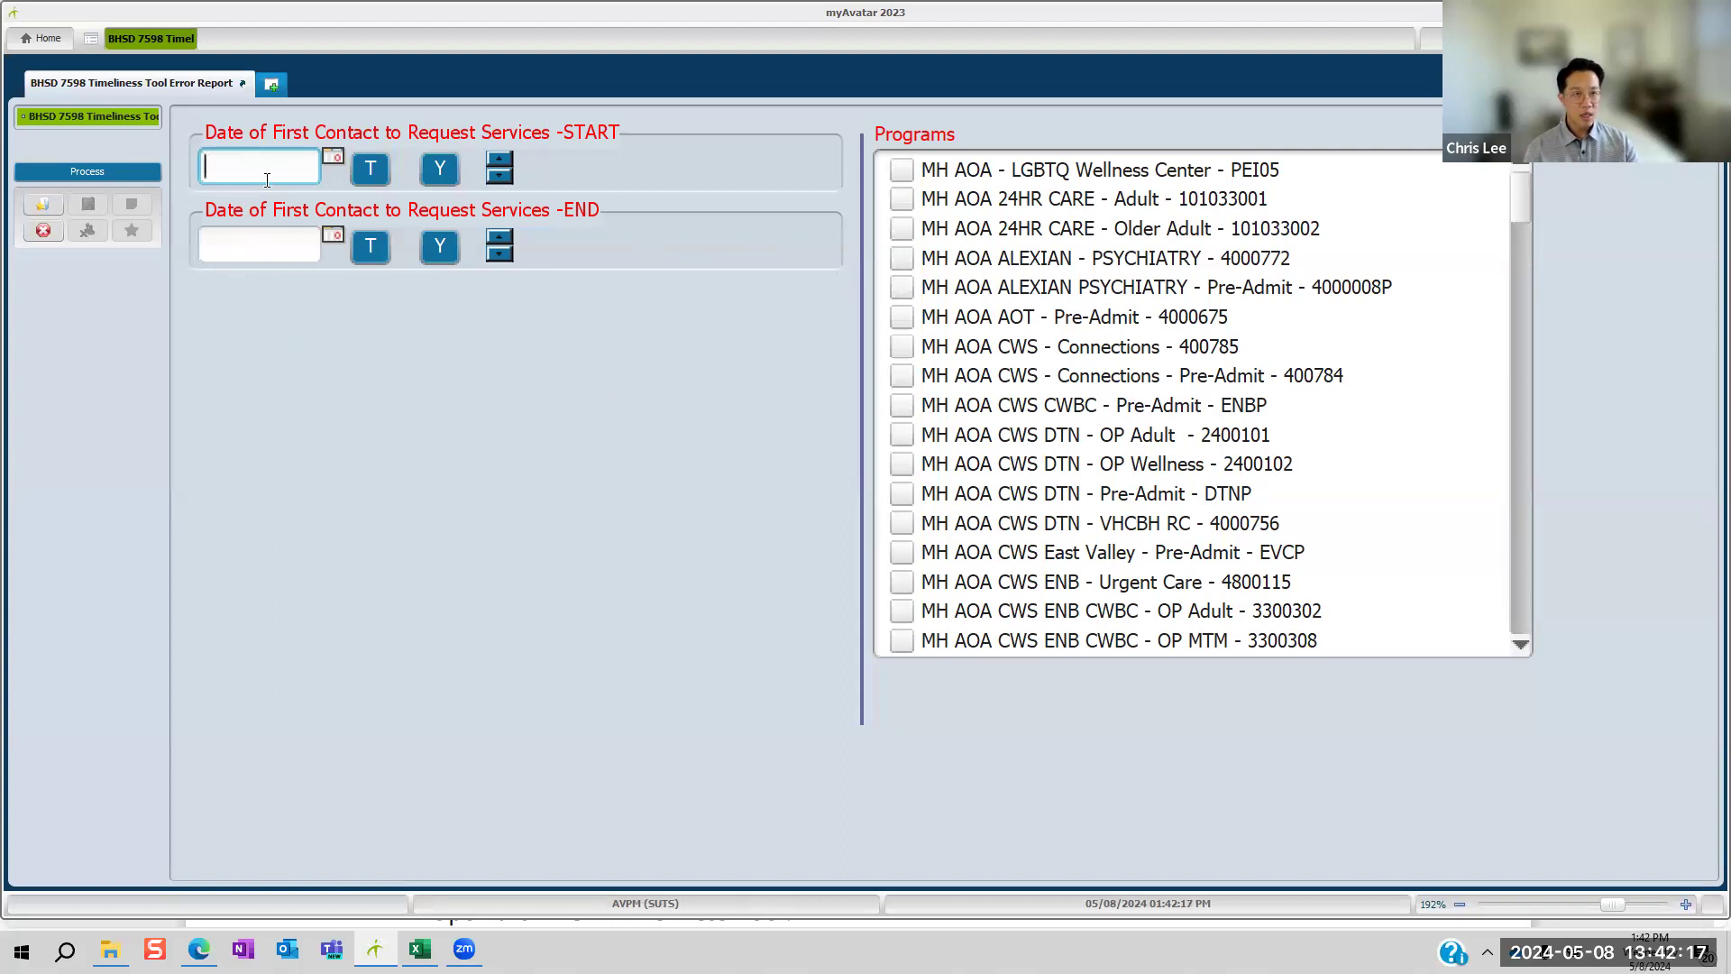
click(245, 235)
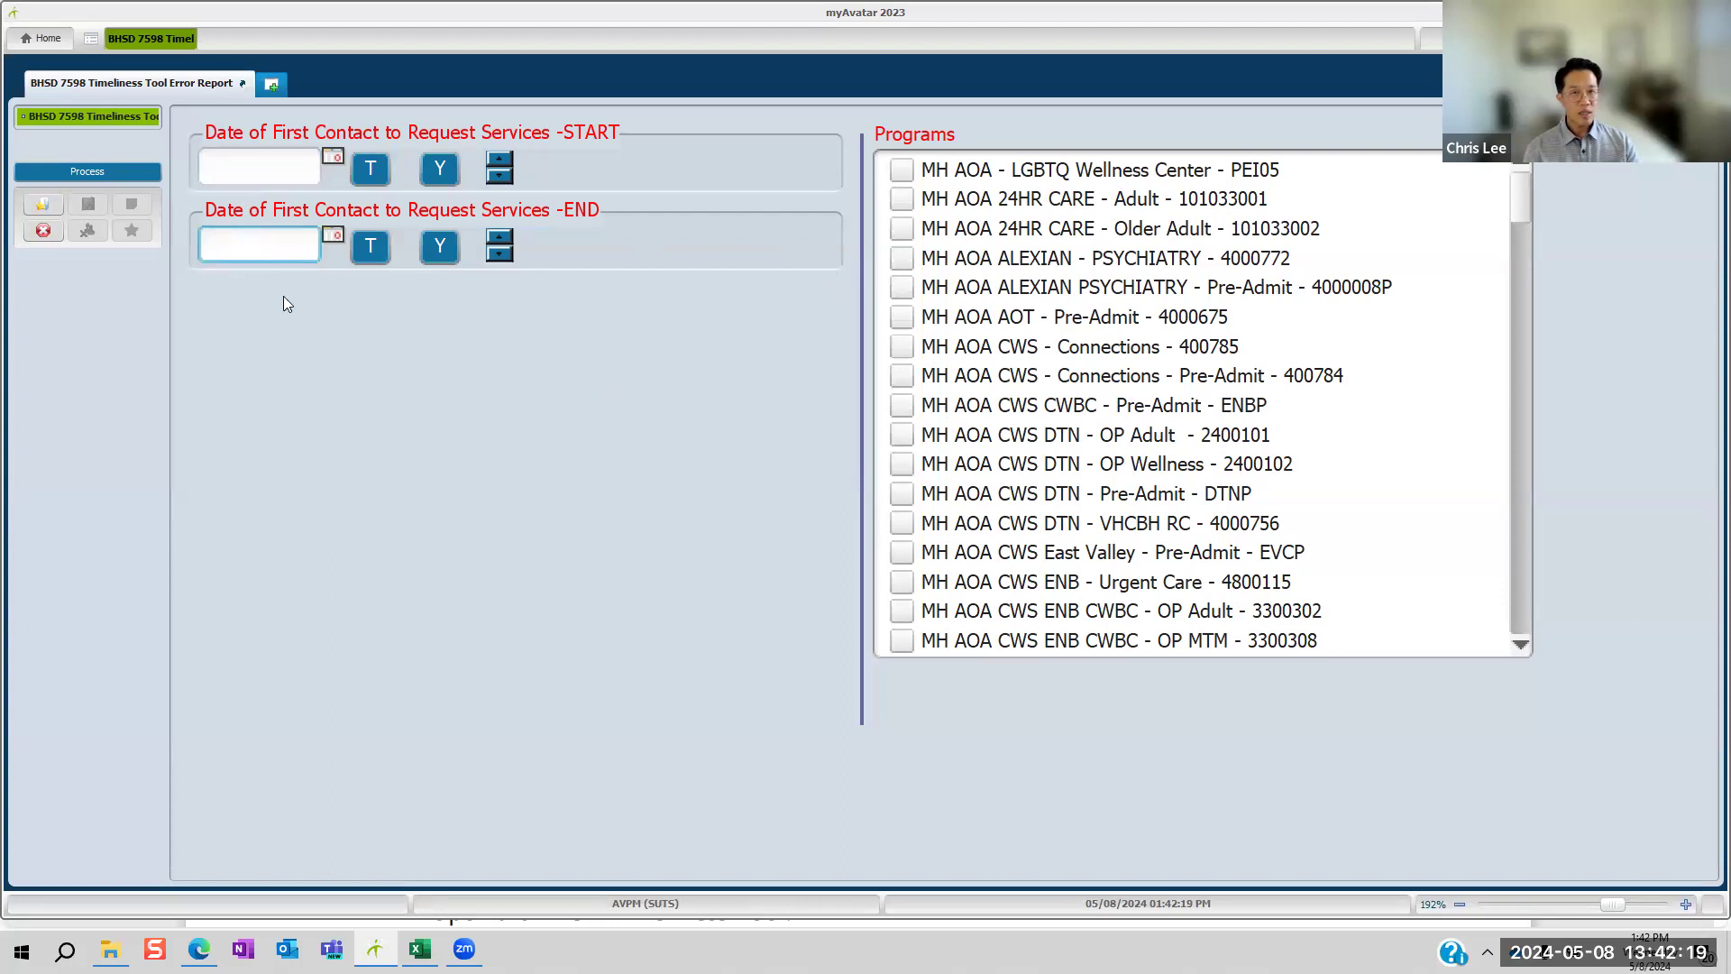
click(256, 170)
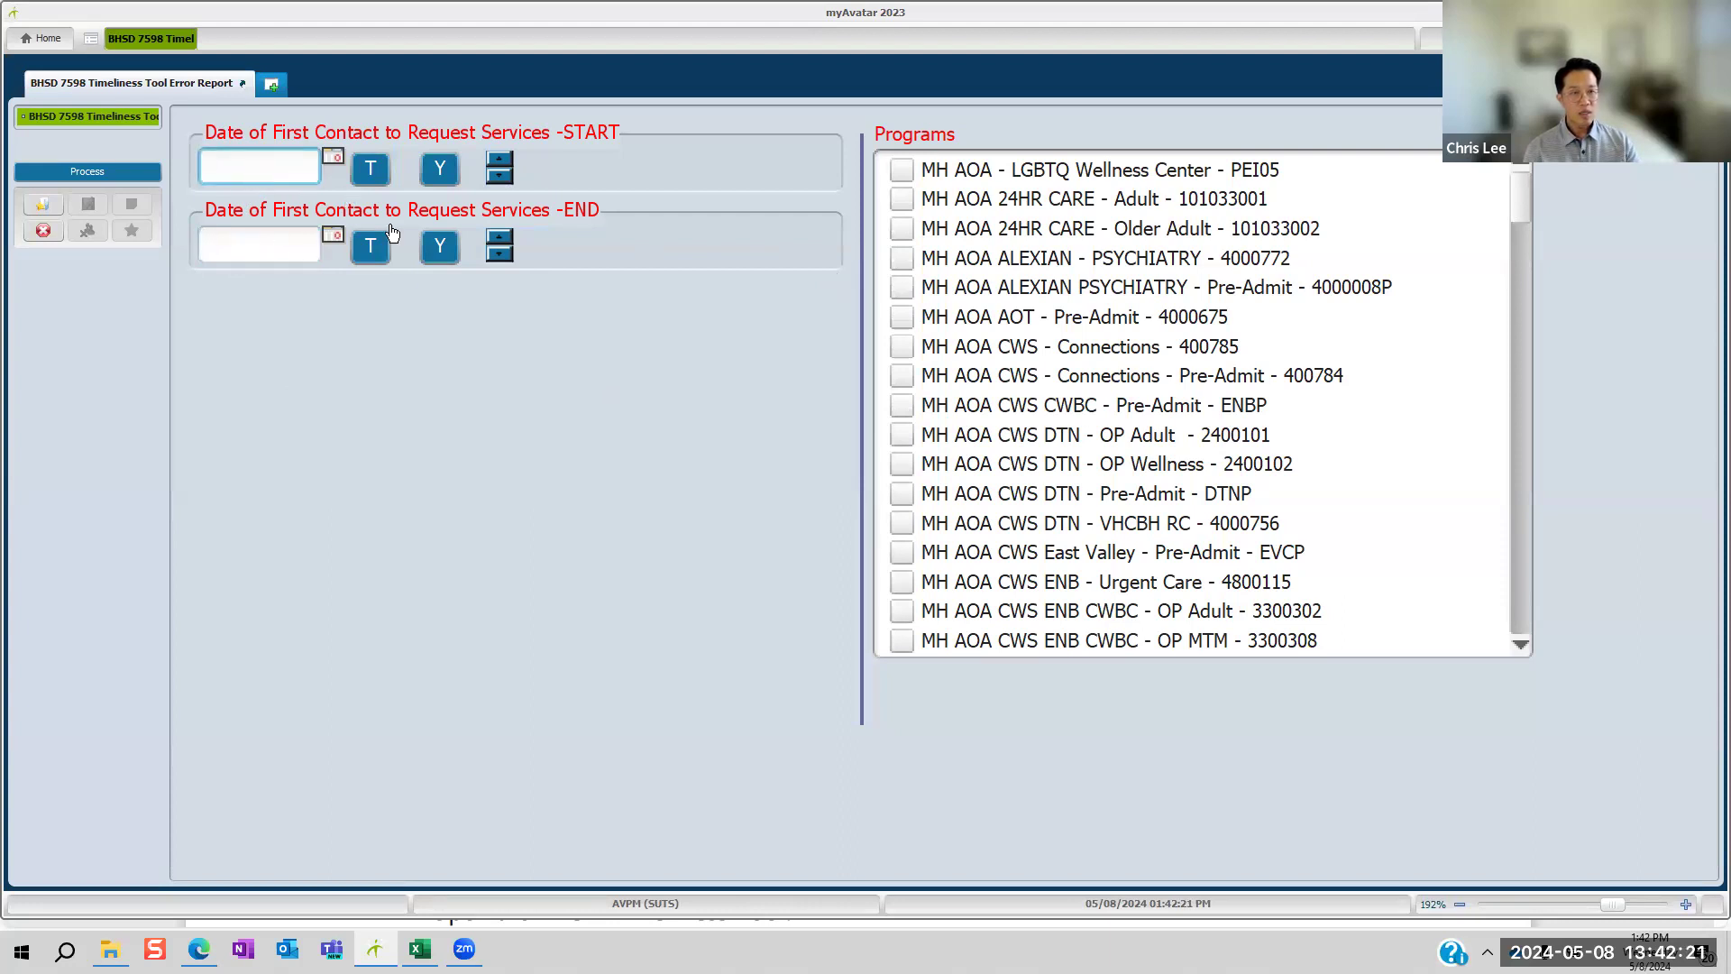
click(905, 201)
click(906, 236)
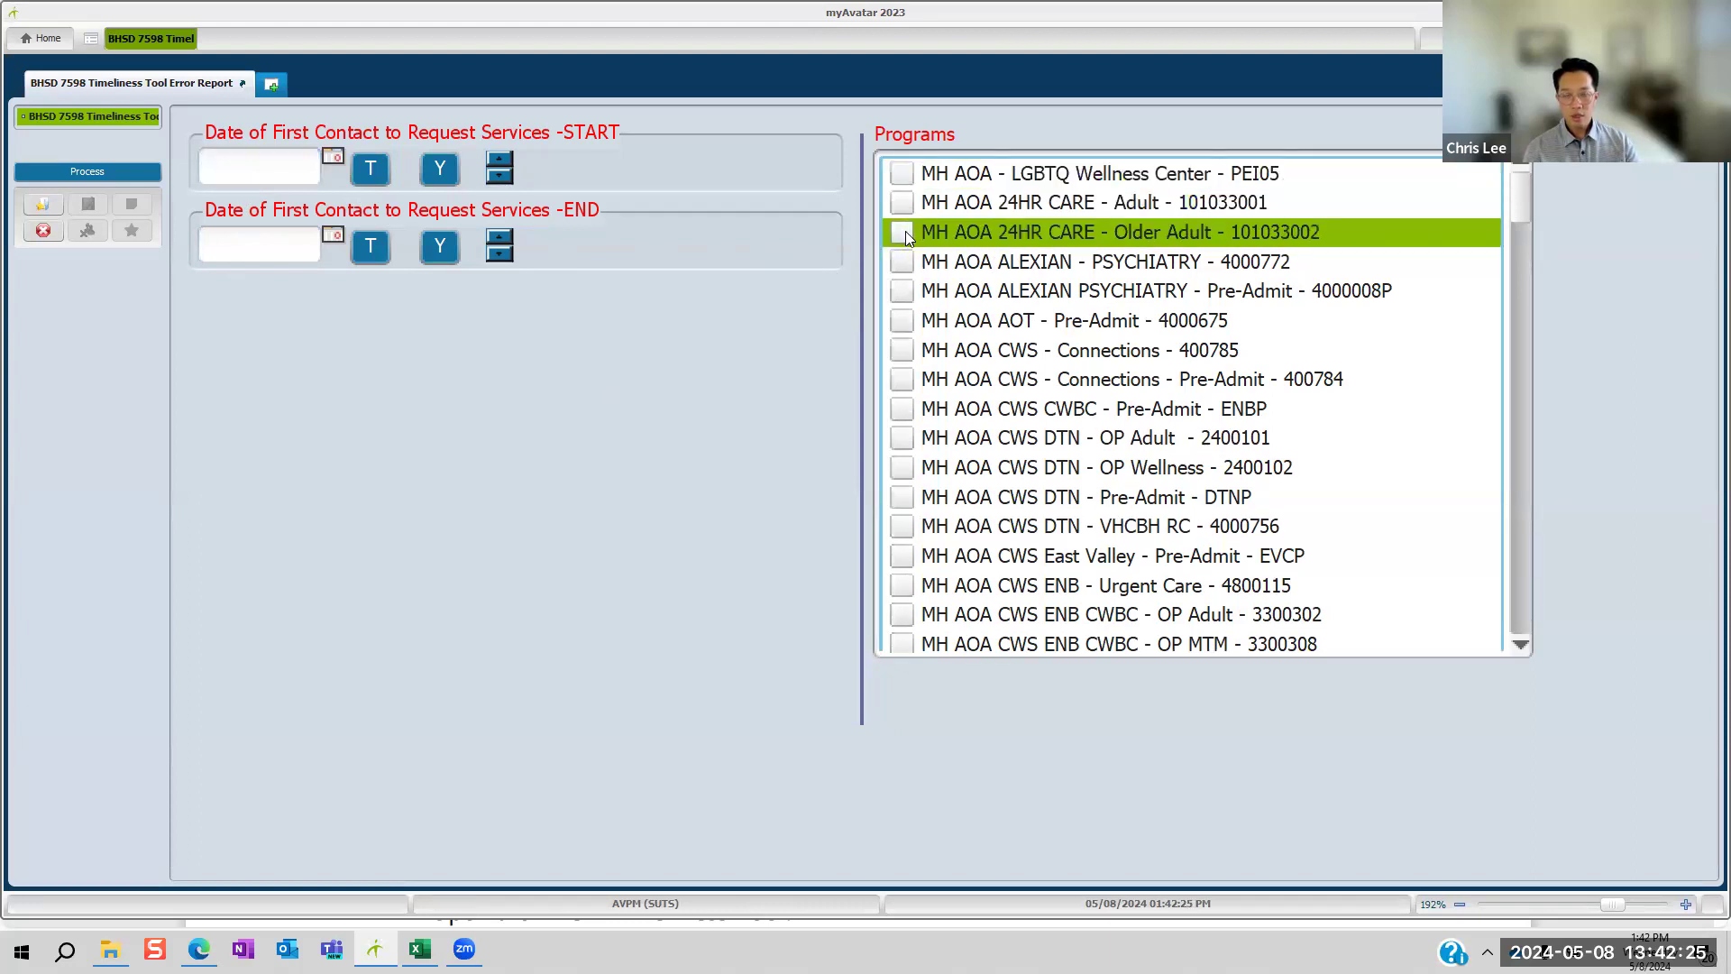
Step: Set the Date of First Contact to Request Services range to start 01/02/2024 and end 05/01/2024
click(255, 173)
text(01/02/024)
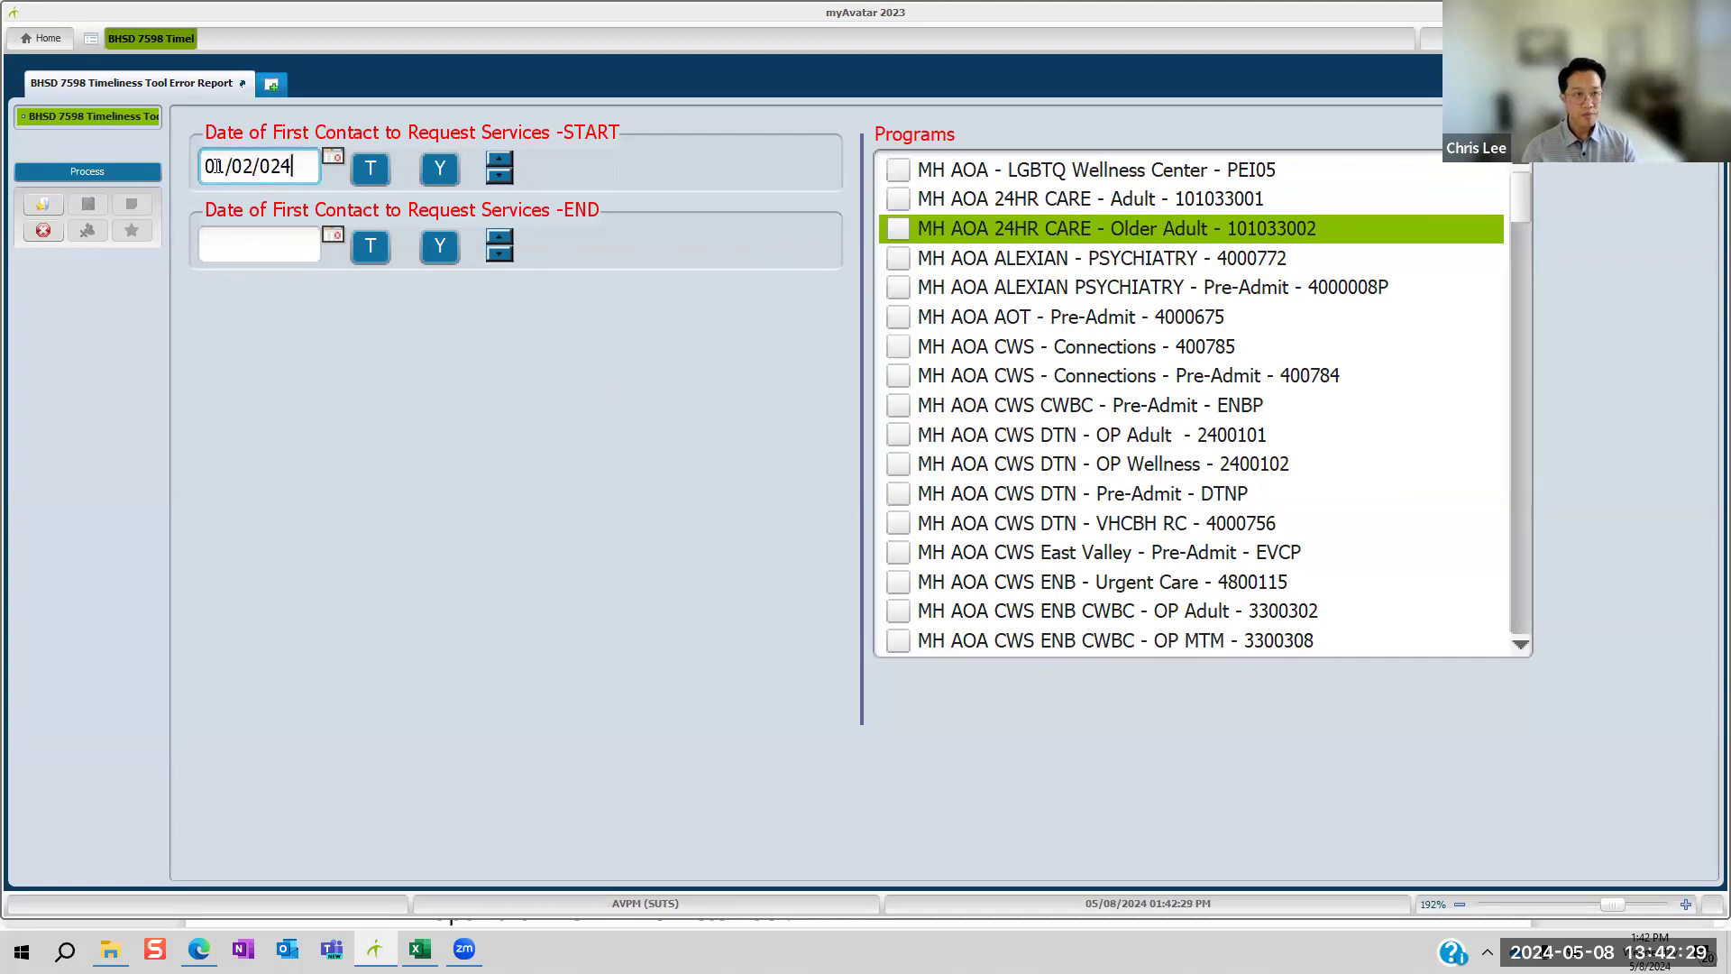
key(BackSpace)
key(BackSpace)
key(BackSpace)
text(2024)
click(265, 238)
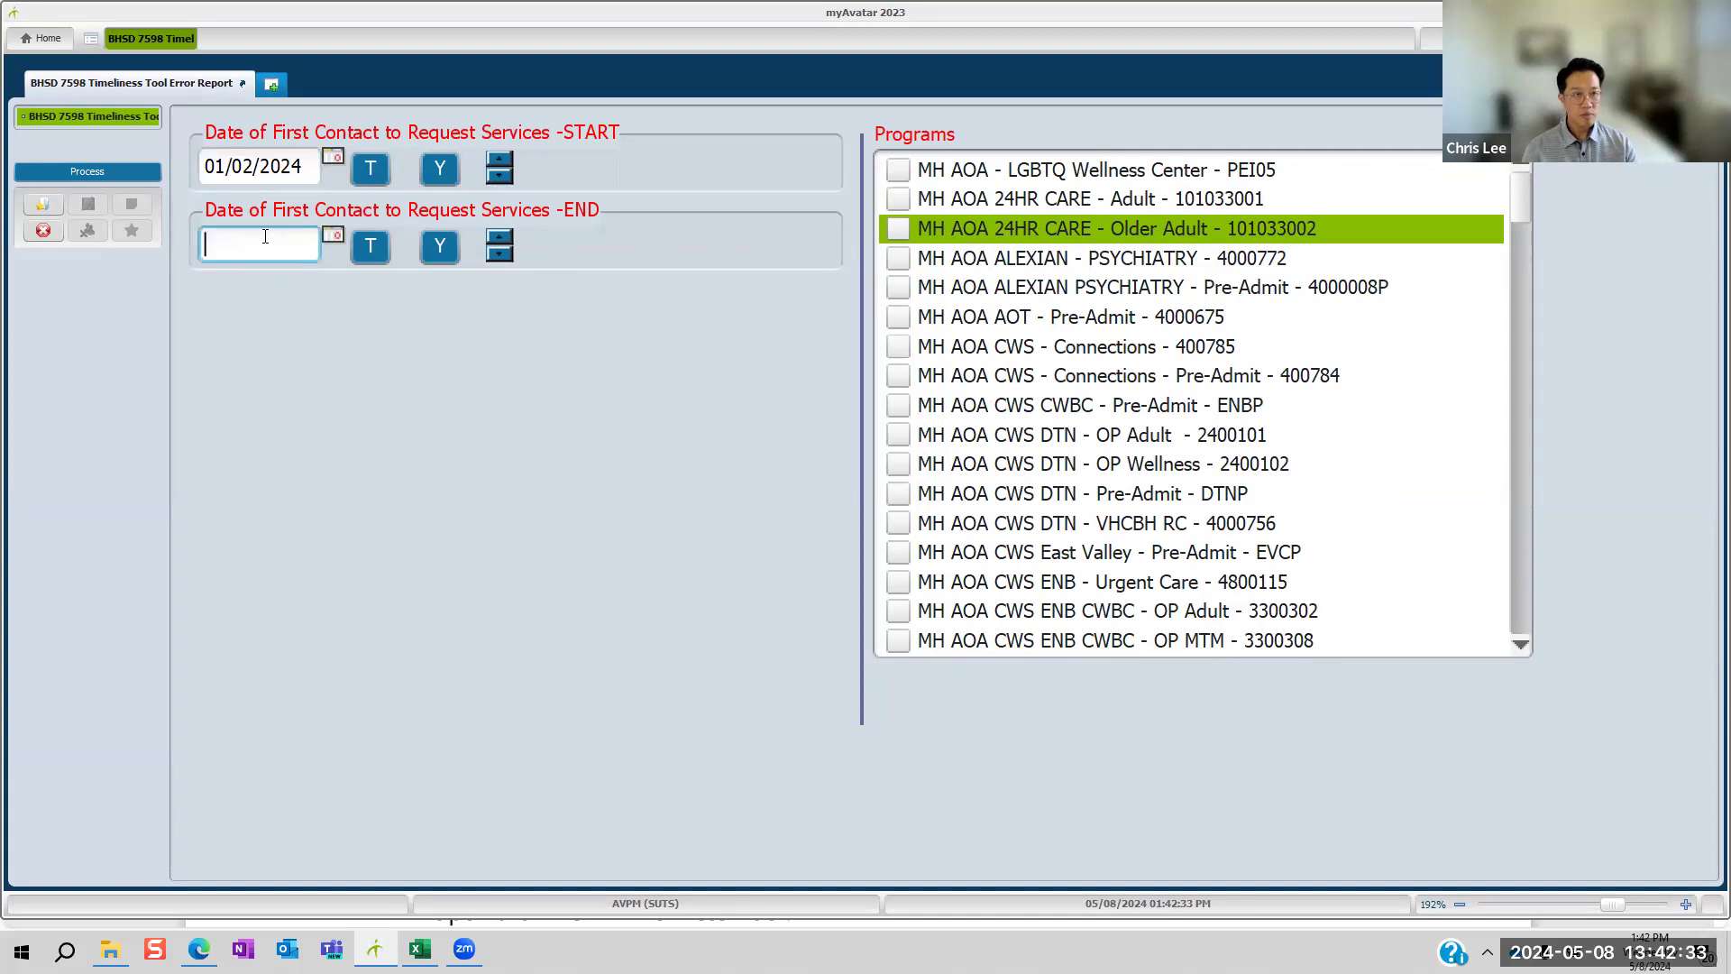
text(5/01/2024)
Step: Select only the programs MH AOA 24HR CARE - Older Adult and MH AOA AOT - Pre-Admit for the report
click(897, 231)
click(901, 260)
click(903, 290)
click(901, 320)
click(904, 351)
click(903, 320)
click(903, 291)
click(902, 262)
click(904, 321)
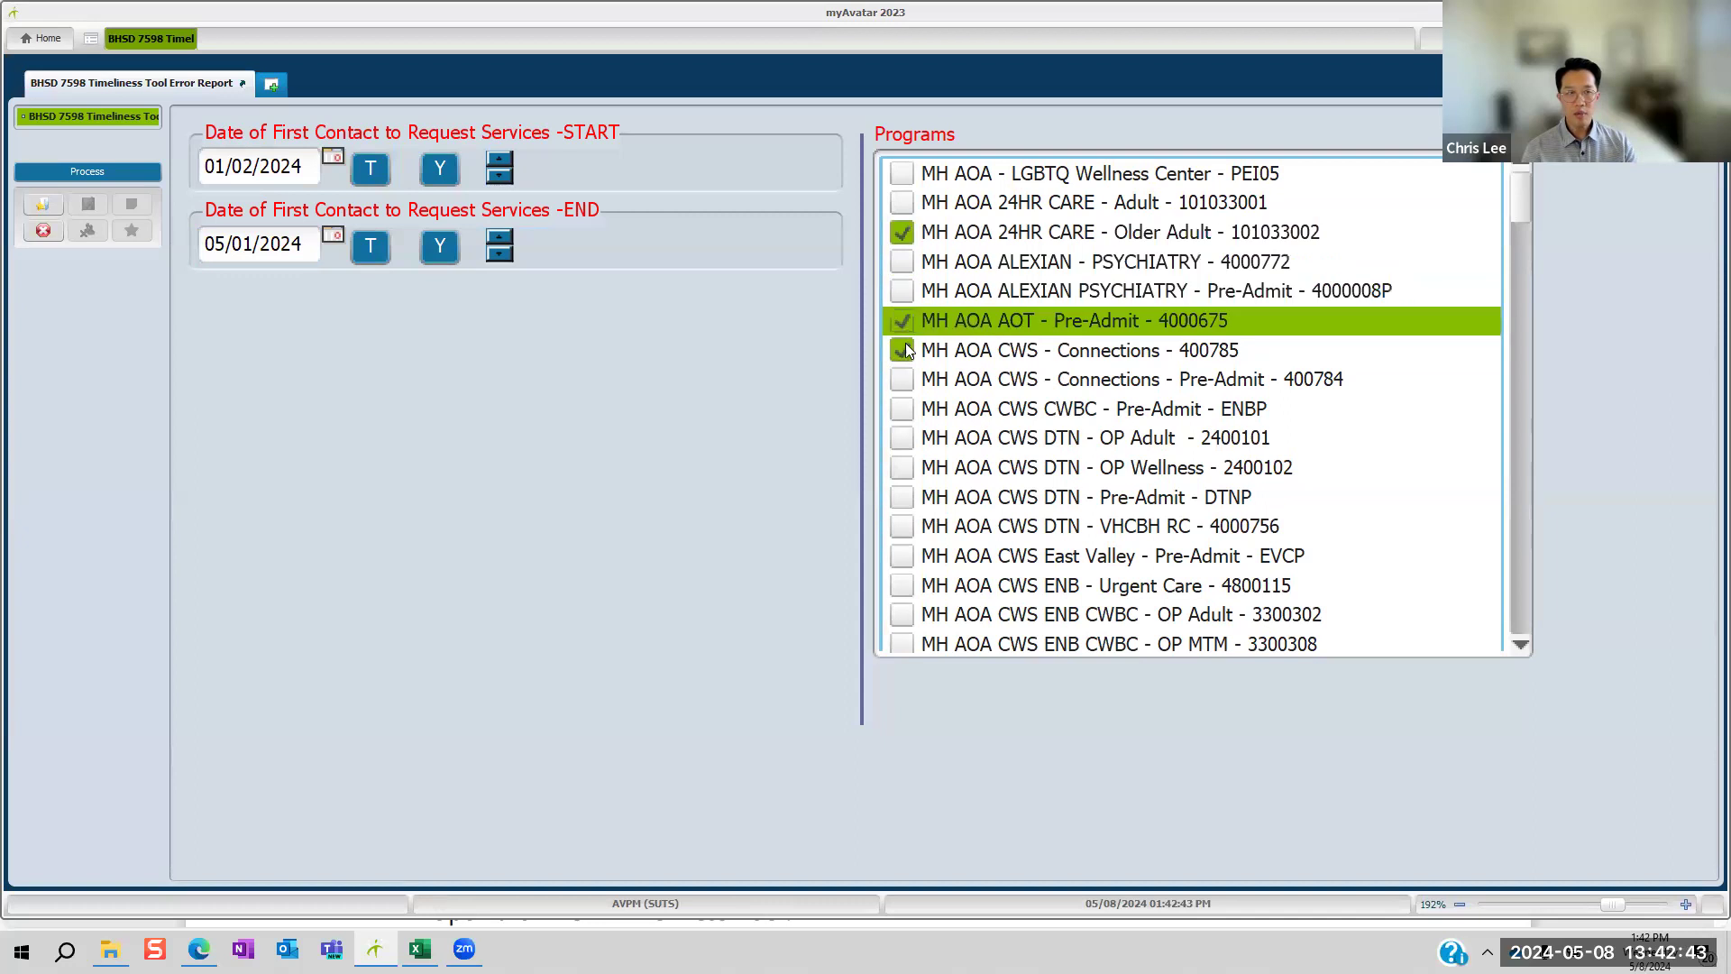
click(903, 351)
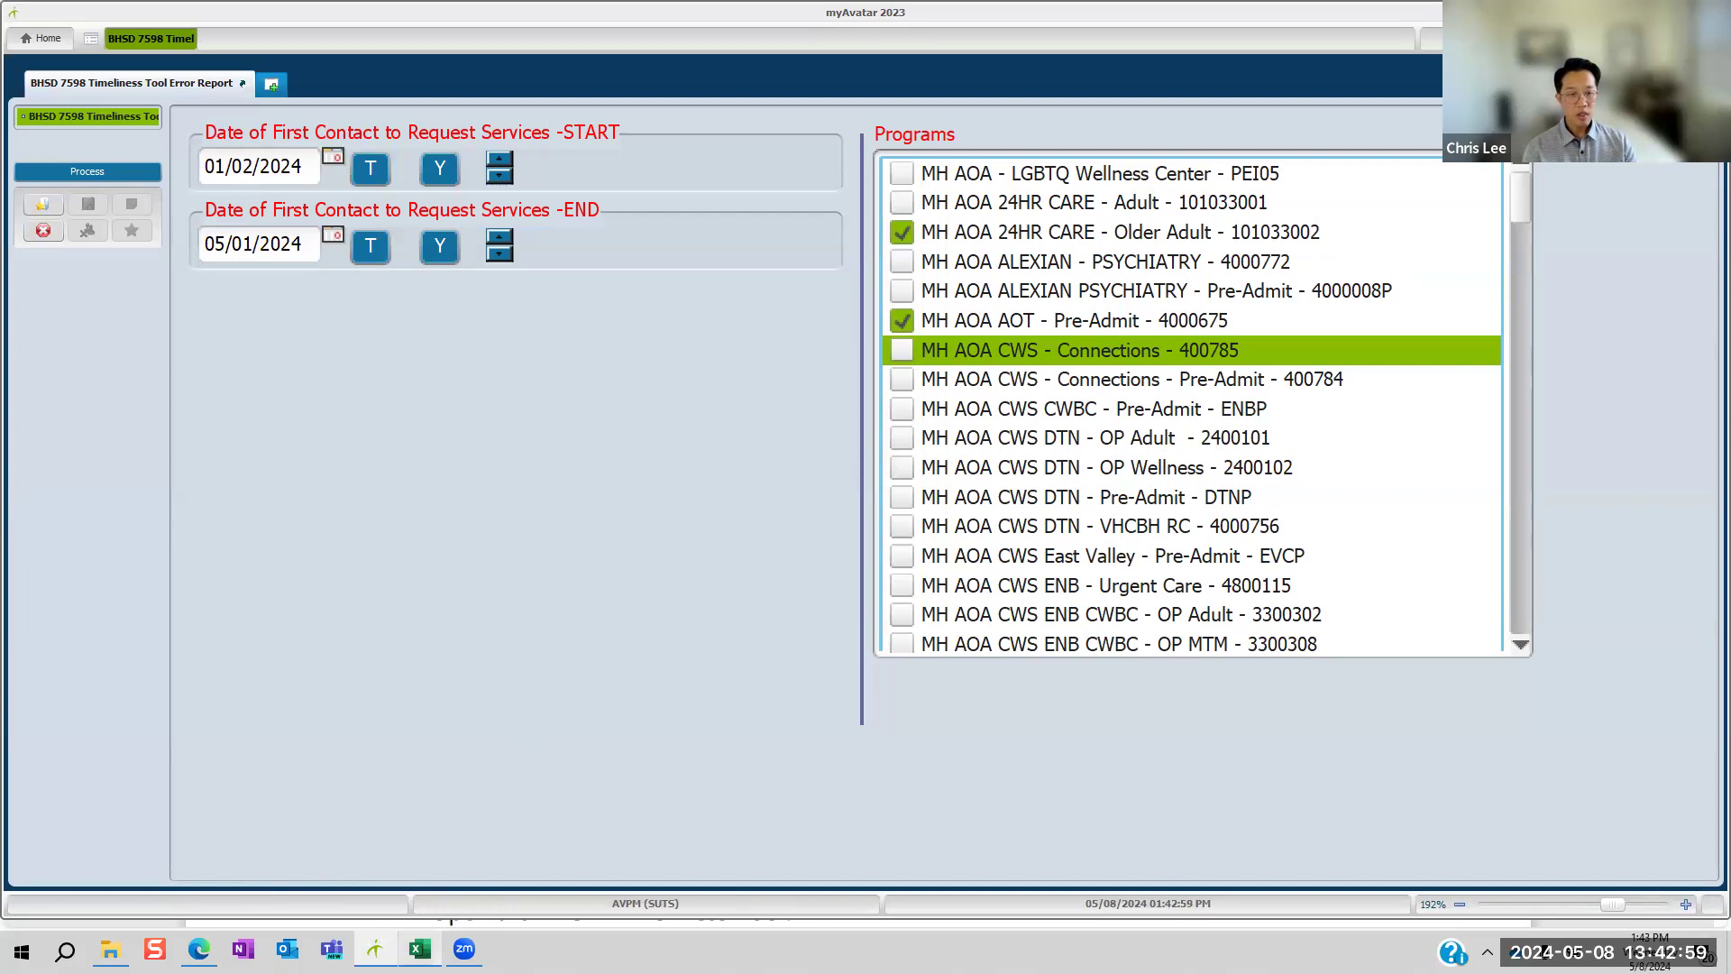
Step: Switch to the example timeliness error tracking workbook in Excel and examine the client first and last name columns
click(419, 949)
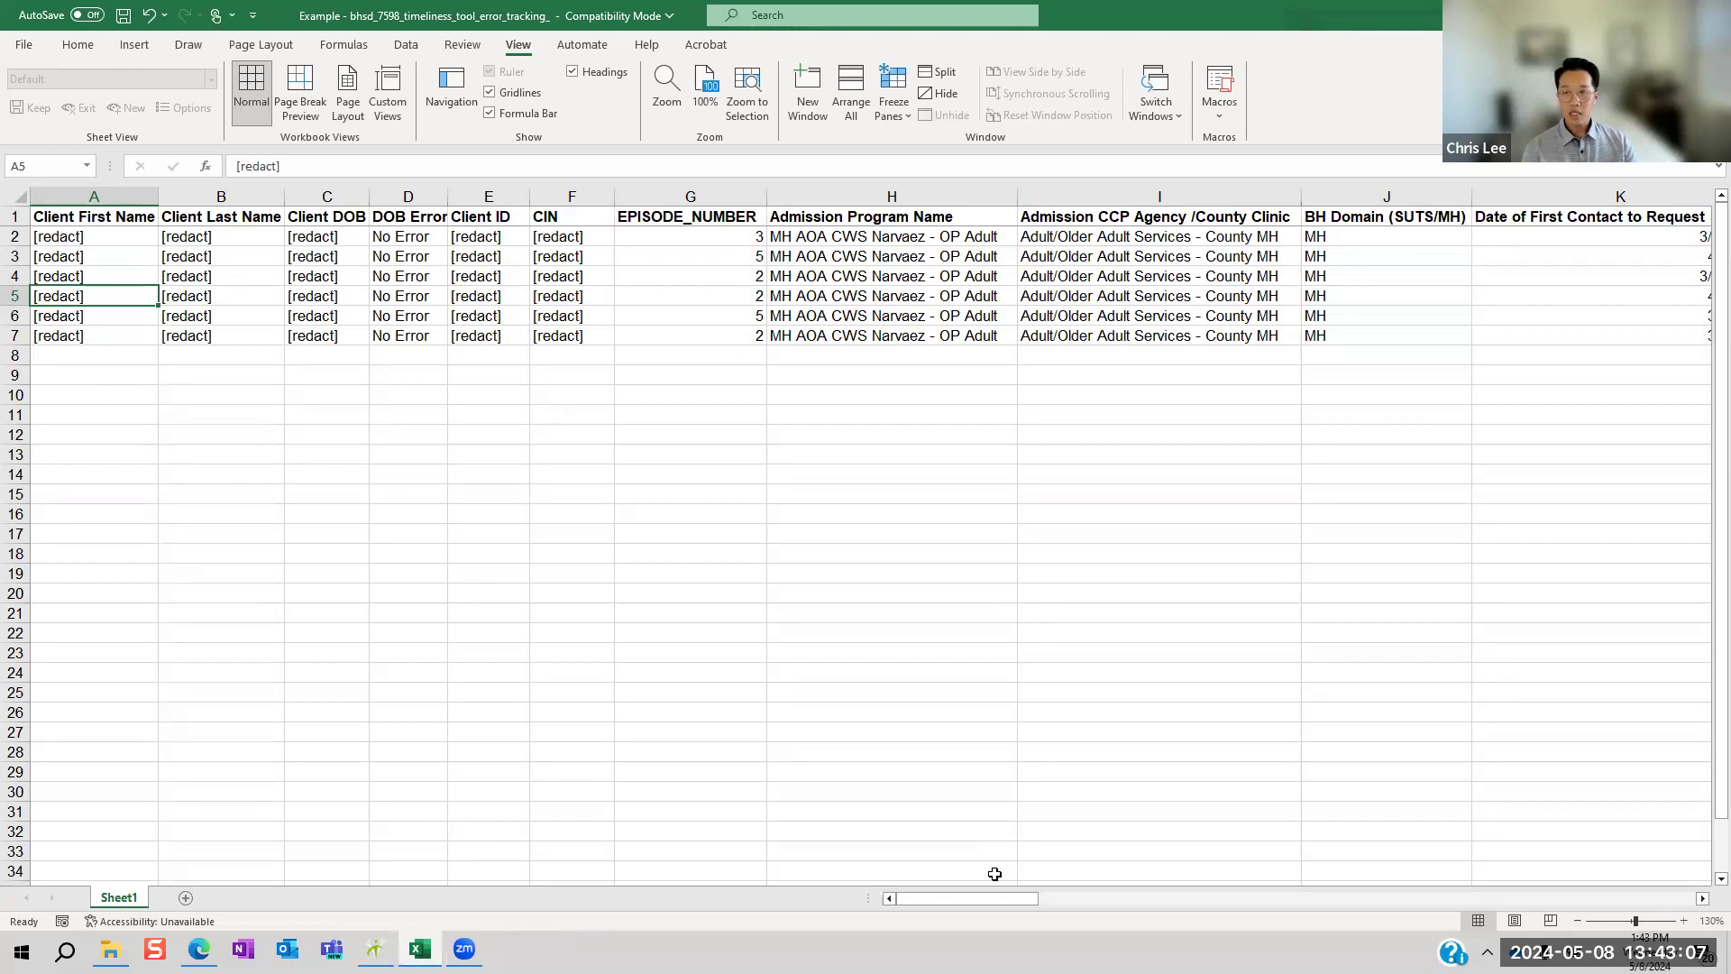
click(88, 191)
click(226, 195)
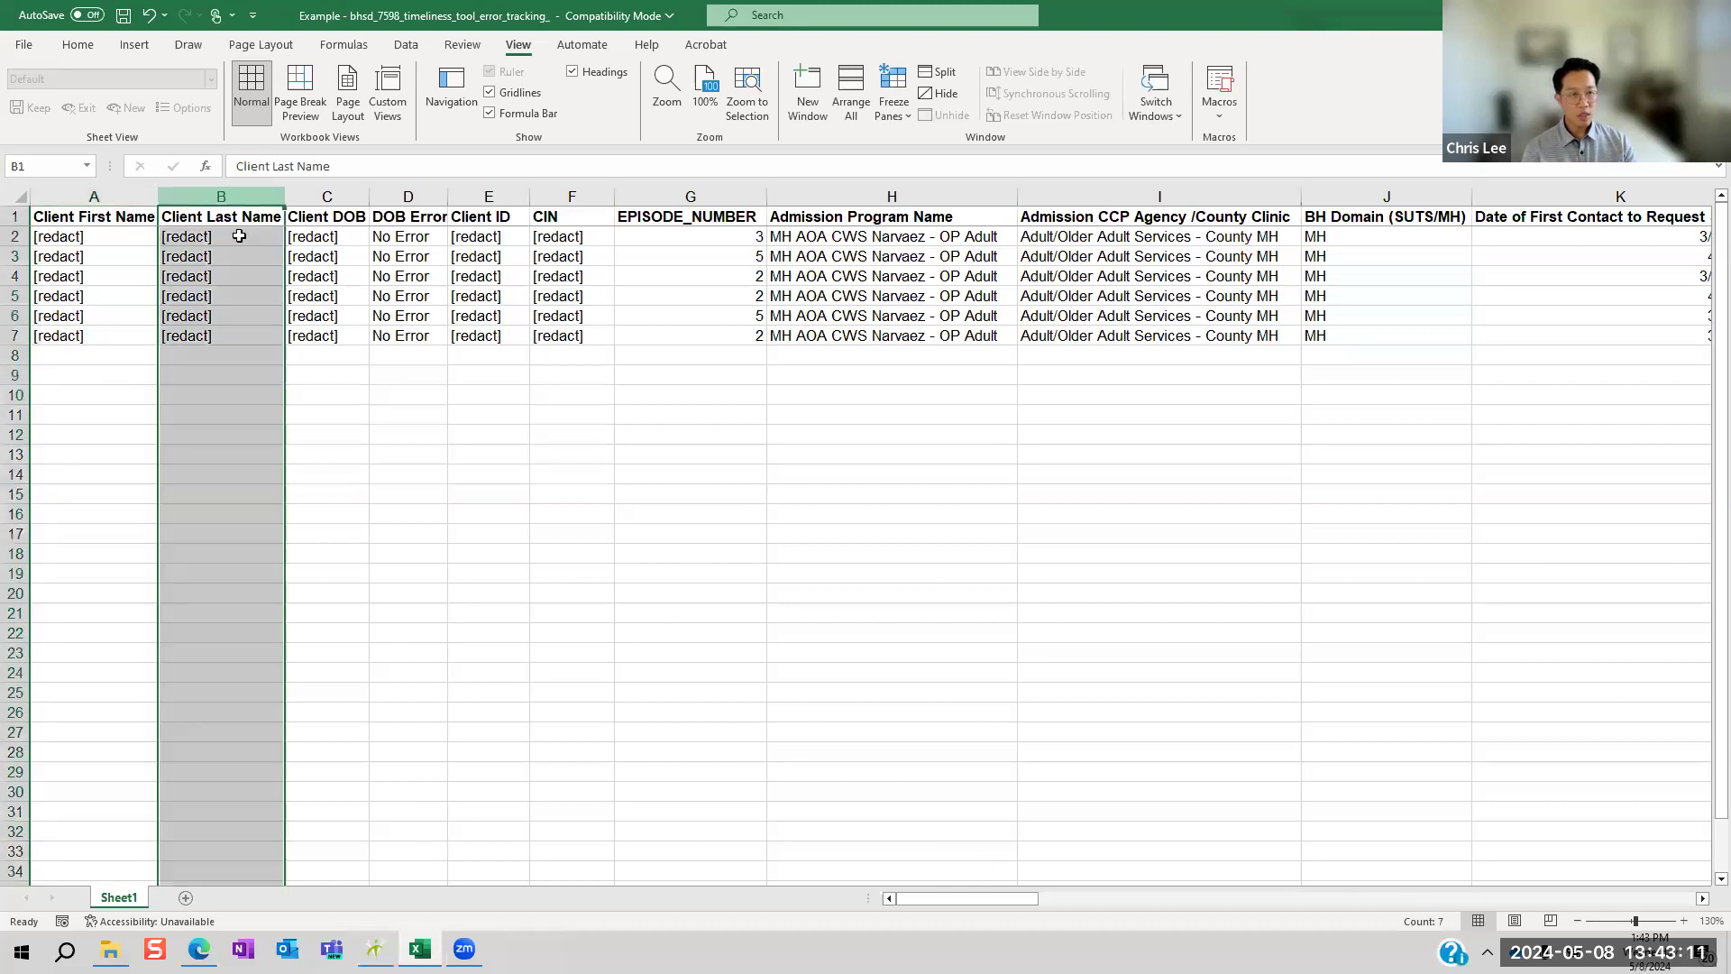
click(403, 413)
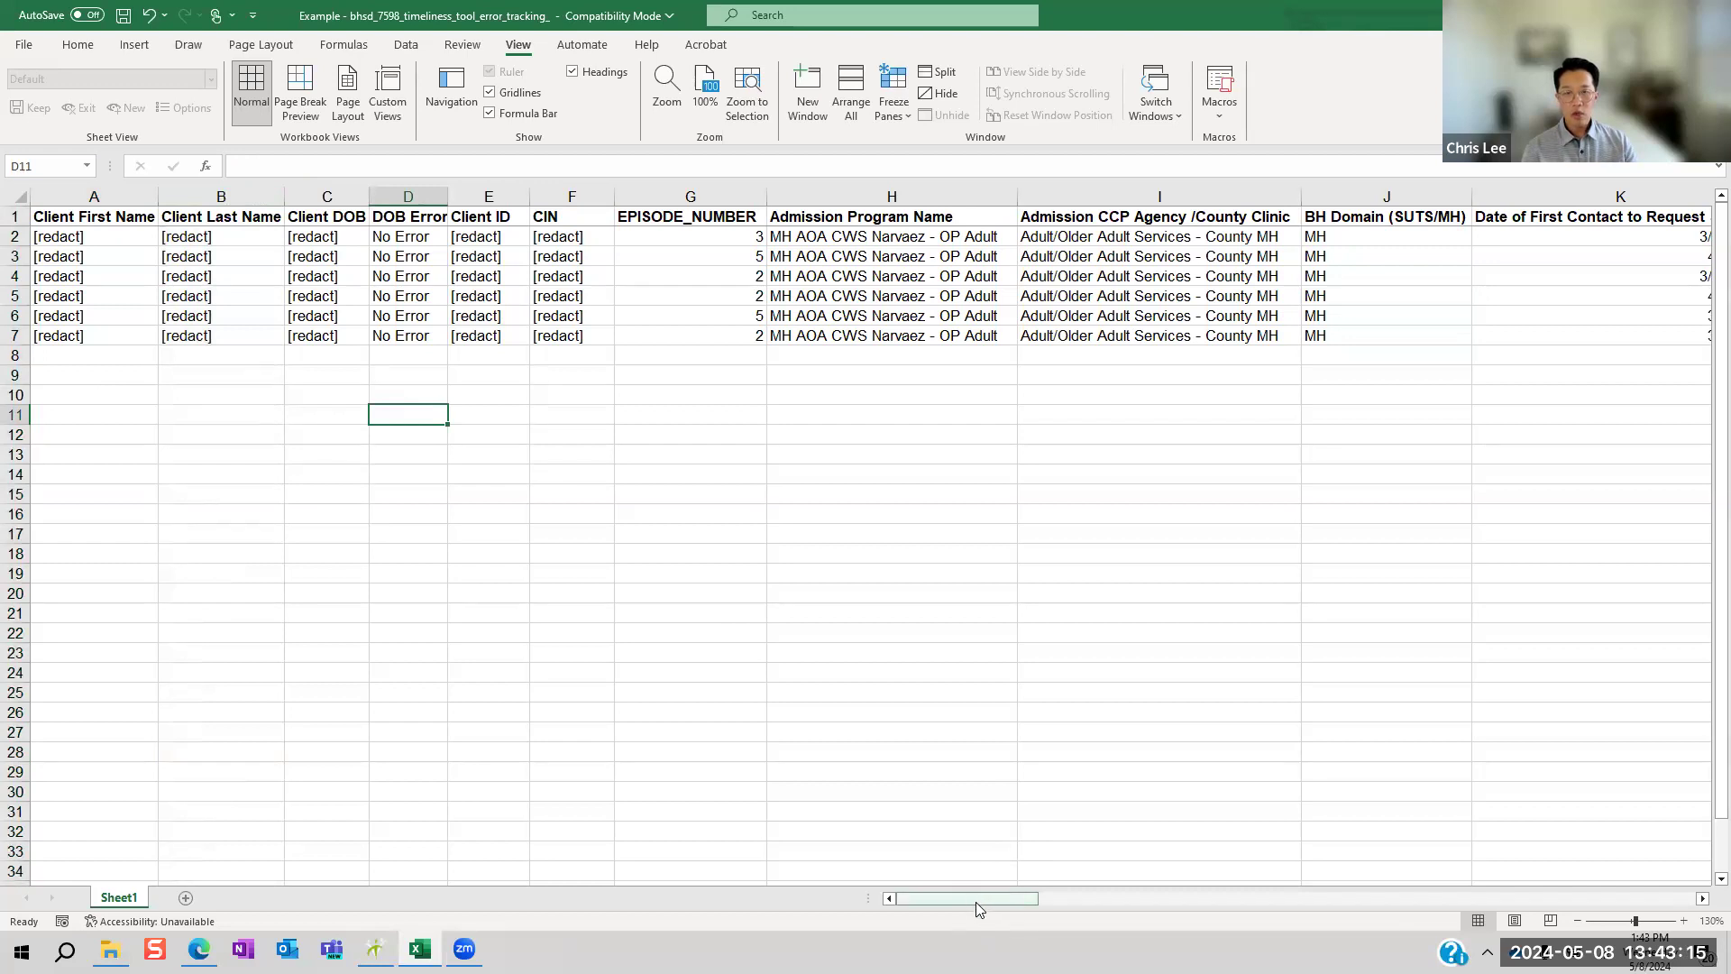
Step: Go through the client records in rows 2 to 7 of the error report one by one
click(16, 236)
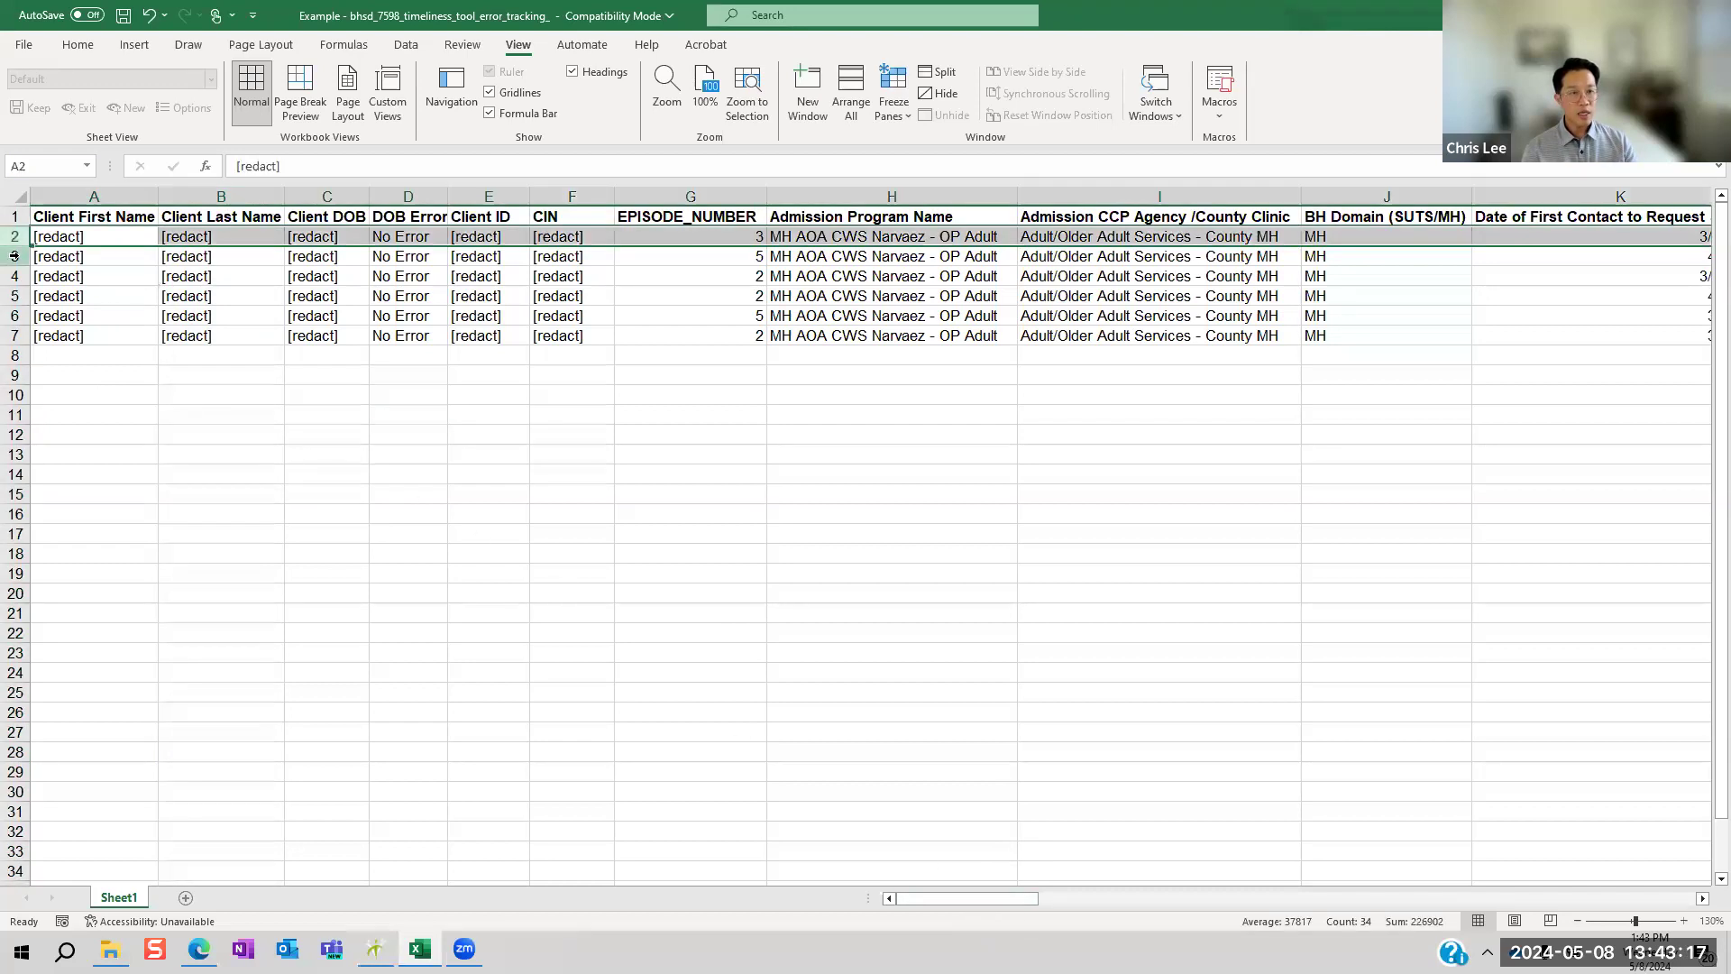
click(15, 257)
click(16, 276)
click(17, 295)
click(16, 316)
click(16, 335)
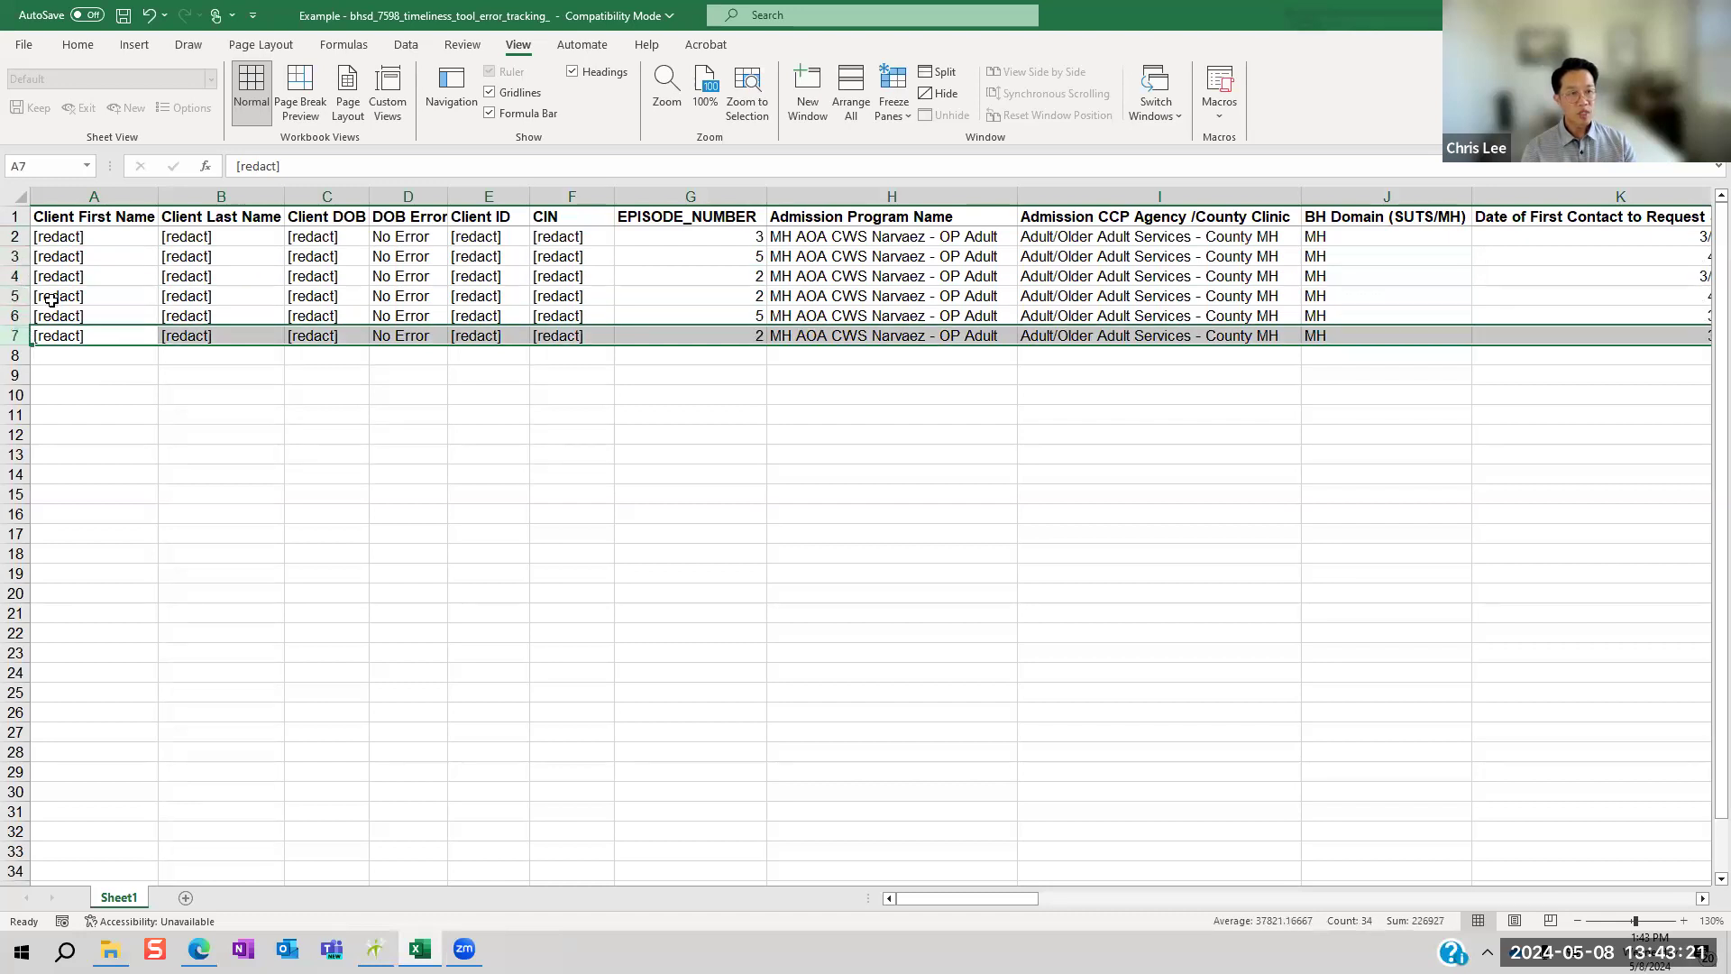
click(397, 435)
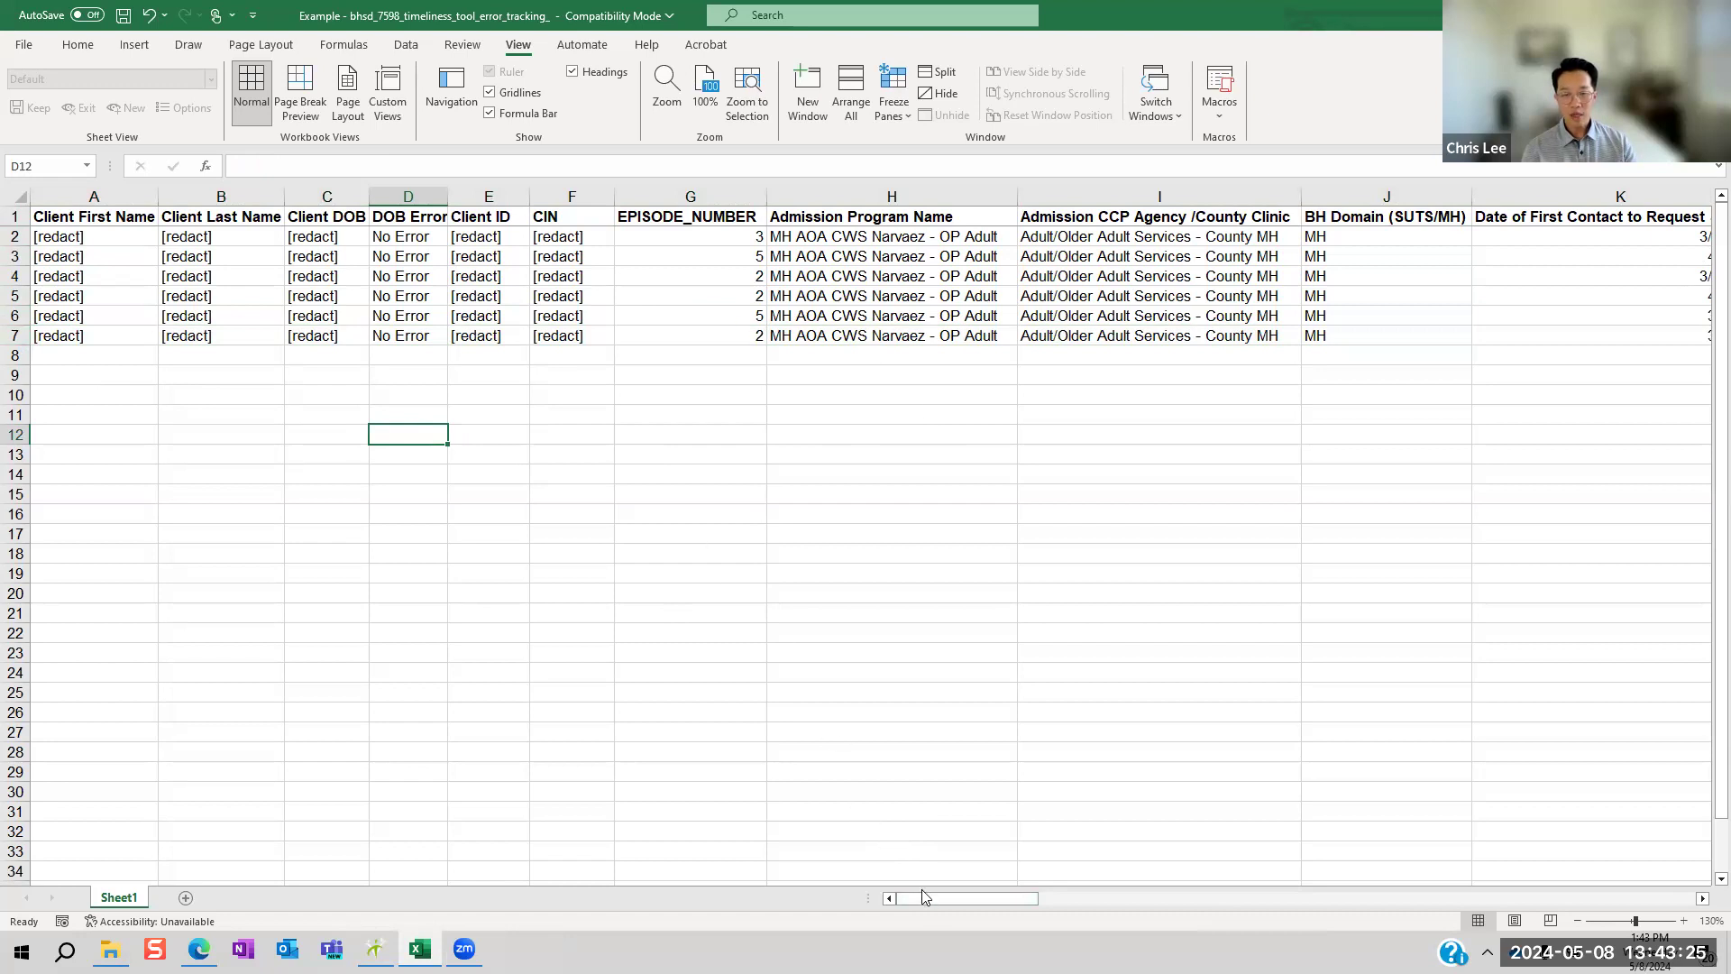
Step: Check row 6 in the First Service Appt Render Date Error column and trace the row back to its client and episode details
drag(930, 900, 1143, 898)
click(1177, 317)
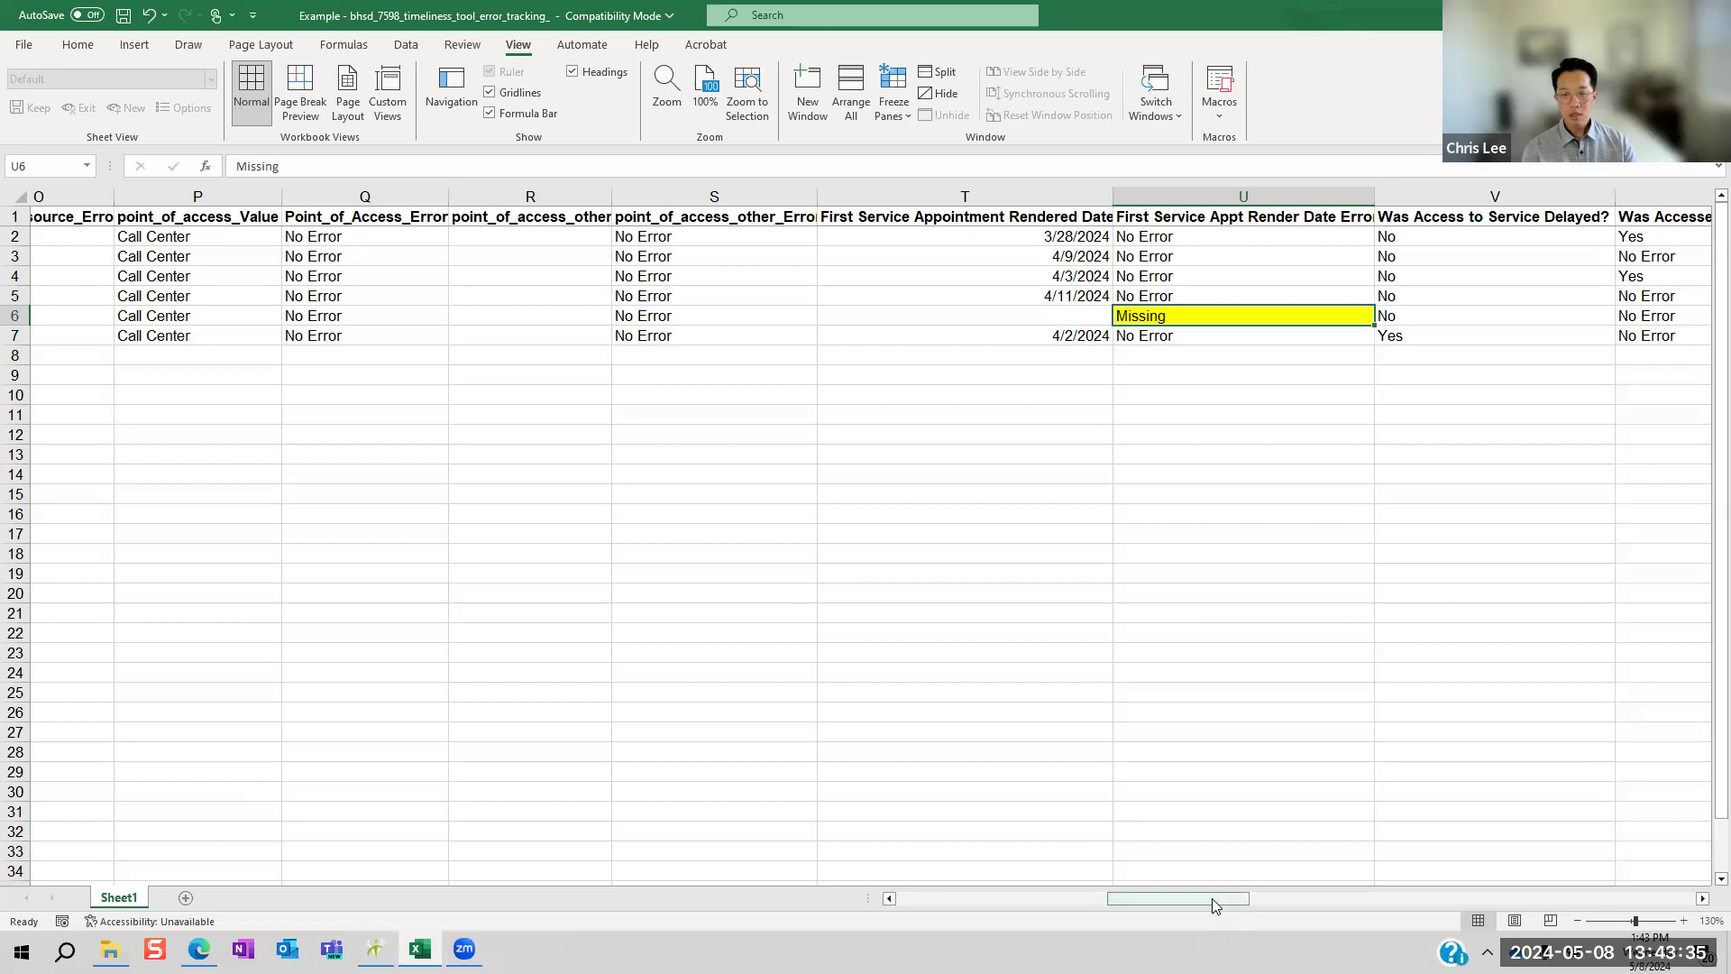
click(14, 316)
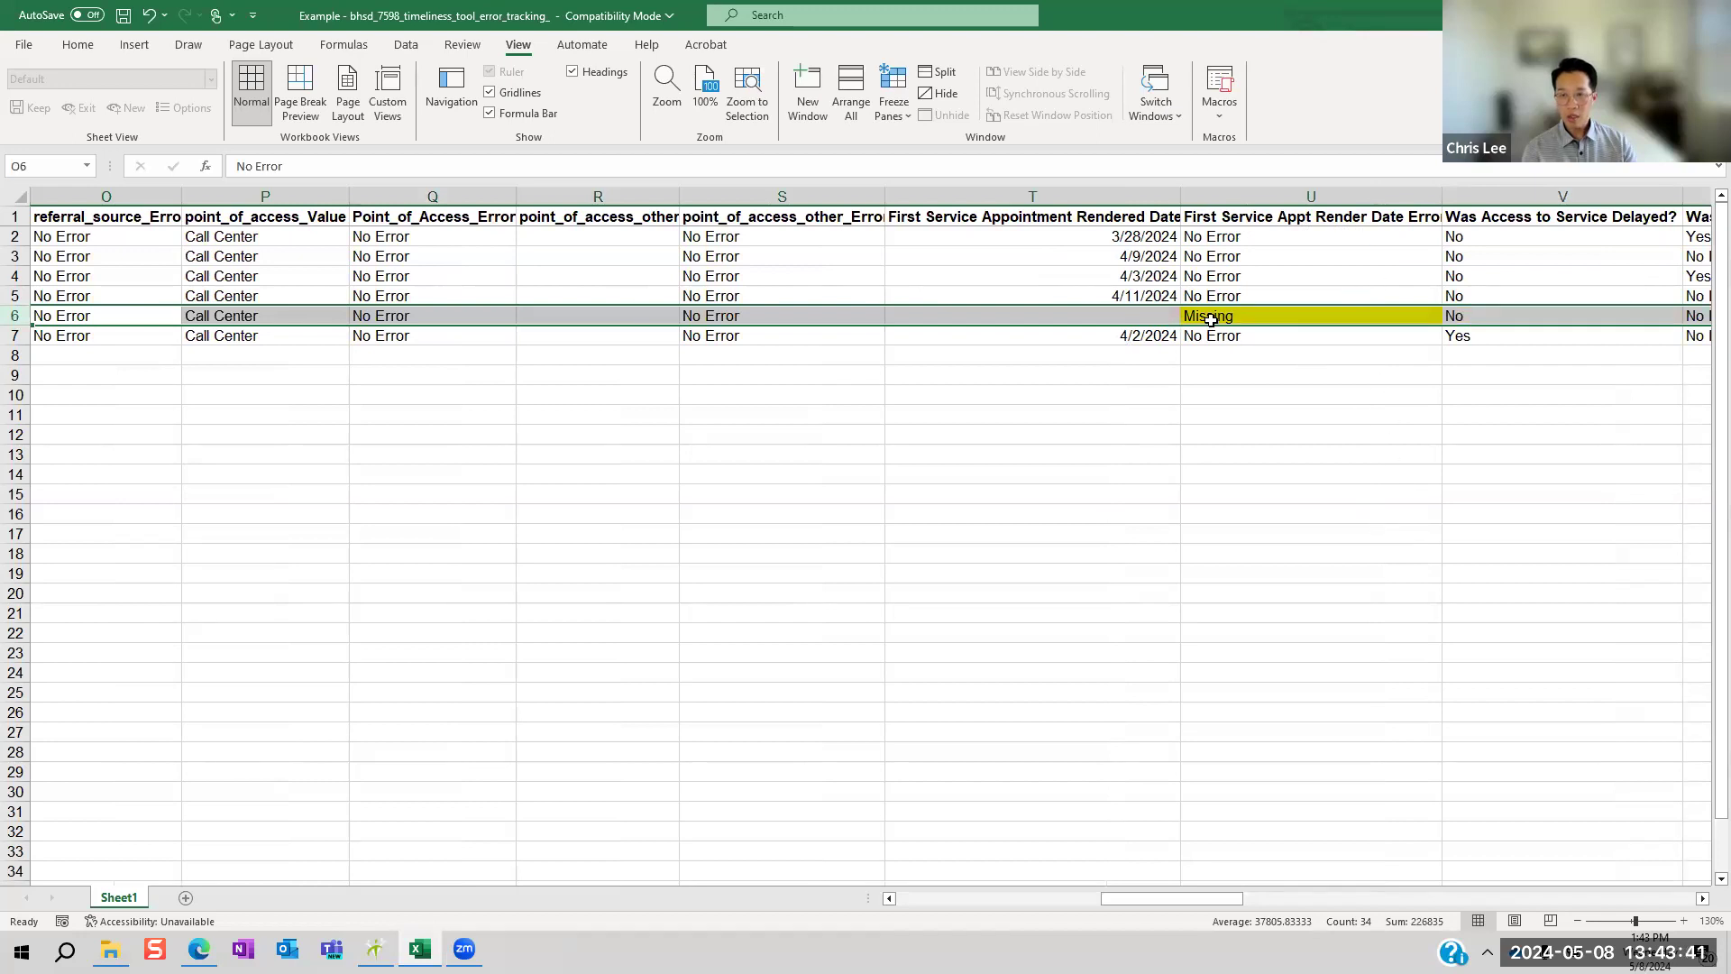
drag(1186, 897, 783, 927)
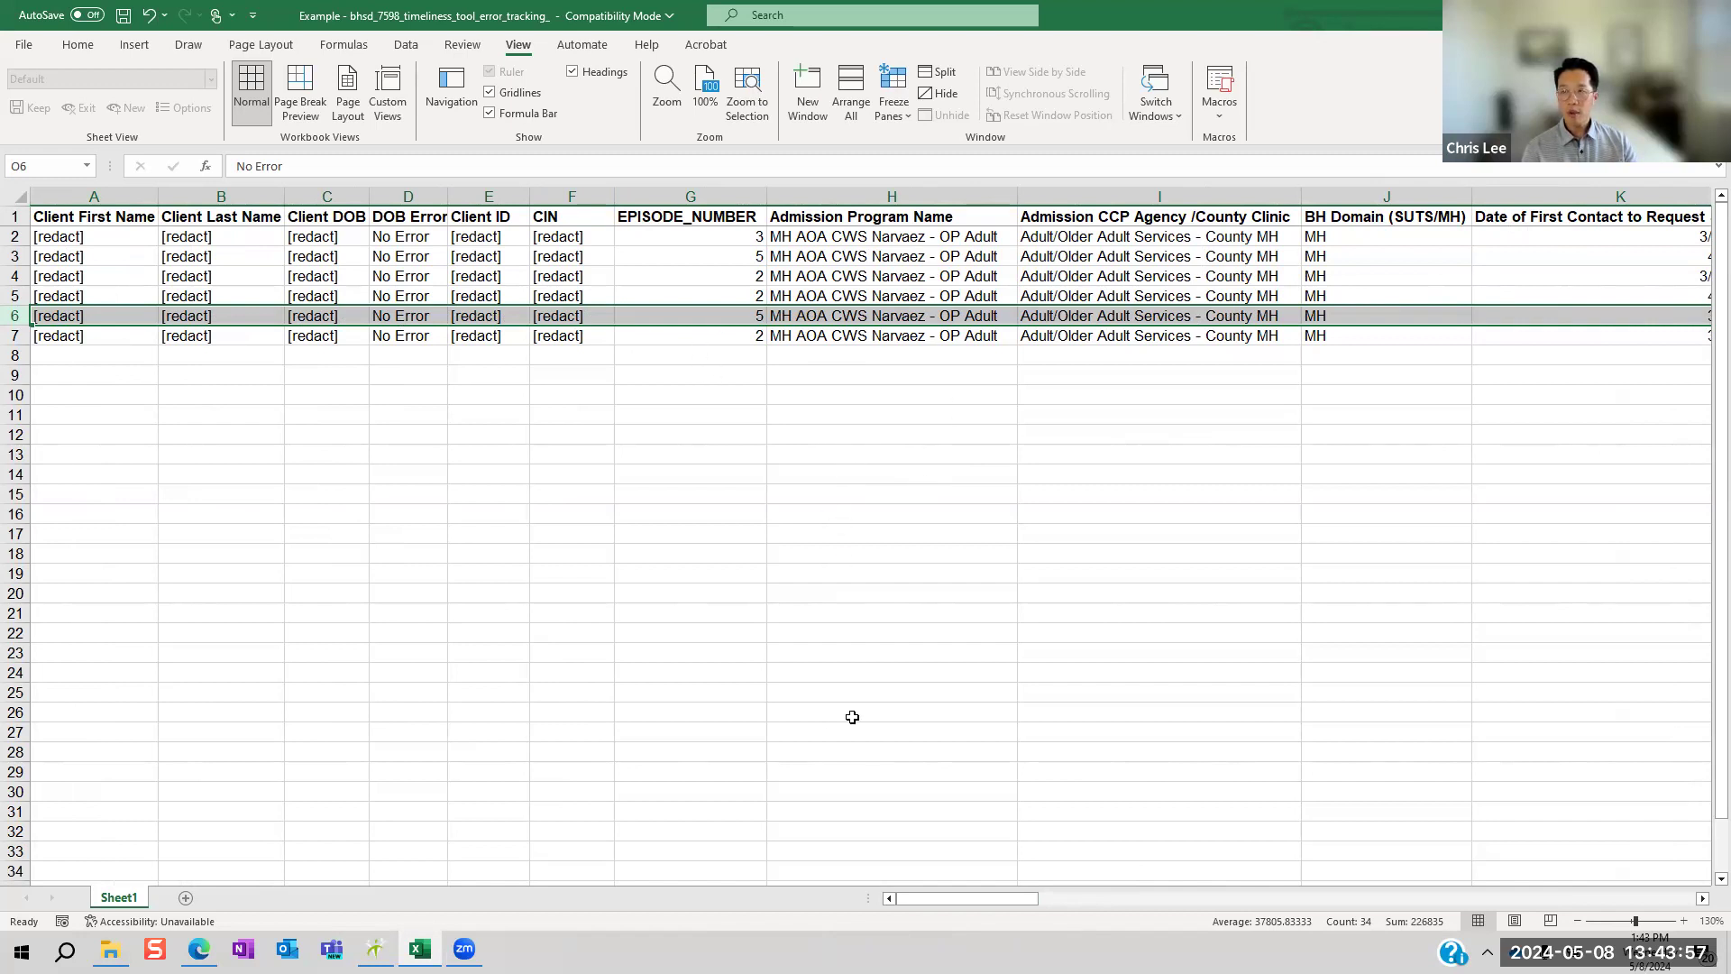
drag(1010, 897, 938, 894)
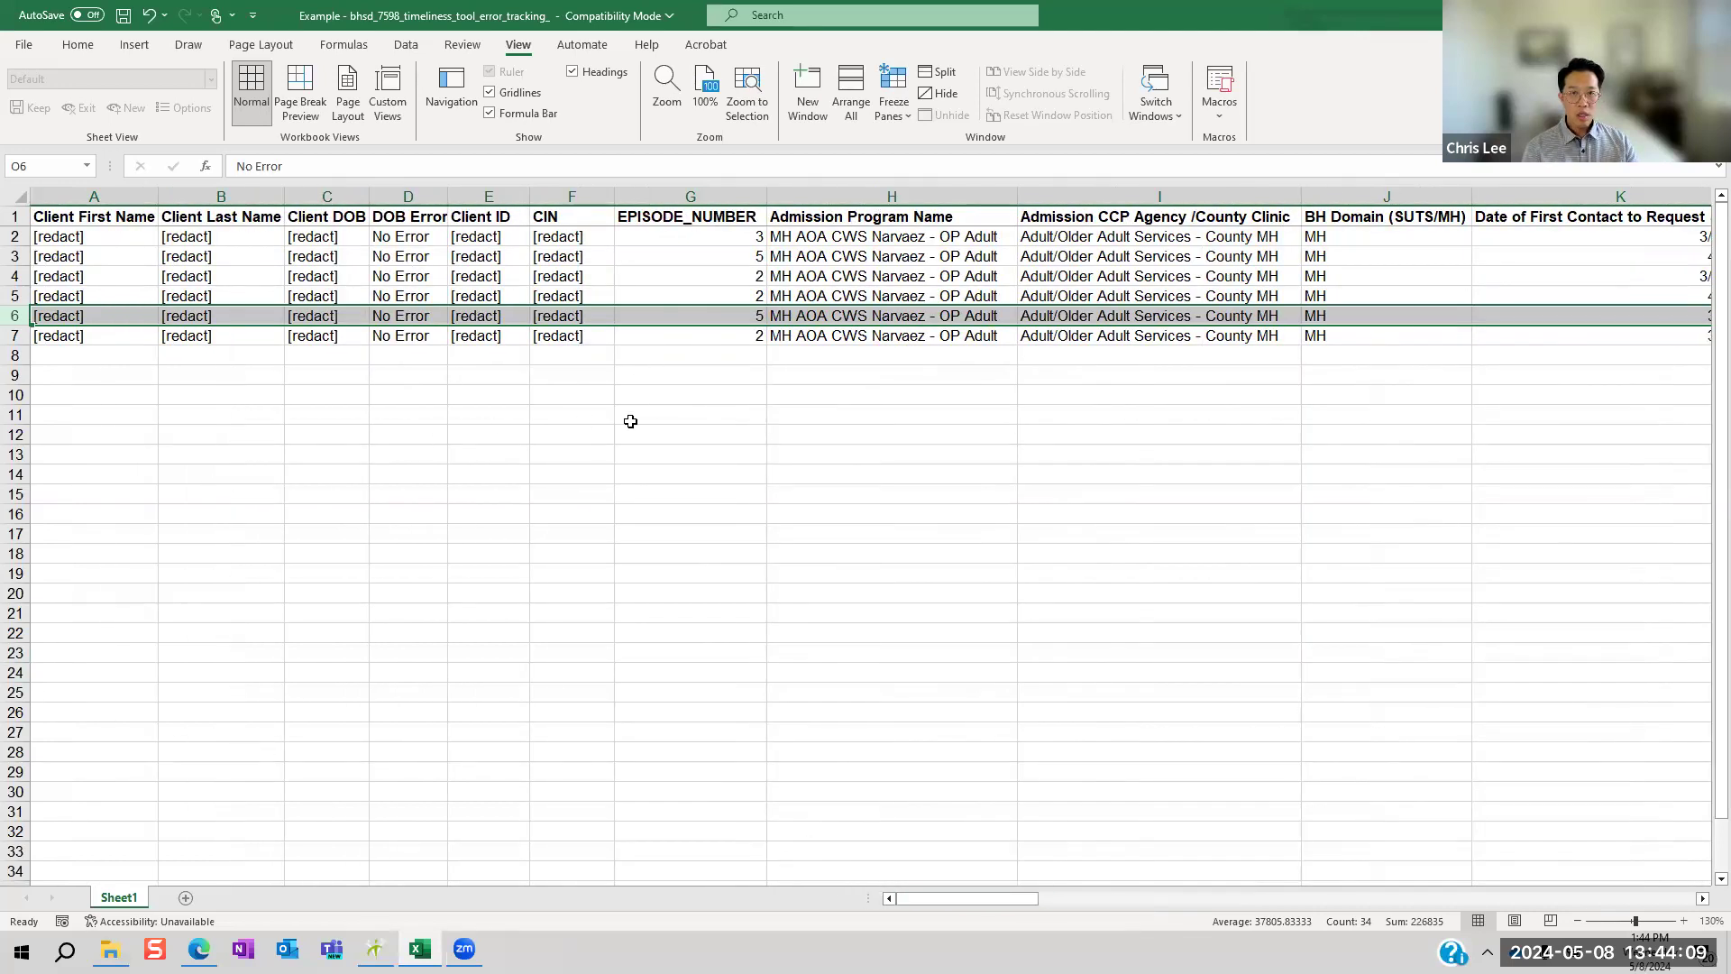
click(559, 356)
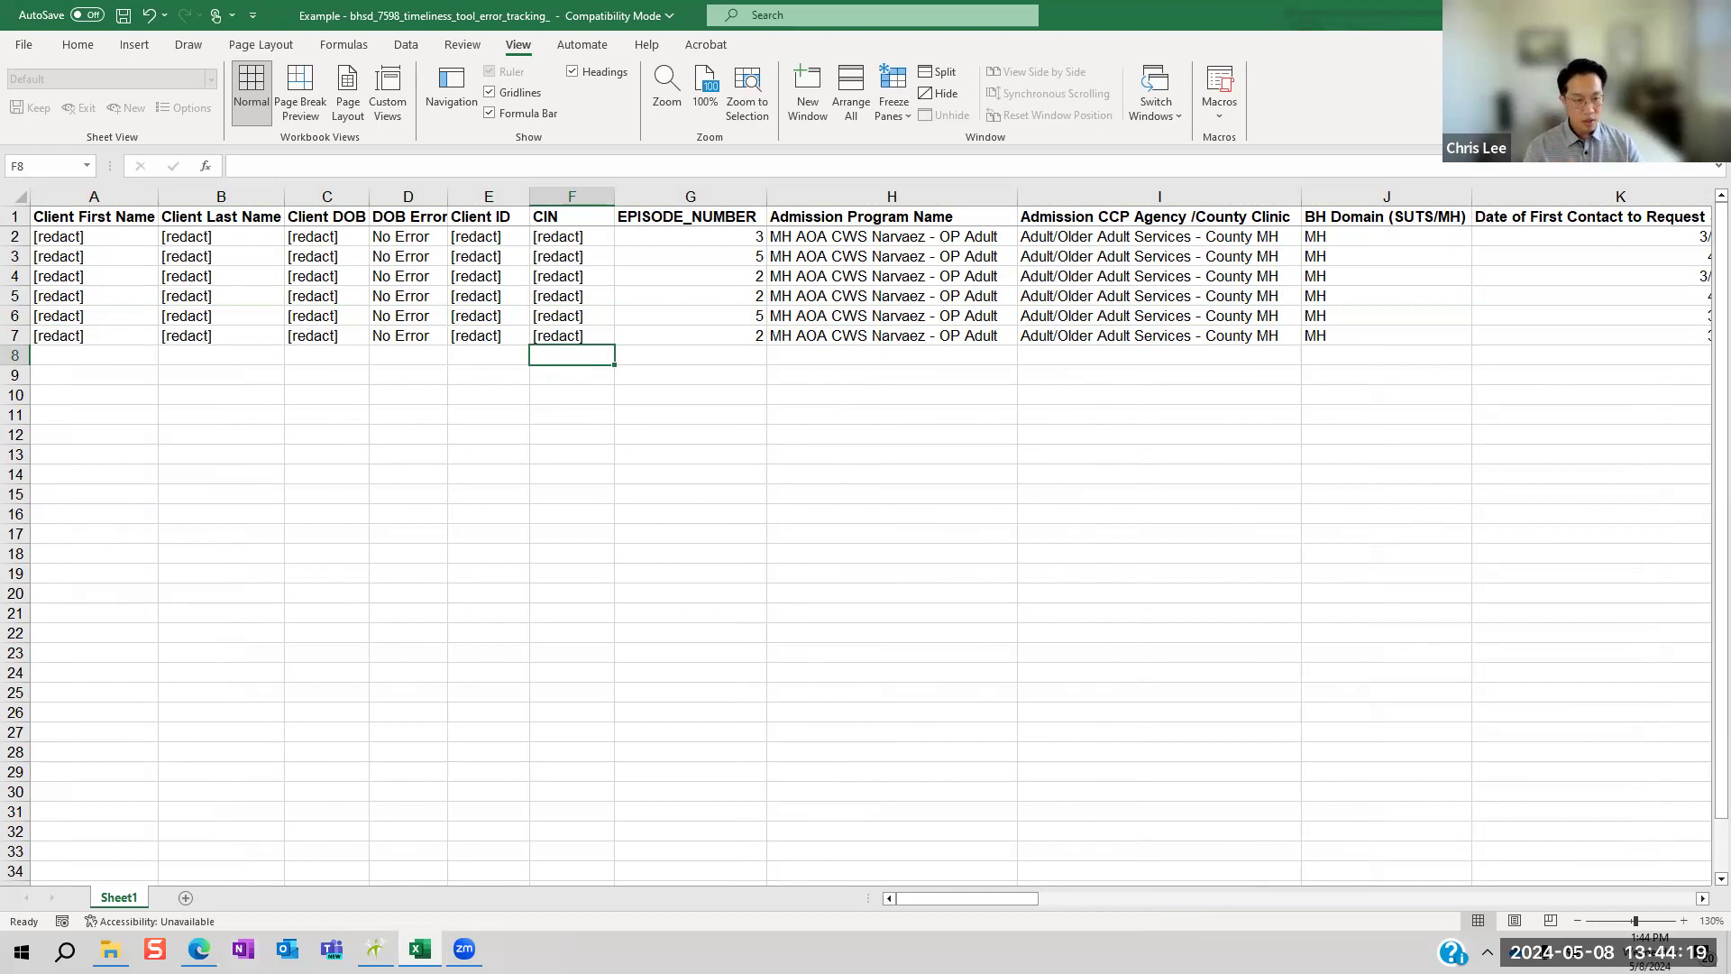
Step: Switch to the BHSD Timeliness Tool job aid PDF in Edge and skim its opening pages, ending at the Overview section
click(198, 949)
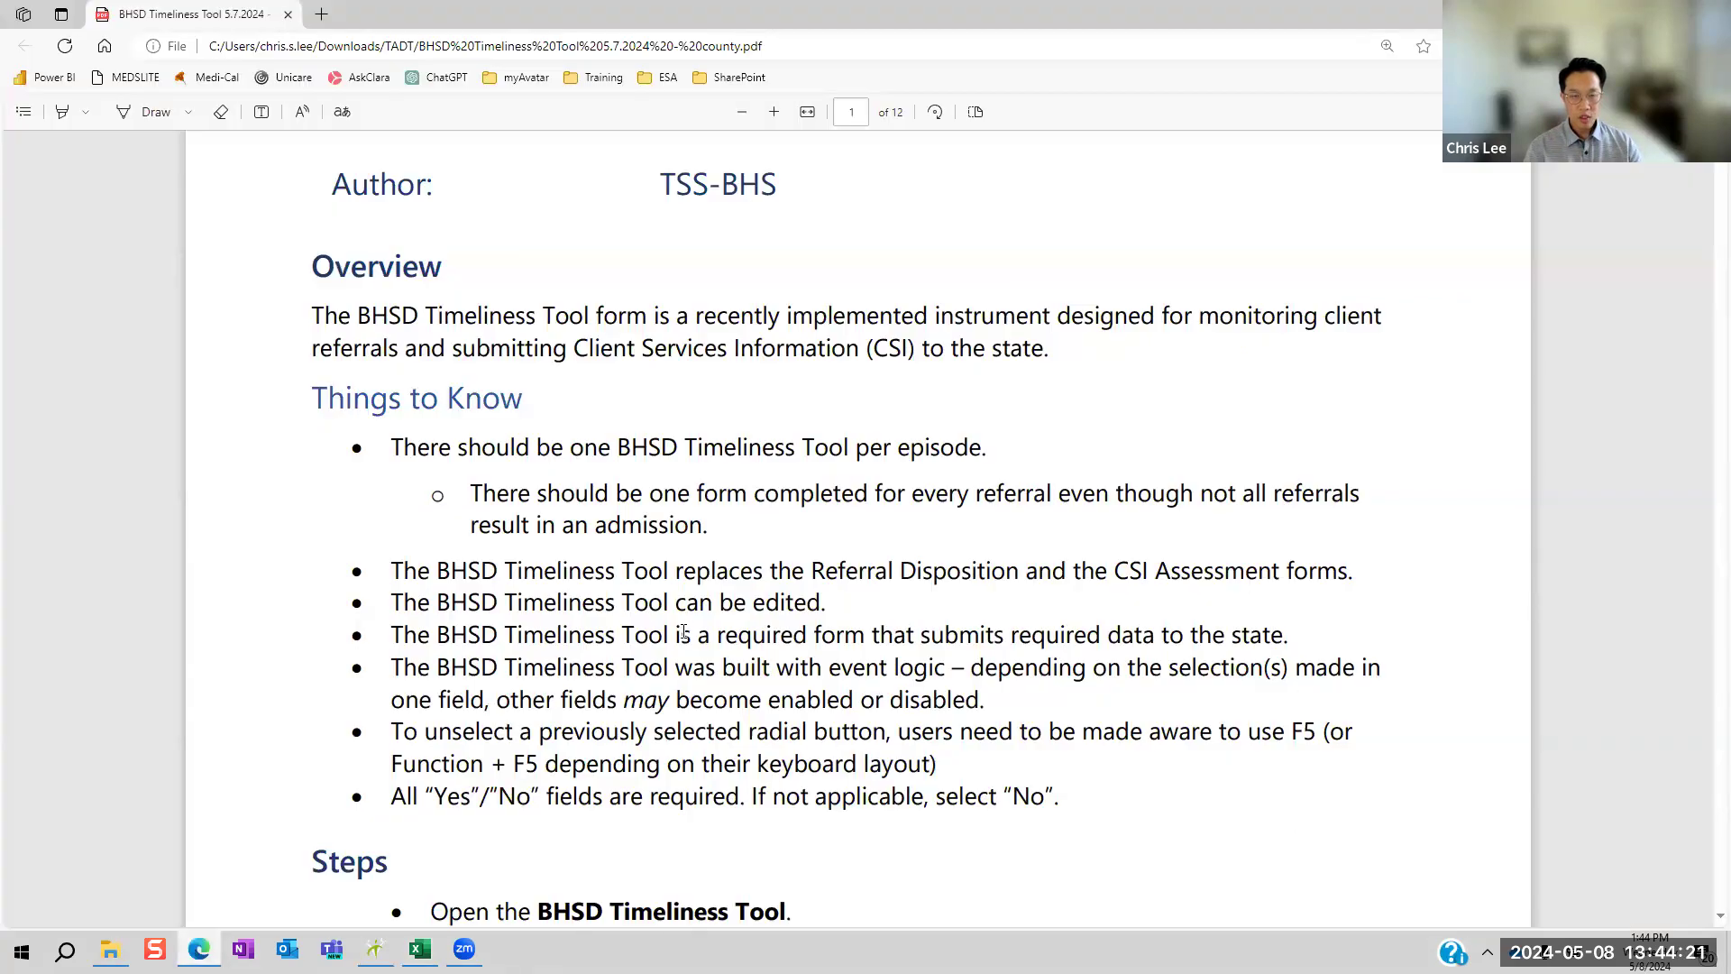
scroll(685, 634, up, 5)
scroll(684, 634, down, 15)
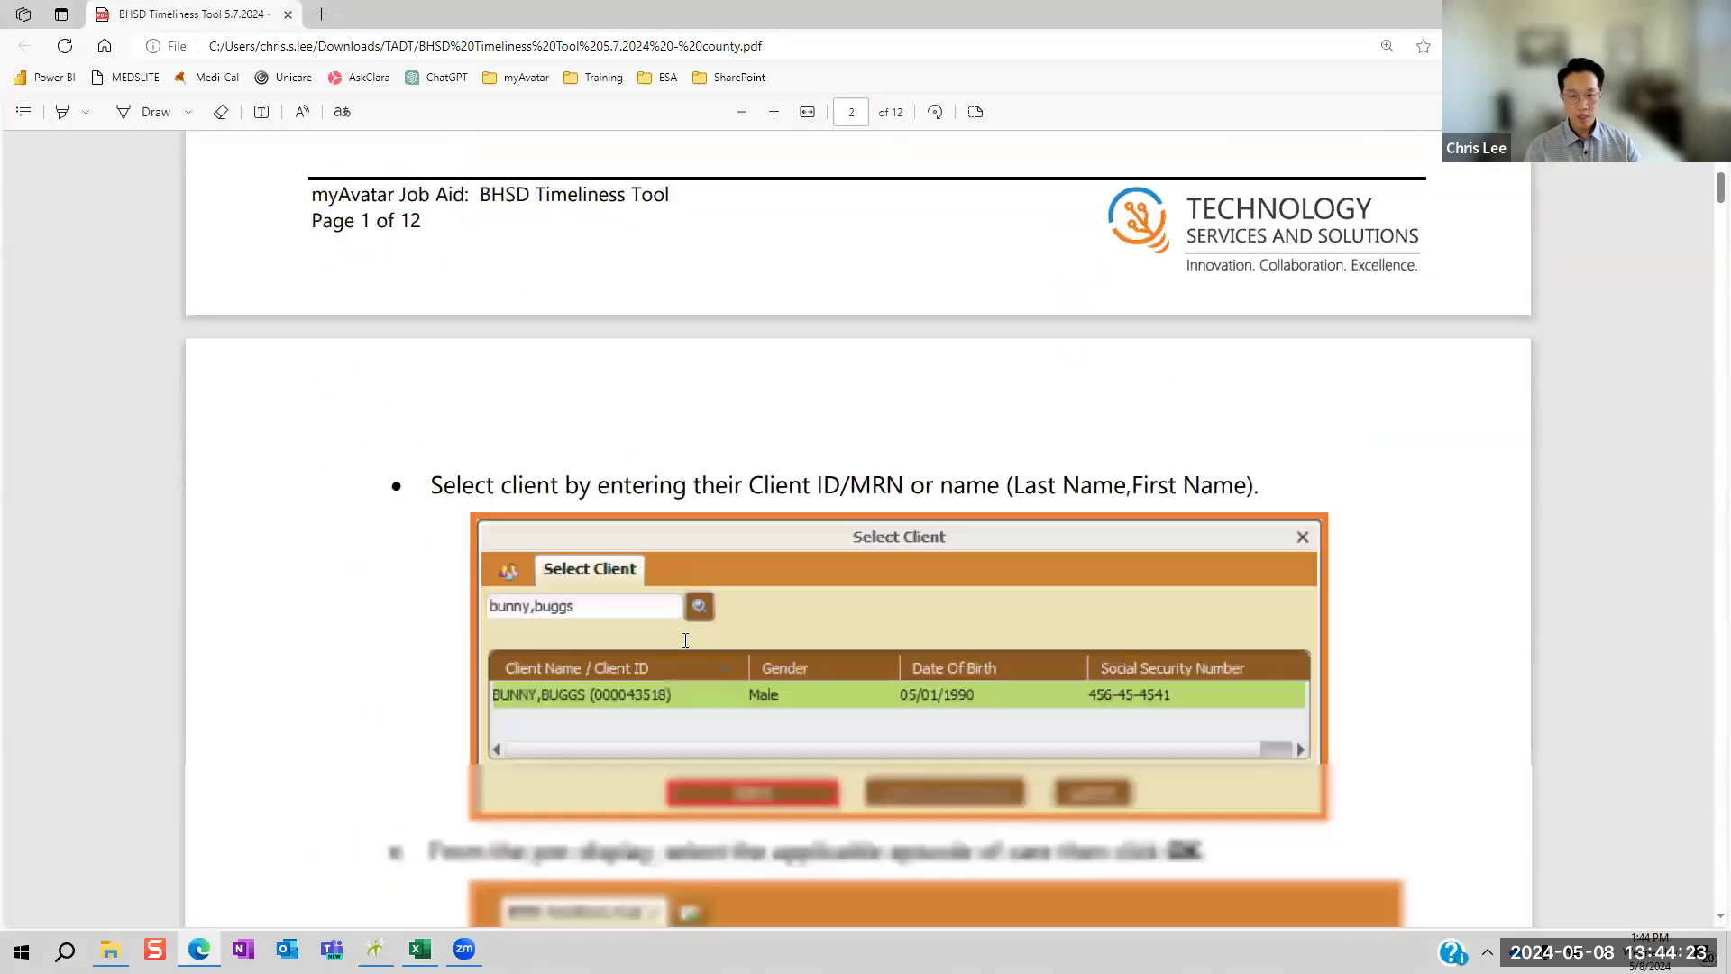
scroll(685, 640, down, 9)
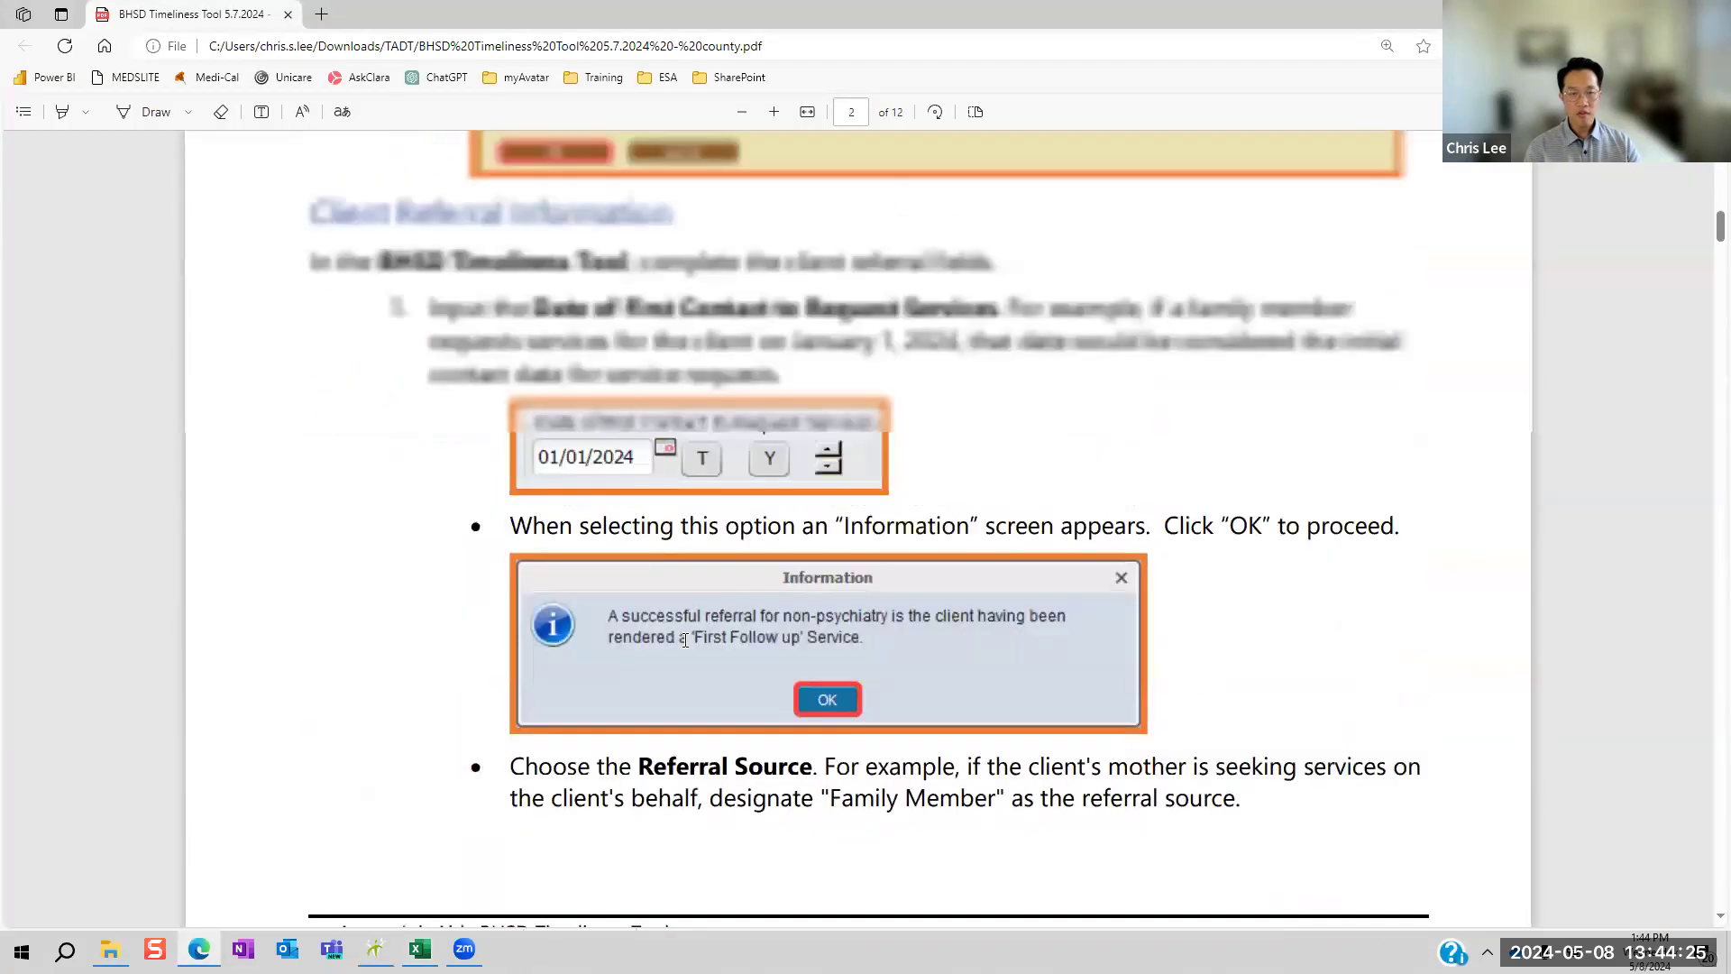
scroll(685, 640, up, 15)
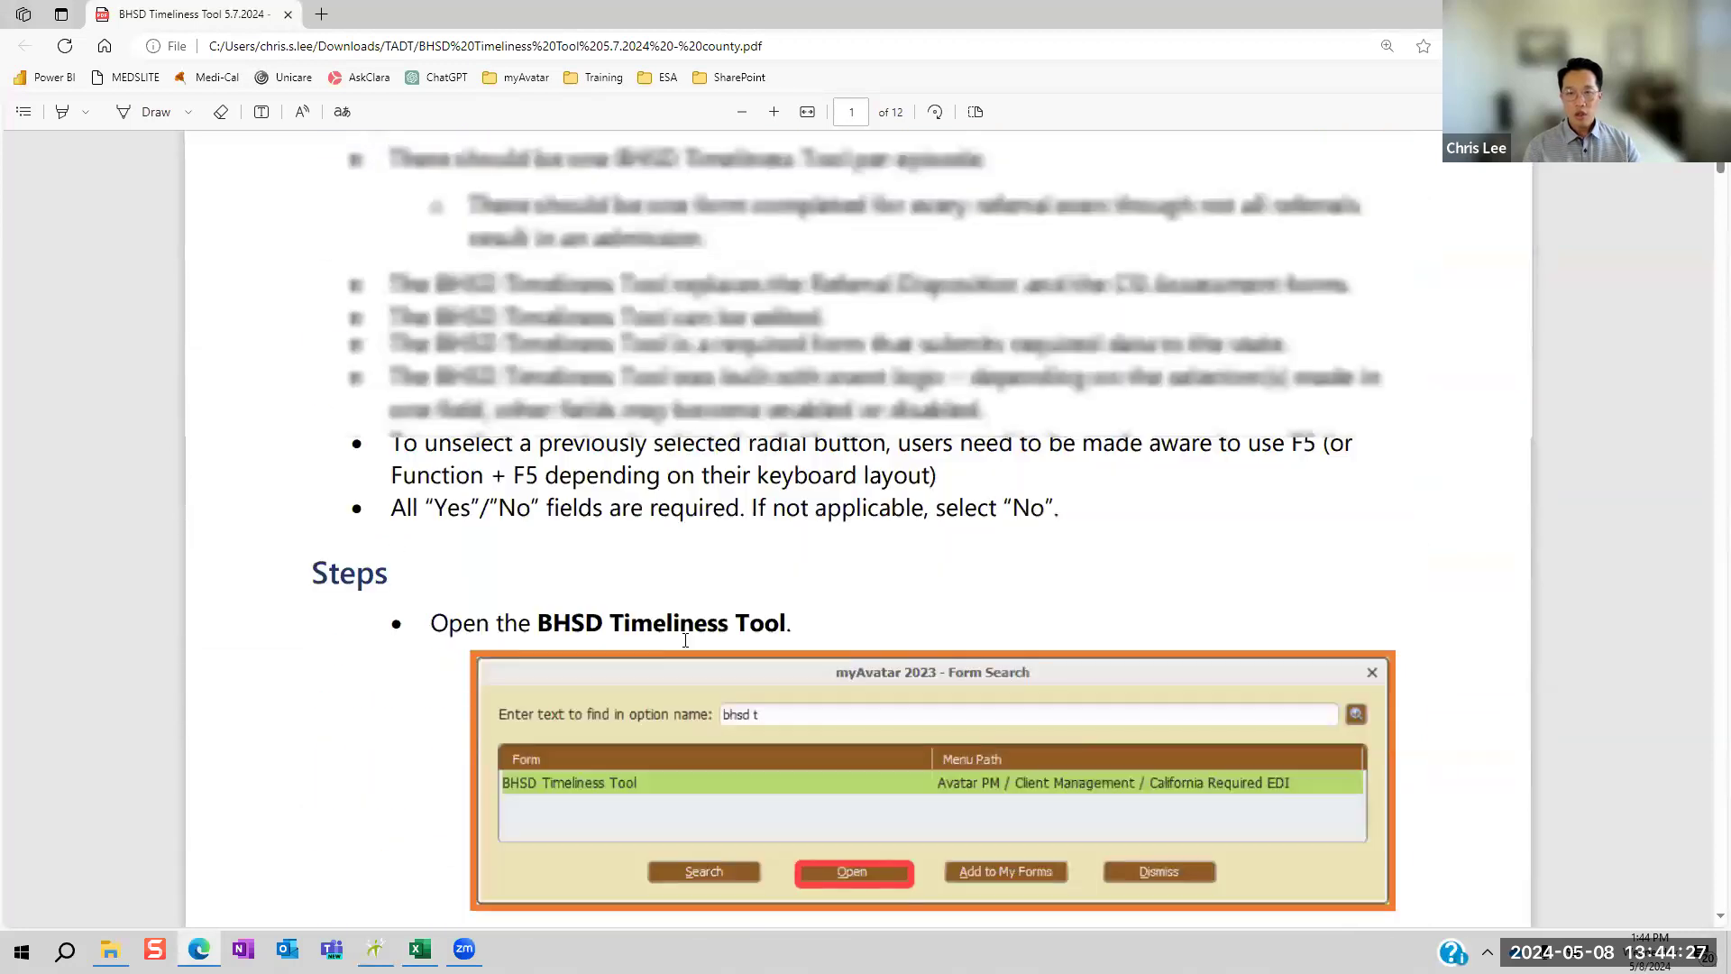
scroll(685, 640, up, 8)
scroll(687, 644, down, 4)
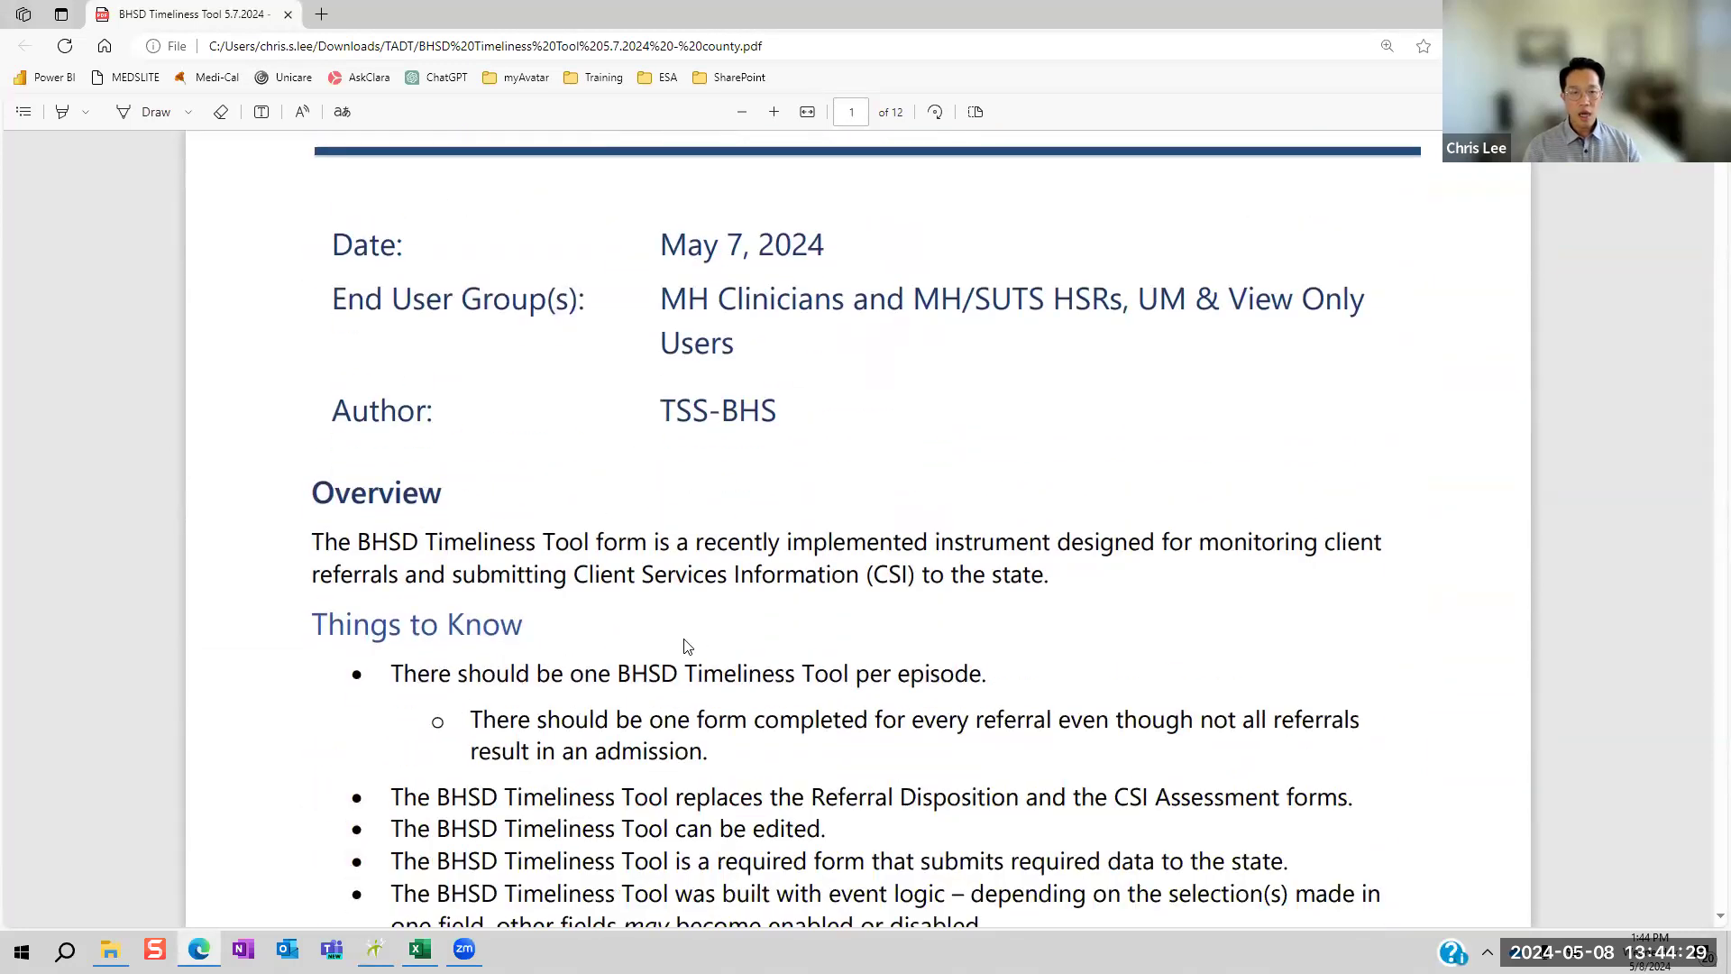